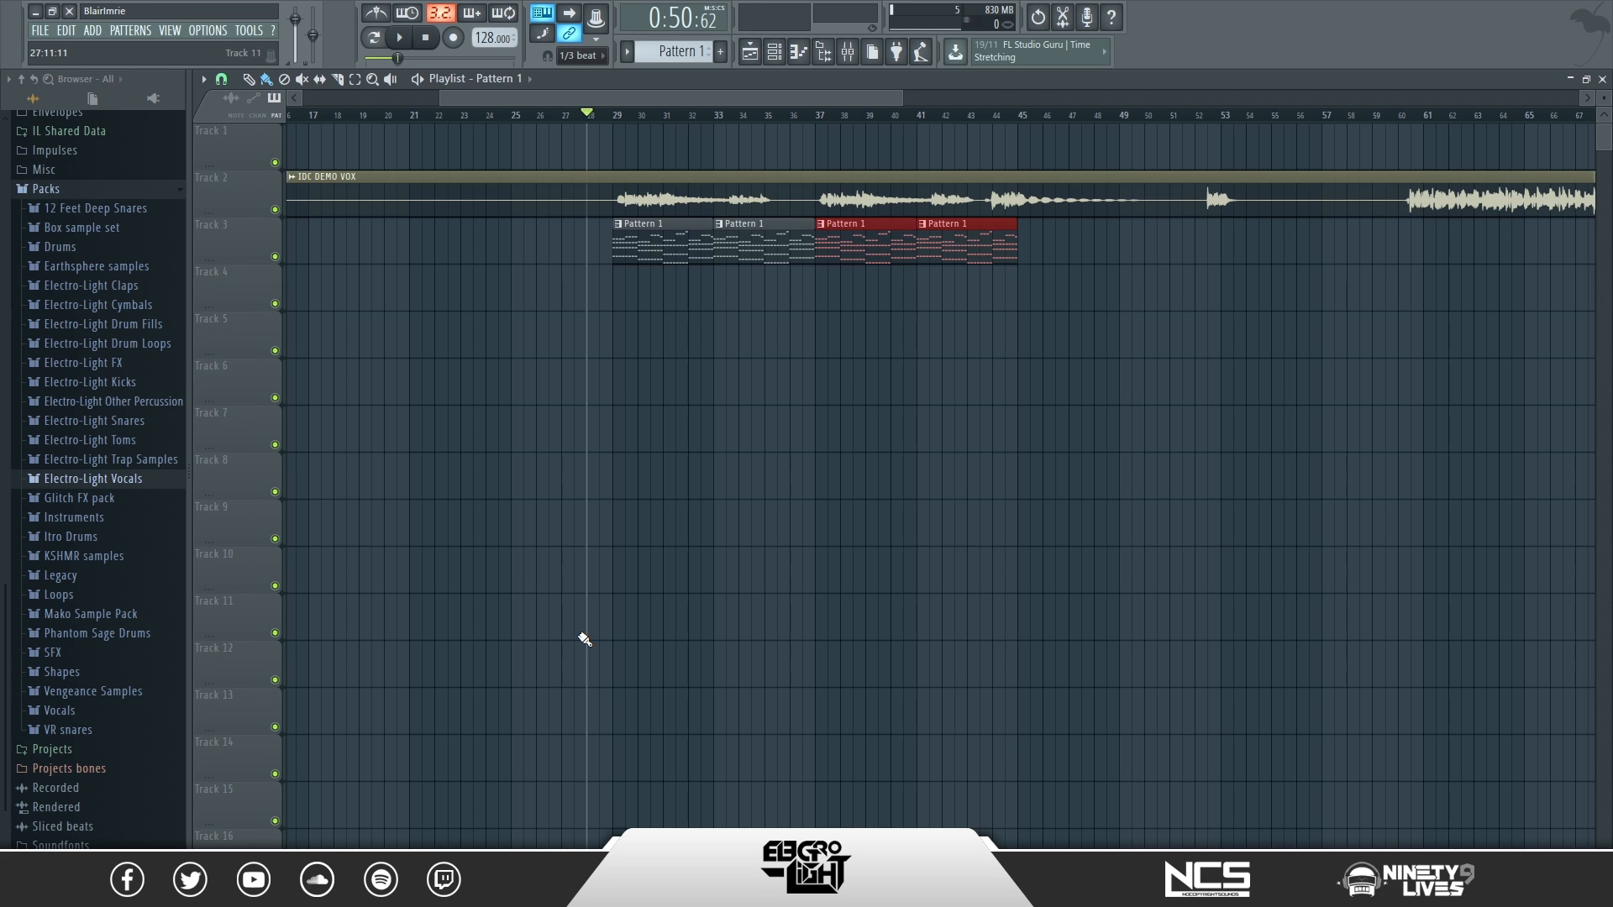
- Set the playlist's playback position to bar 29, where the first Pattern 1 clip starts
left_click(614, 116)
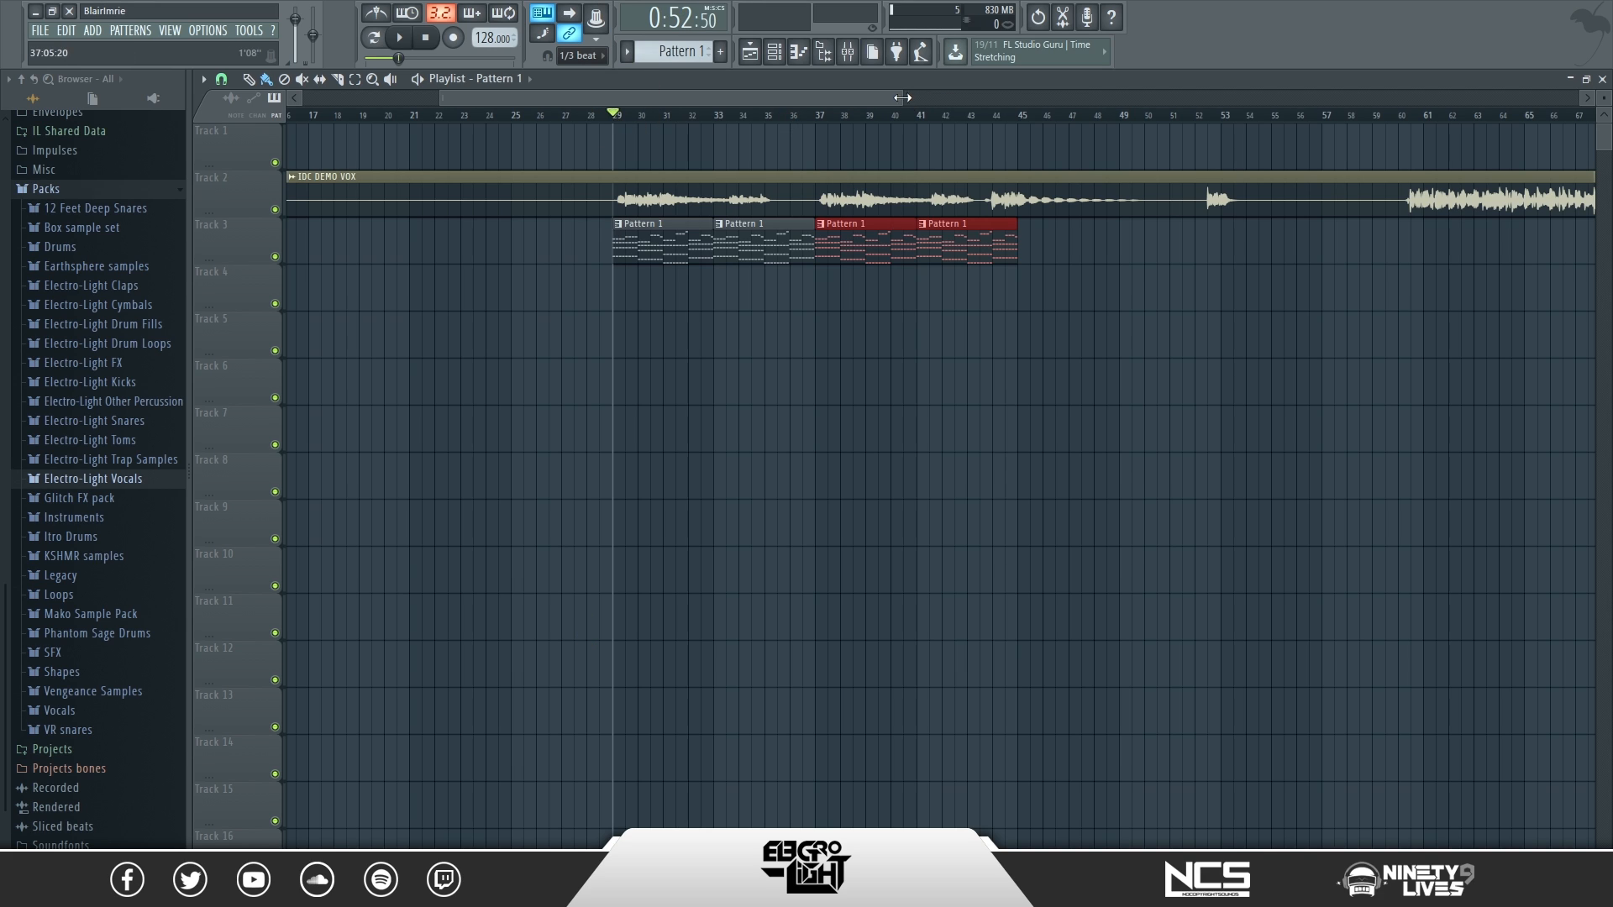
mouse_move(903, 99)
left_mouse_down()
mouse_move(1145, 98)
mouse_move(899, 98)
left_mouse_up()
left_click_drag(749, 99, 764, 98)
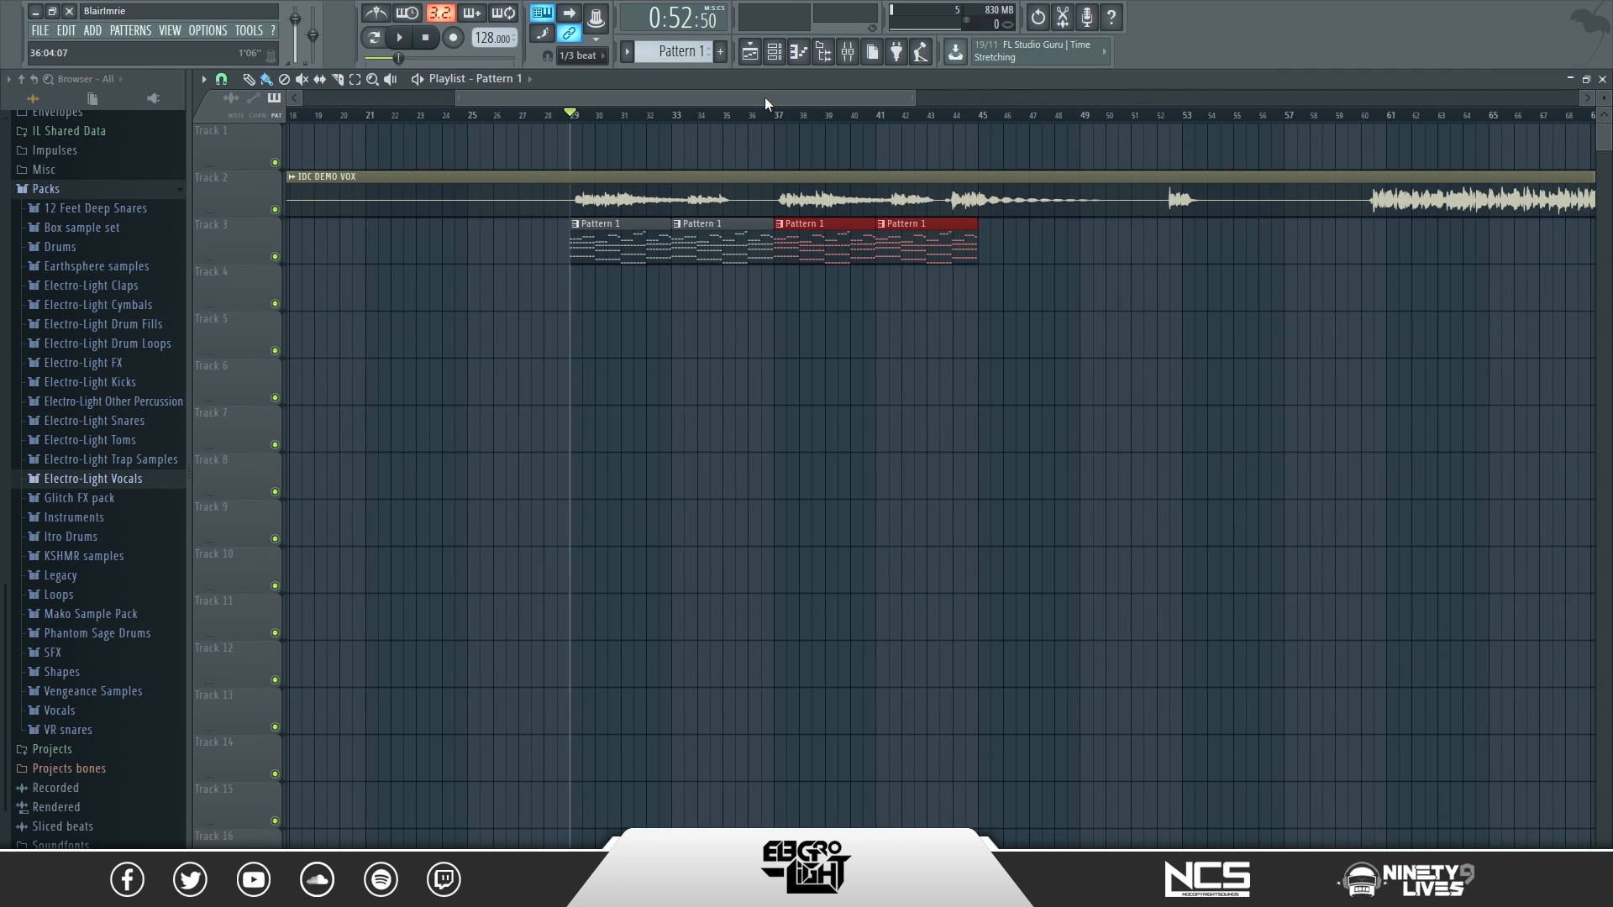
left_click_drag(905, 99, 986, 102)
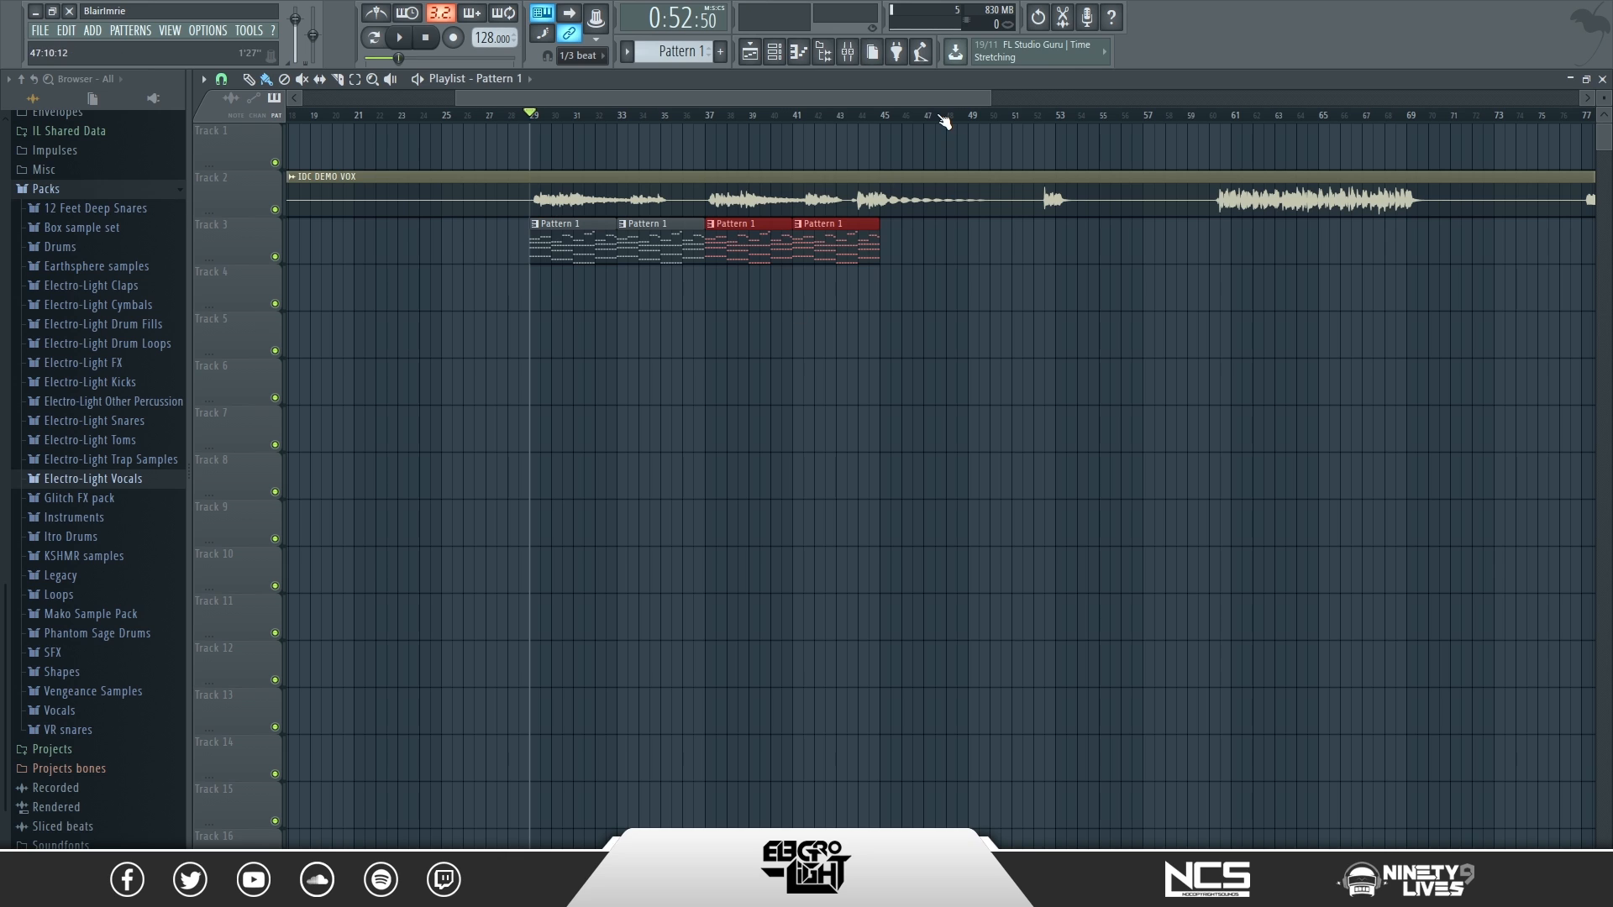
left_click_drag(933, 100, 848, 118)
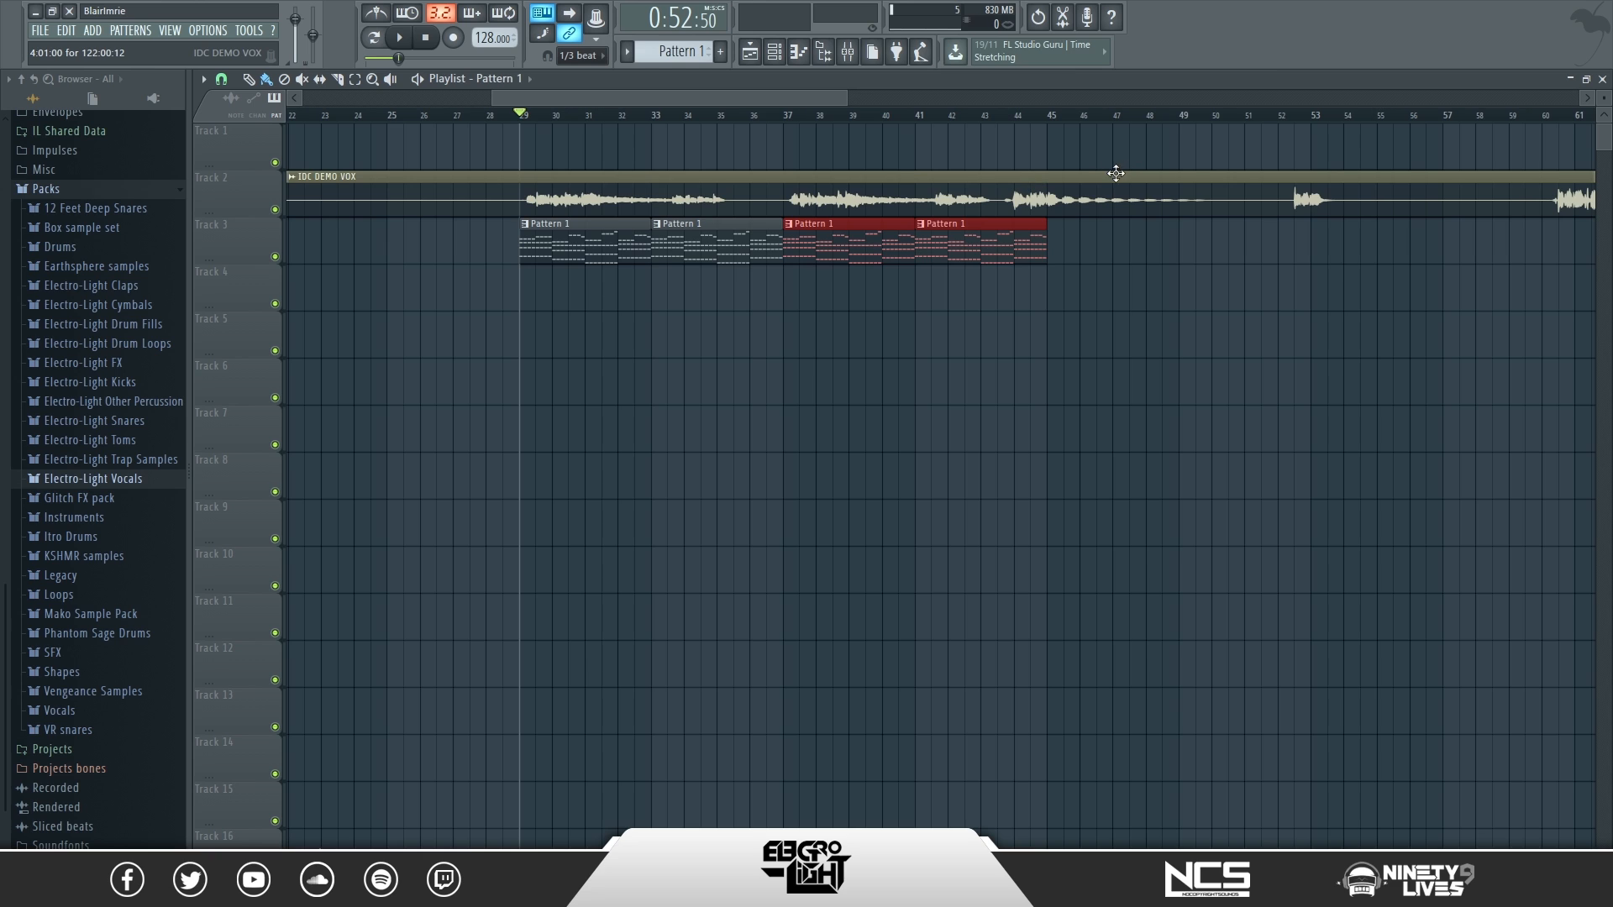
- Examine the full range of Pattern 1's Massive notes in the piano roll and close it
double_click(562, 250)
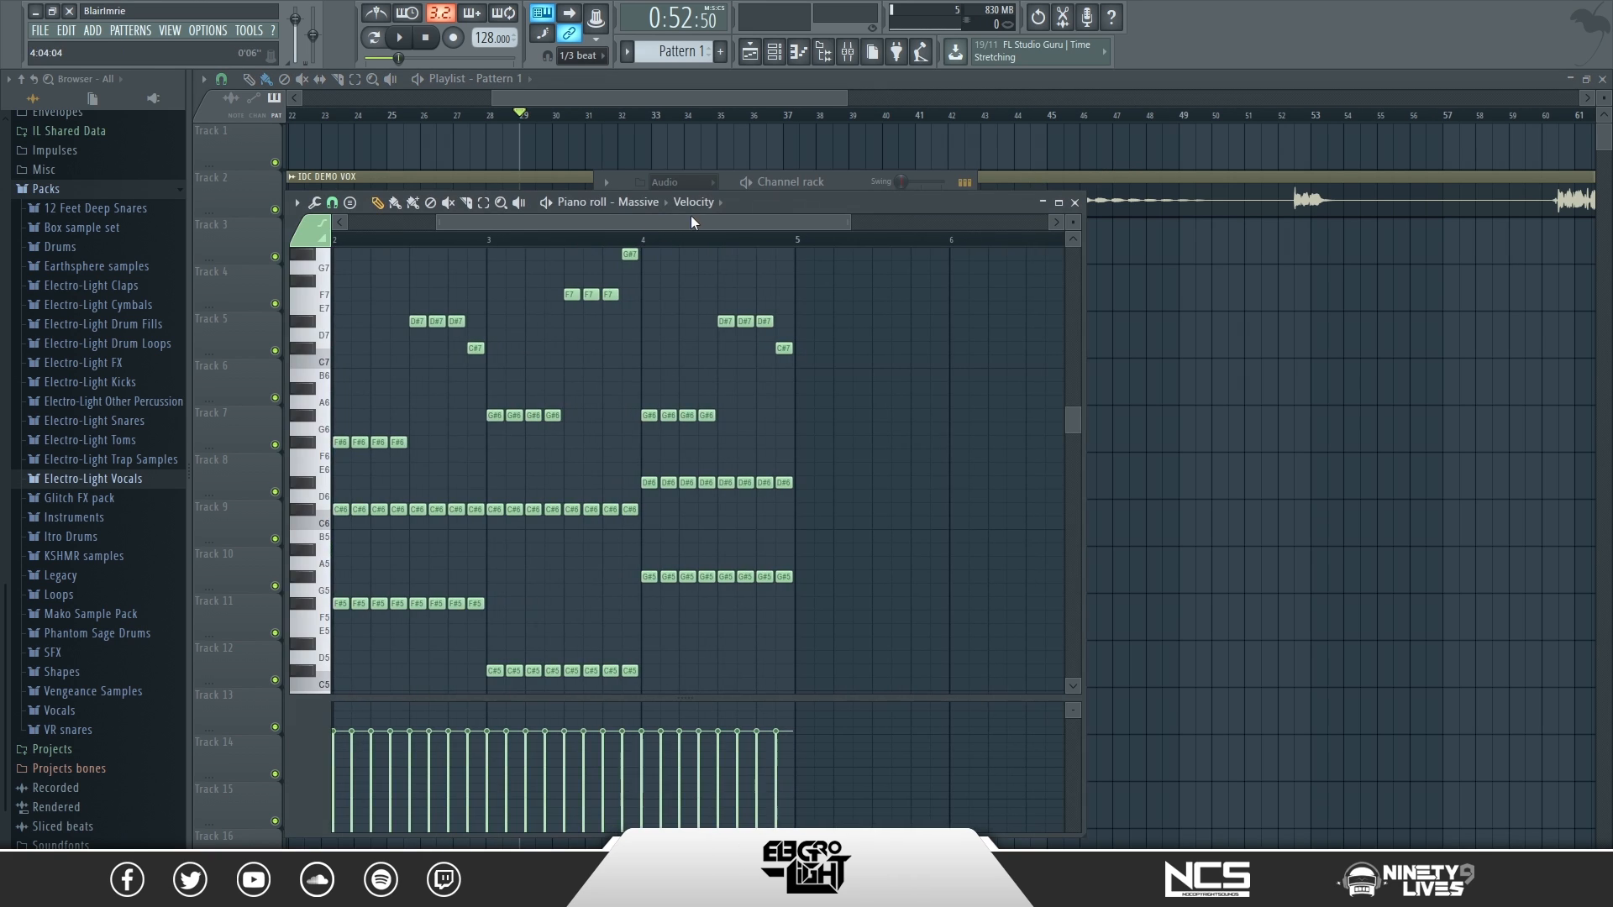
scroll(873, 361, "down", 2, "ctrl")
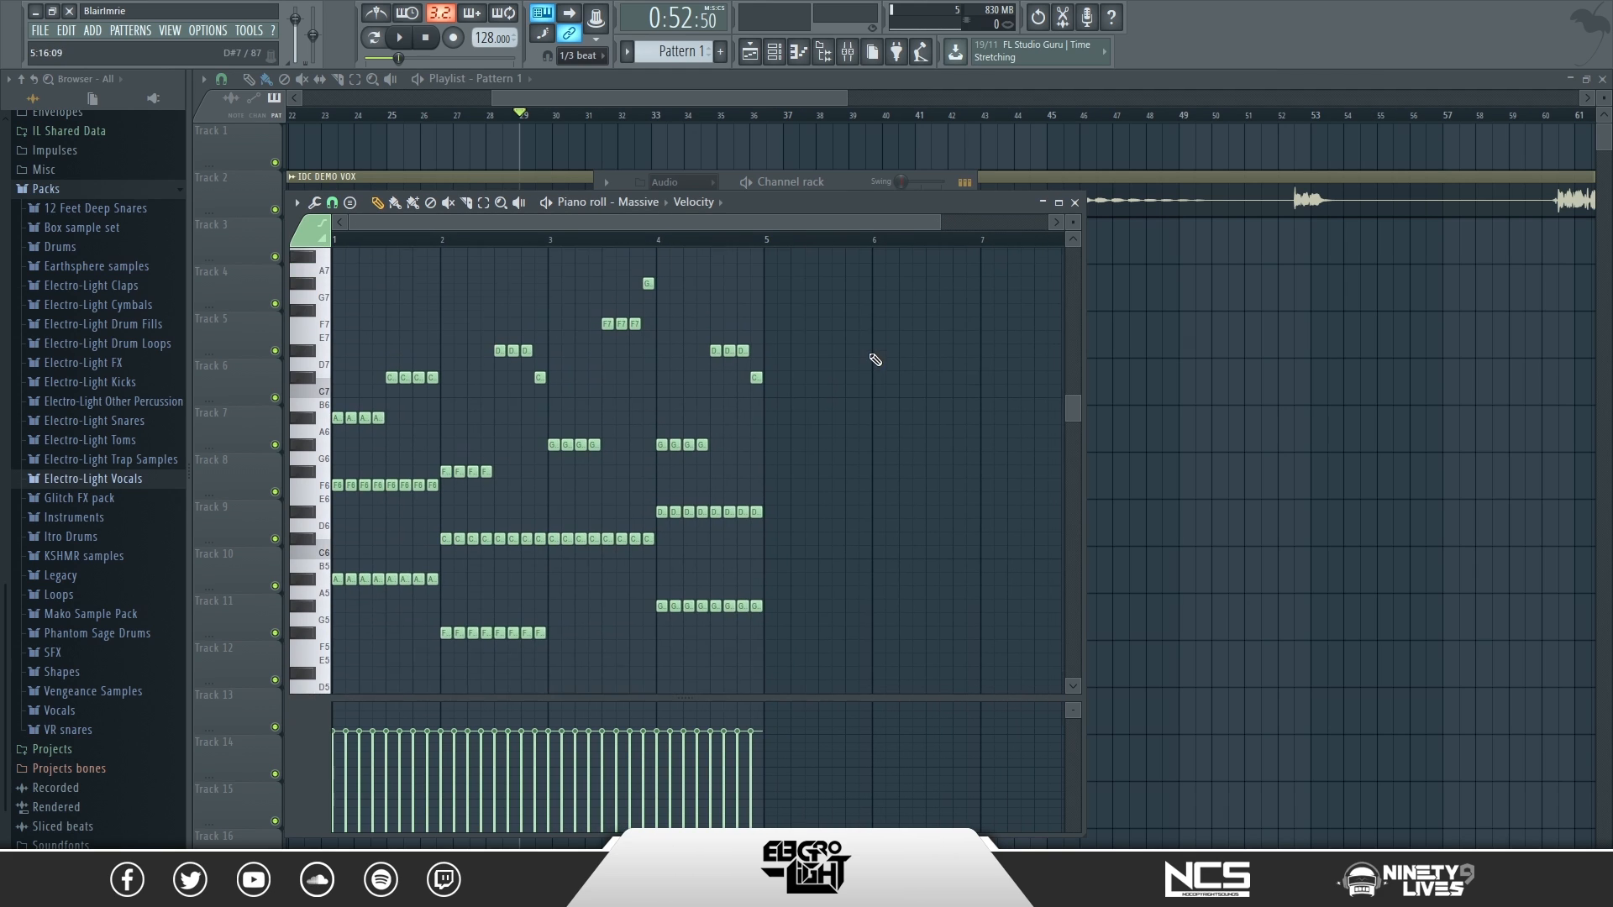
scroll(873, 361, "down", 1)
scroll(874, 361, "down", 6)
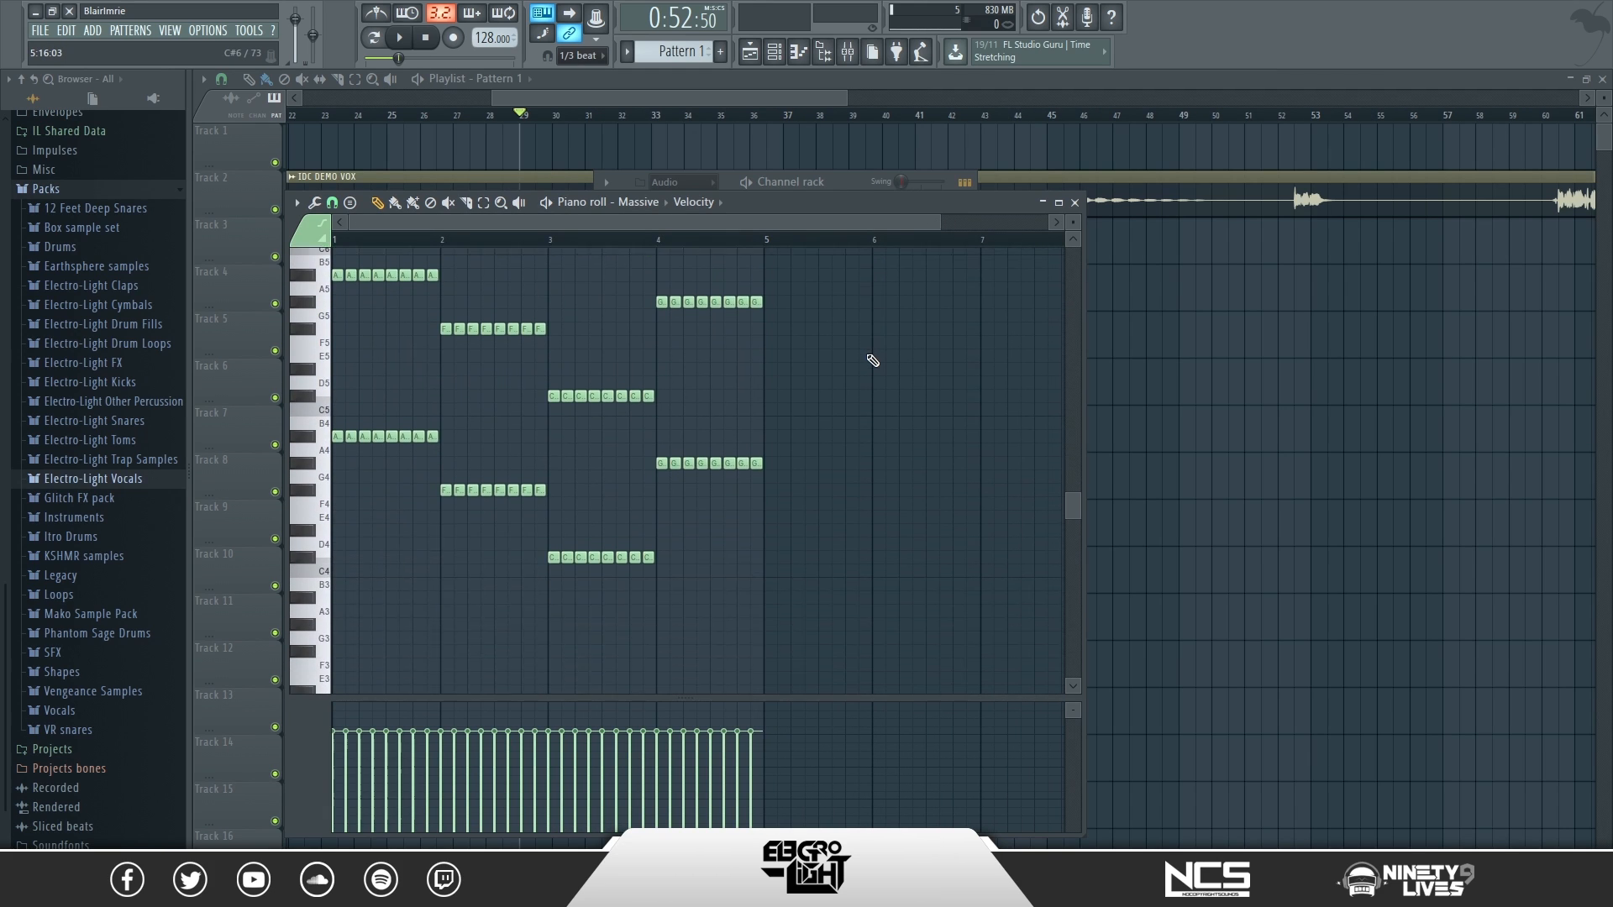
scroll(874, 361, "up", 8)
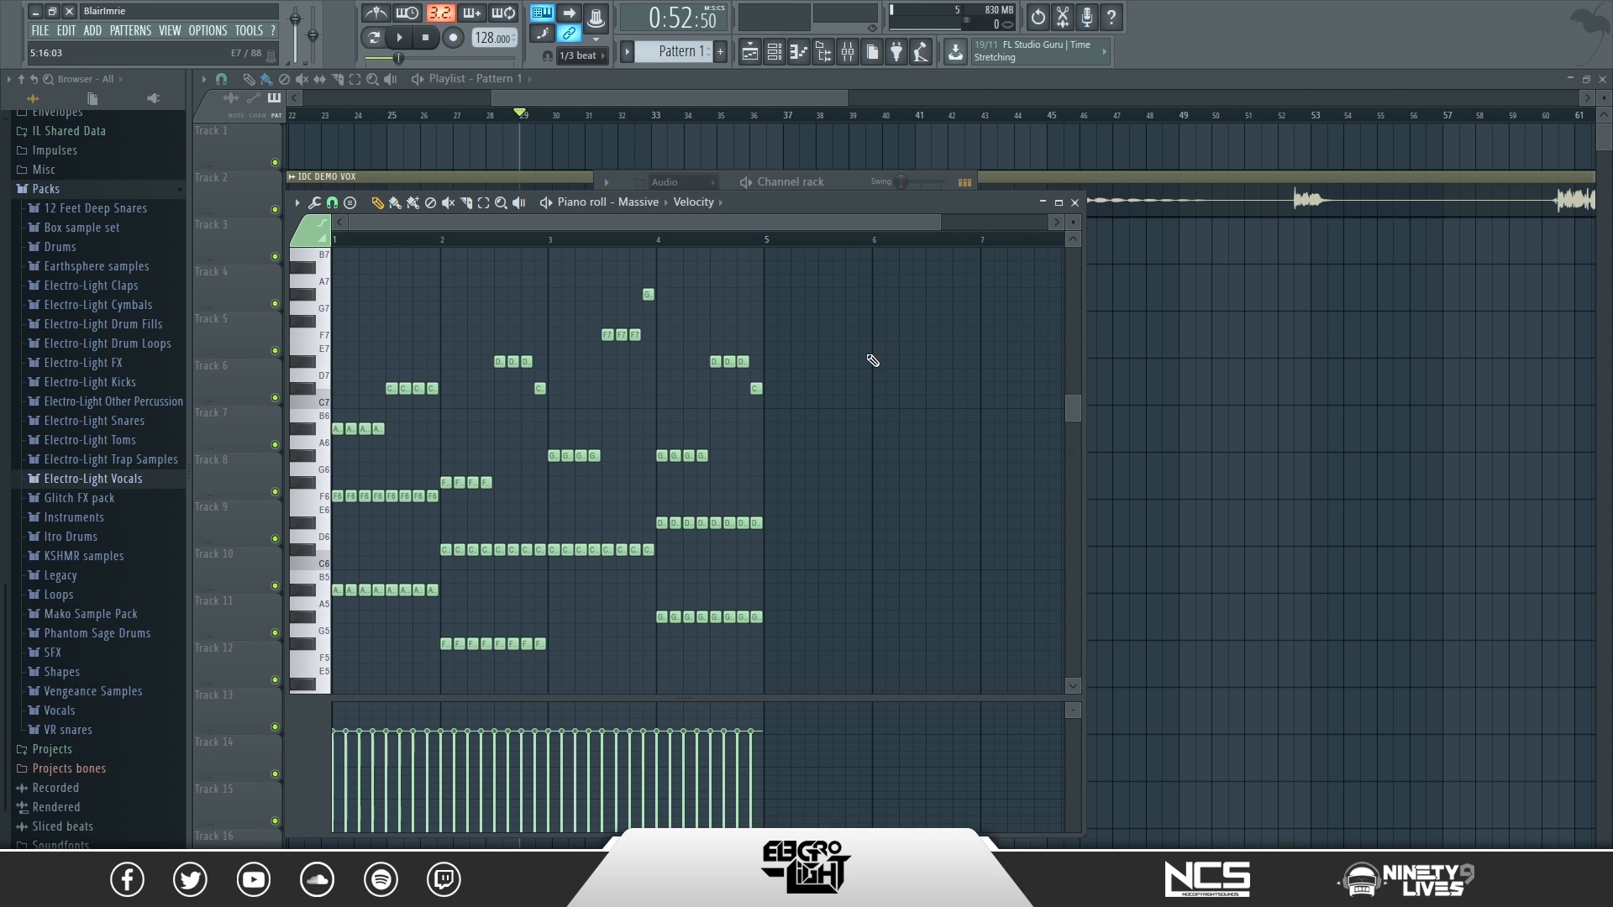
left_click(1075, 203)
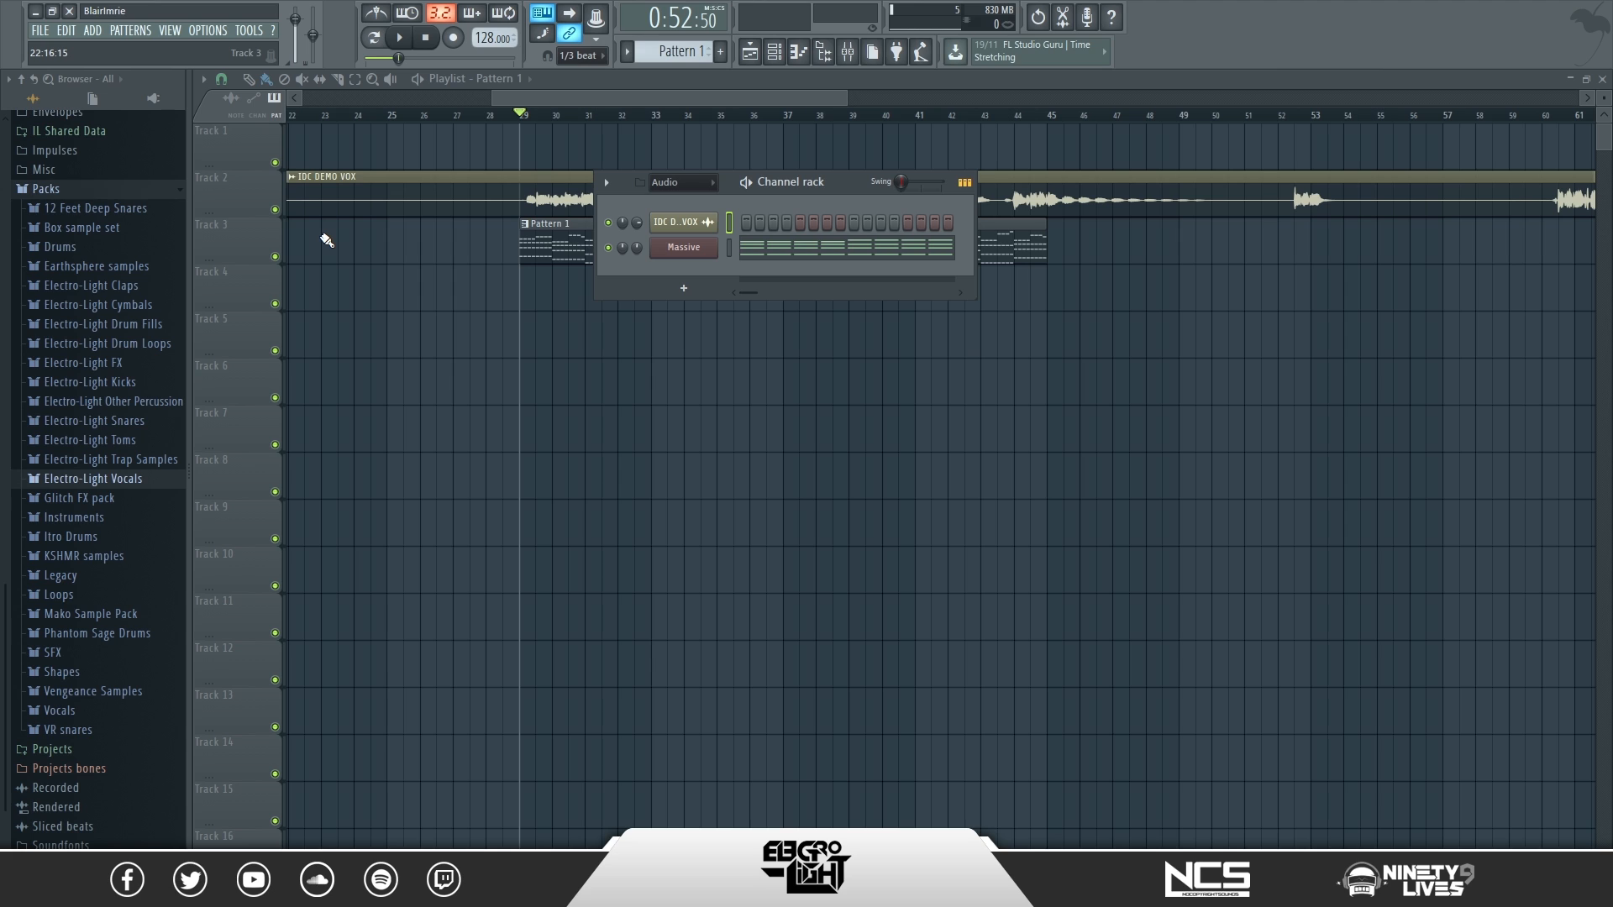
- Play the vocal and the Pattern 1 clips from bar 29, moving the channel rack off the clips, and stop playback
key("space")
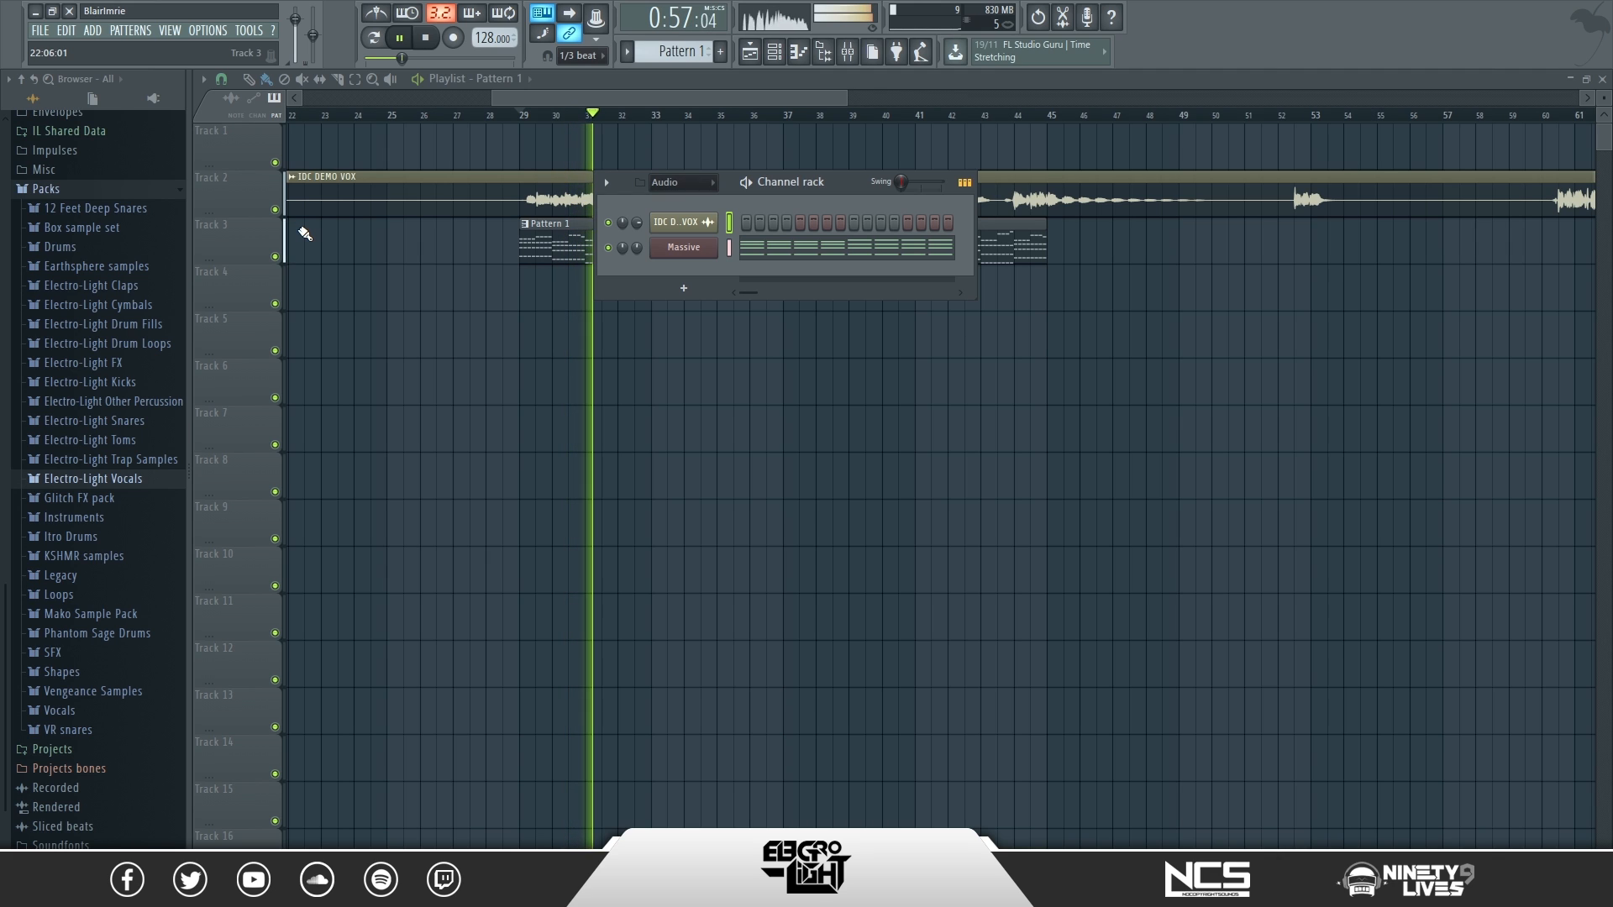
left_click_drag(840, 185, 1450, 360)
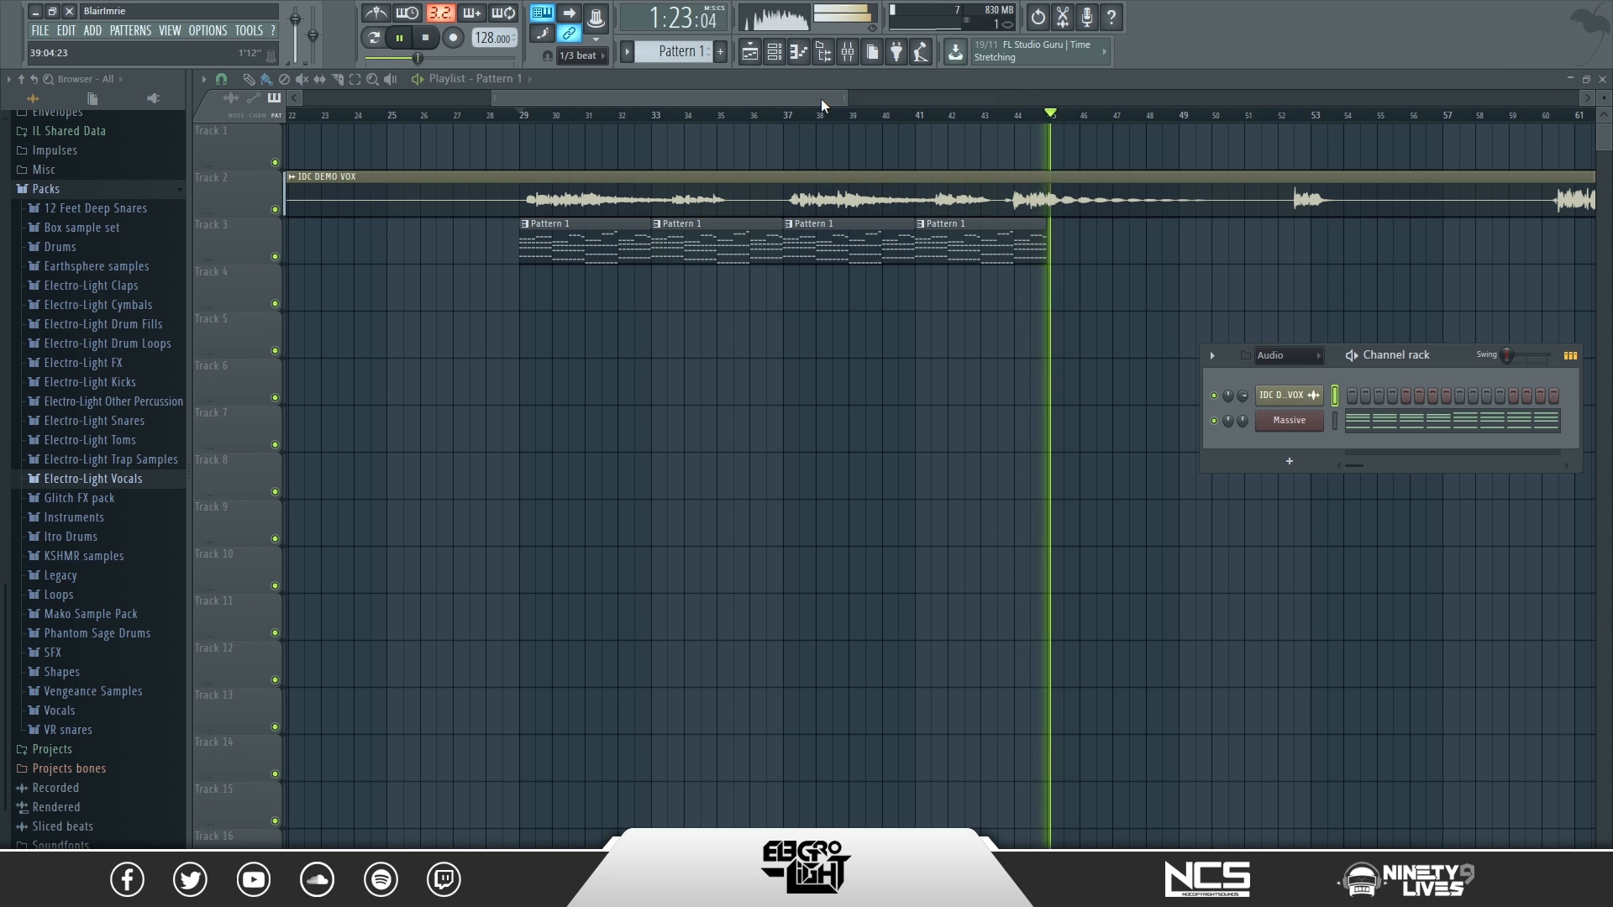
key("space")
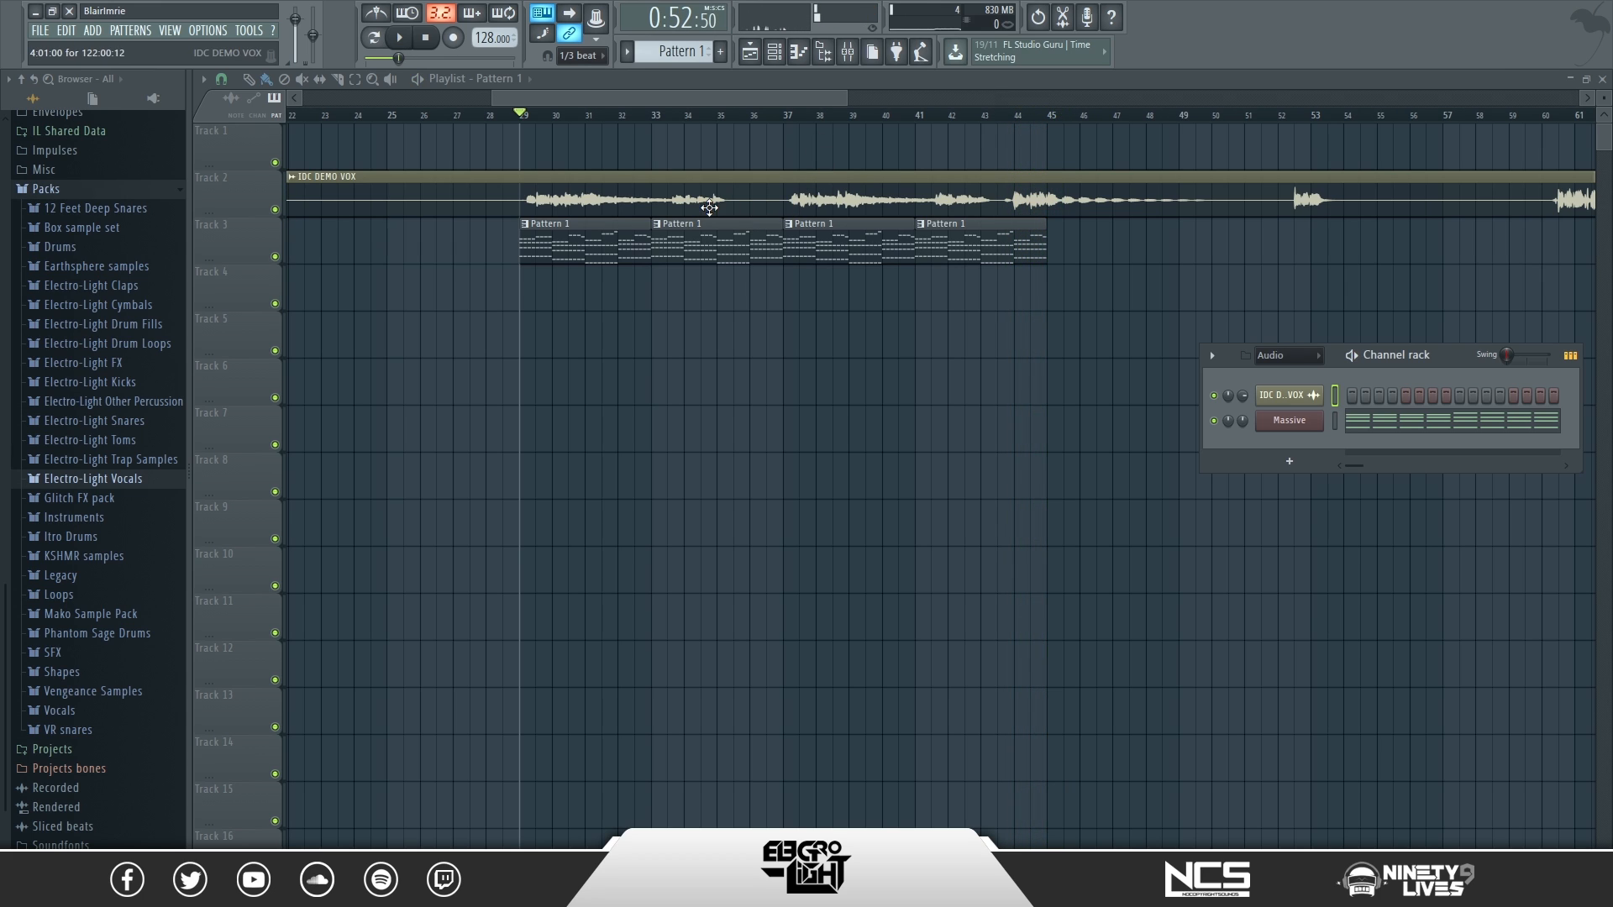
- View the Massive synth's THE VELDT PLUCK preset from Pattern 1, and close the plugin and piano roll
double_click(580, 242)
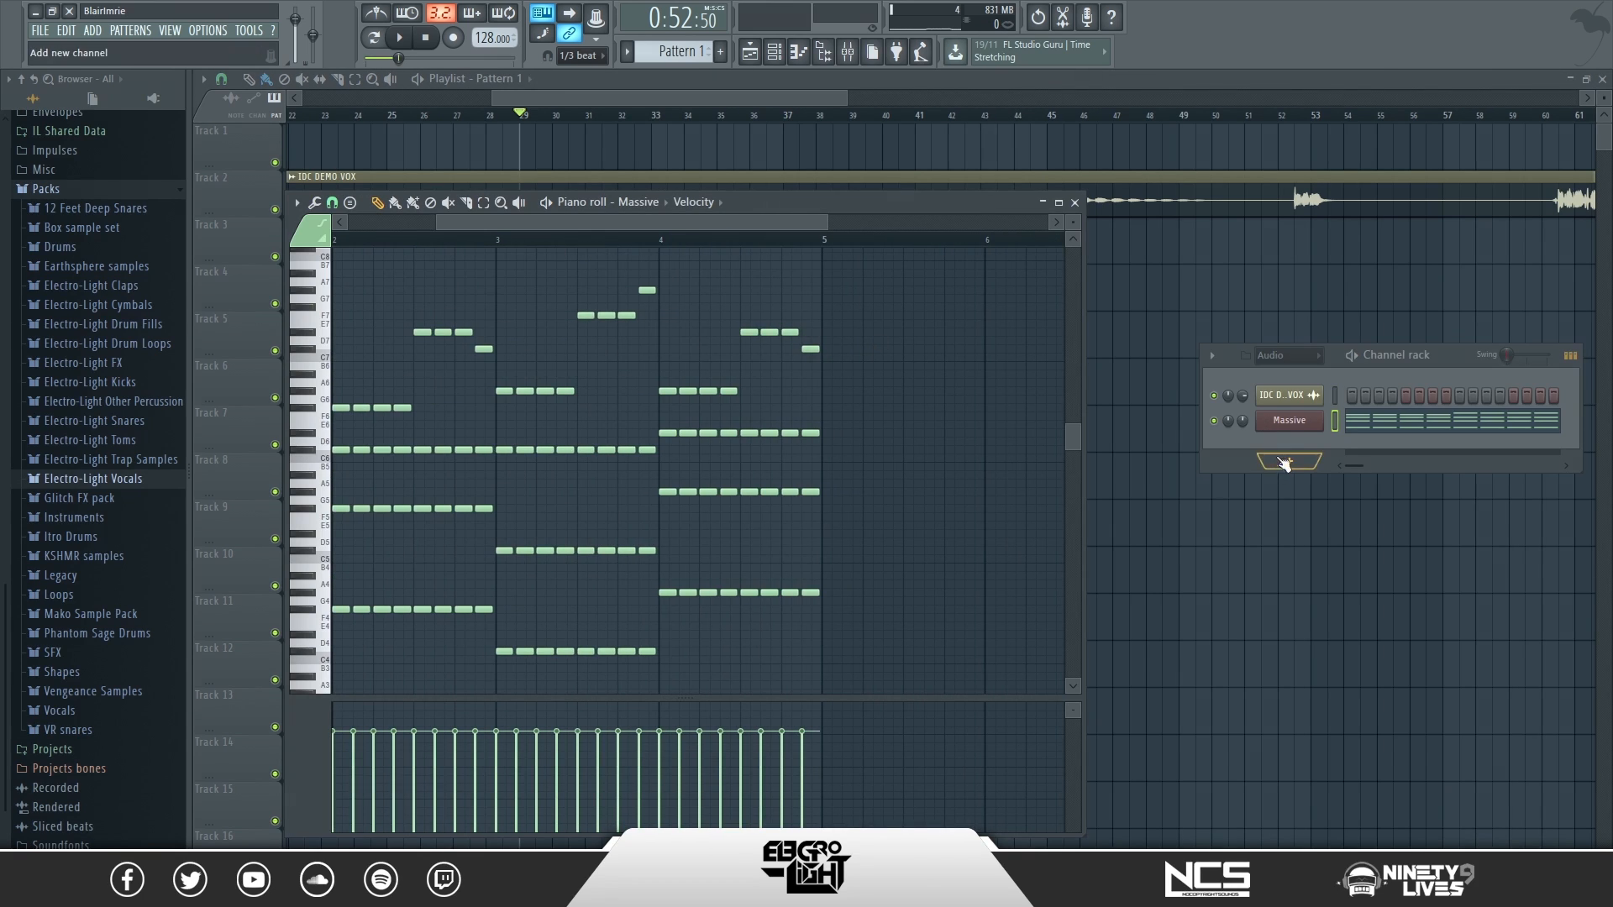
left_click(1294, 421)
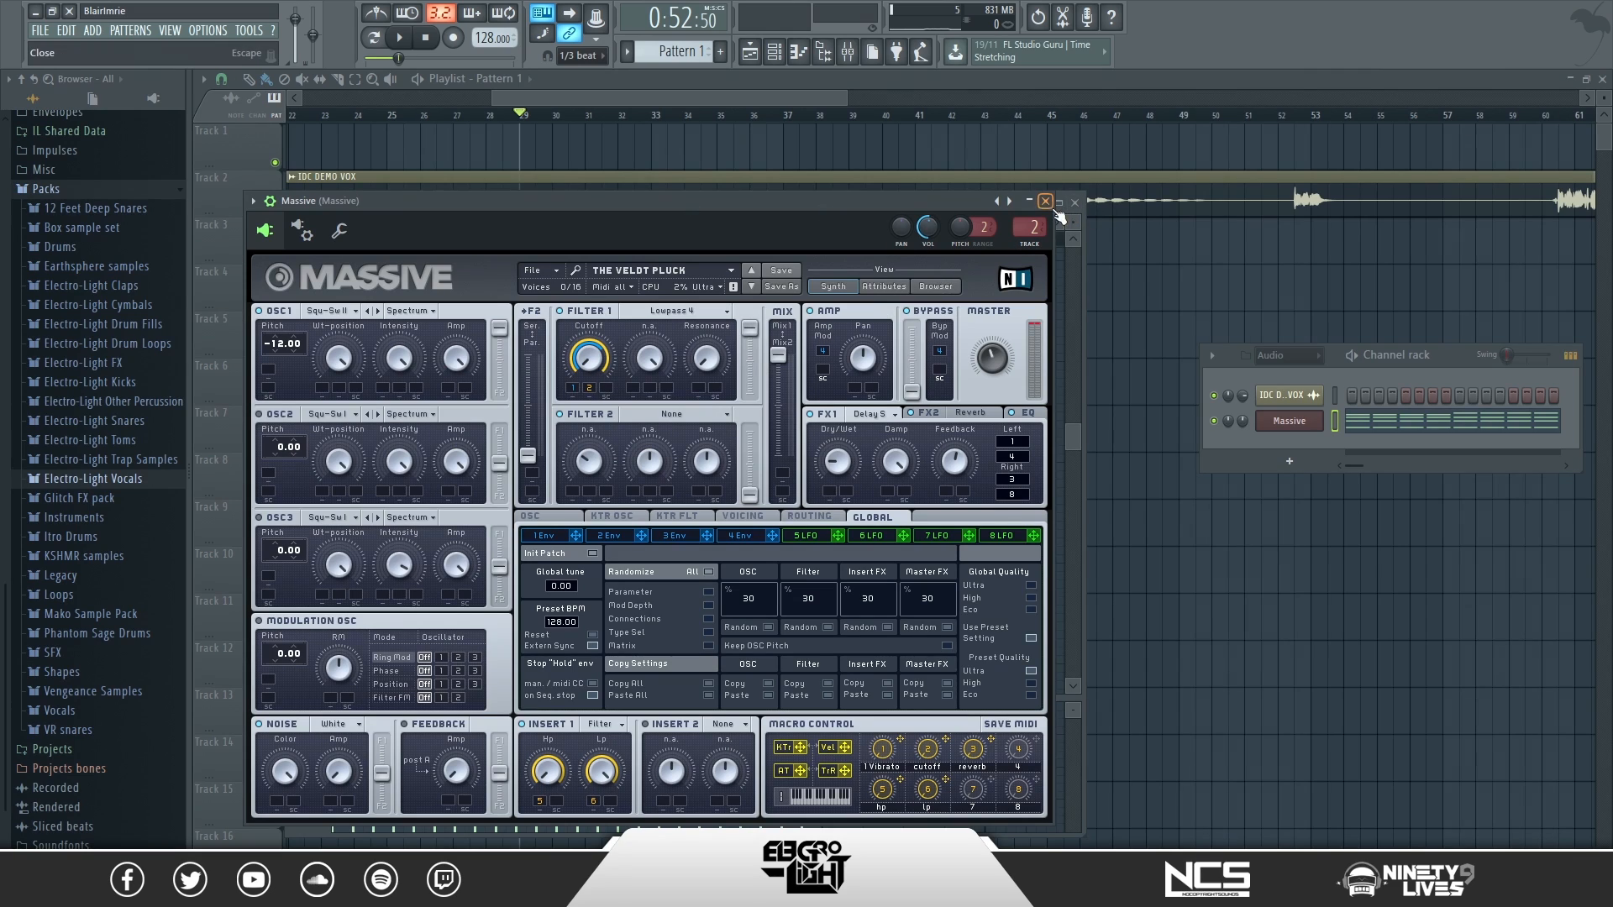
left_click(1072, 217)
left_click(1074, 202)
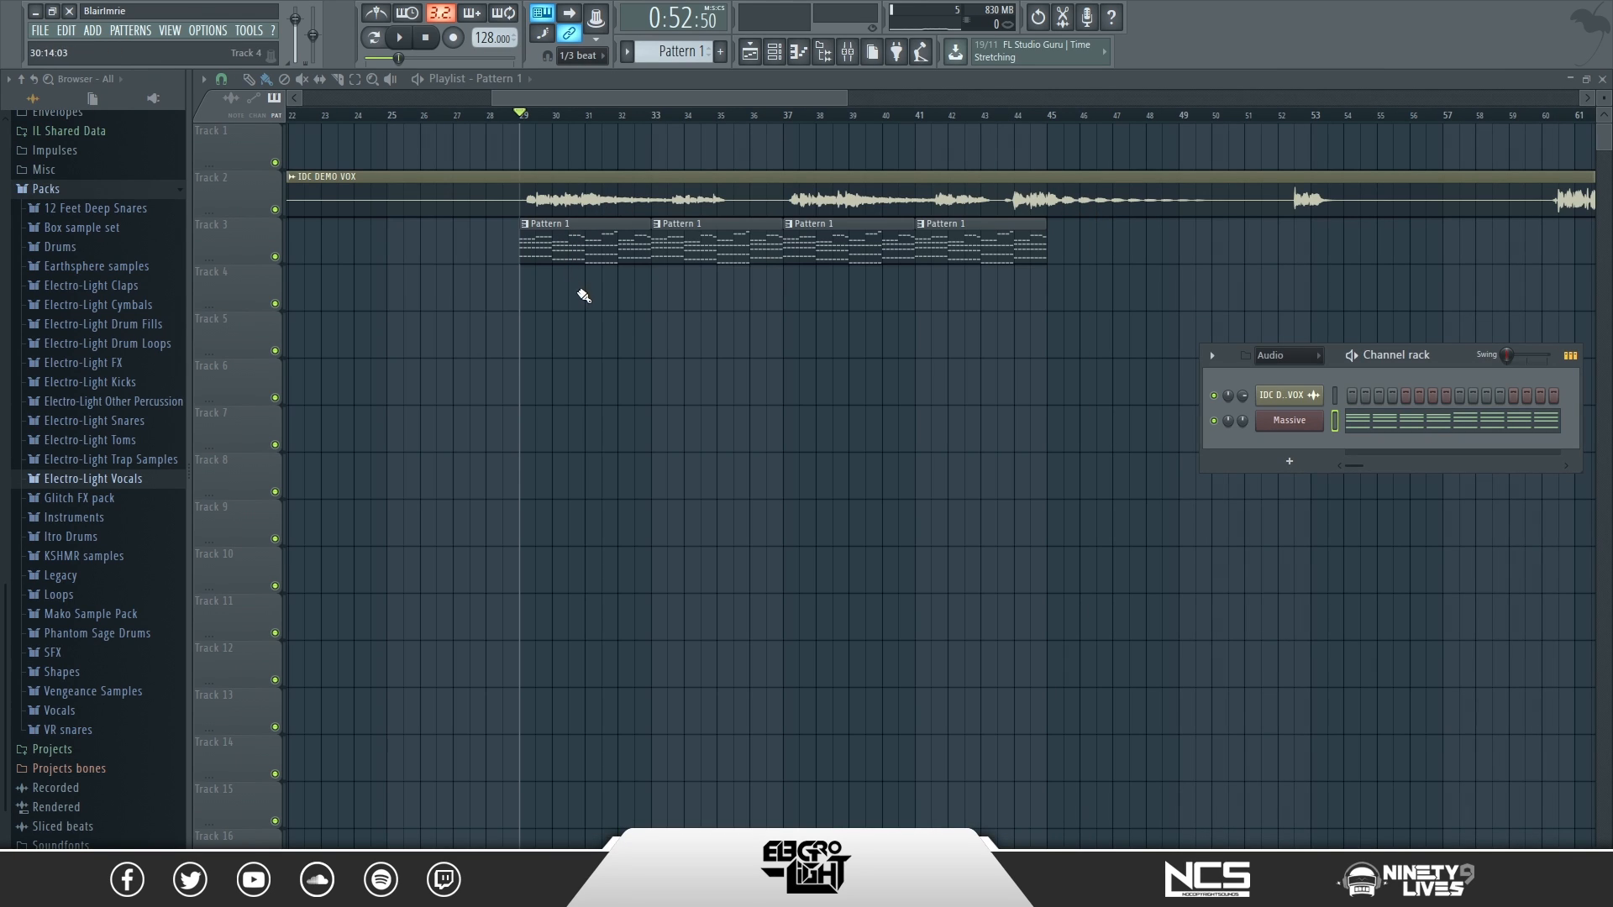
- Show the Massive piano roll and place the channel rack over its upper part
left_click_drag(707, 92, 713, 94)
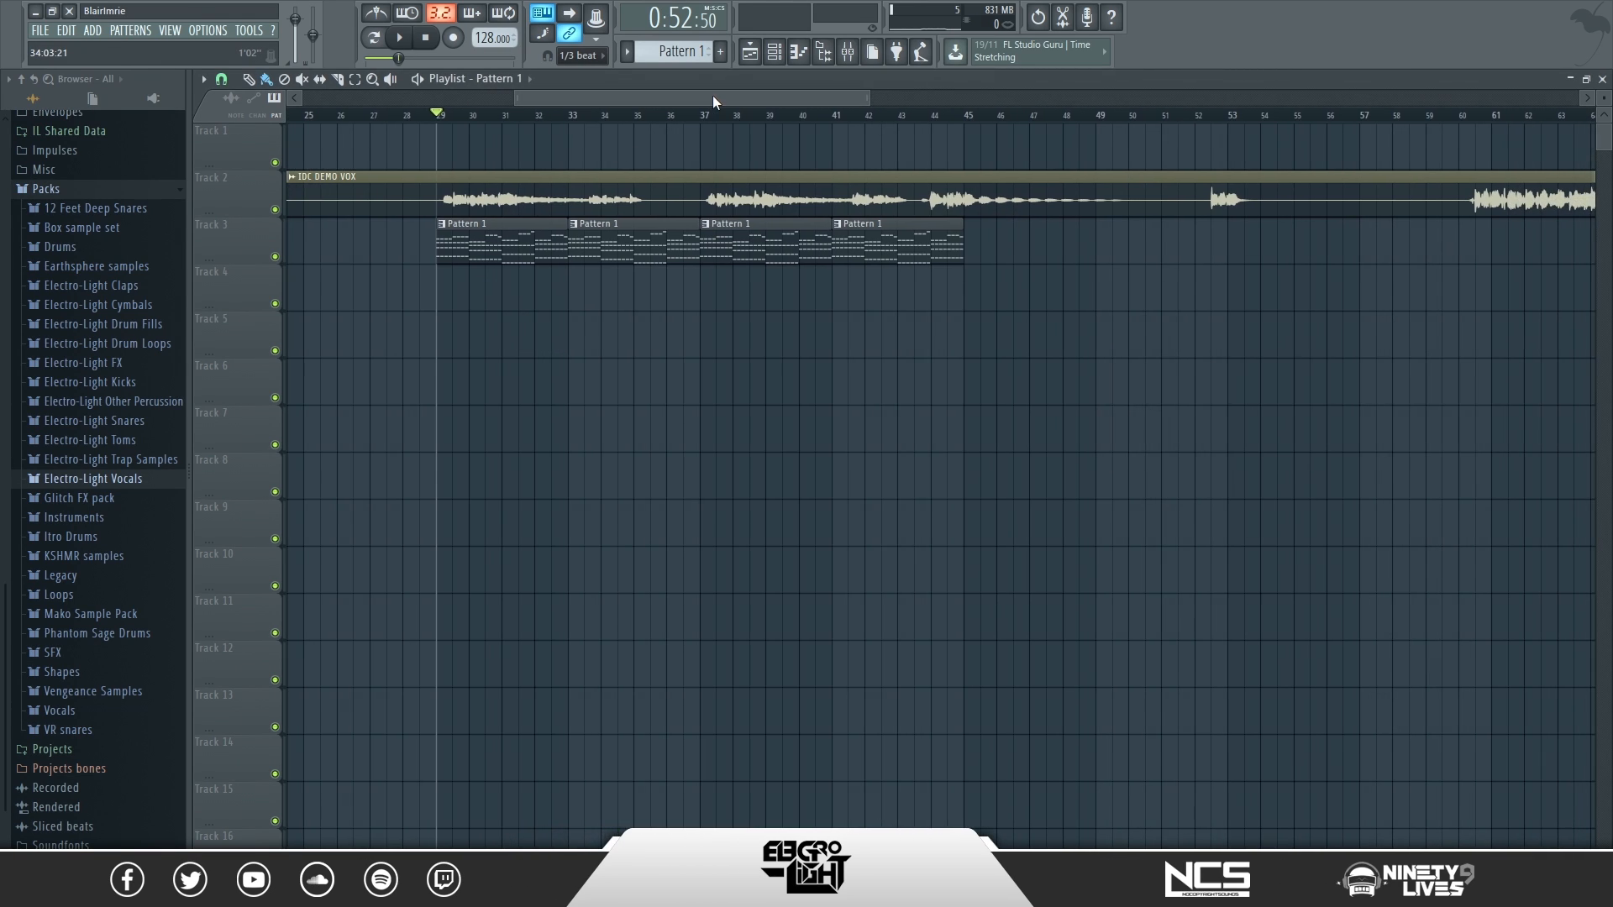
left_click(798, 53)
left_click(773, 52)
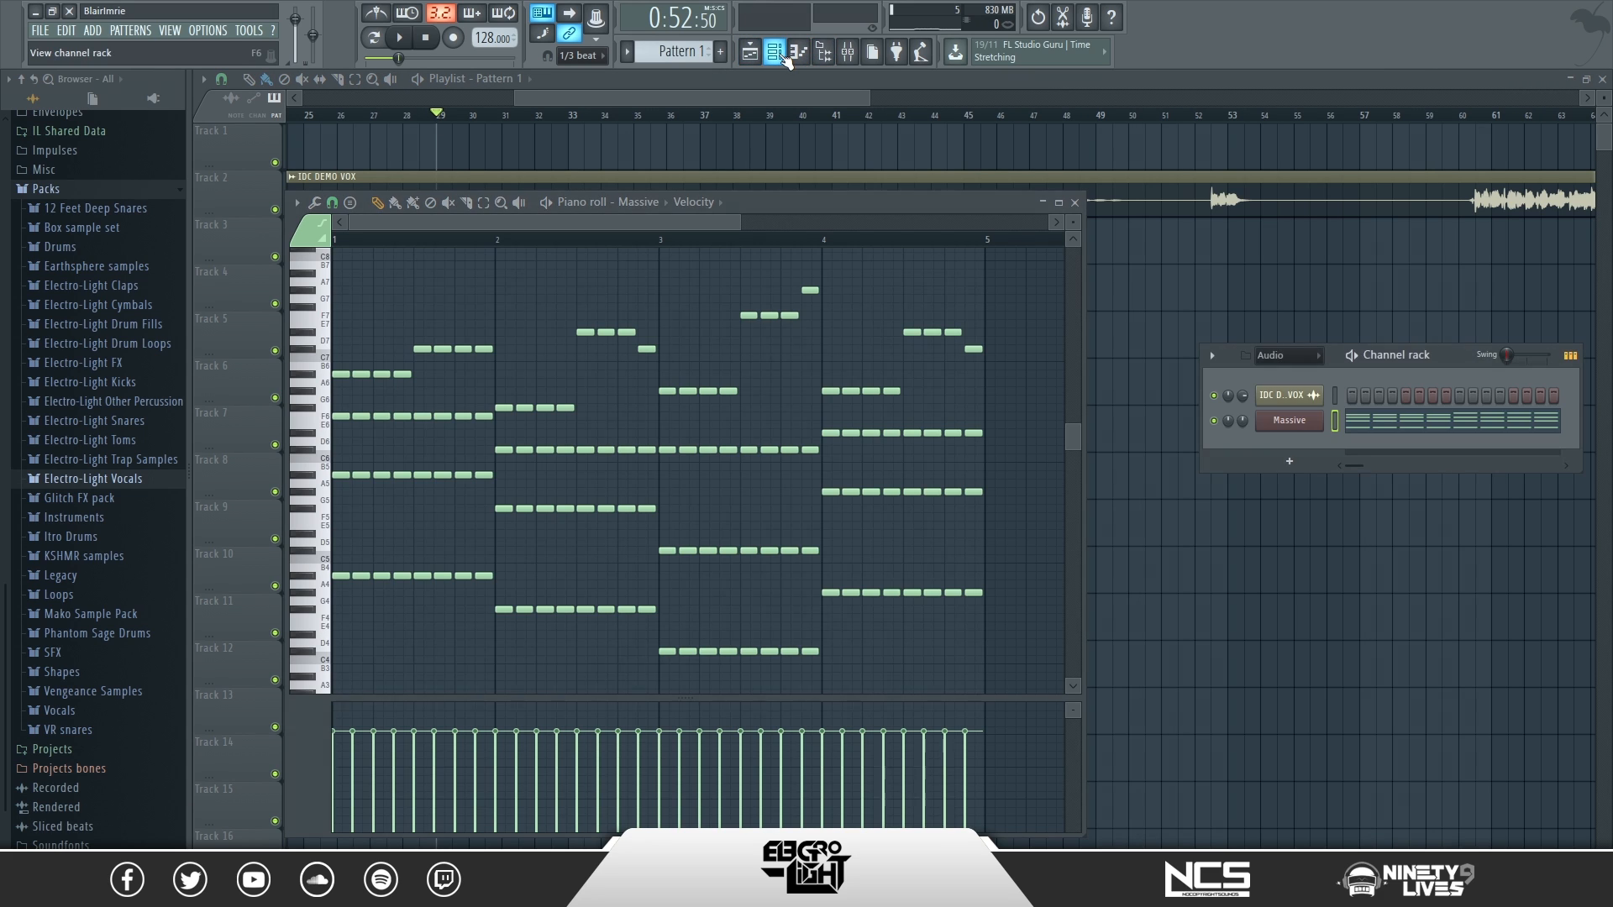
left_click_drag(1428, 354, 716, 182)
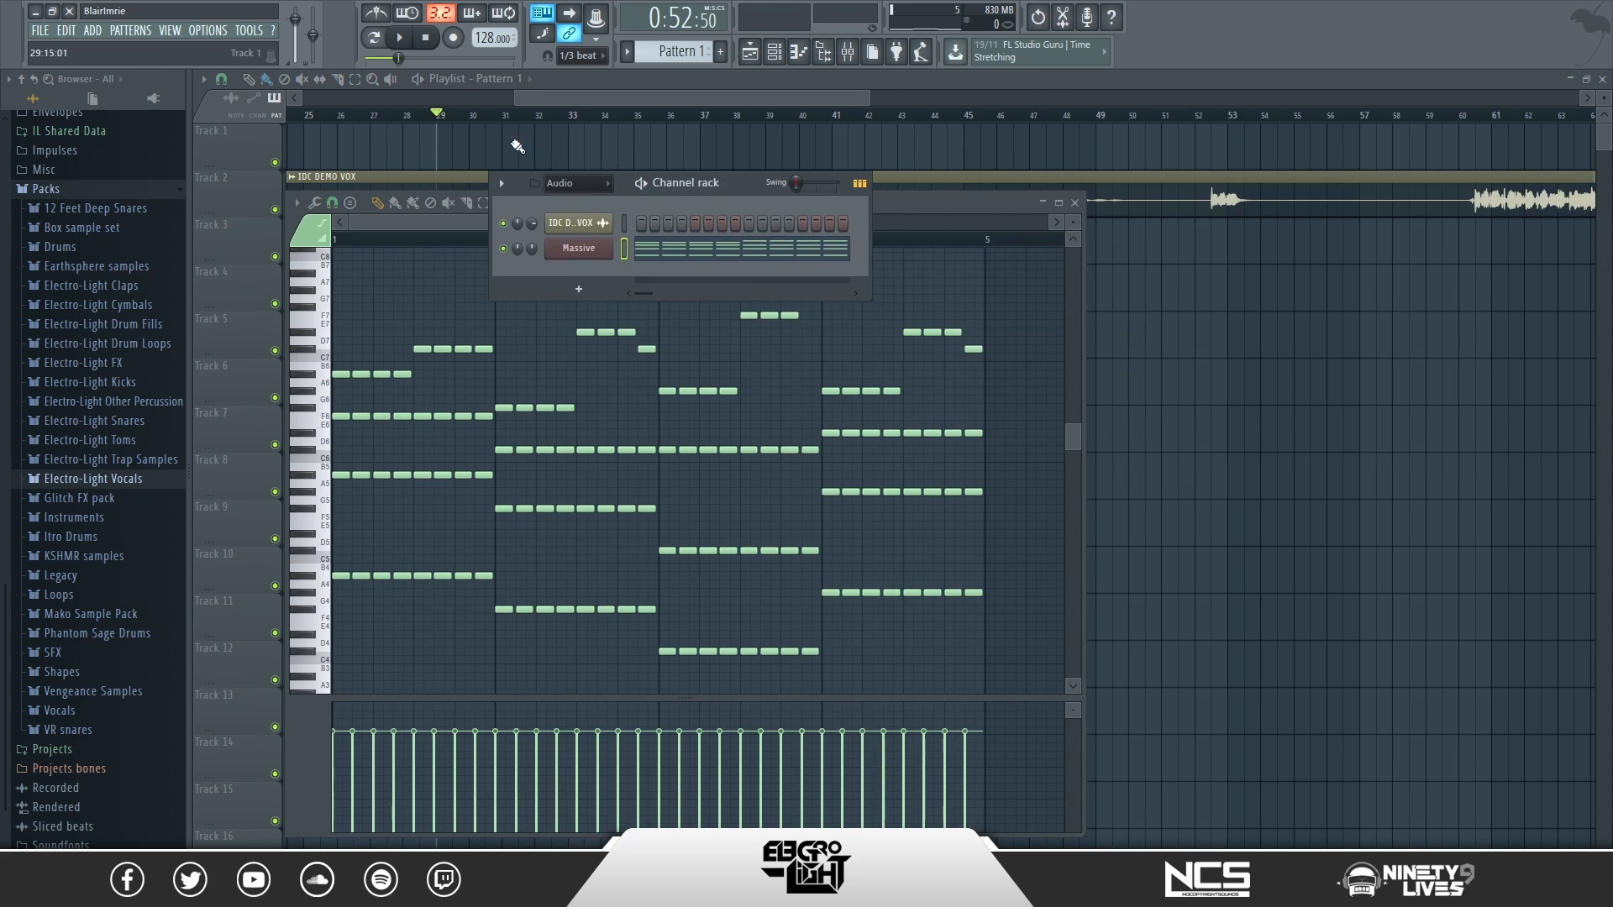
- Add a Slicex channel and move its window fully into view
left_click(93, 30)
mouse_move(103, 52)
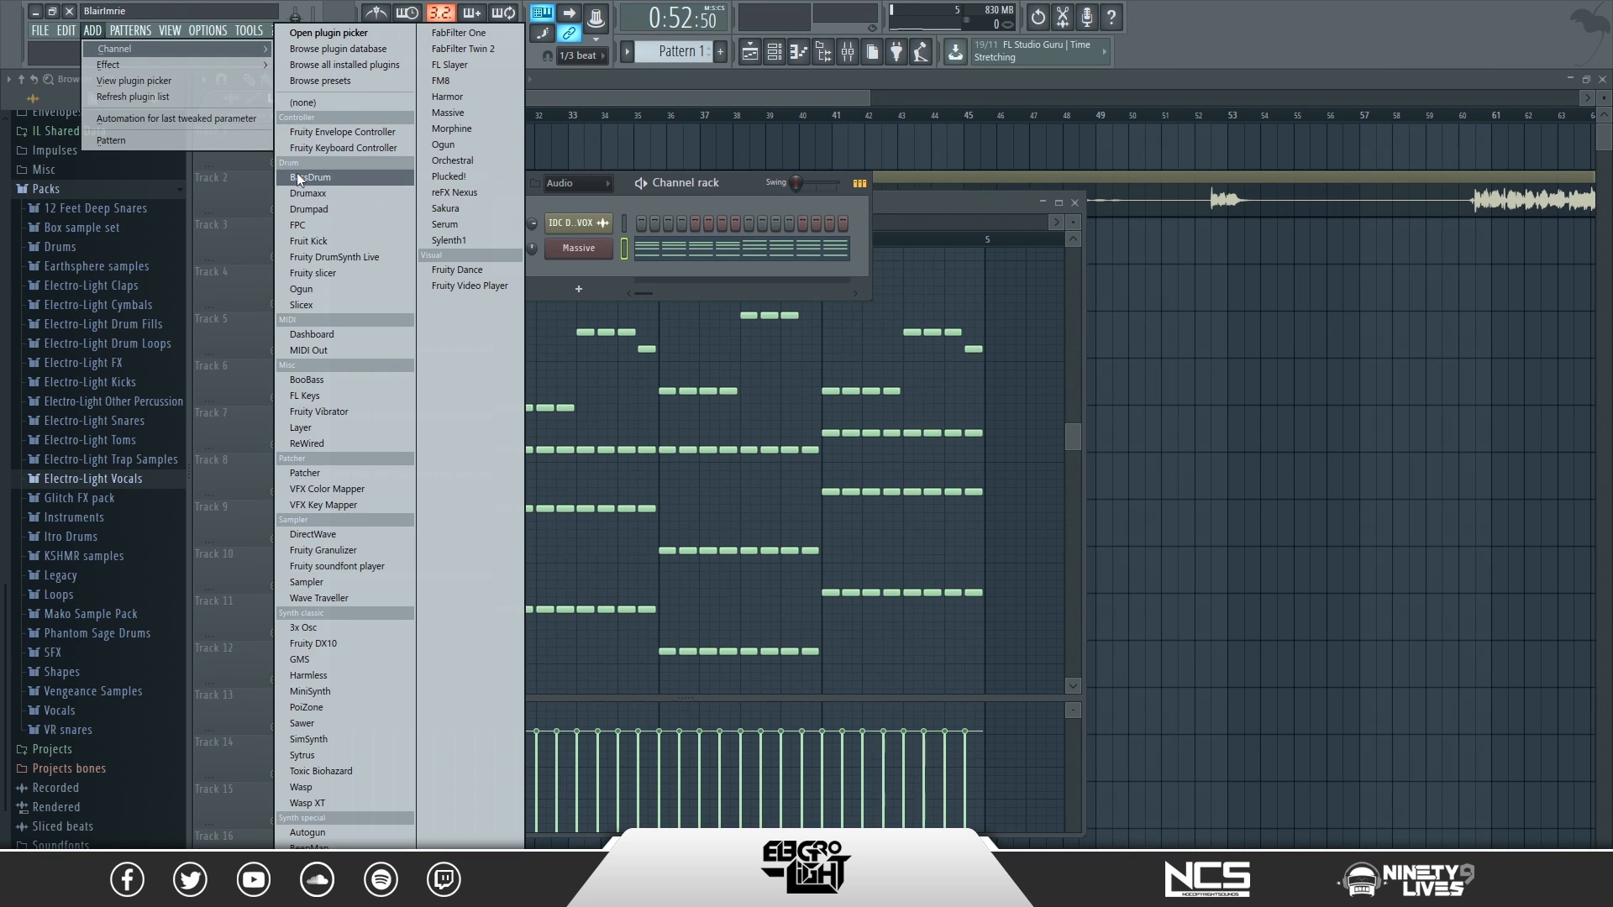
left_click(316, 305)
left_click_drag(635, 231, 774, 81)
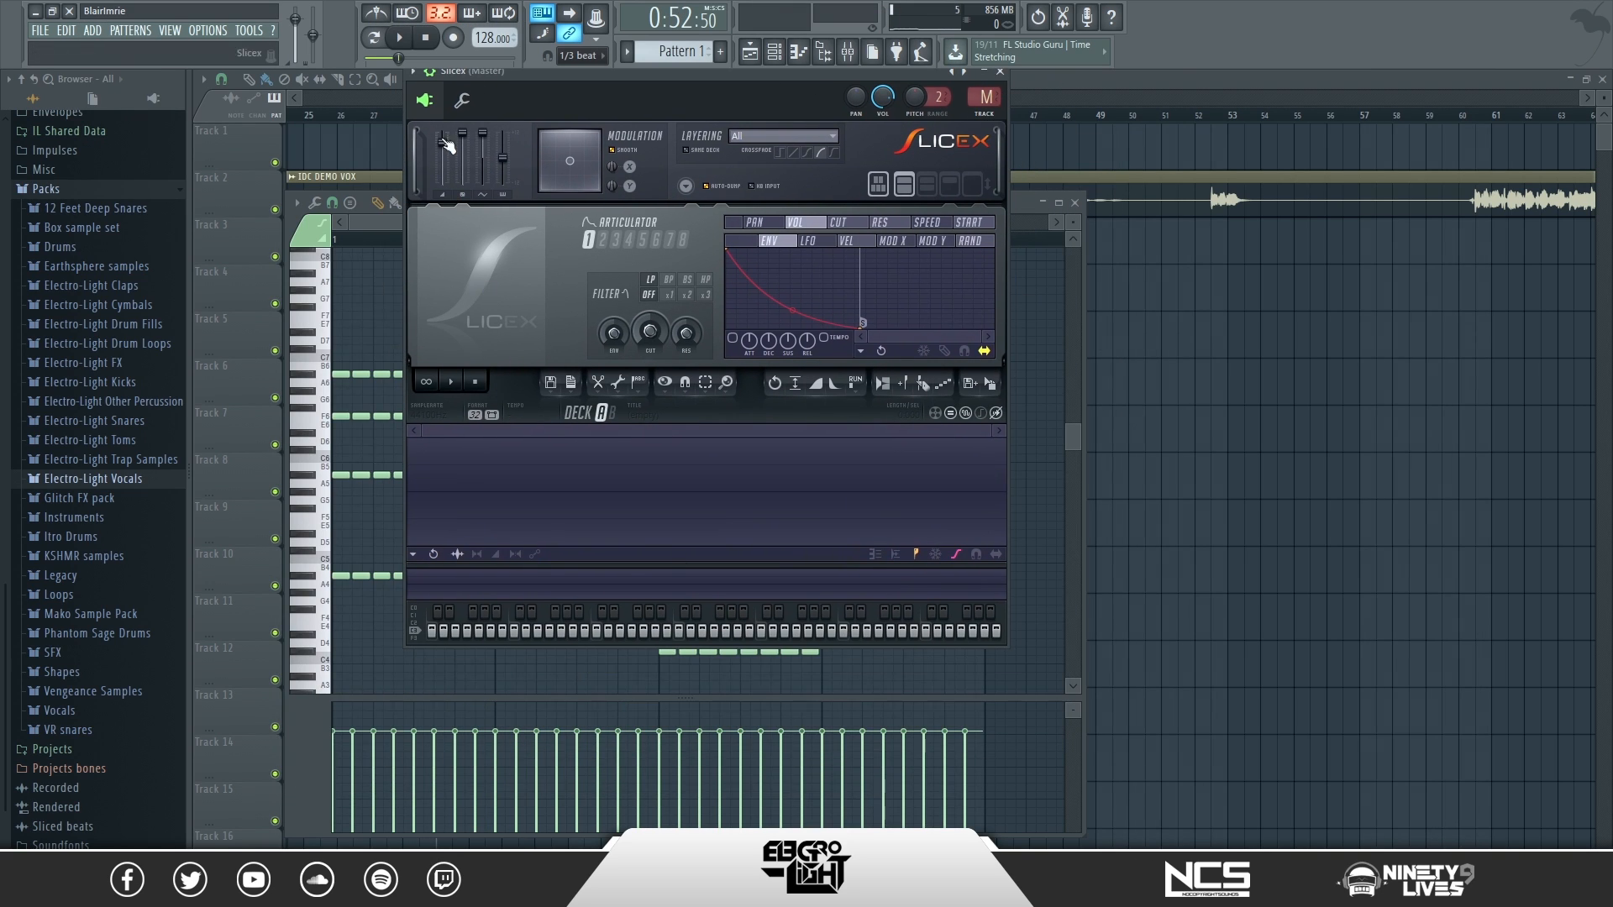
left_click_drag(780, 76, 853, 151)
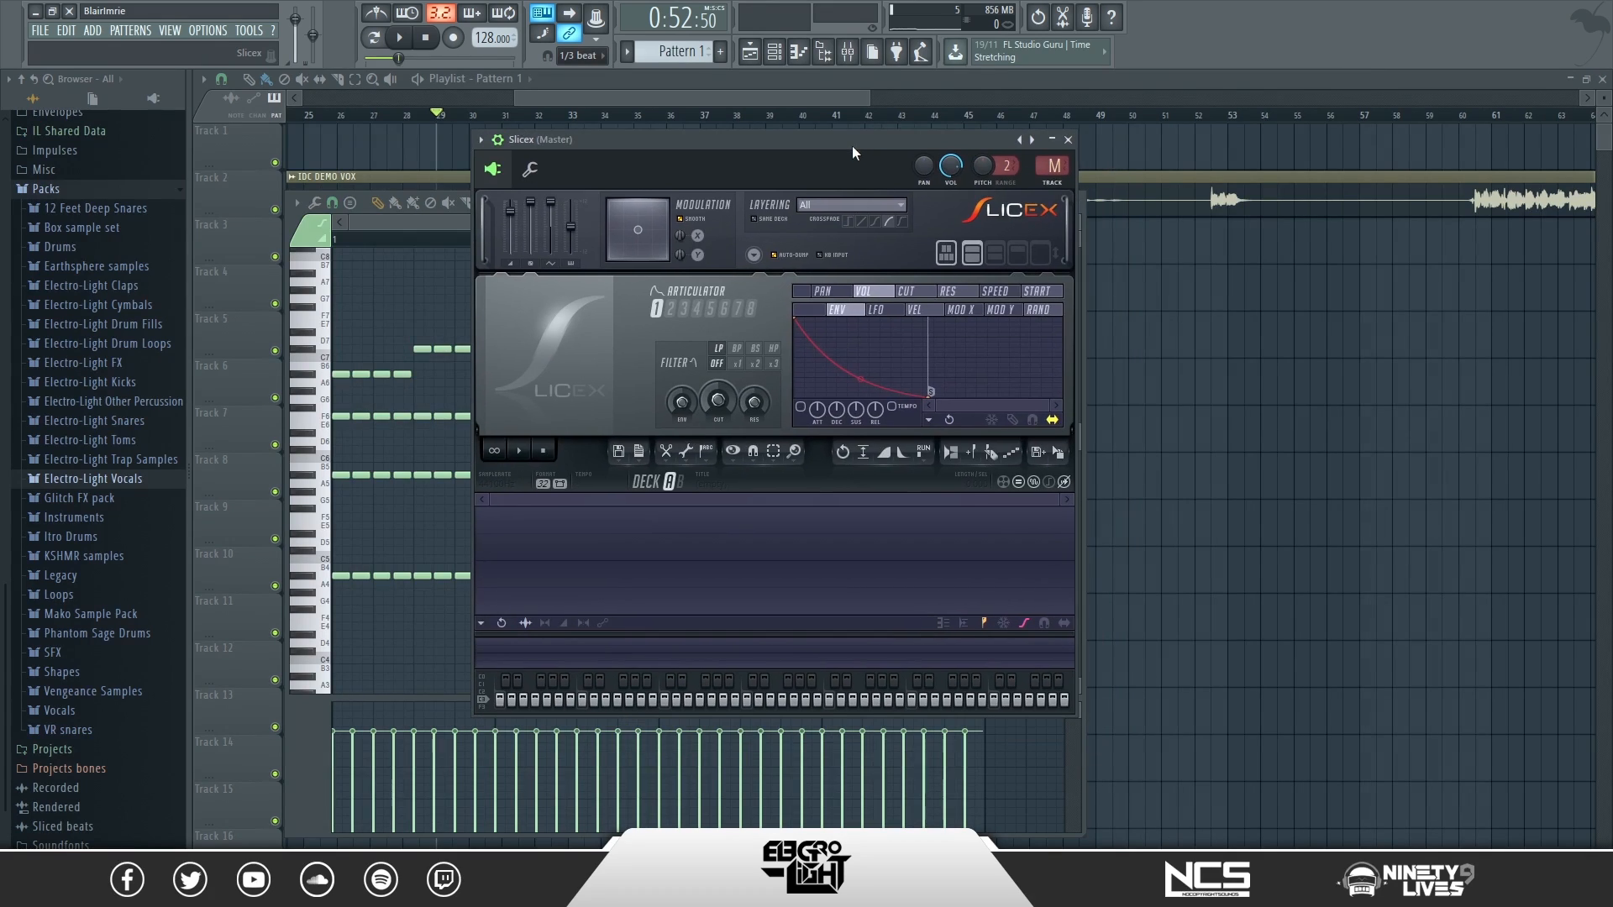
- Load the IDC DEMO VOX sample from the IDC Vocals 128BPM folder into Slicex, and reset the song position to the start
left_click(93, 478)
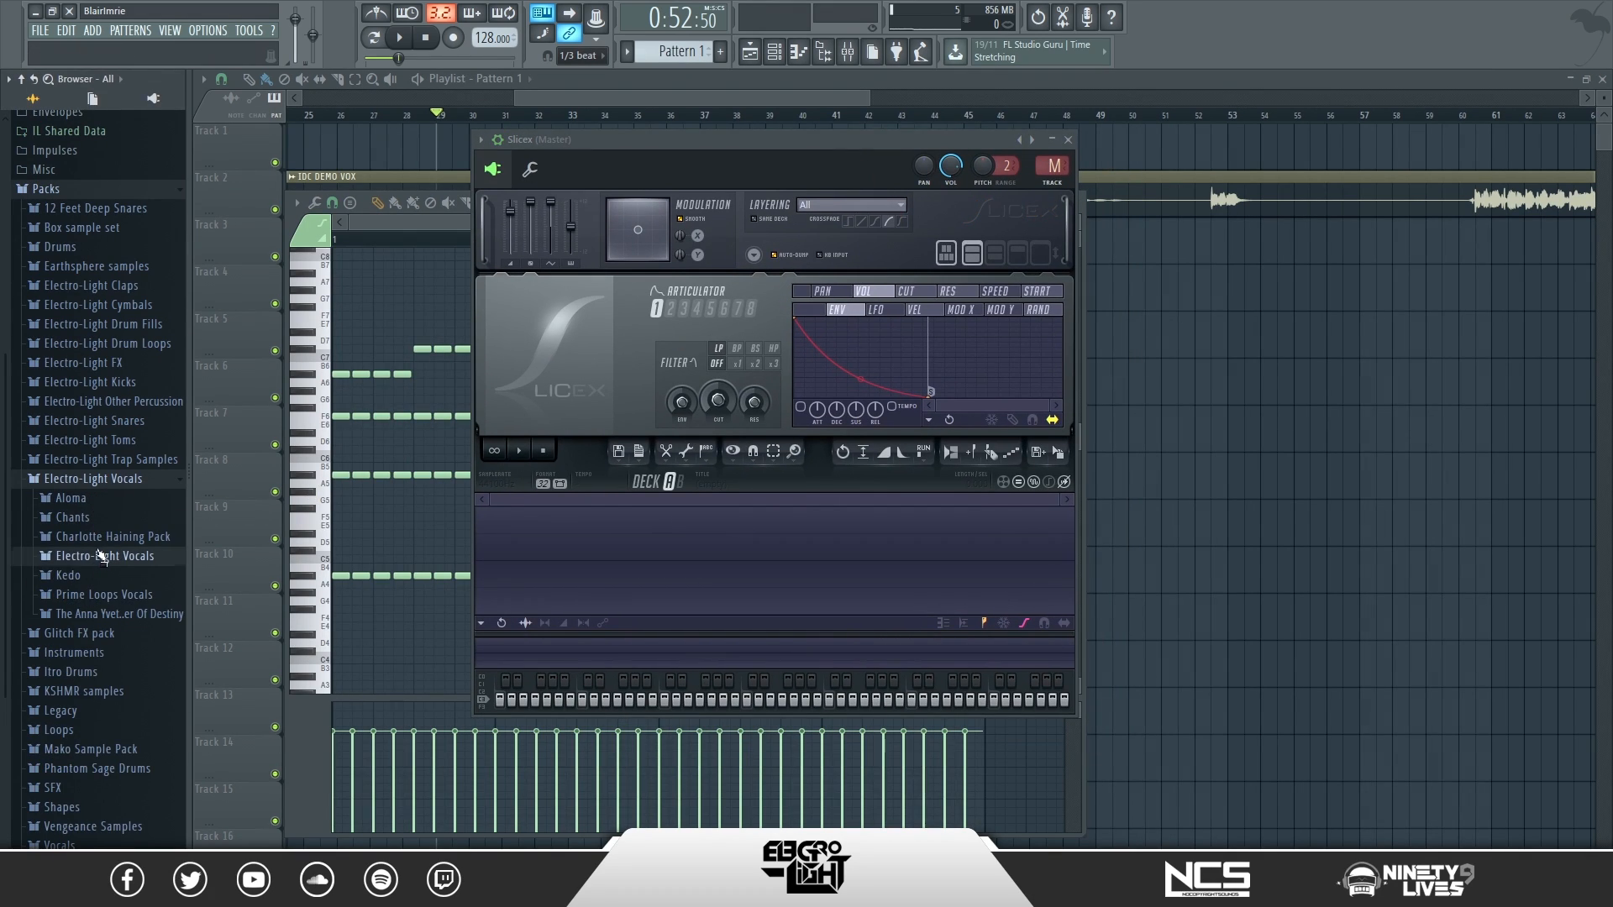
left_click(98, 550)
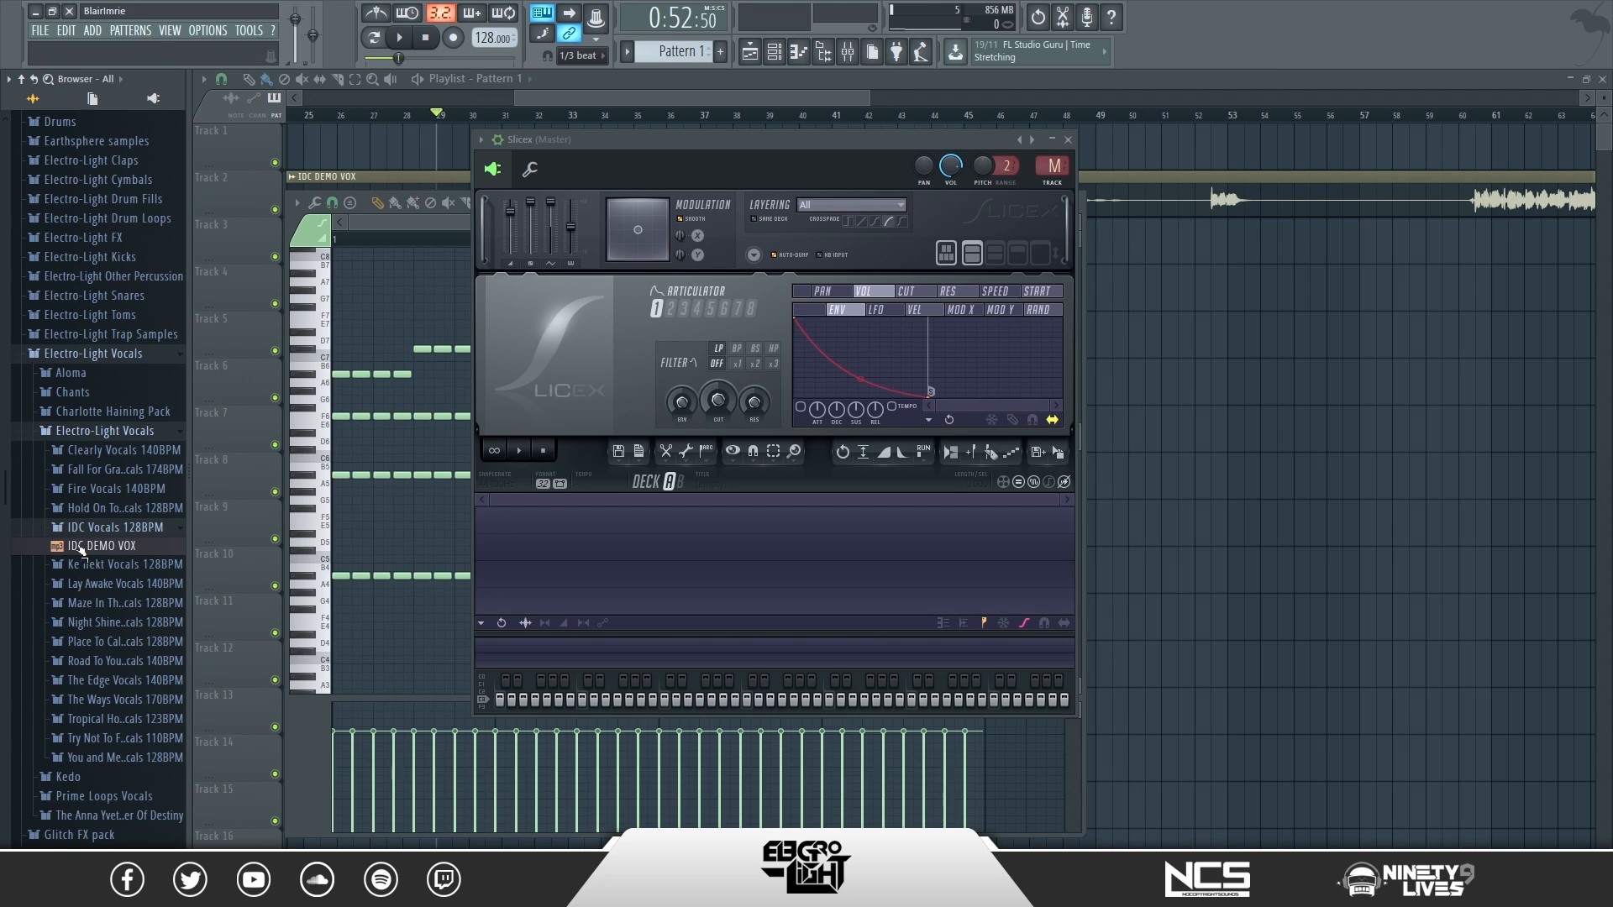
left_click_drag(81, 550, 718, 543)
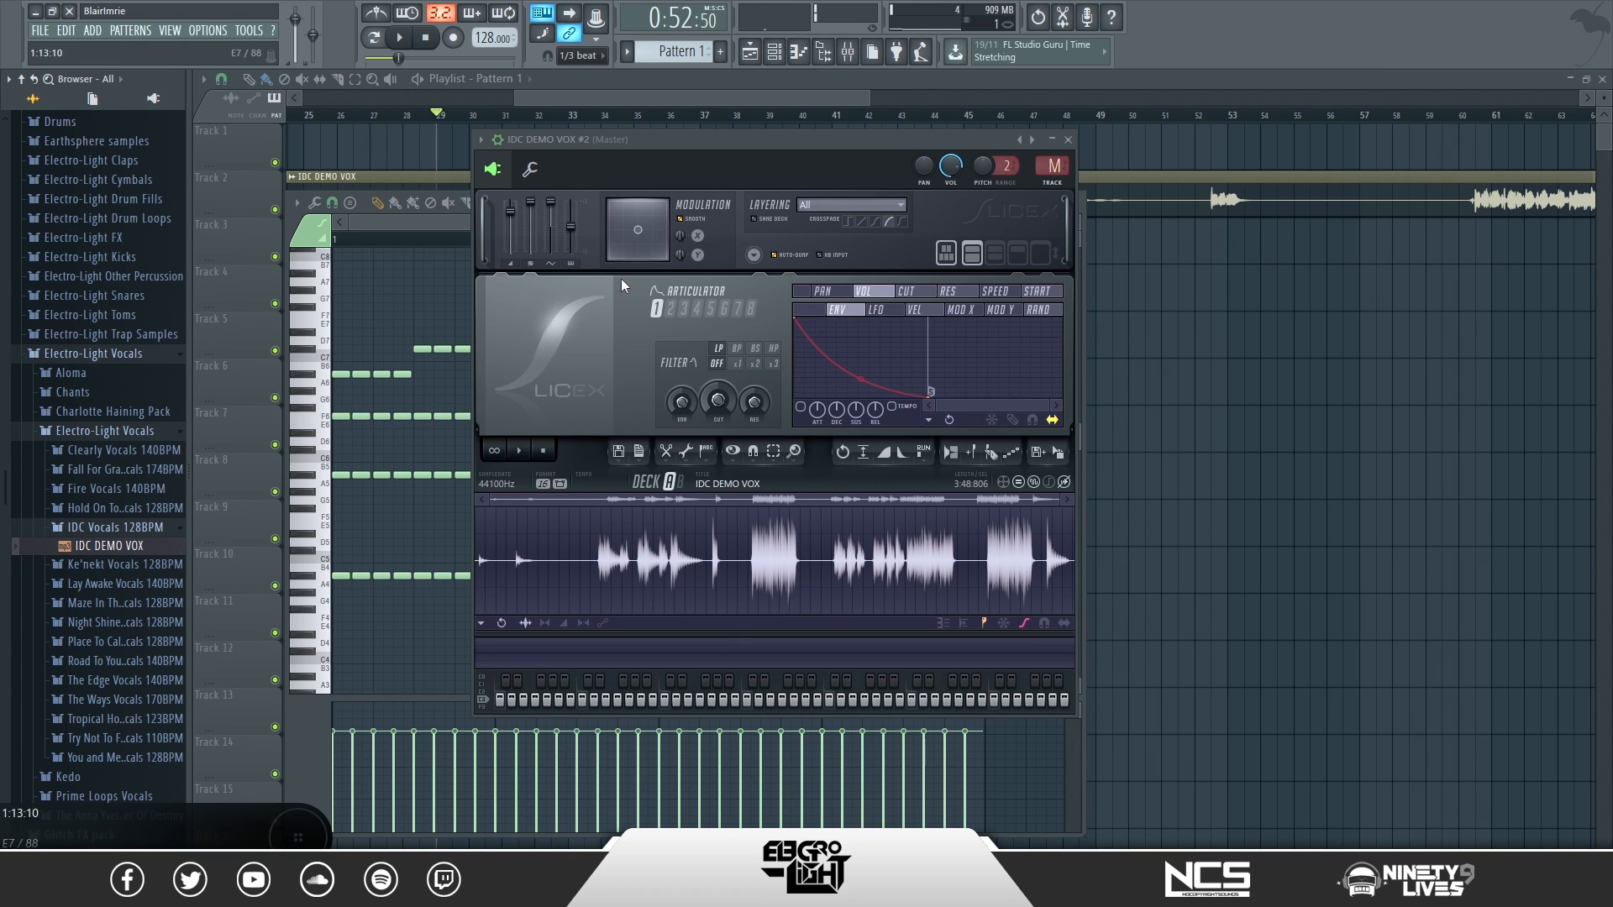
left_click(539, 453)
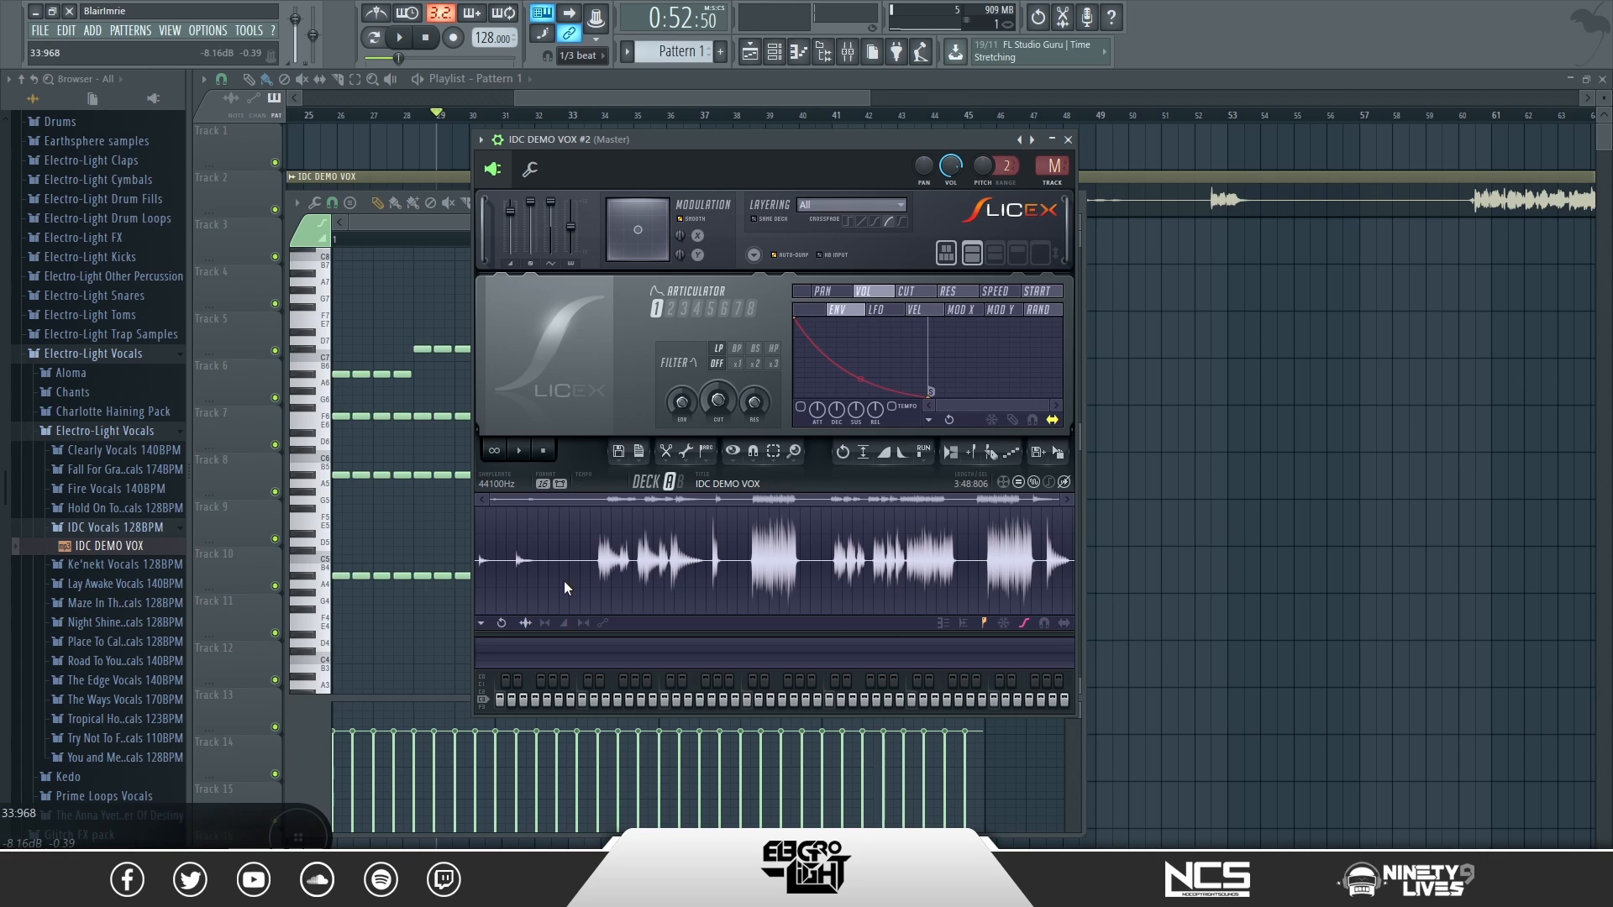
left_click(426, 38)
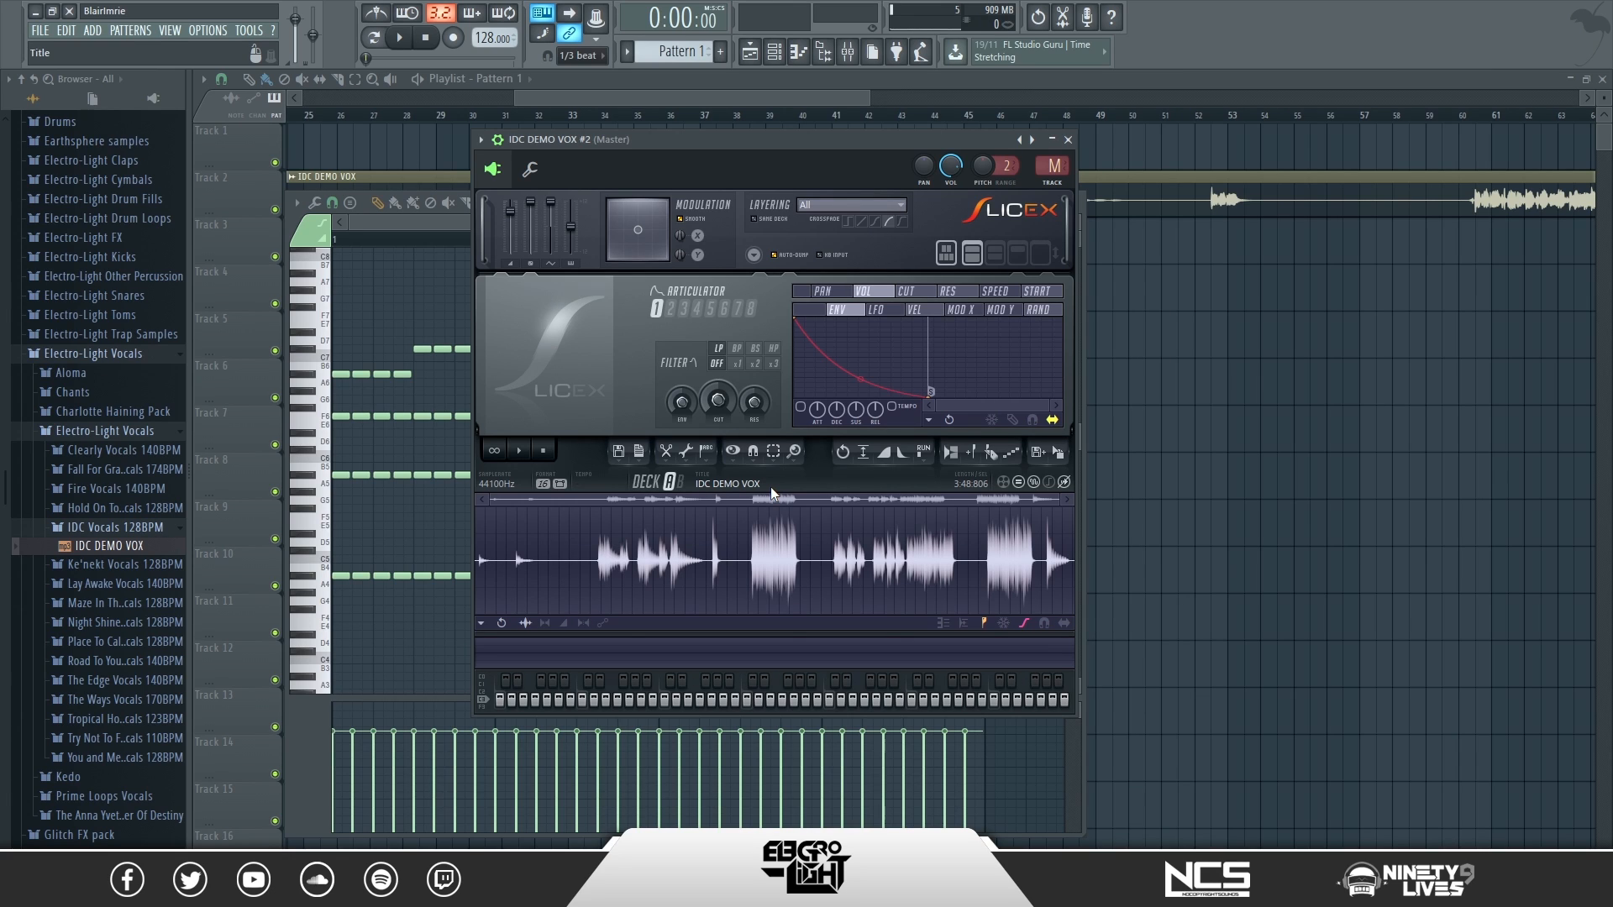
- Slice the loaded vocal with Medium auto-slicing and close the Slicex window
left_click(706, 458)
mouse_move(754, 658)
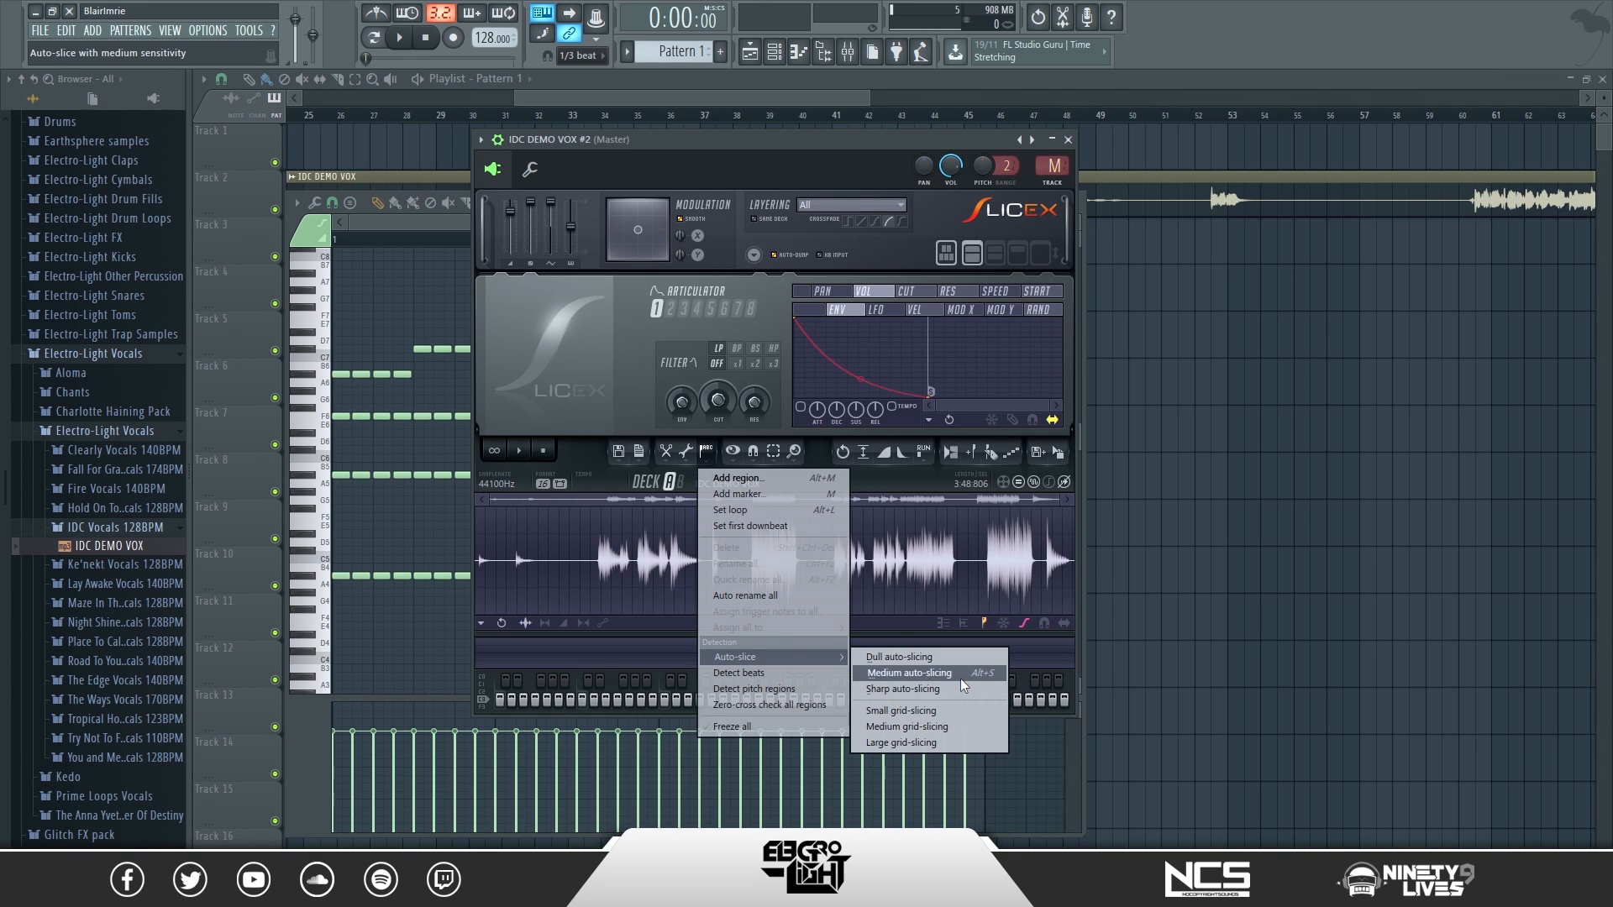
left_click(909, 673)
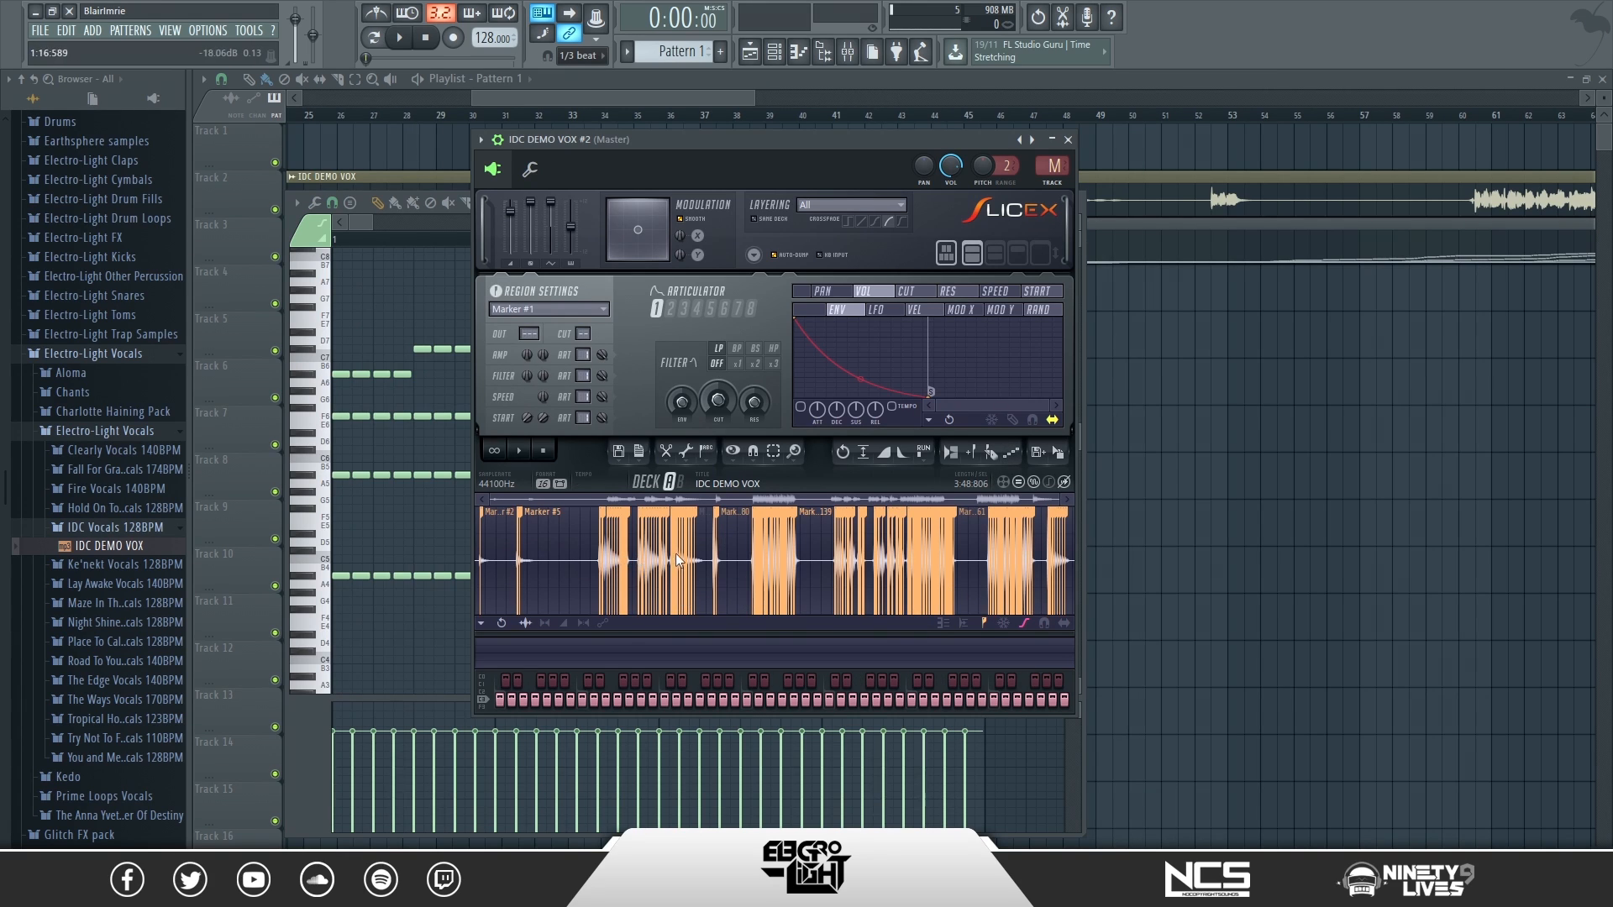
left_click(626, 523)
left_click(1051, 141)
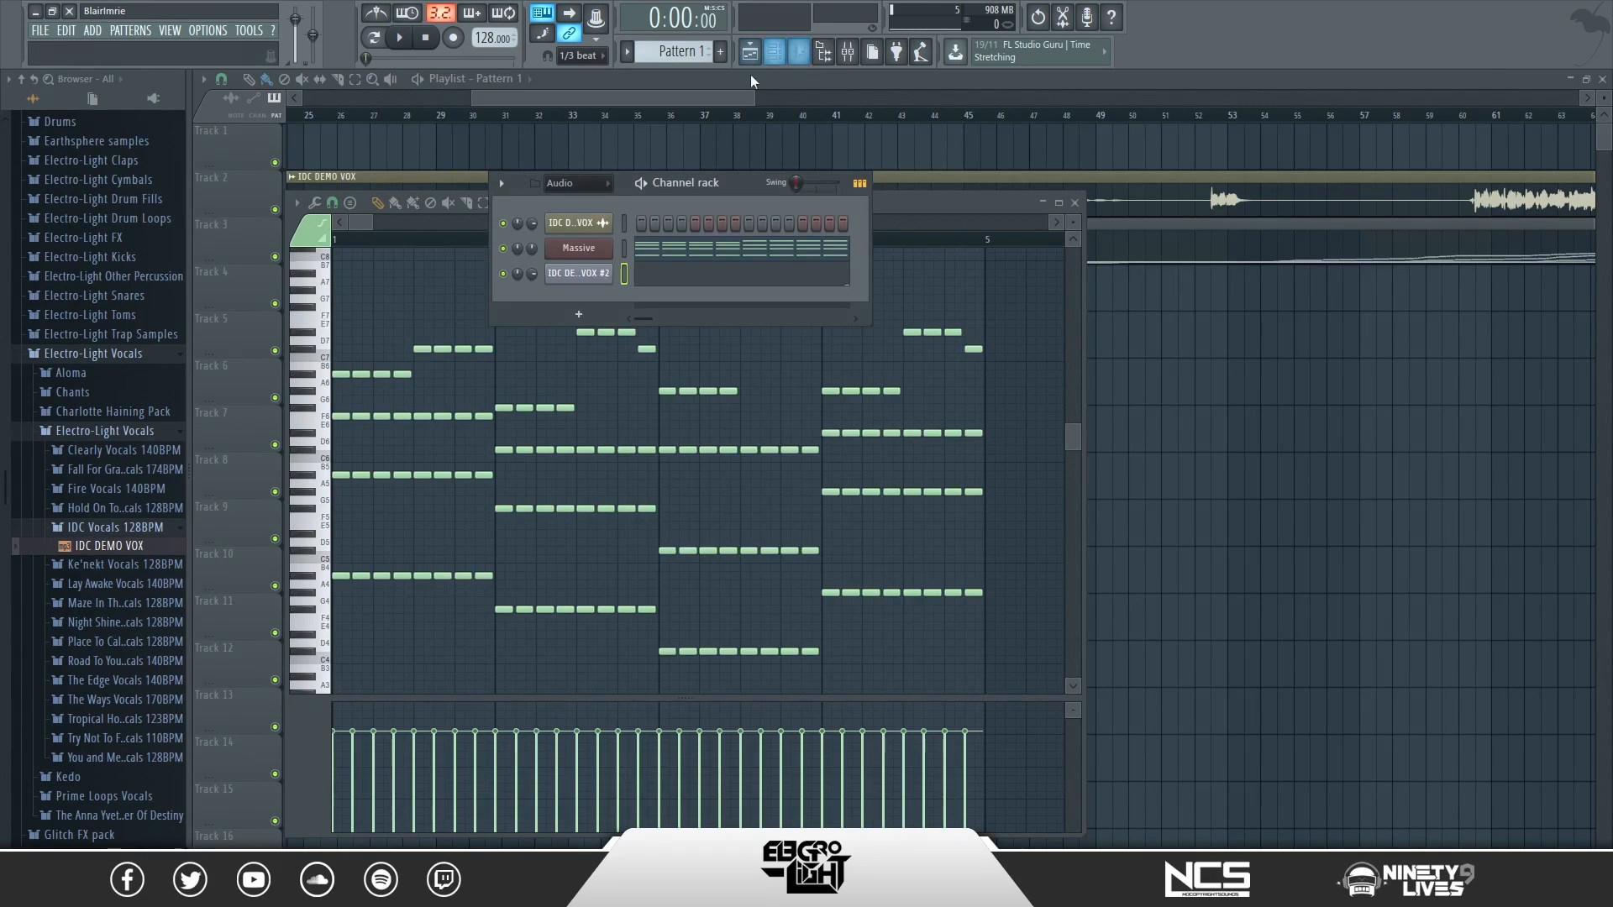
- Copy all the IDC DEMO VOX #2 slice notes from Pattern 1 into a new pattern
left_click(654, 273)
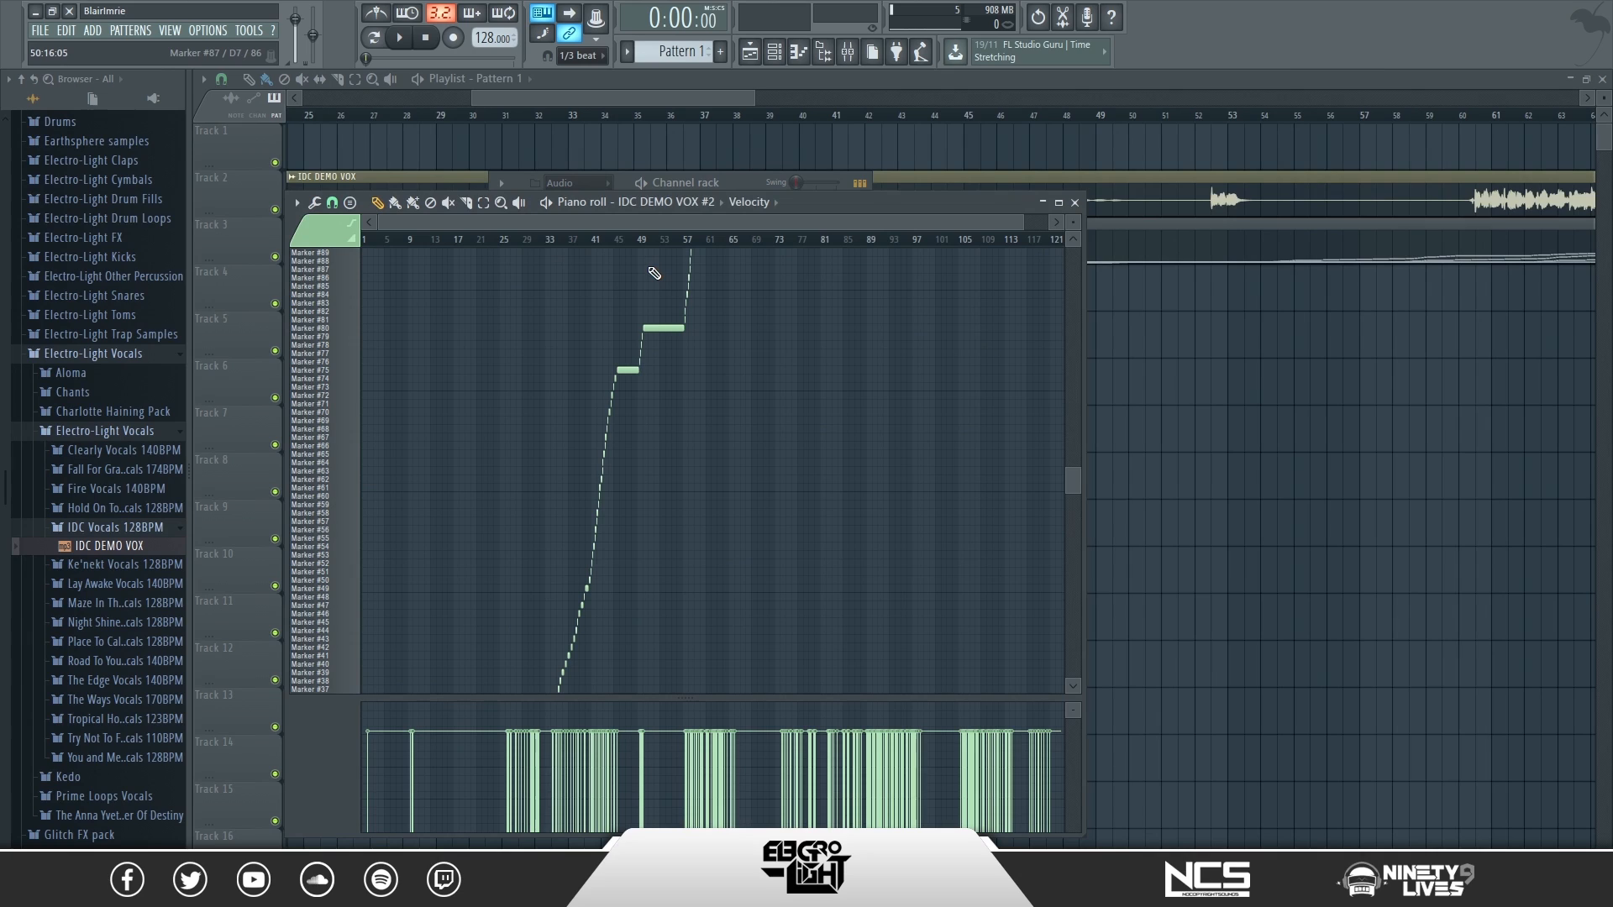
left_click(720, 51)
key("ctrl+v")
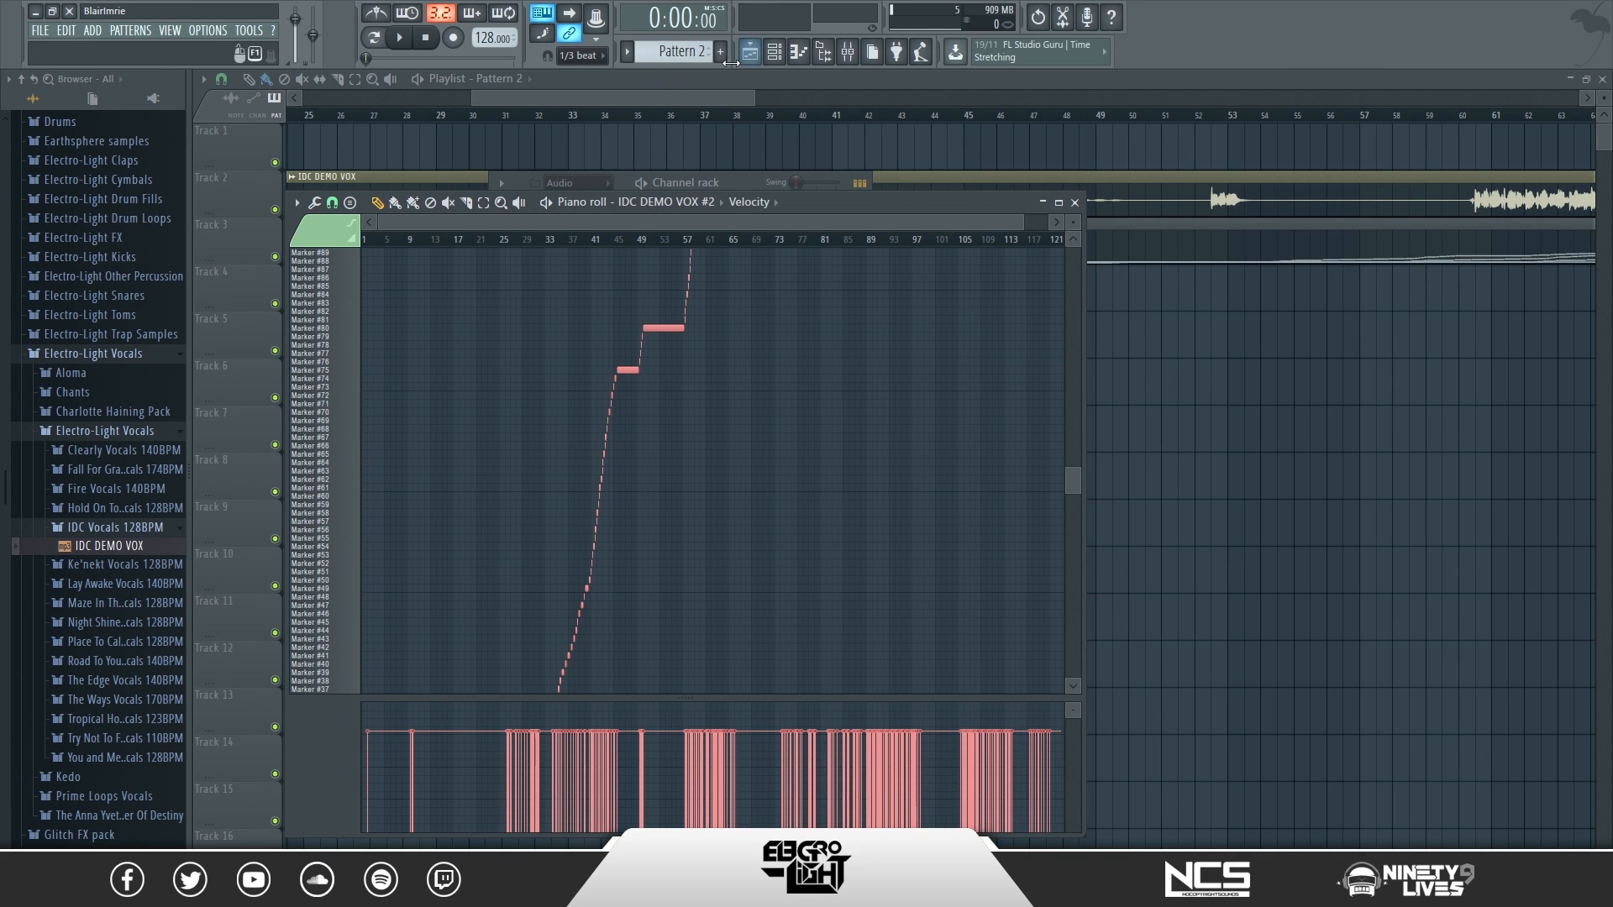
- Cut the IDC DEMO VOX #2 slice notes from Pattern 1 and start playback of Pattern 2
left_click(774, 52)
scroll(688, 54, "up", 1)
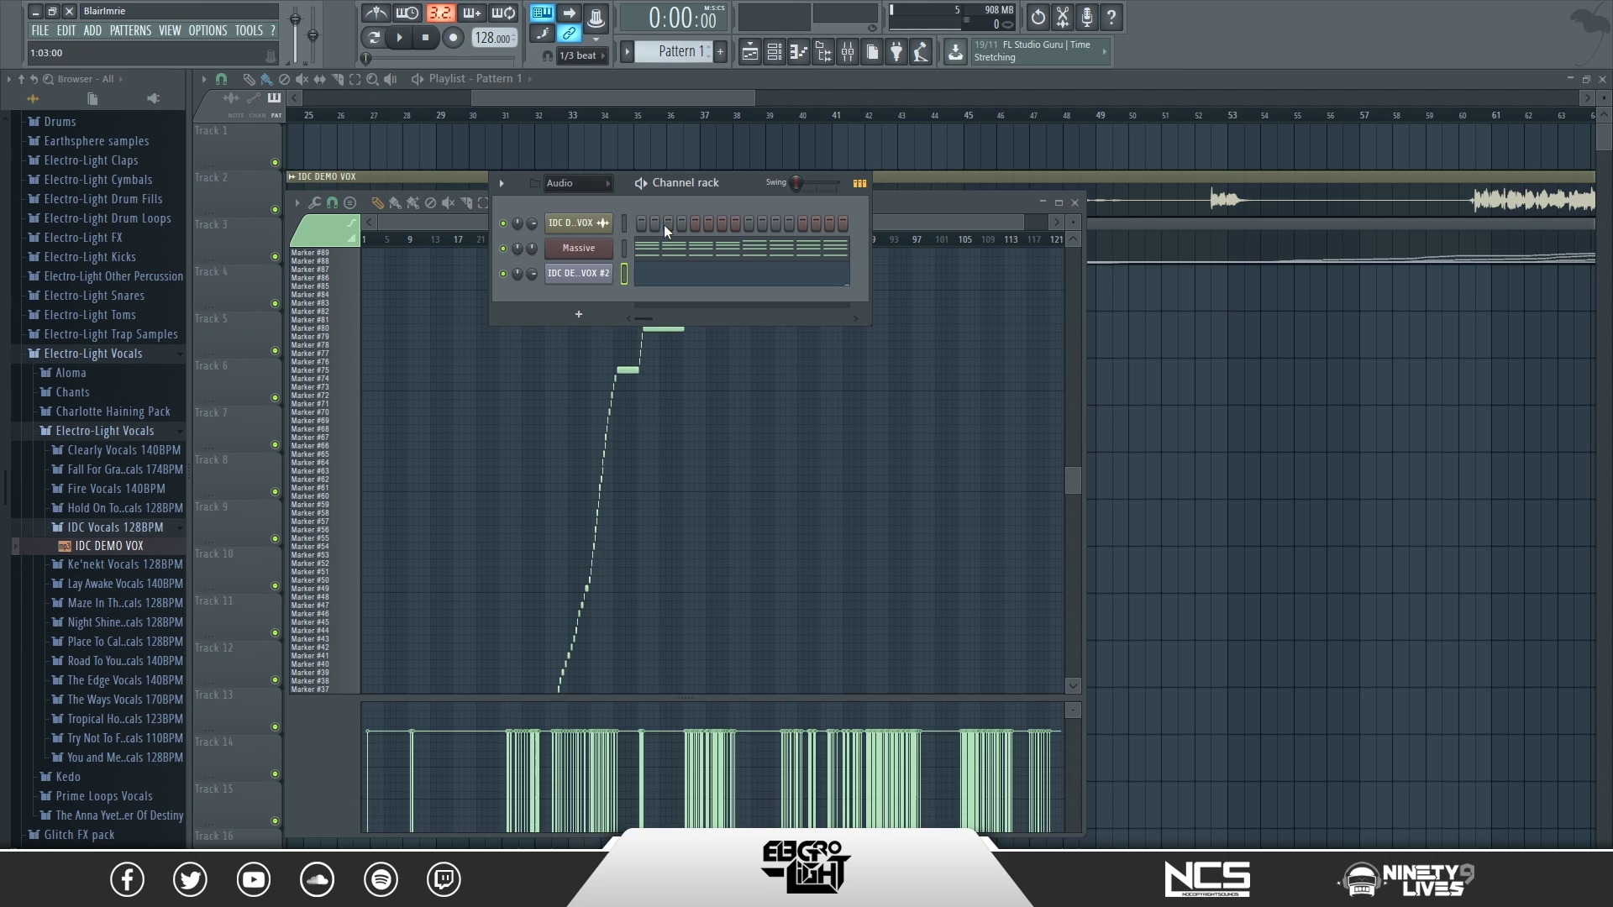
left_click(667, 280)
left_click(666, 280)
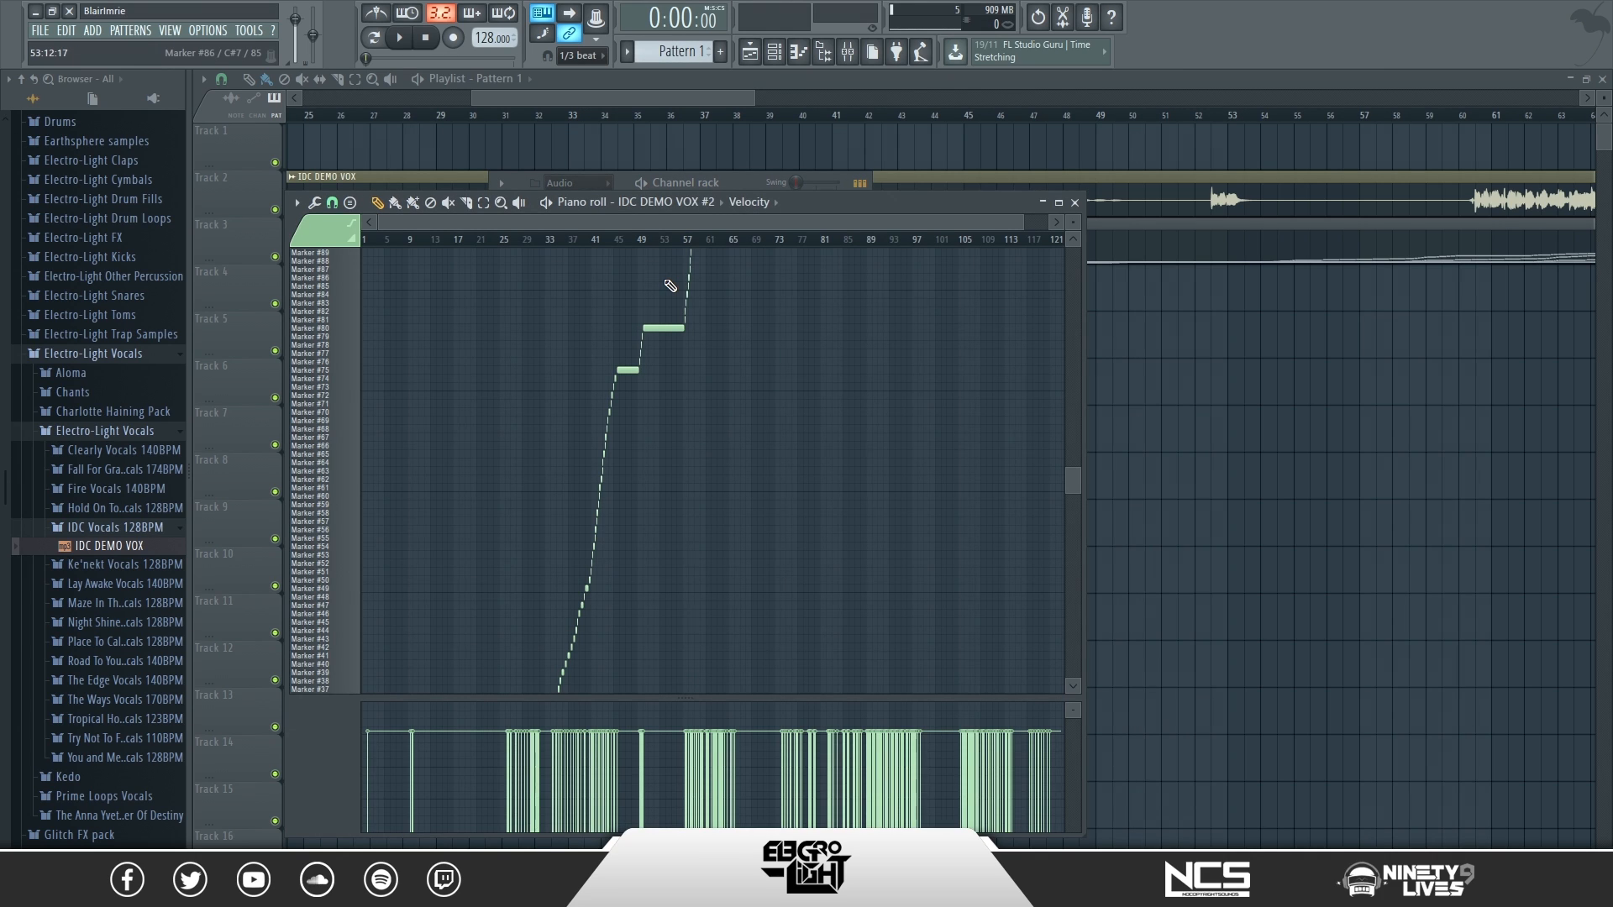
key("ctrl+x")
scroll(690, 52, "down", 1)
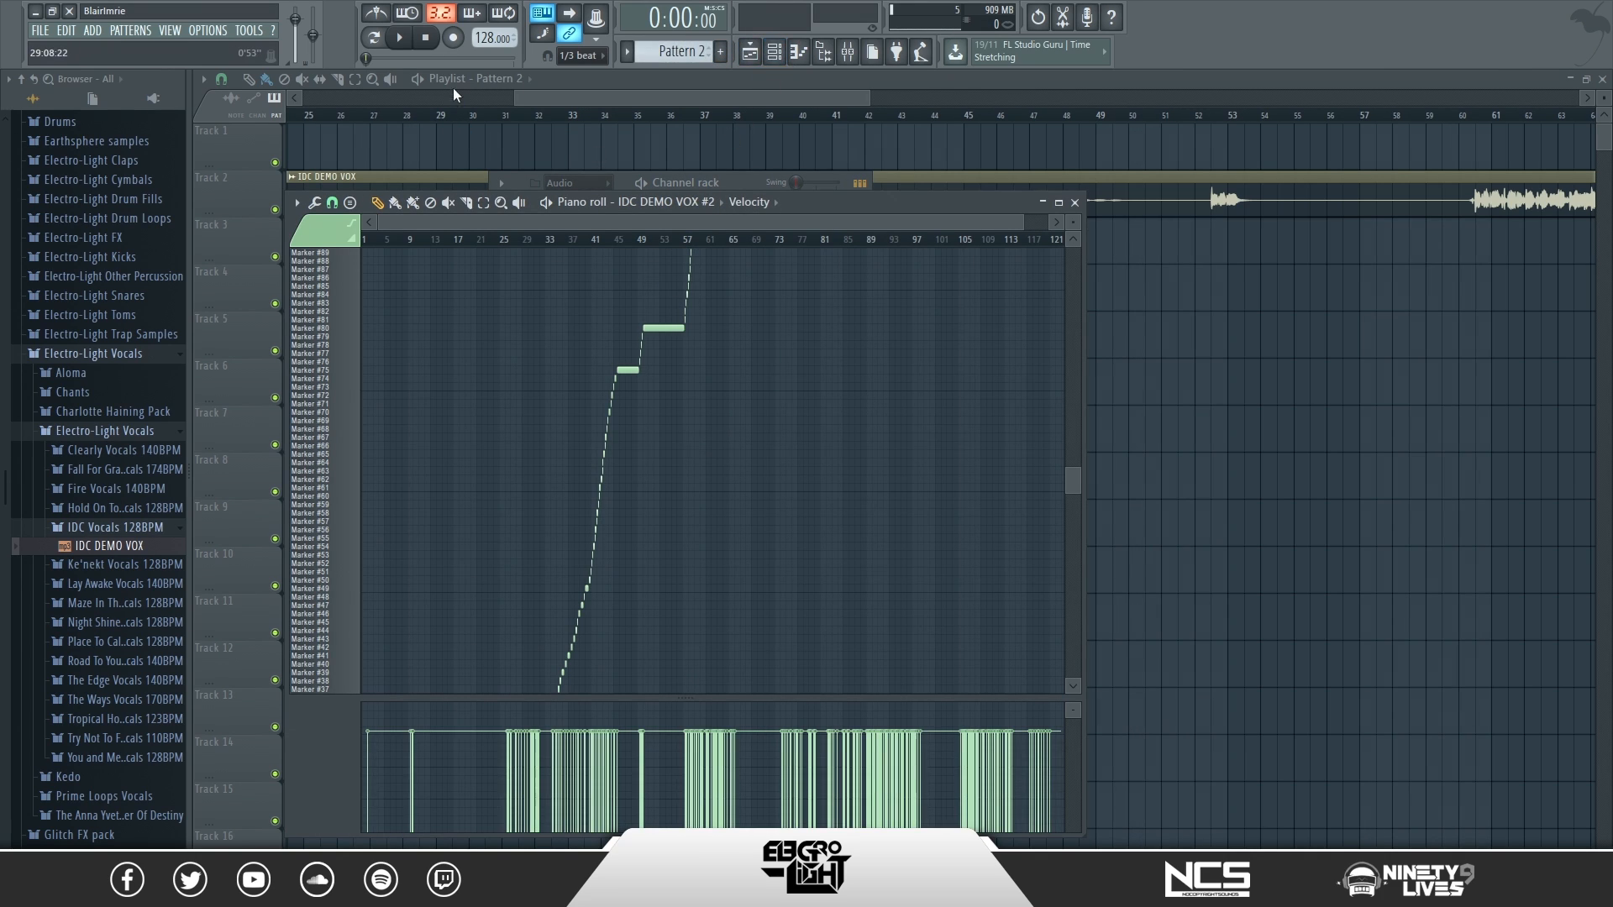
left_click(397, 38)
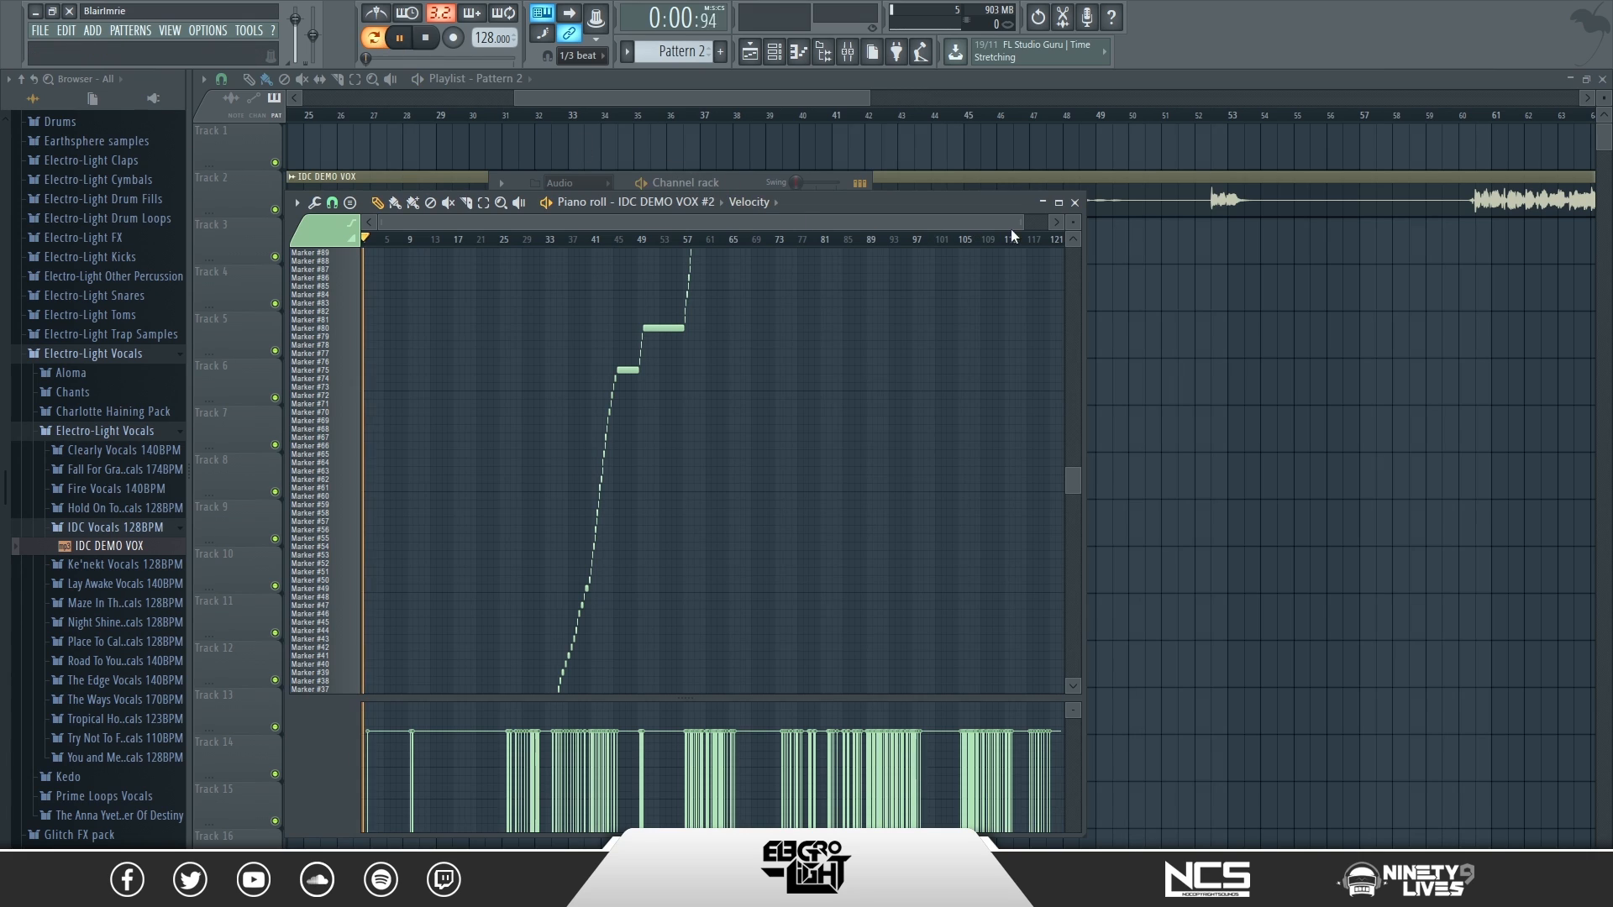
- Listen to the opening slices of Pattern 2 while examining the lowest marker notes in the piano roll
left_click_drag(1021, 222, 643, 222)
scroll(570, 409, "down", 3)
scroll(567, 436, "down", 4)
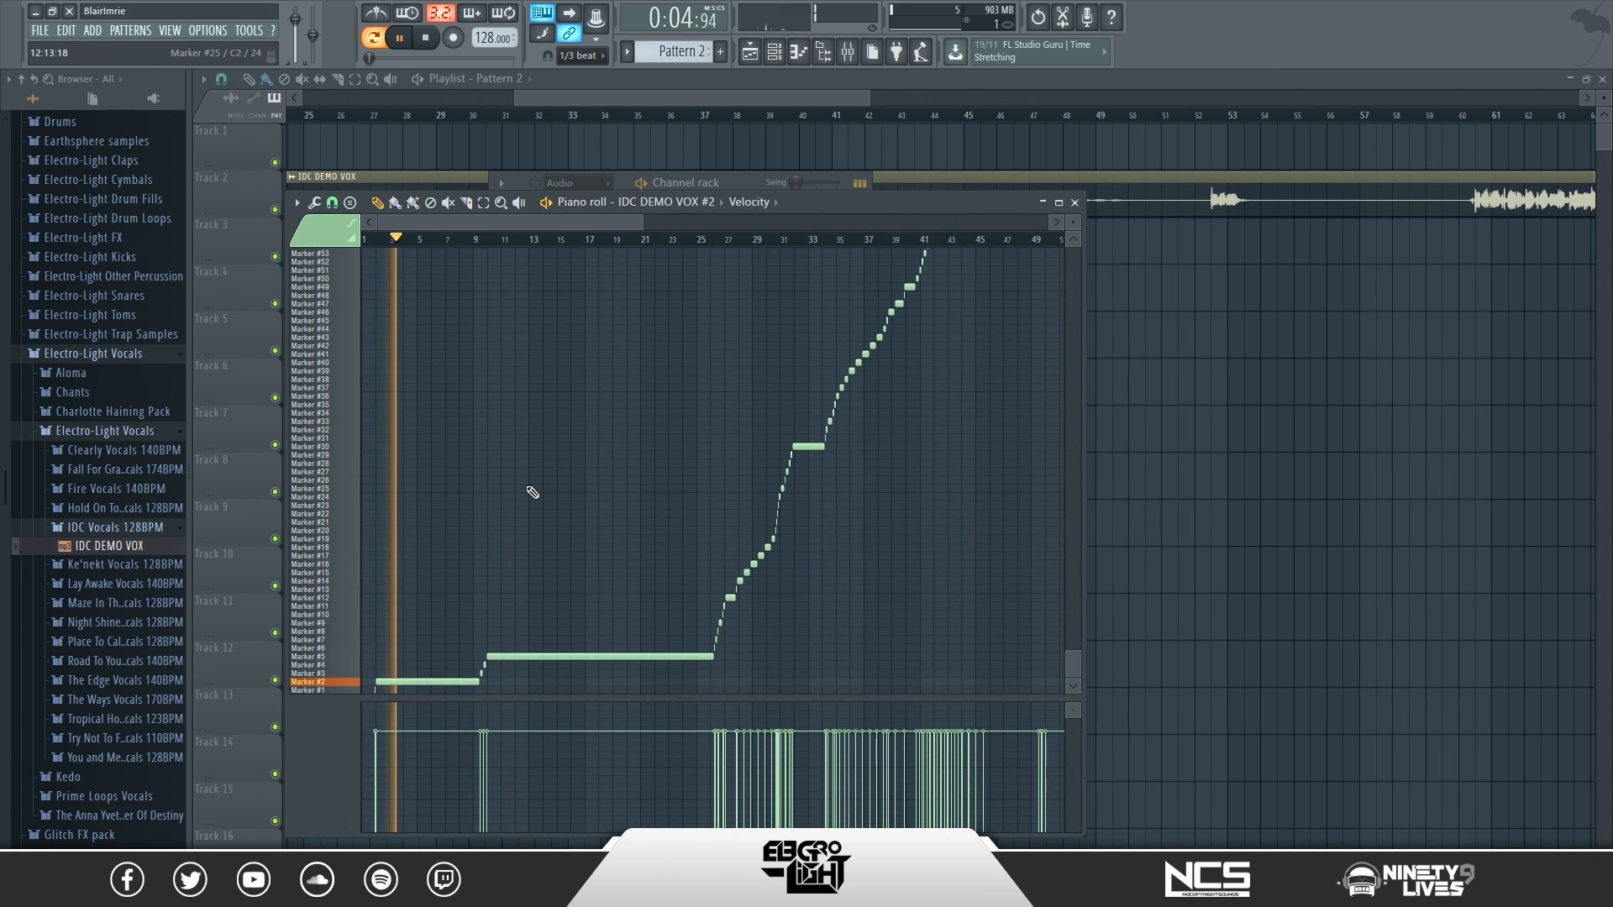
key("space")
scroll(844, 454, "up", 3)
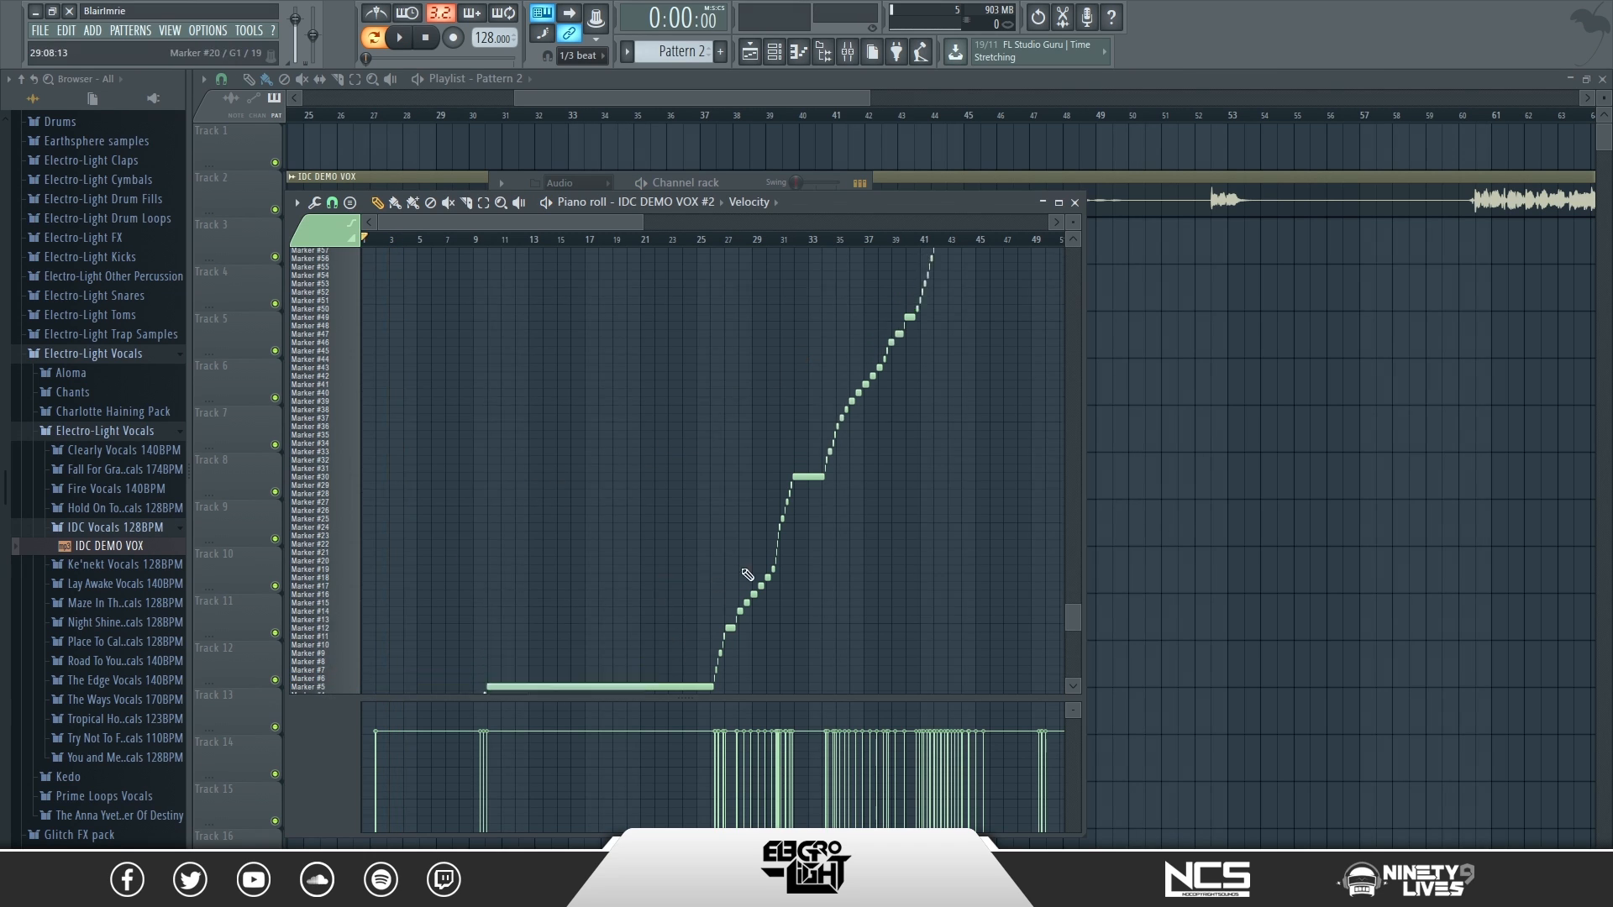
- Play Pattern 2 from around bar 25 and look over the full range of sliced vocal notes
scroll(848, 460, "up", 6)
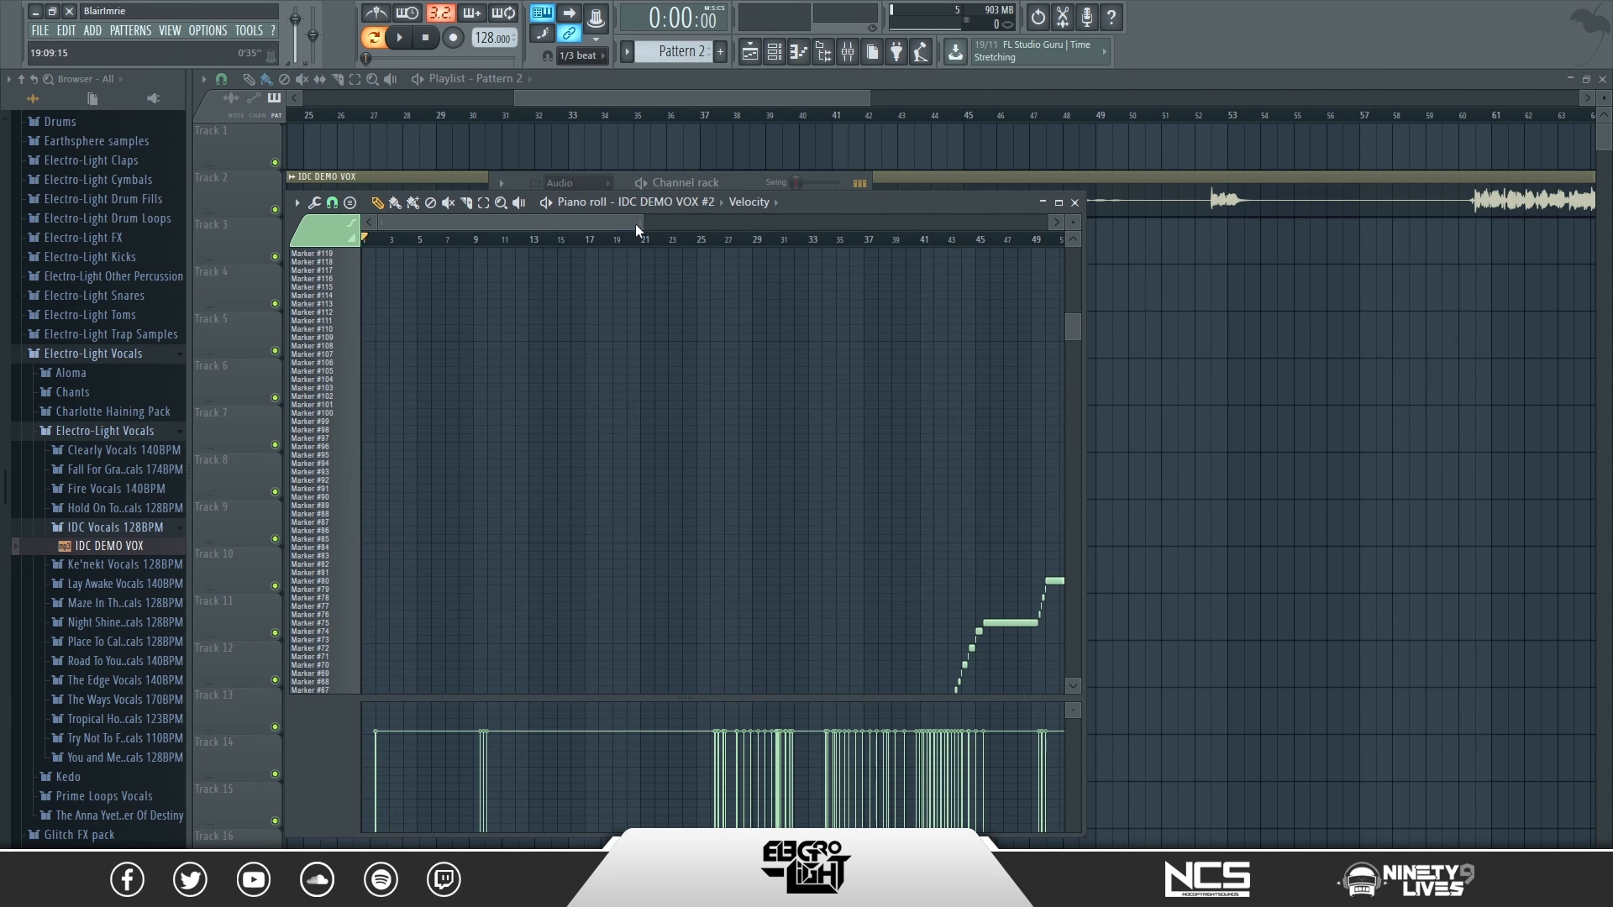
left_click_drag(635, 224, 1050, 223)
left_click(495, 239)
scroll(524, 426, "down", 3)
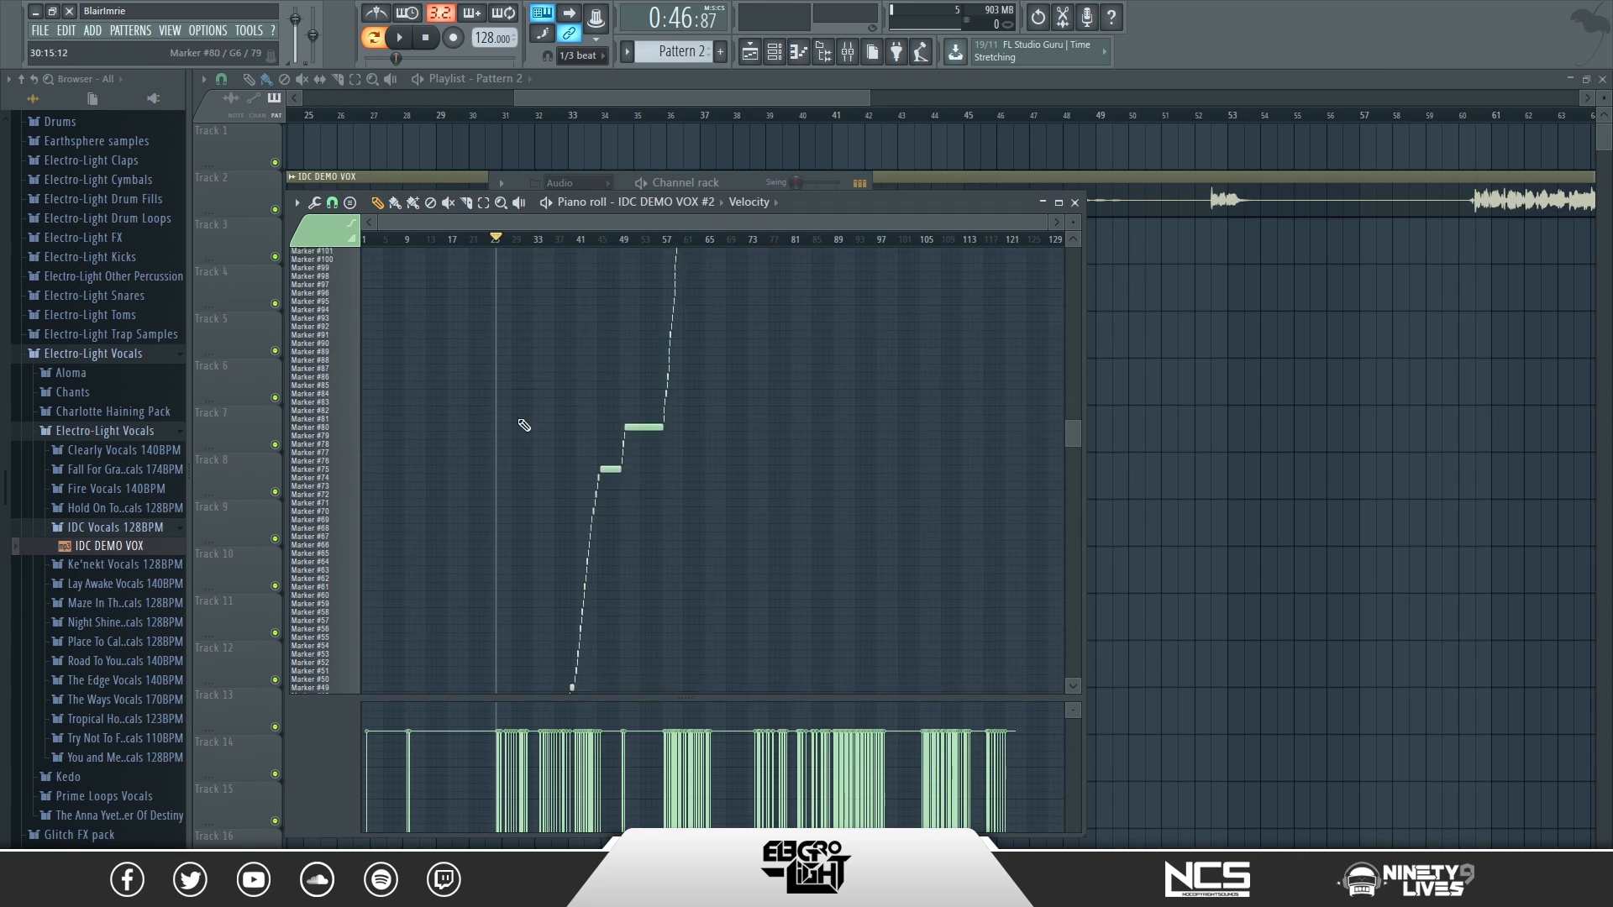
scroll(532, 547, "down", 7)
key("space")
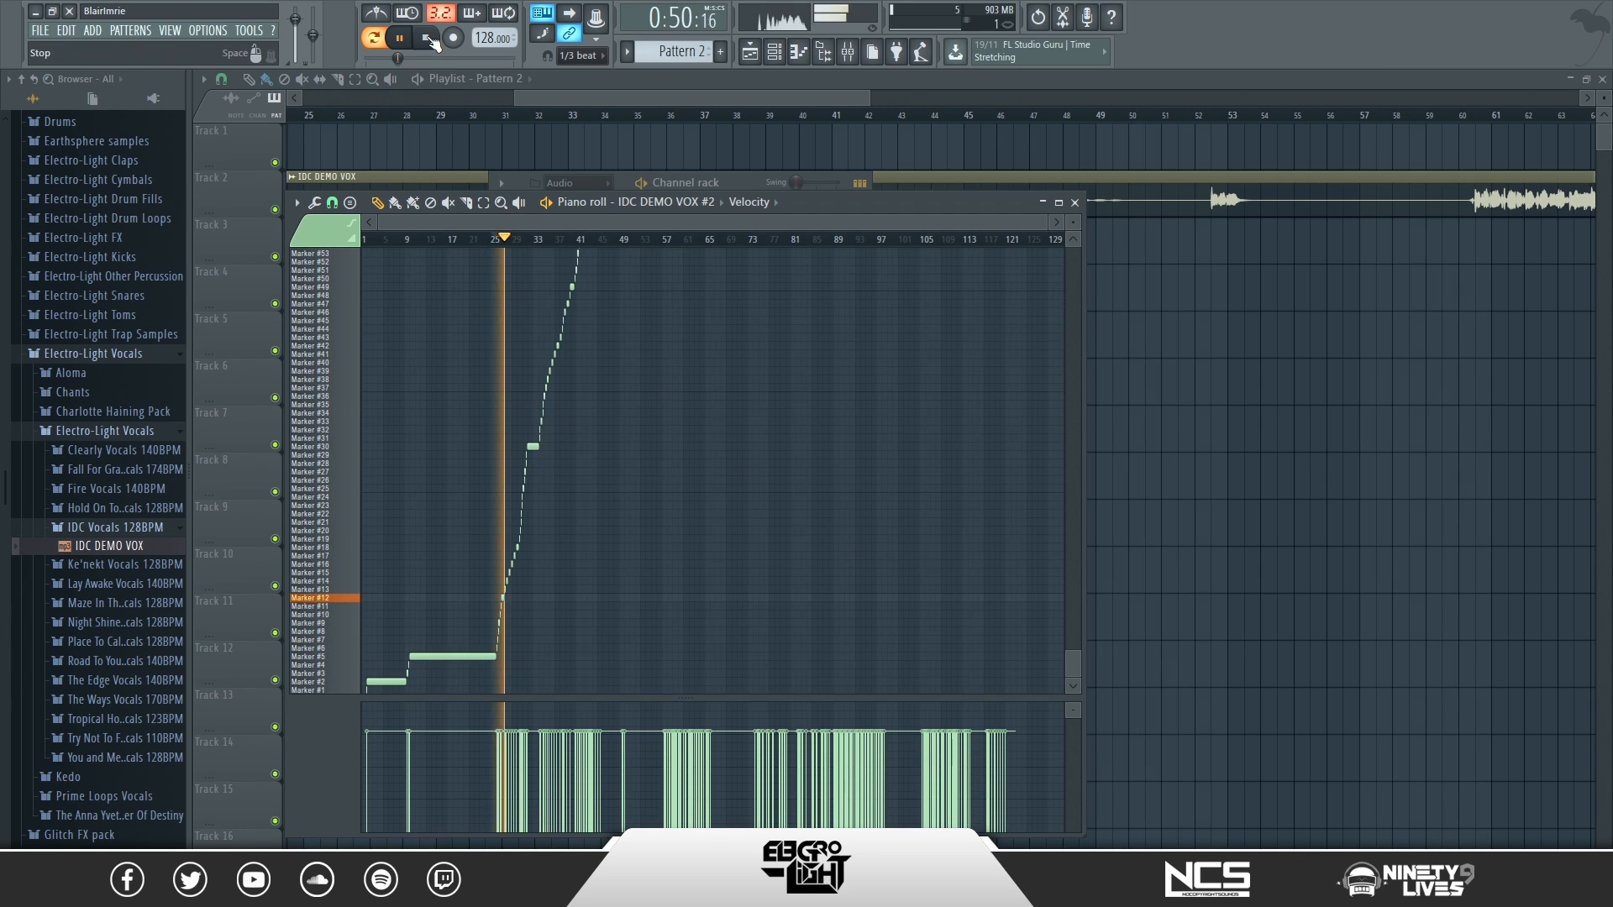
left_click(429, 39)
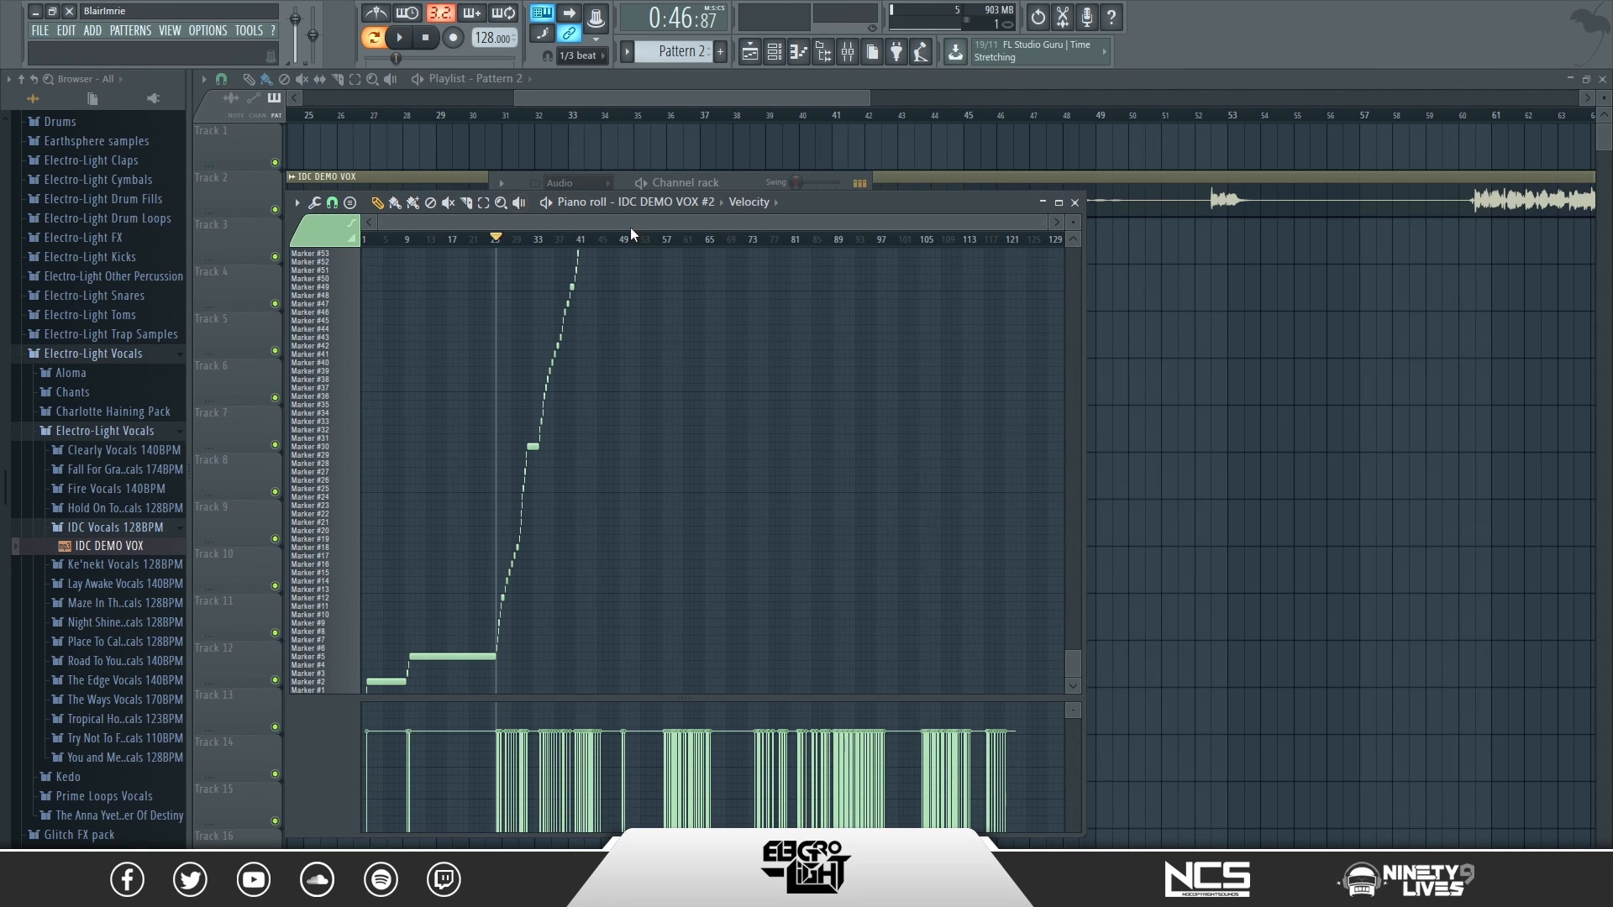
left_click_drag(1035, 224, 605, 224)
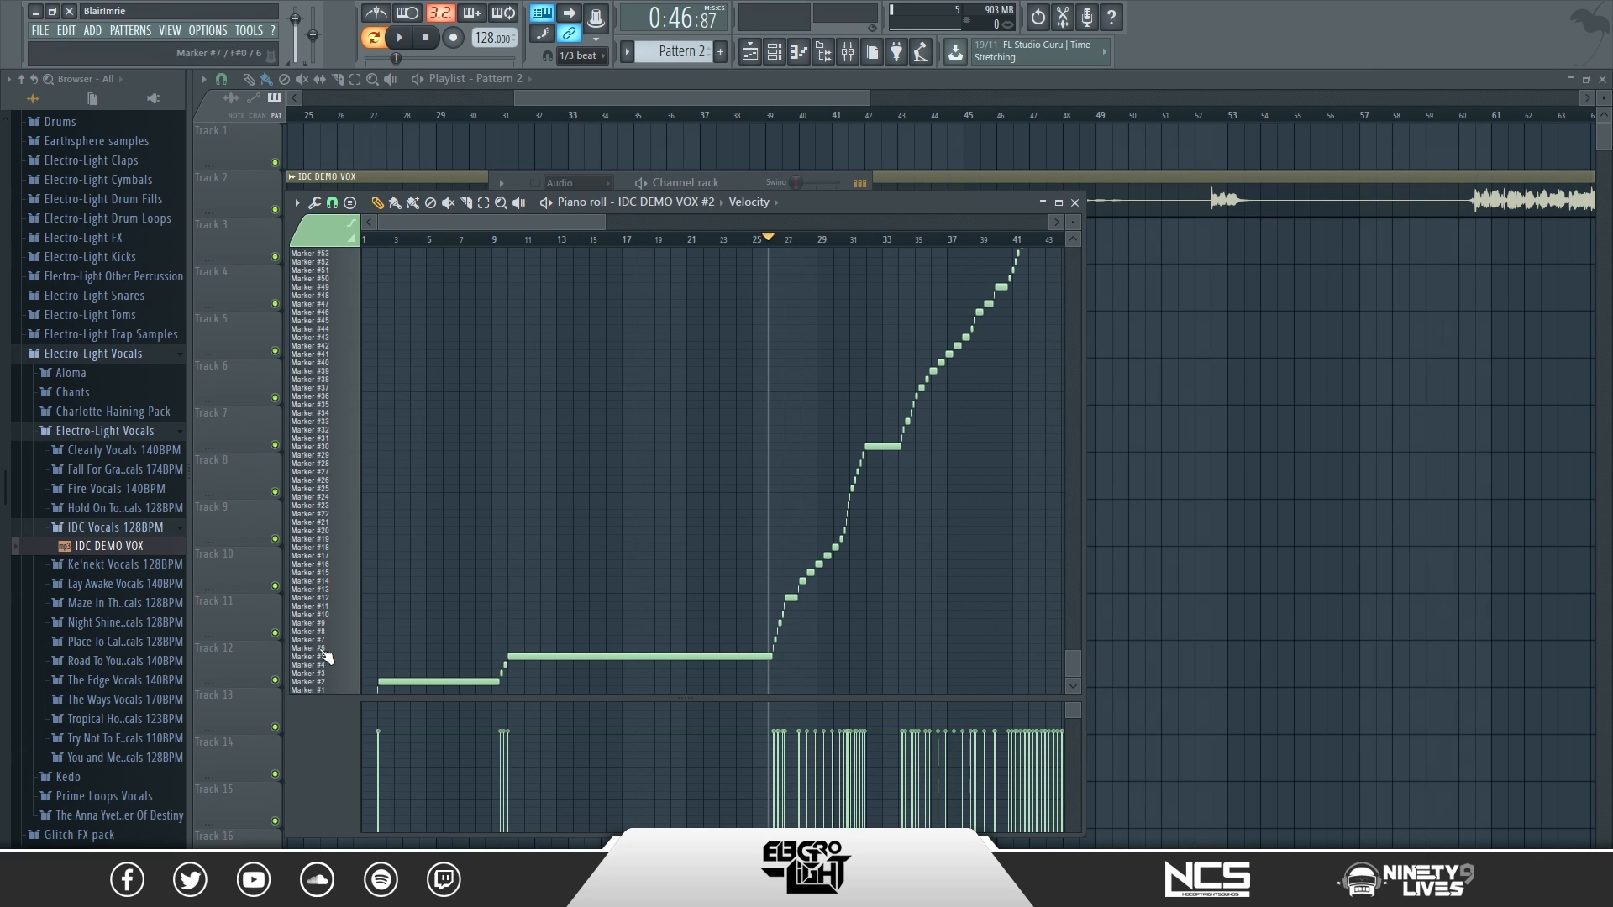
scroll(359, 487, "up", 15)
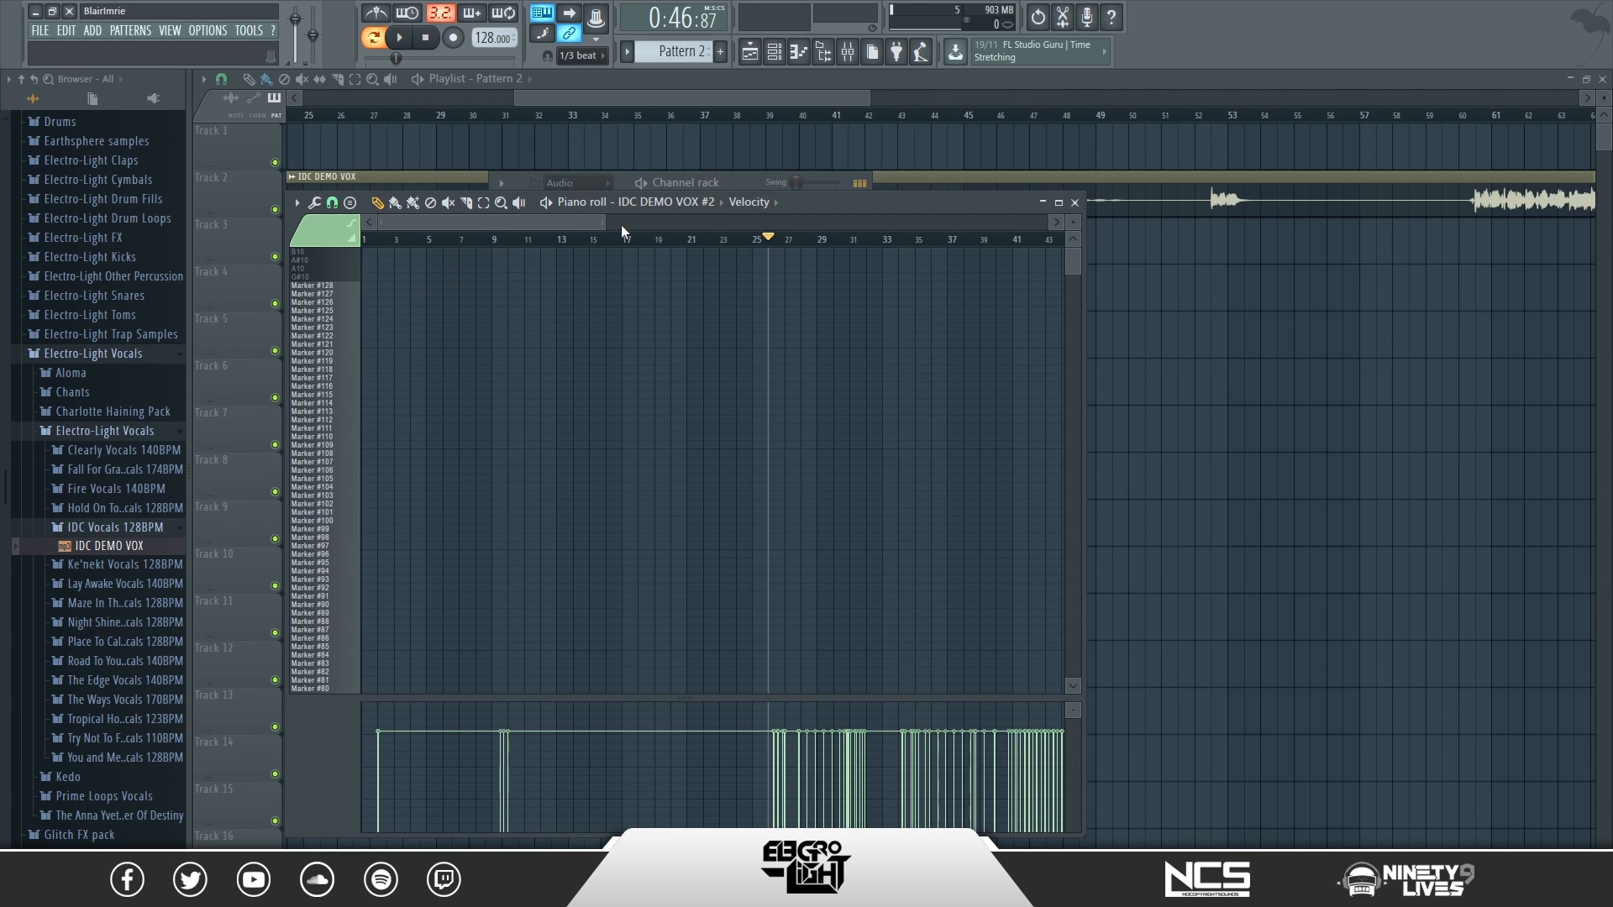
scroll(881, 456, "down", 15)
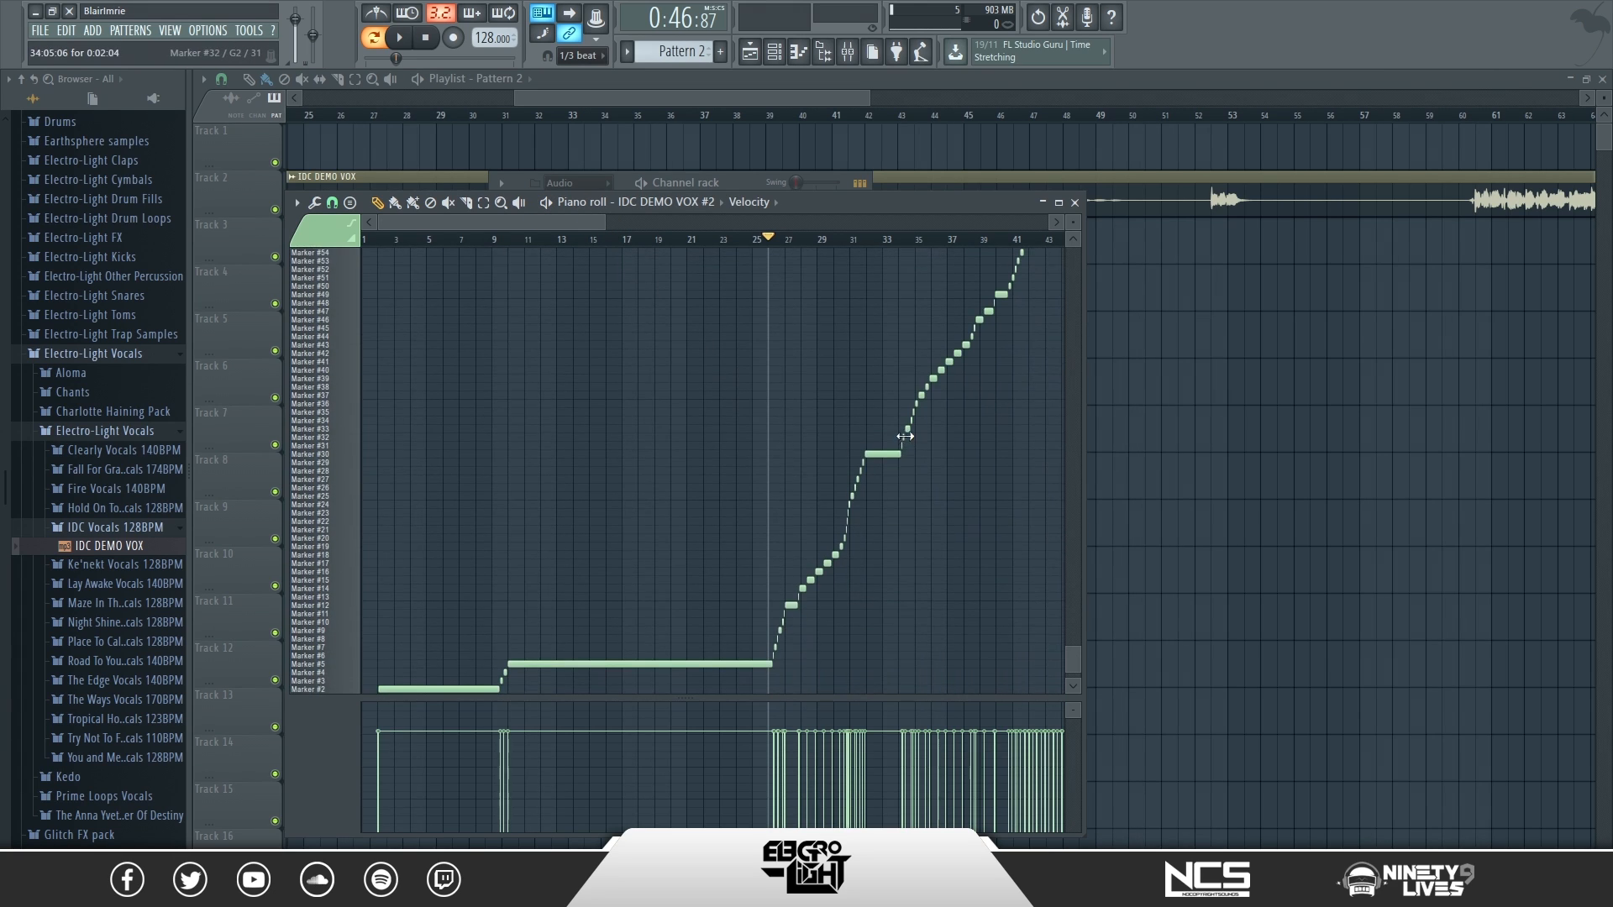
- Cut all slice notes from the IDC DEMO VOX #2 piano roll in Pattern 2
left_click(540, 428)
mouse_move(540, 428)
left_mouse_down()
mouse_move(544, 288)
mouse_move(553, 309)
mouse_move(560, 267)
left_mouse_up()
left_click(296, 204)
mouse_move(320, 238)
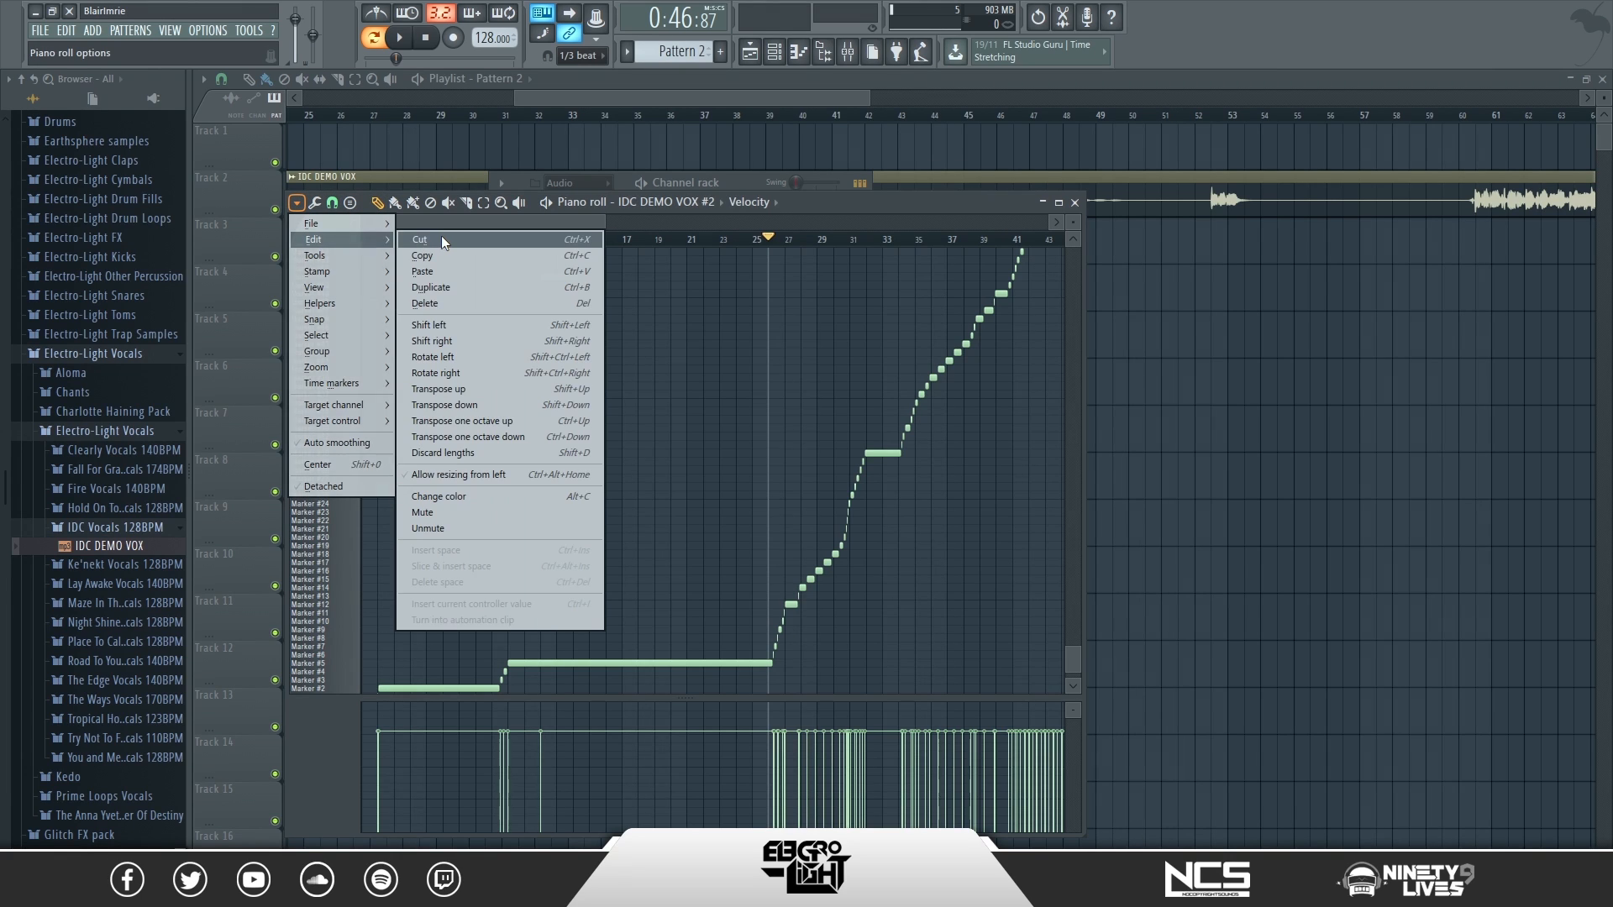
left_click(441, 235)
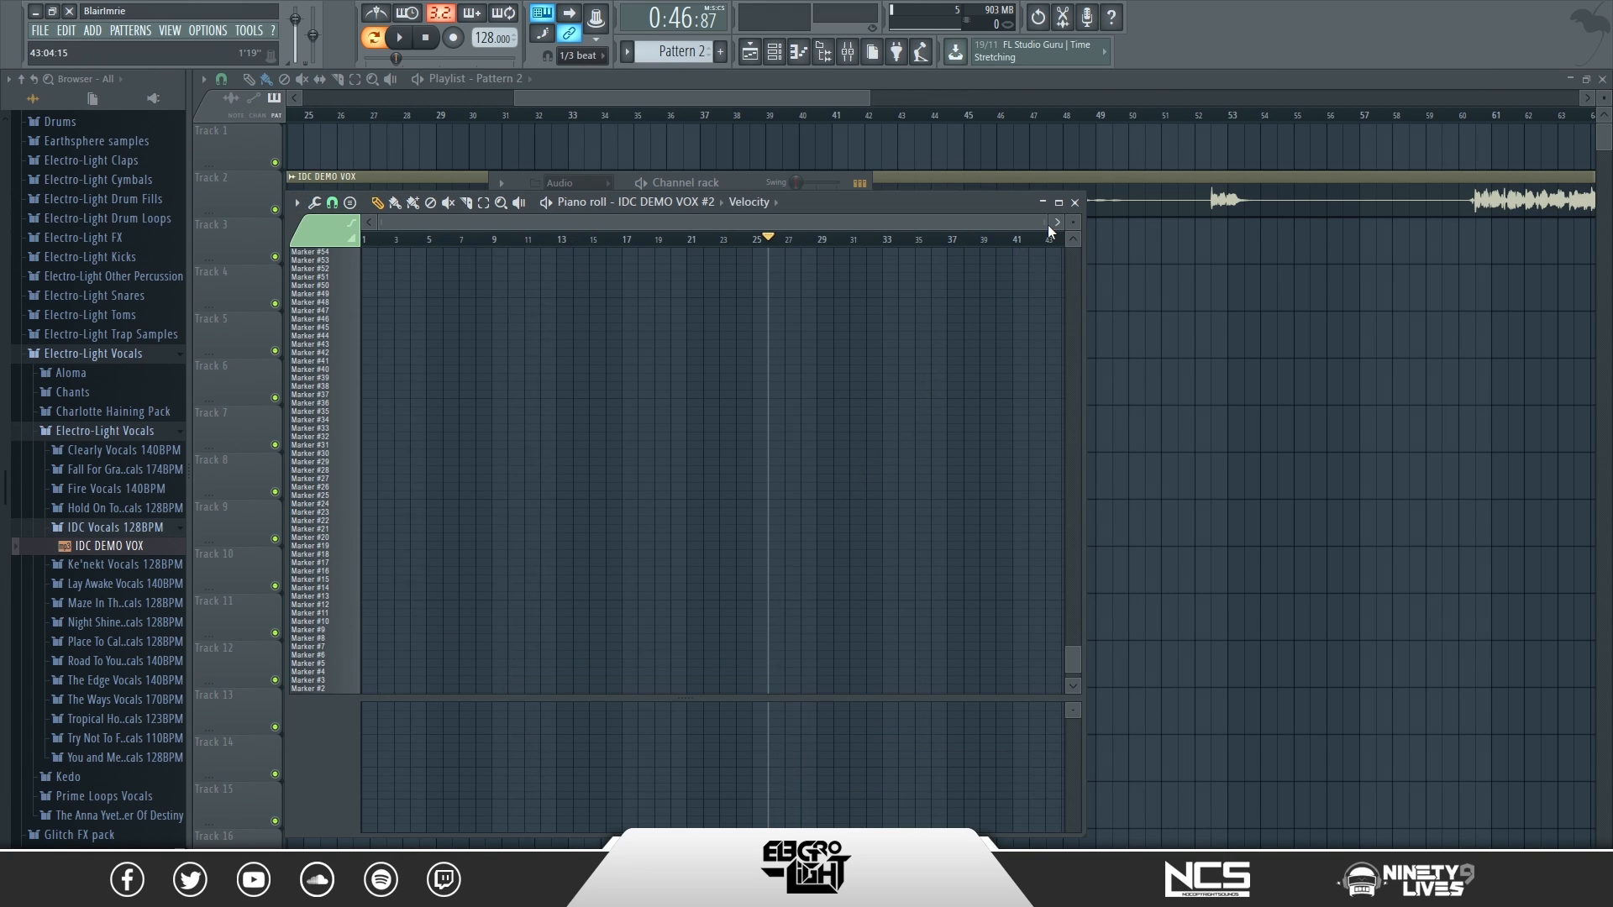
- Place a note at the start of bar 1, shorten it to 0:03:23 and put it on Marker #47
left_click_drag(1048, 225, 1206, 239)
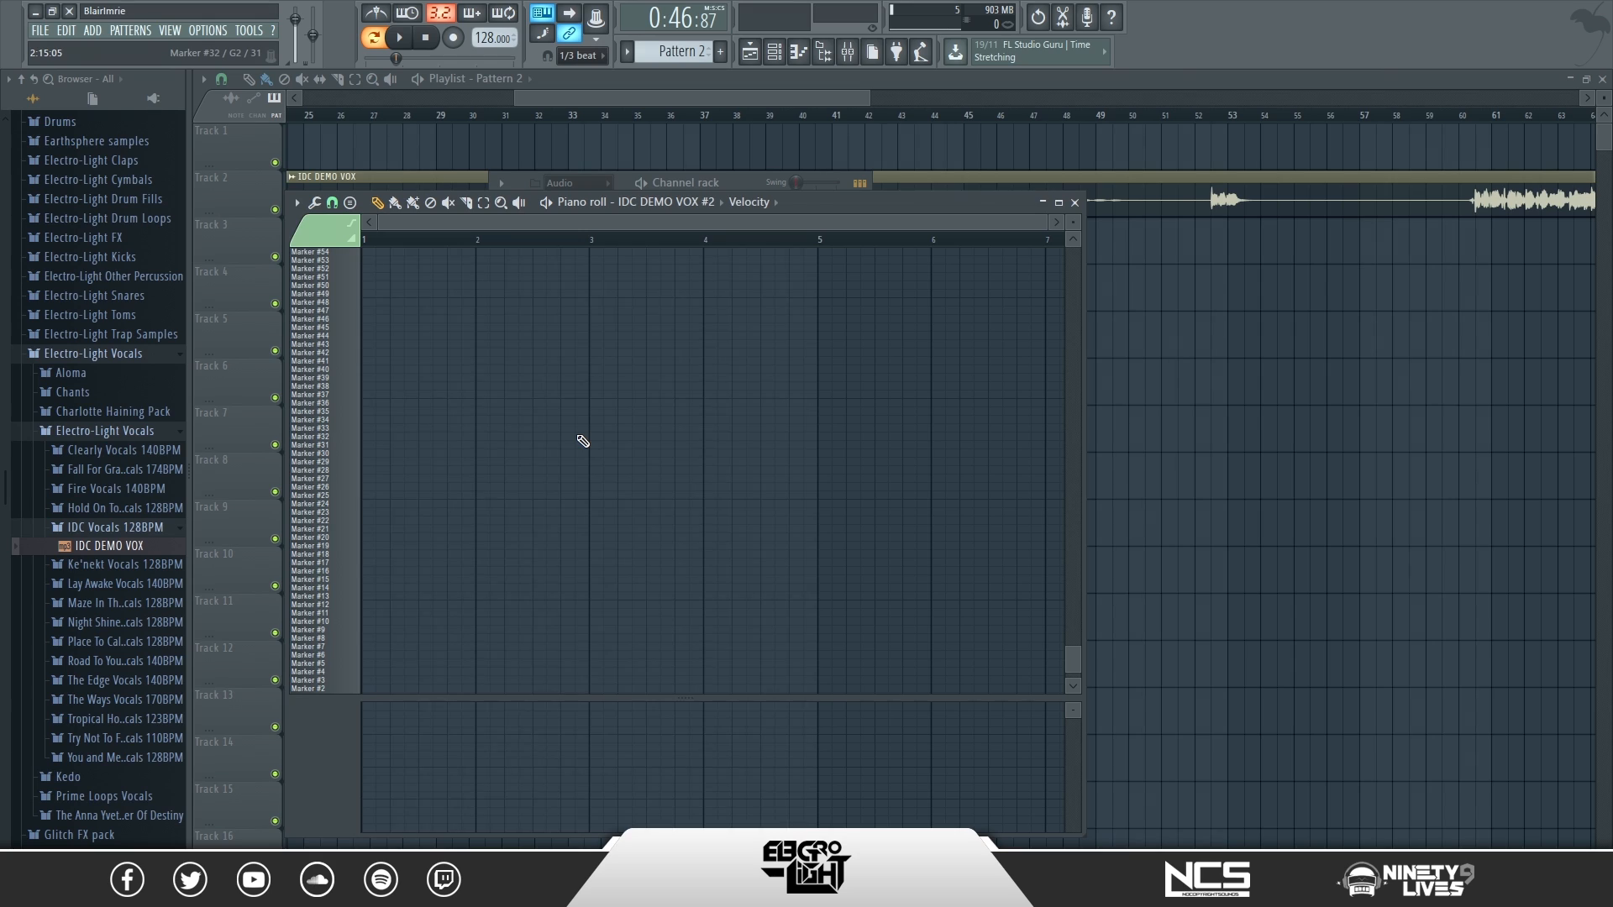
left_click(364, 327)
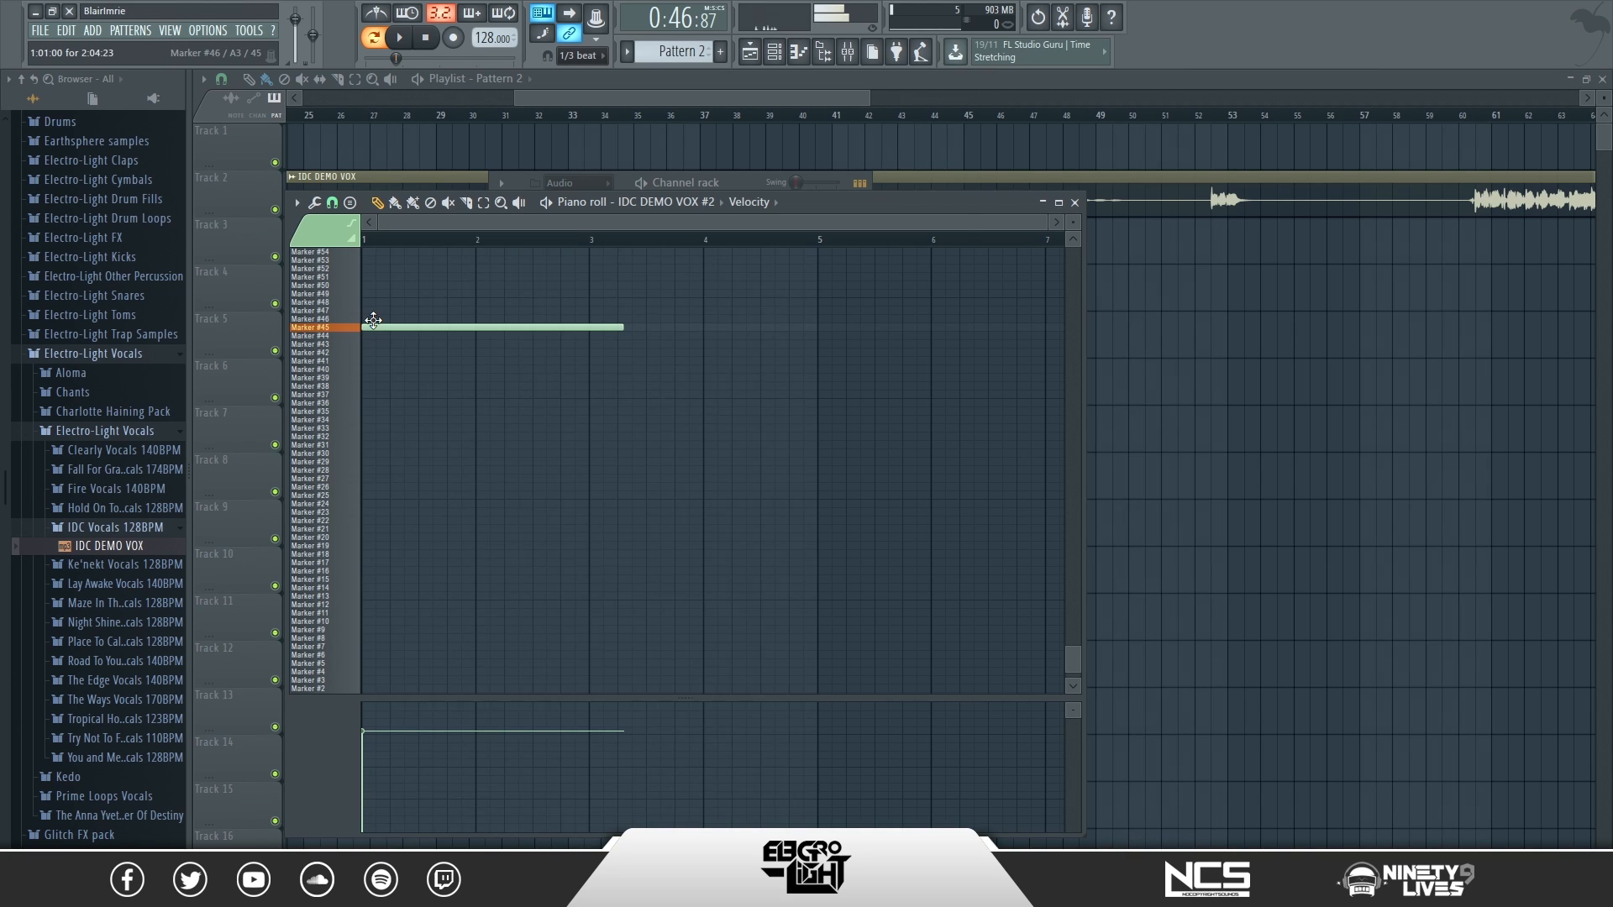
mouse_move(626, 328)
left_mouse_down()
mouse_move(392, 334)
mouse_move(368, 309)
left_mouse_up()
left_click_drag(1054, 221, 659, 253)
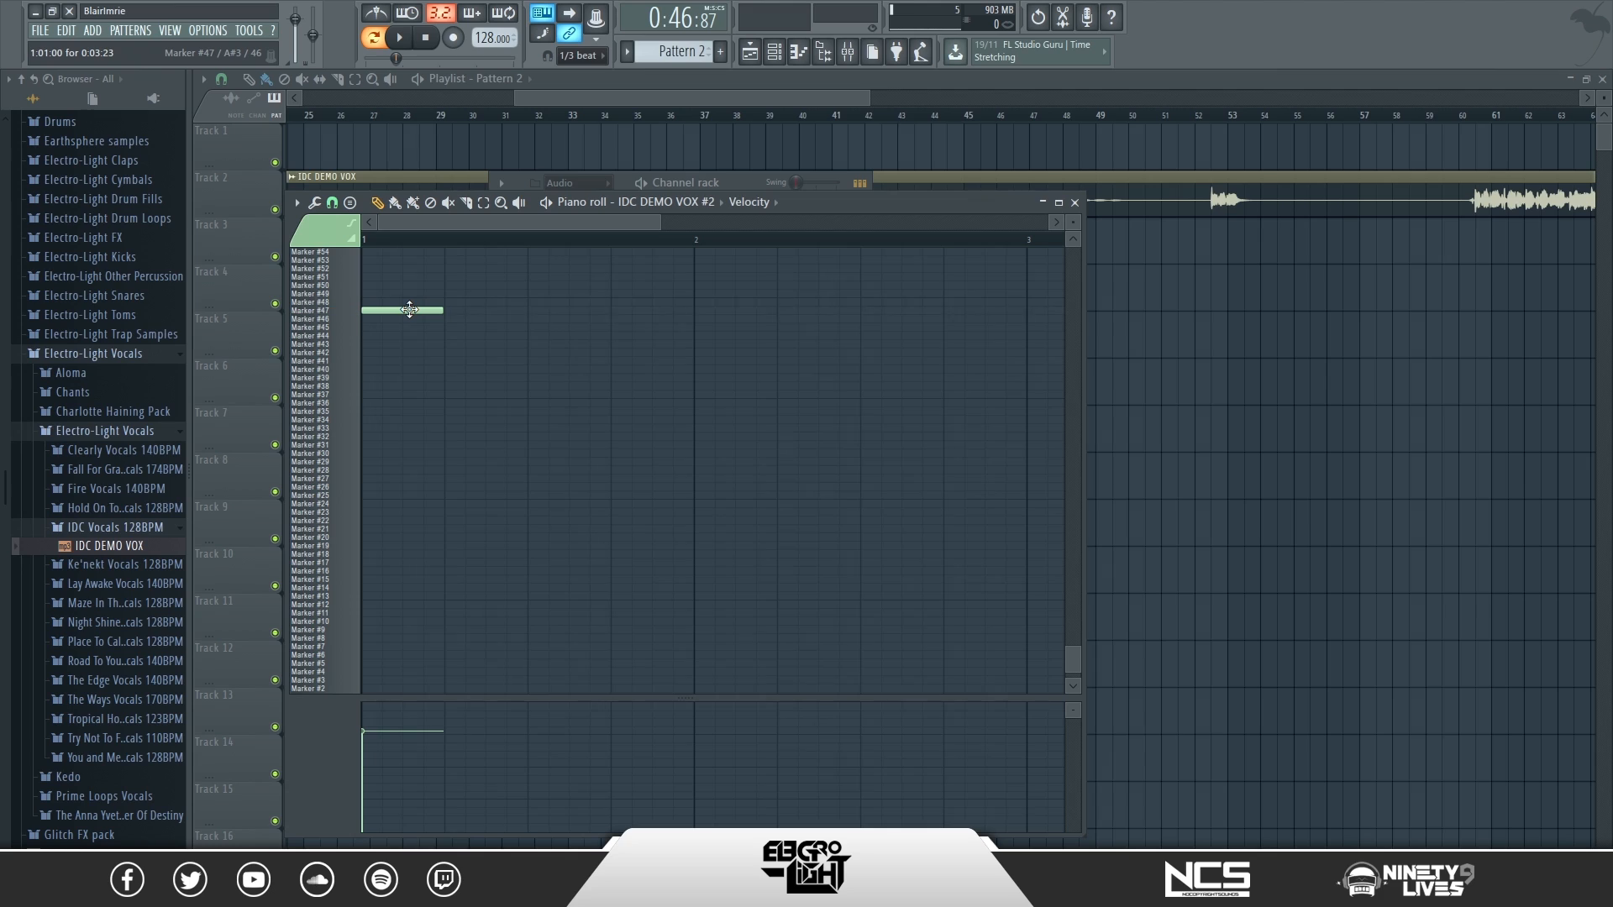
- Adjust the fine pitch in the Marker #47 note's properties and move the note down to Marker #39
double_click(410, 309)
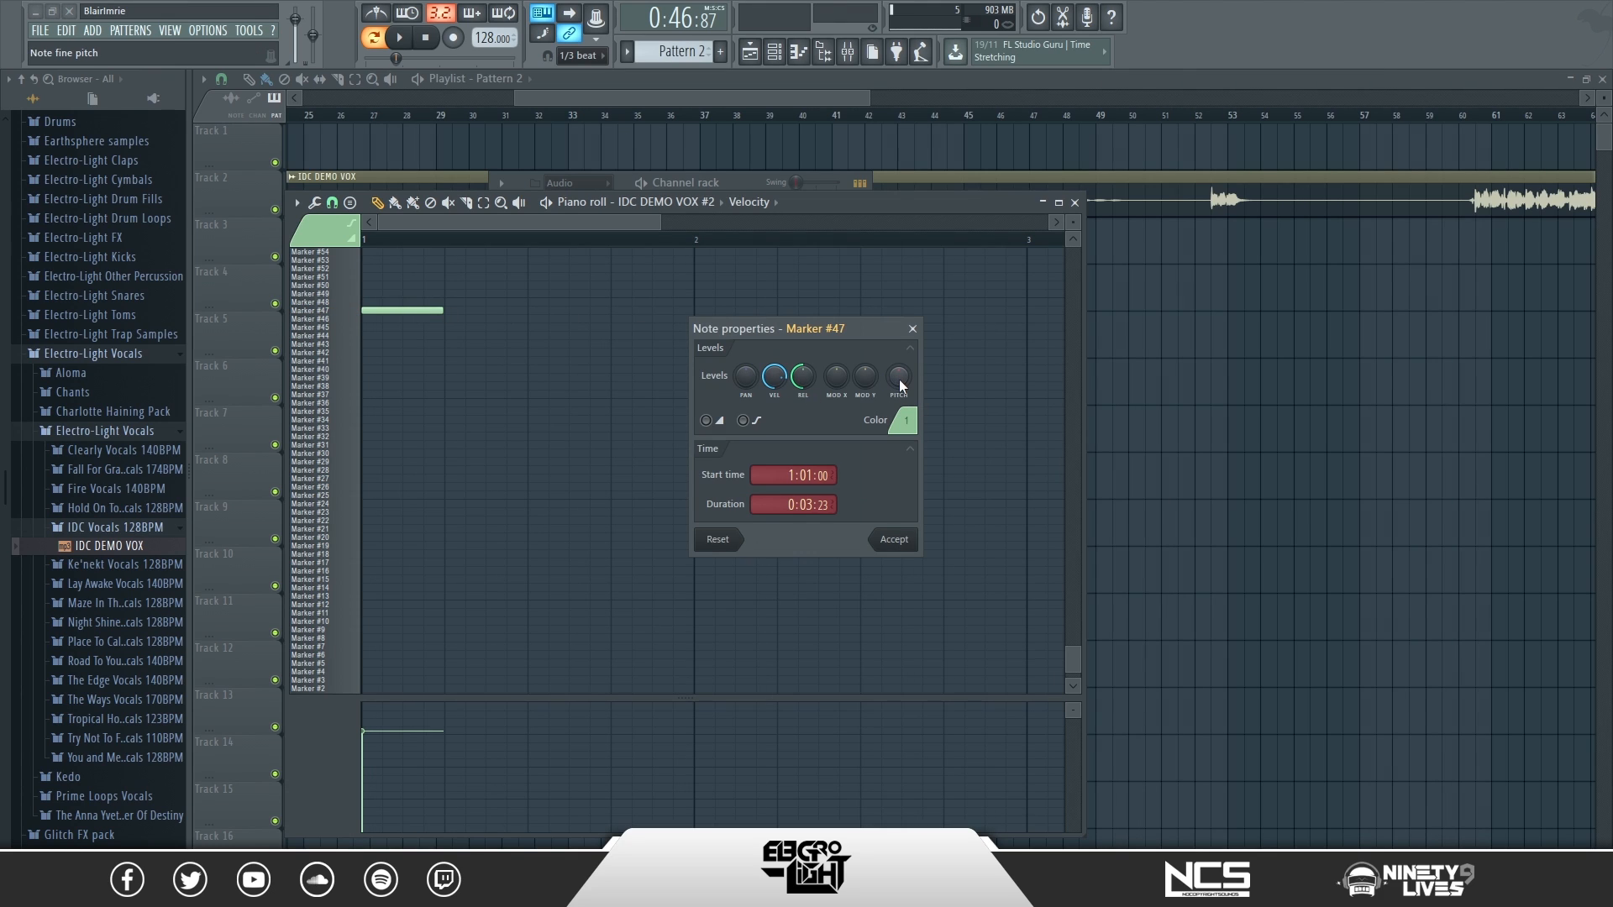
left_click_drag(920, 382, 920, 357)
left_click(905, 549)
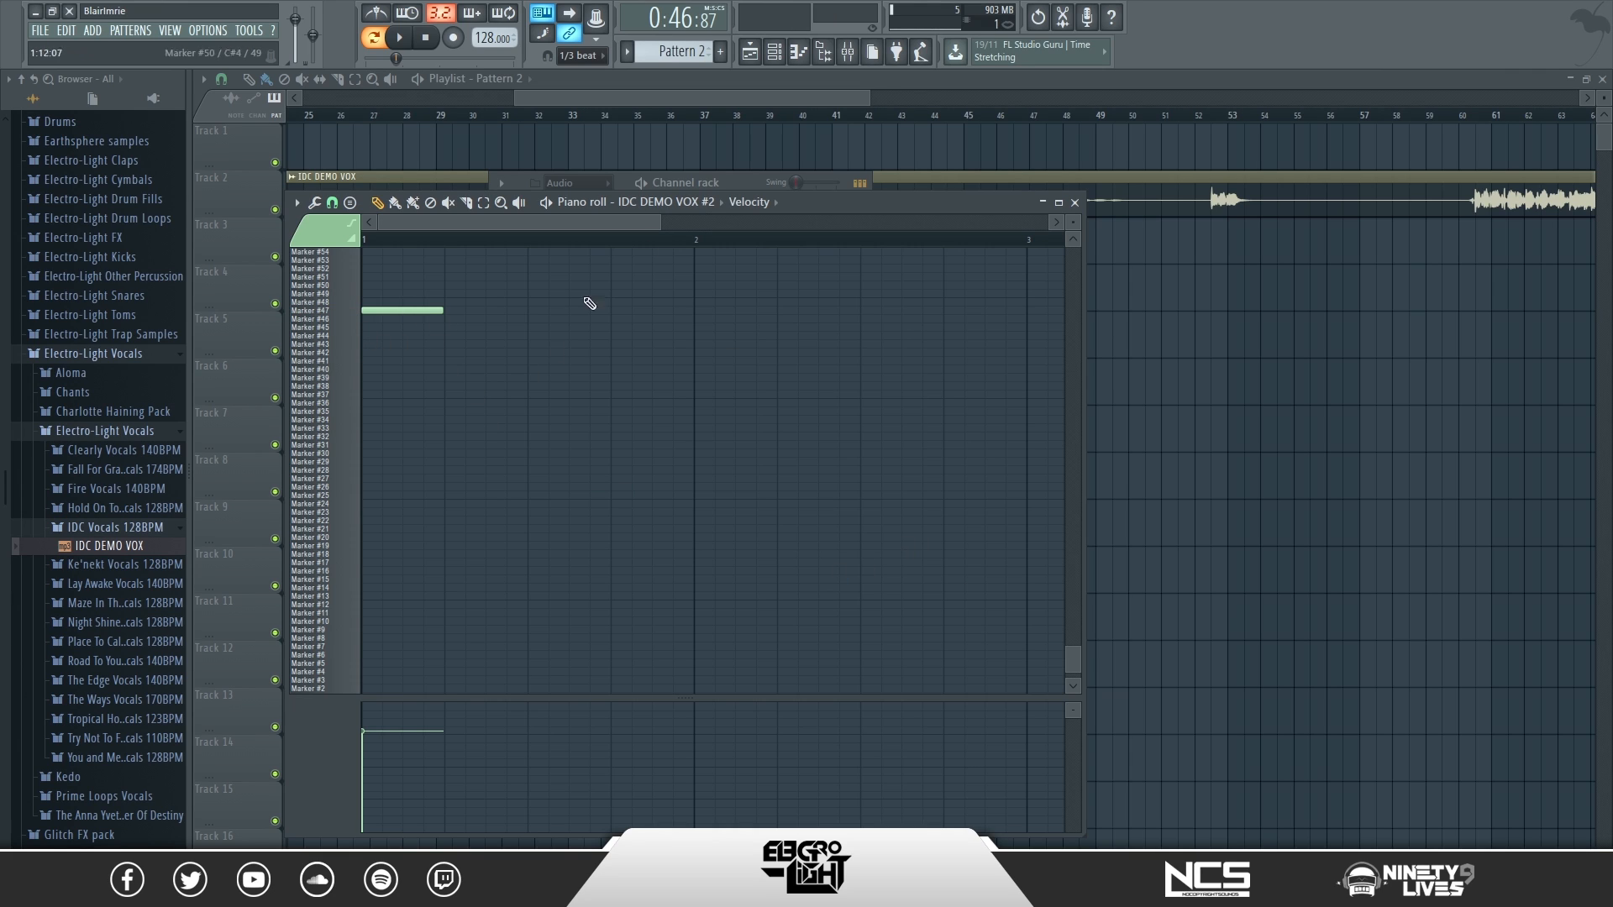
left_click_drag(395, 310, 393, 379)
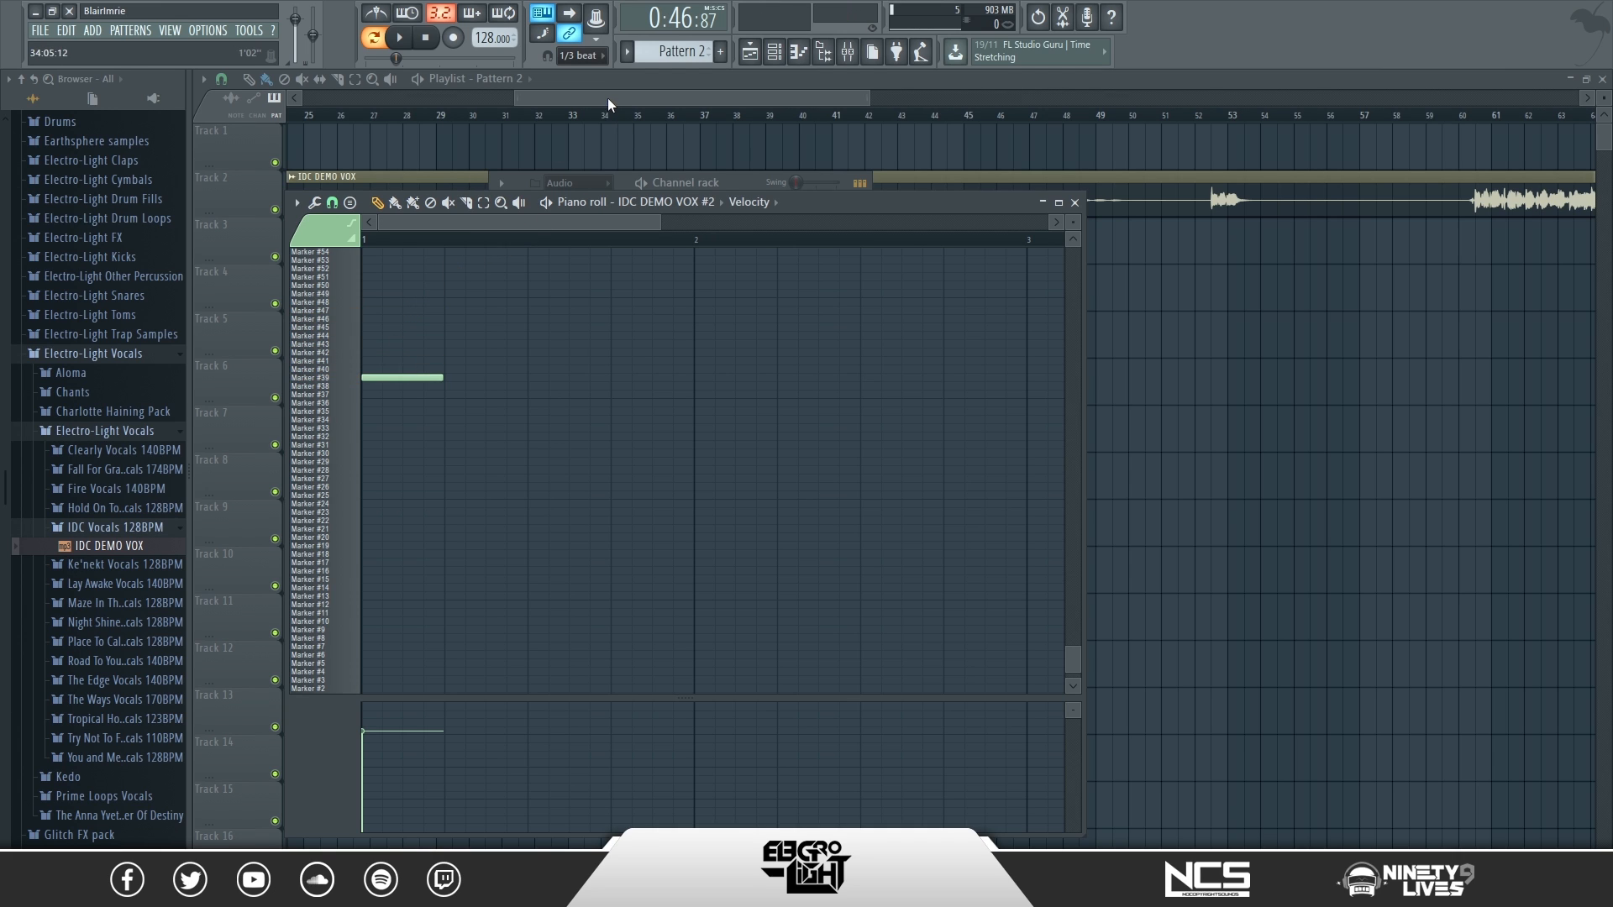
- Place Pattern 2 at bar 29 on Track 4 of the playlist and mute the IDC DEMO VOX audio on Track 2
left_click_drag(607, 98, 606, 98)
left_click(459, 296)
left_click(275, 210)
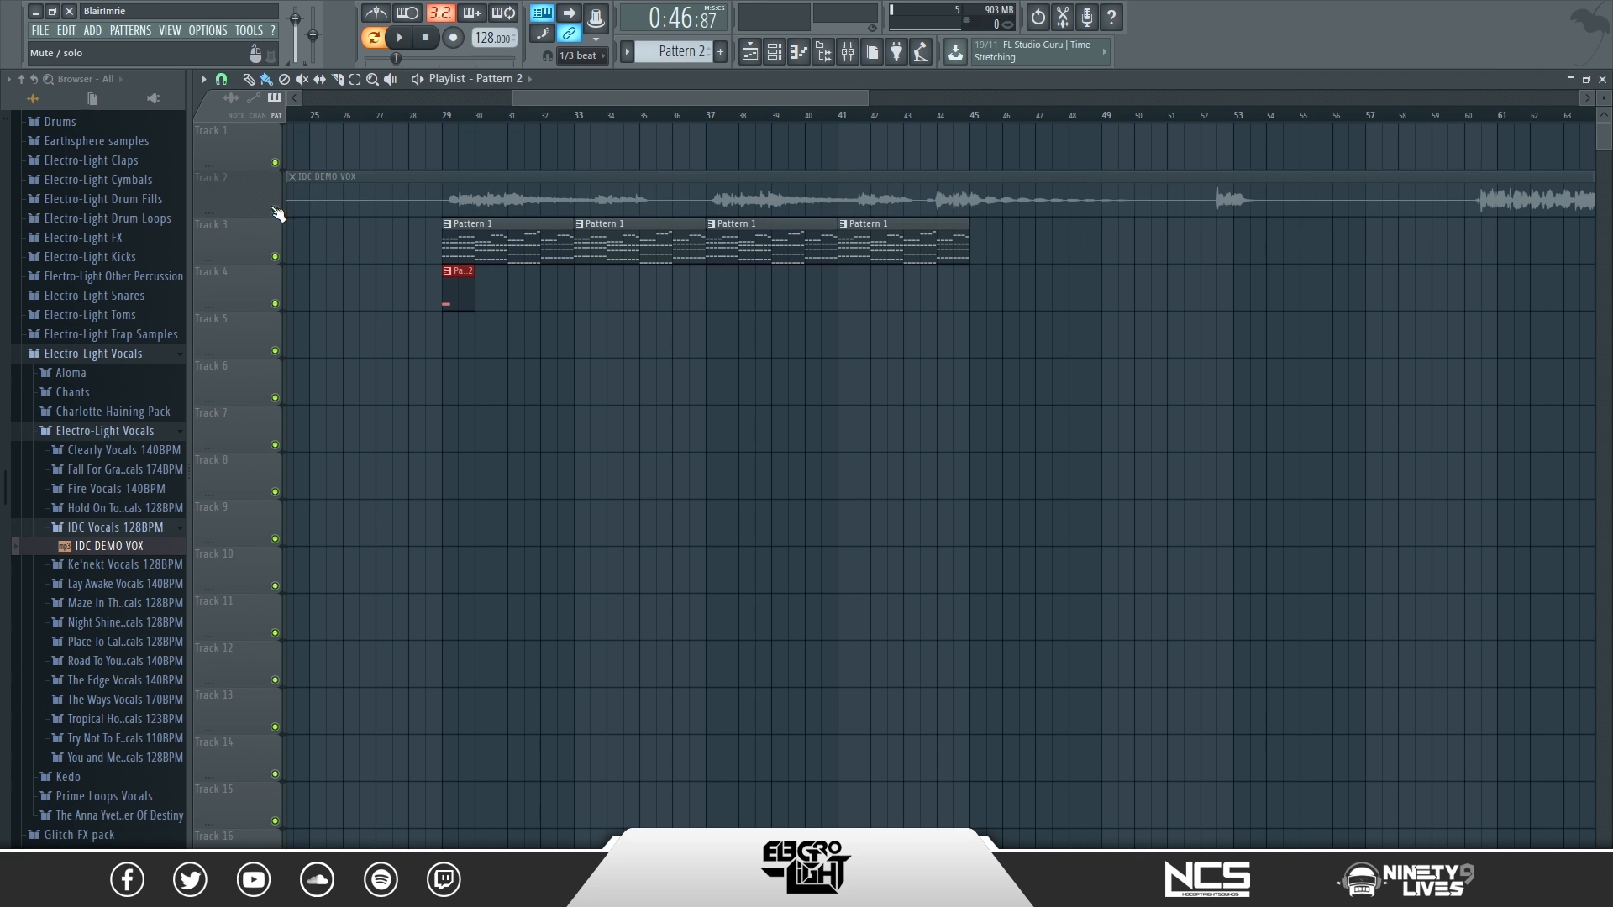
- Play the arrangement from bar 29 to hear the vocal chop over the Pattern 1 chords
left_click(462, 116)
key("space")
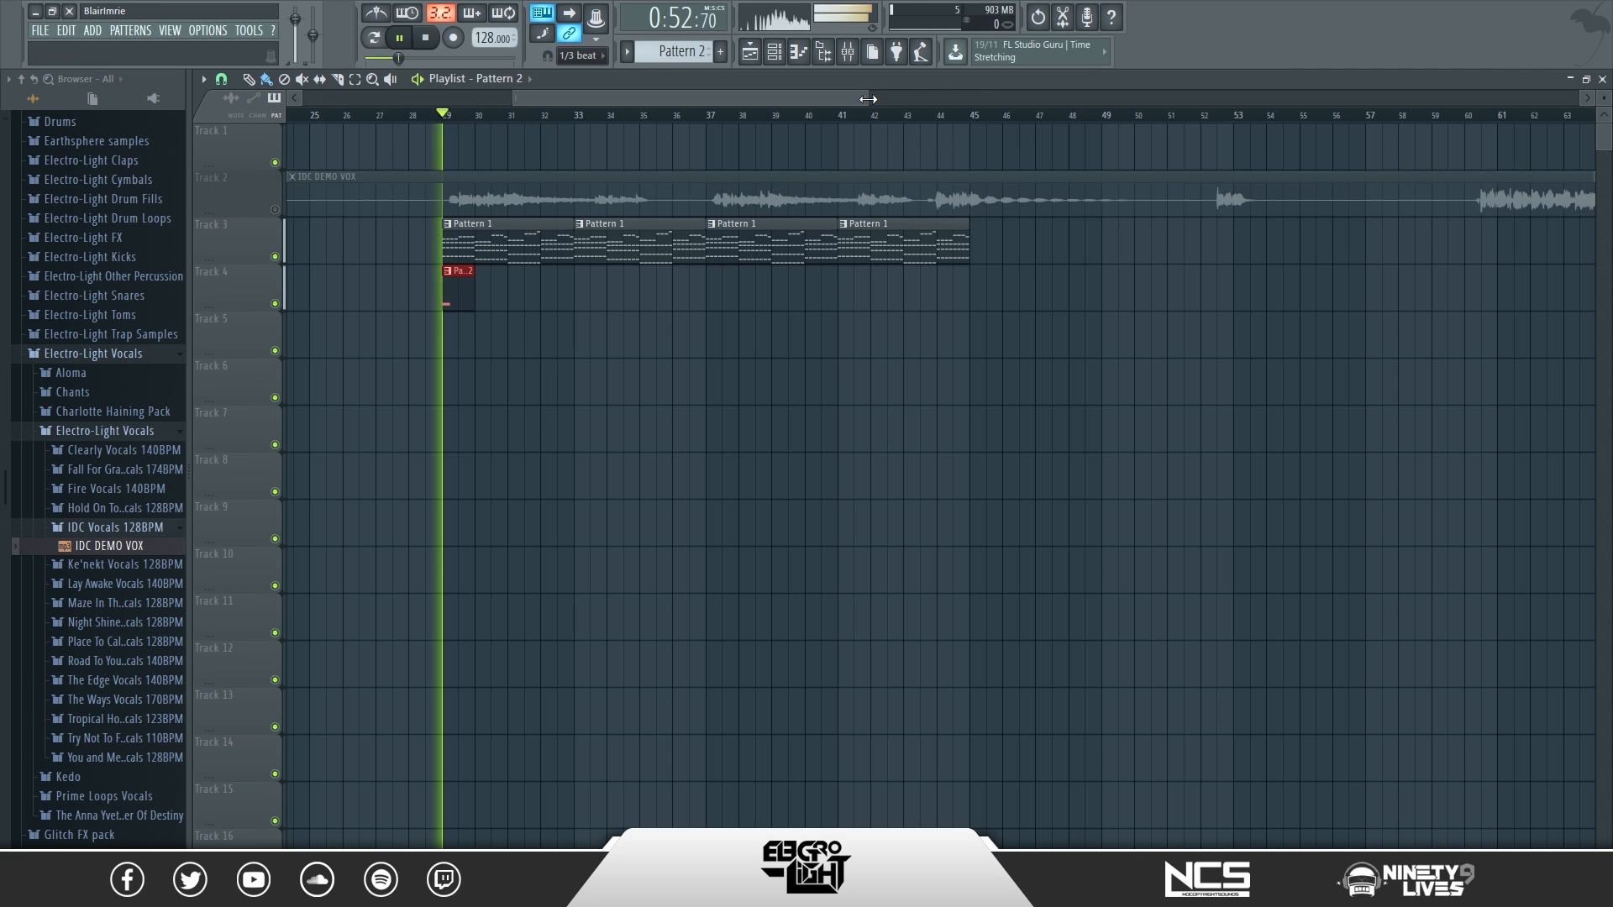
left_click_drag(868, 97, 694, 98)
key("space")
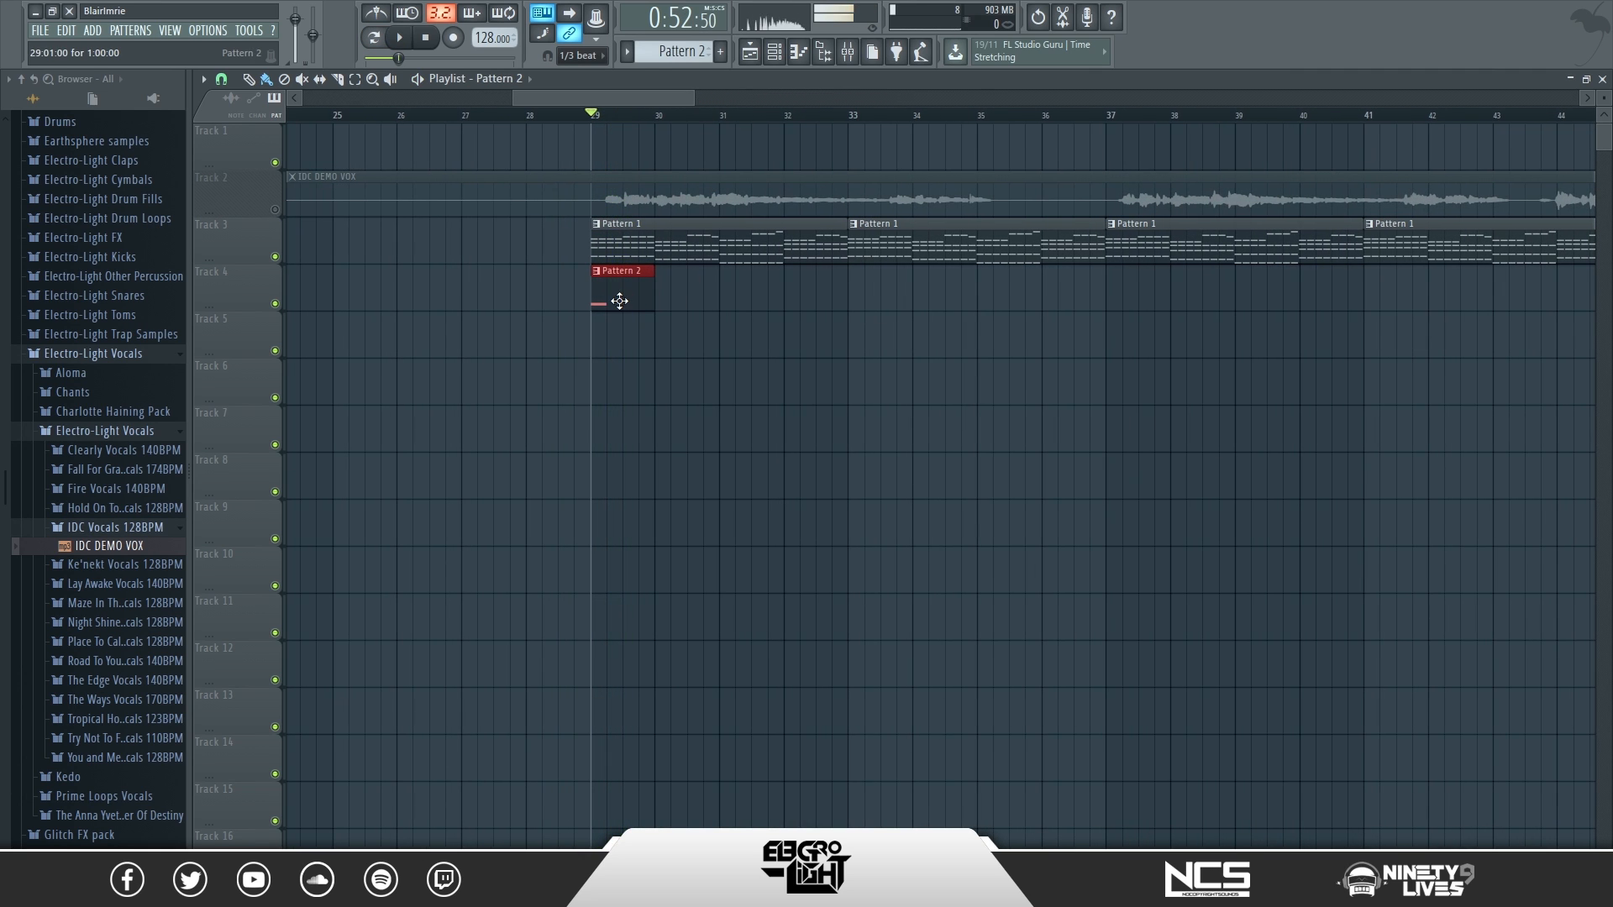
- Route the IDC DEMO VOX #2 channel to mixer insert 5
left_click(774, 54)
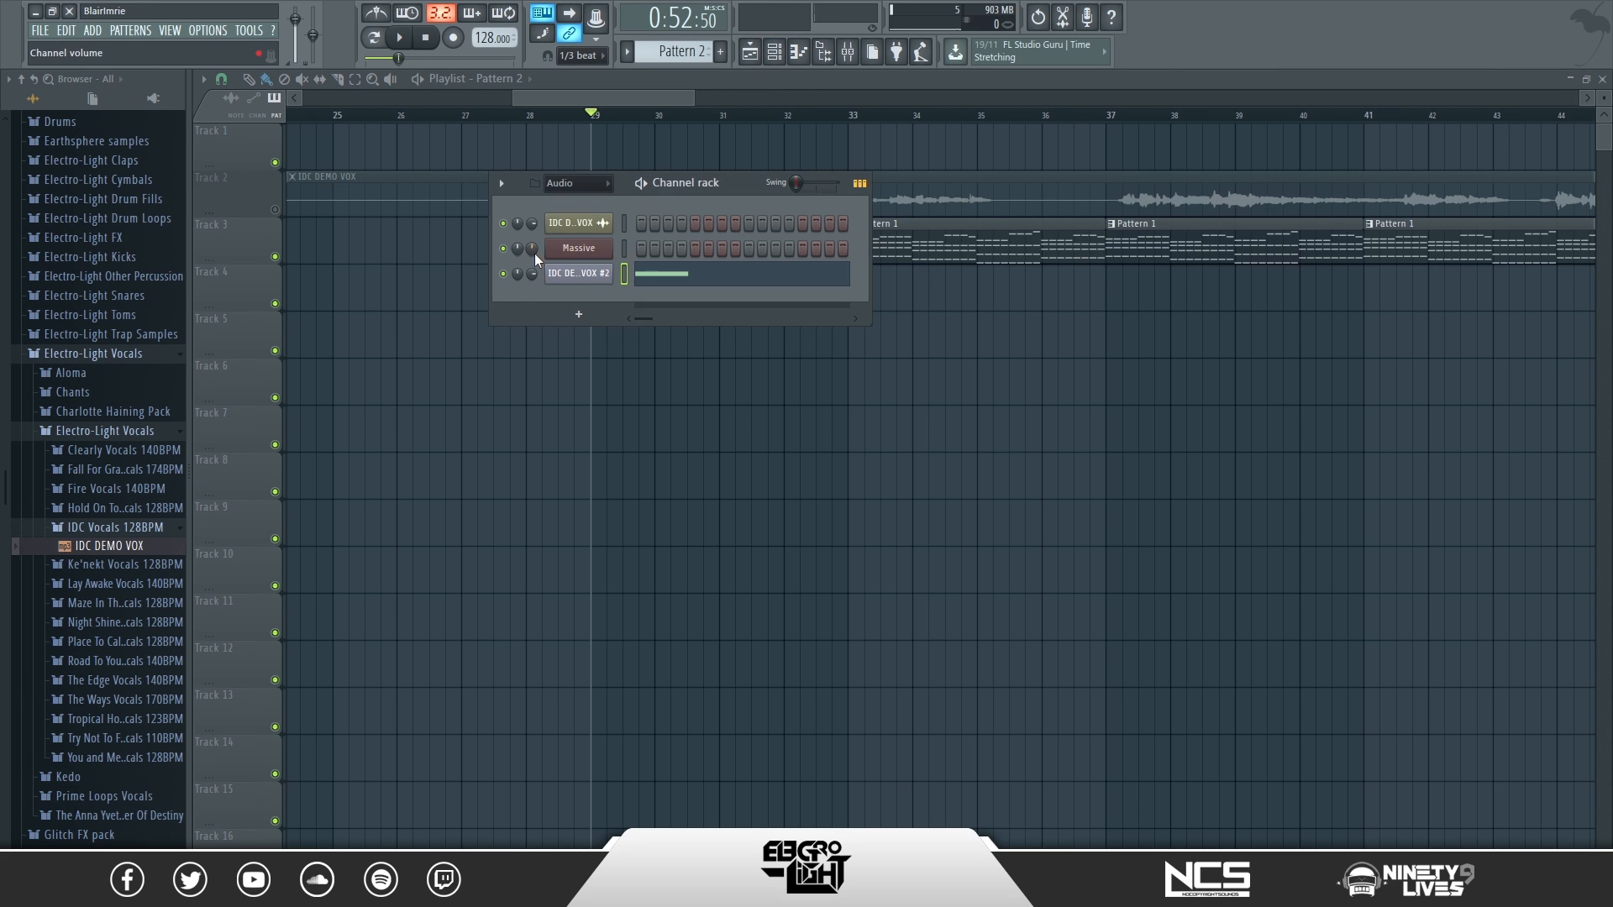
left_click(847, 52)
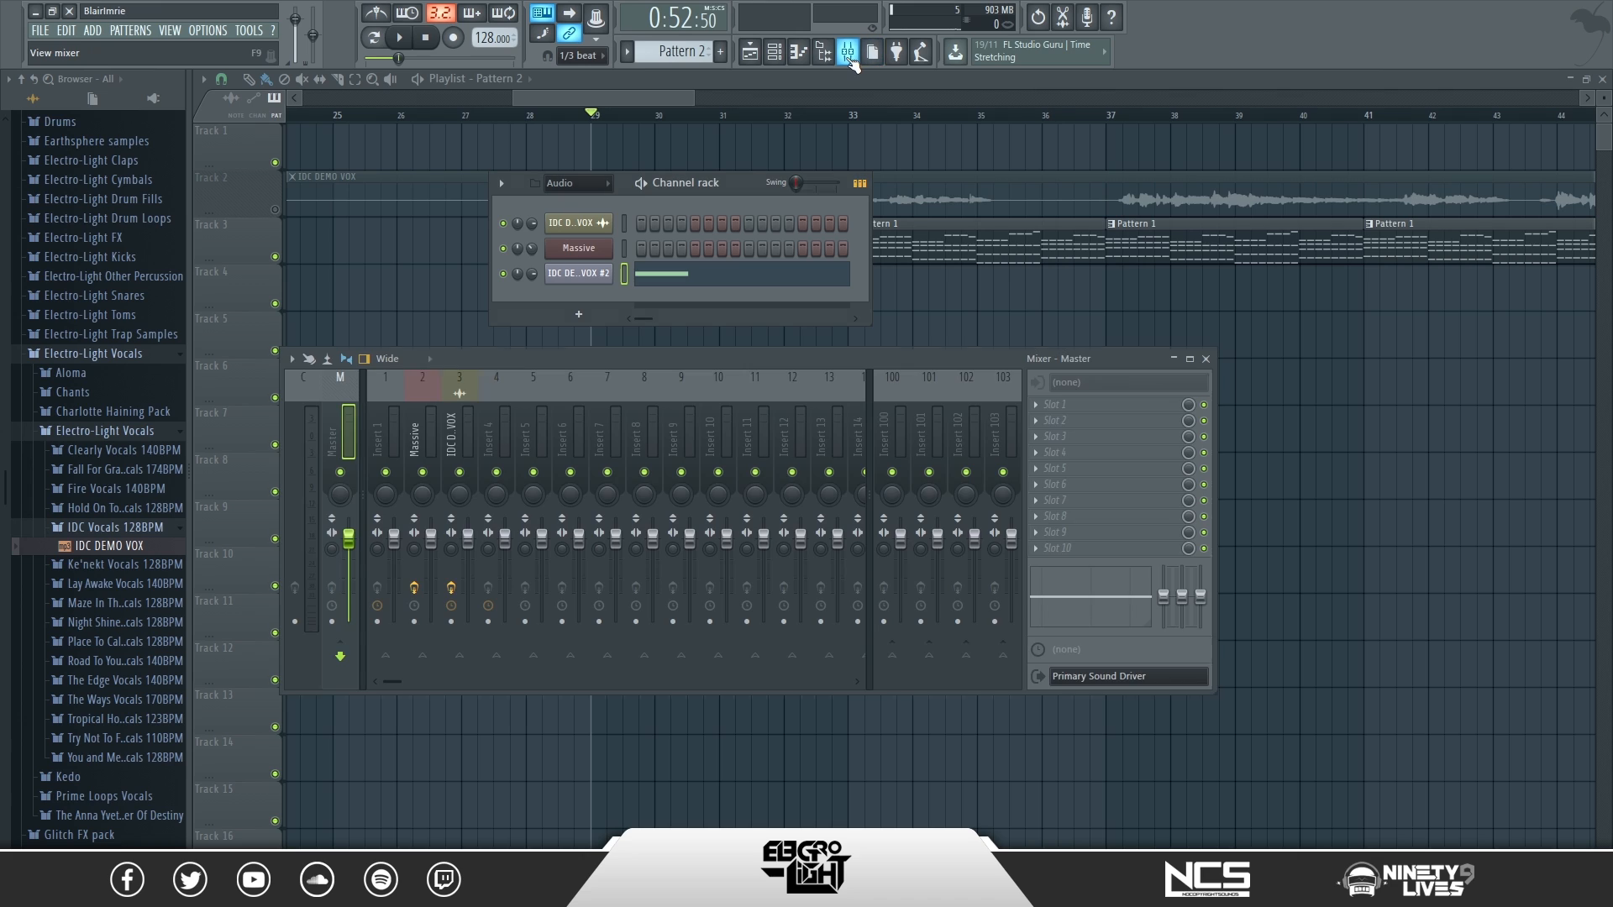
right_click(539, 425)
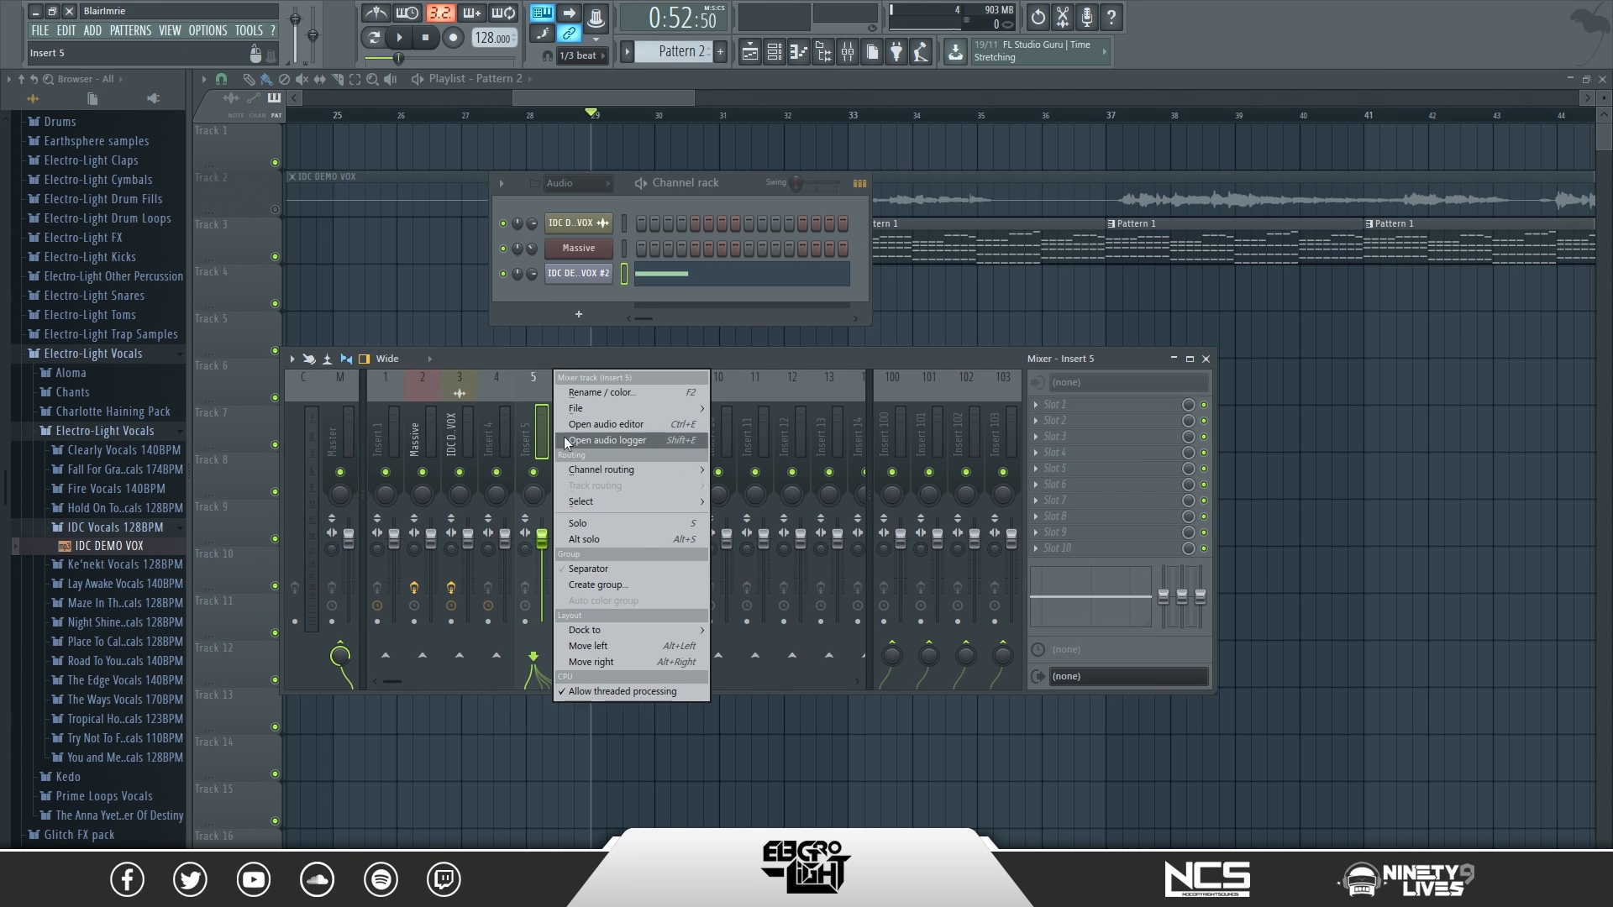
mouse_move(655, 472)
left_click(756, 472)
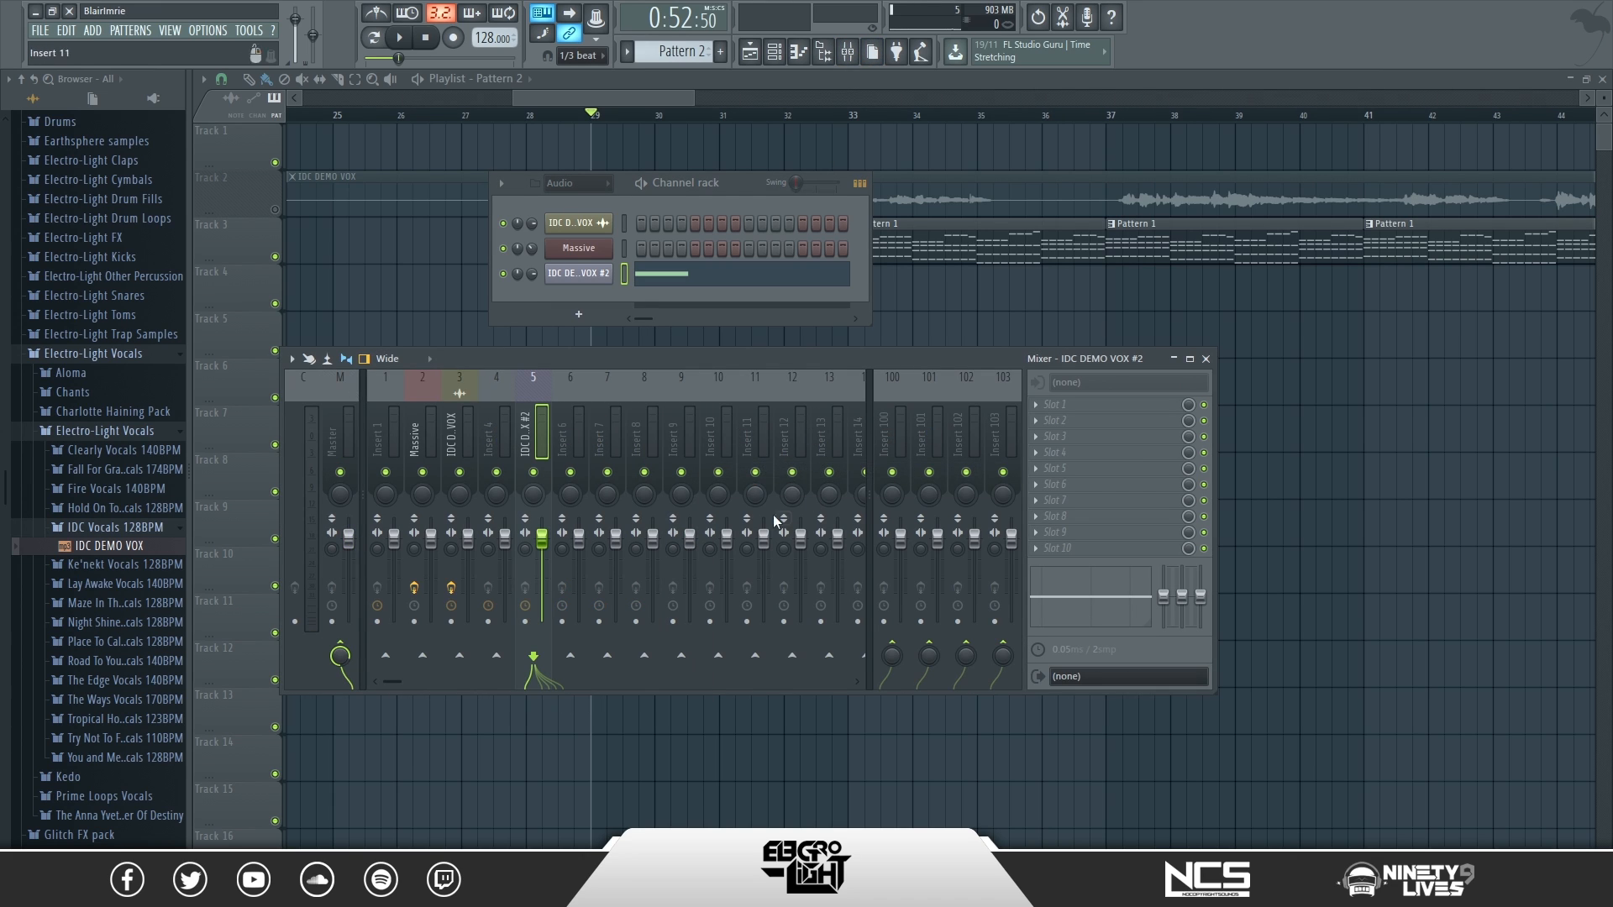
- Add OTT to effect slot 7 of insert 5, set its upward and downward compression to about 18% and adjust its output gain
left_click(1064, 503)
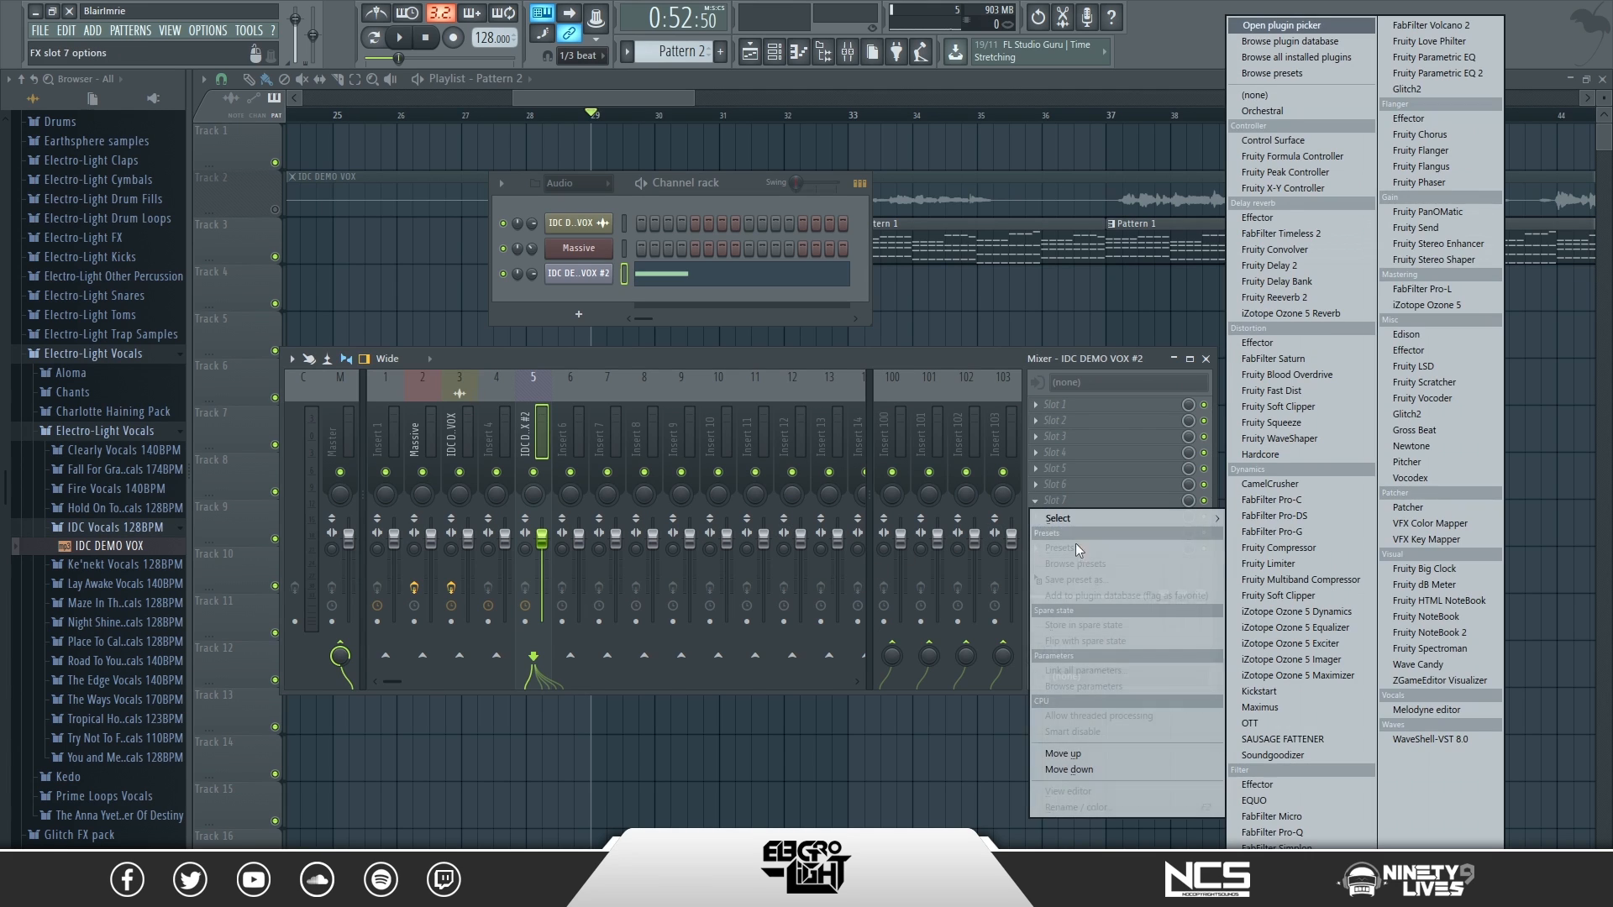
left_click(1250, 723)
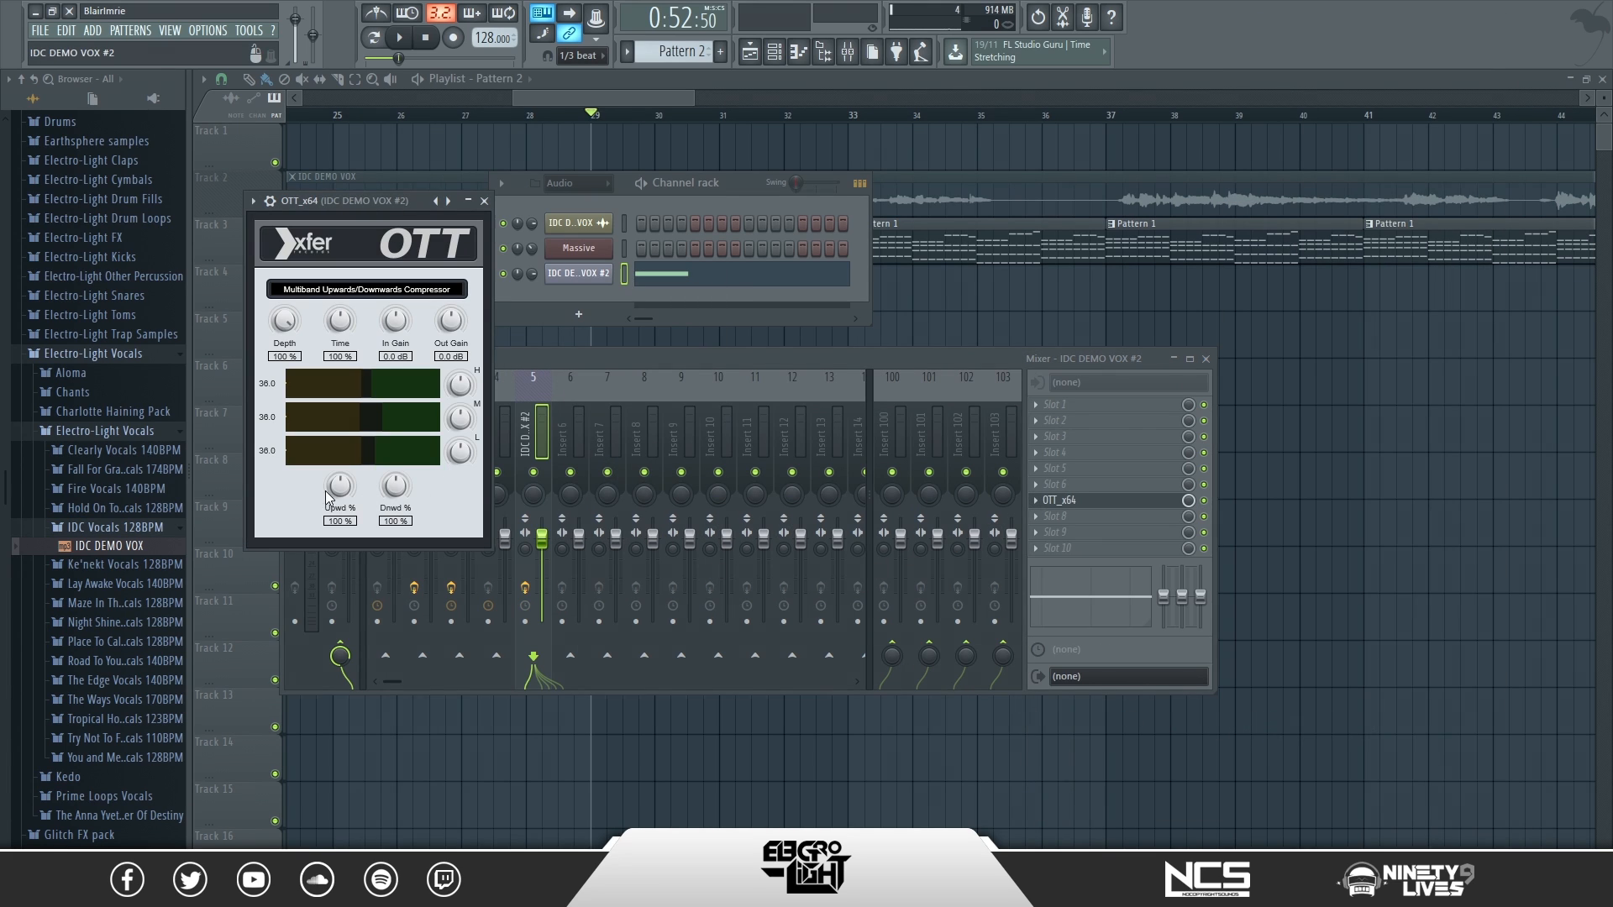
left_click_drag(330, 496, 333, 556)
left_click_drag(395, 486, 374, 537)
left_click_drag(442, 326, 440, 318)
- Add Fruity Reeverb 2 to effect slot 8 and Fruity Delay Bank to slot 9, and close both plugin windows
left_click(1046, 466)
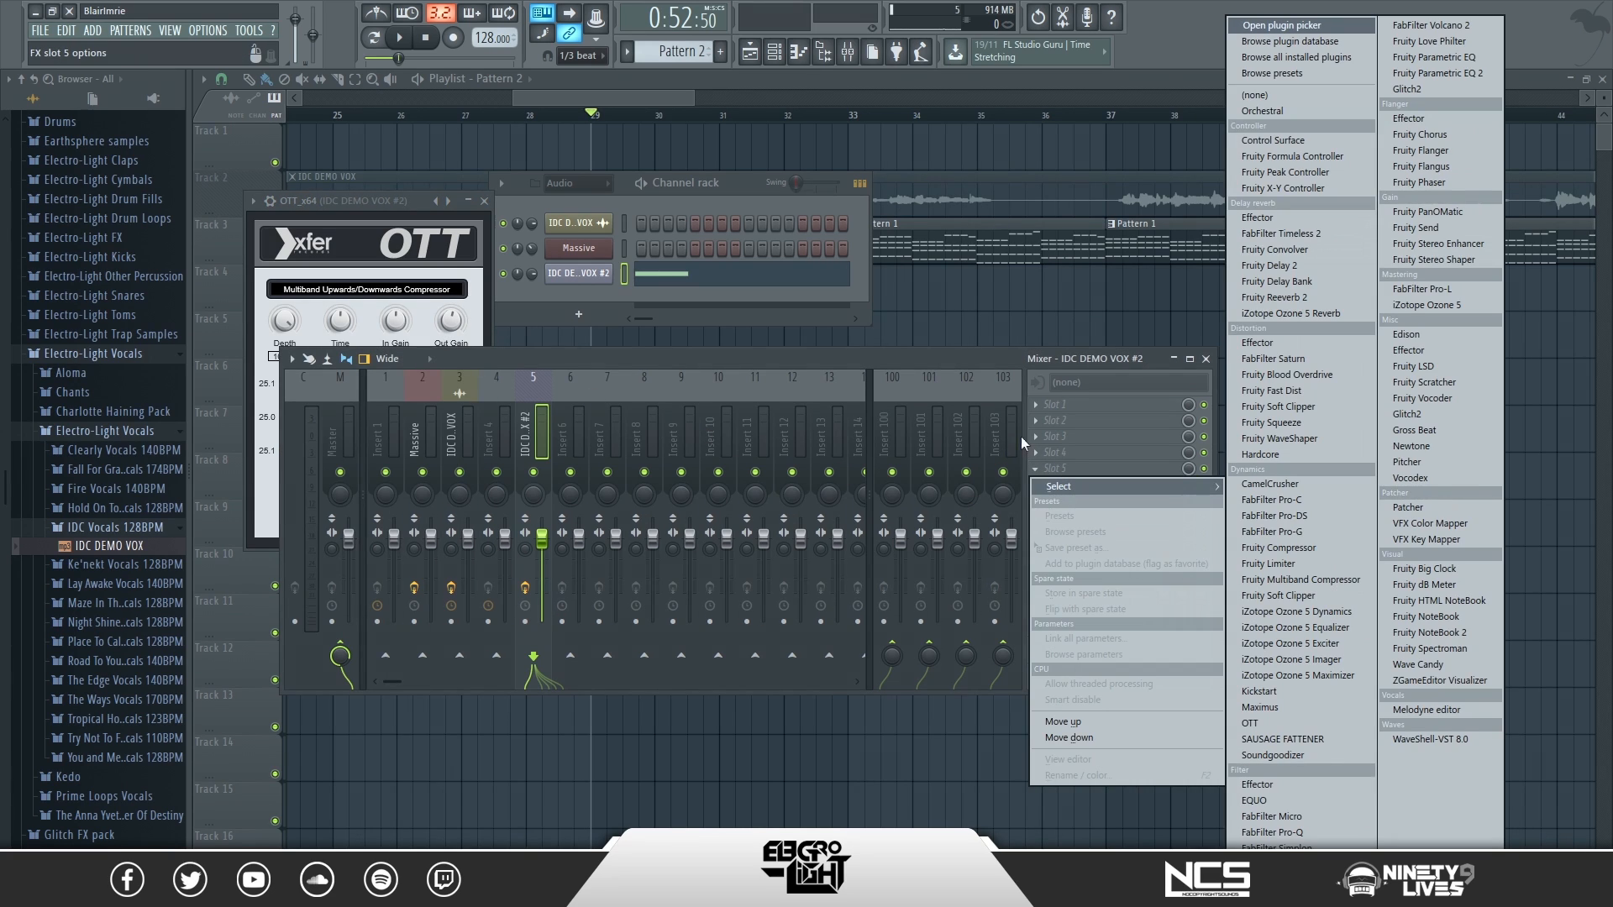
left_click(880, 355)
left_click(1051, 525)
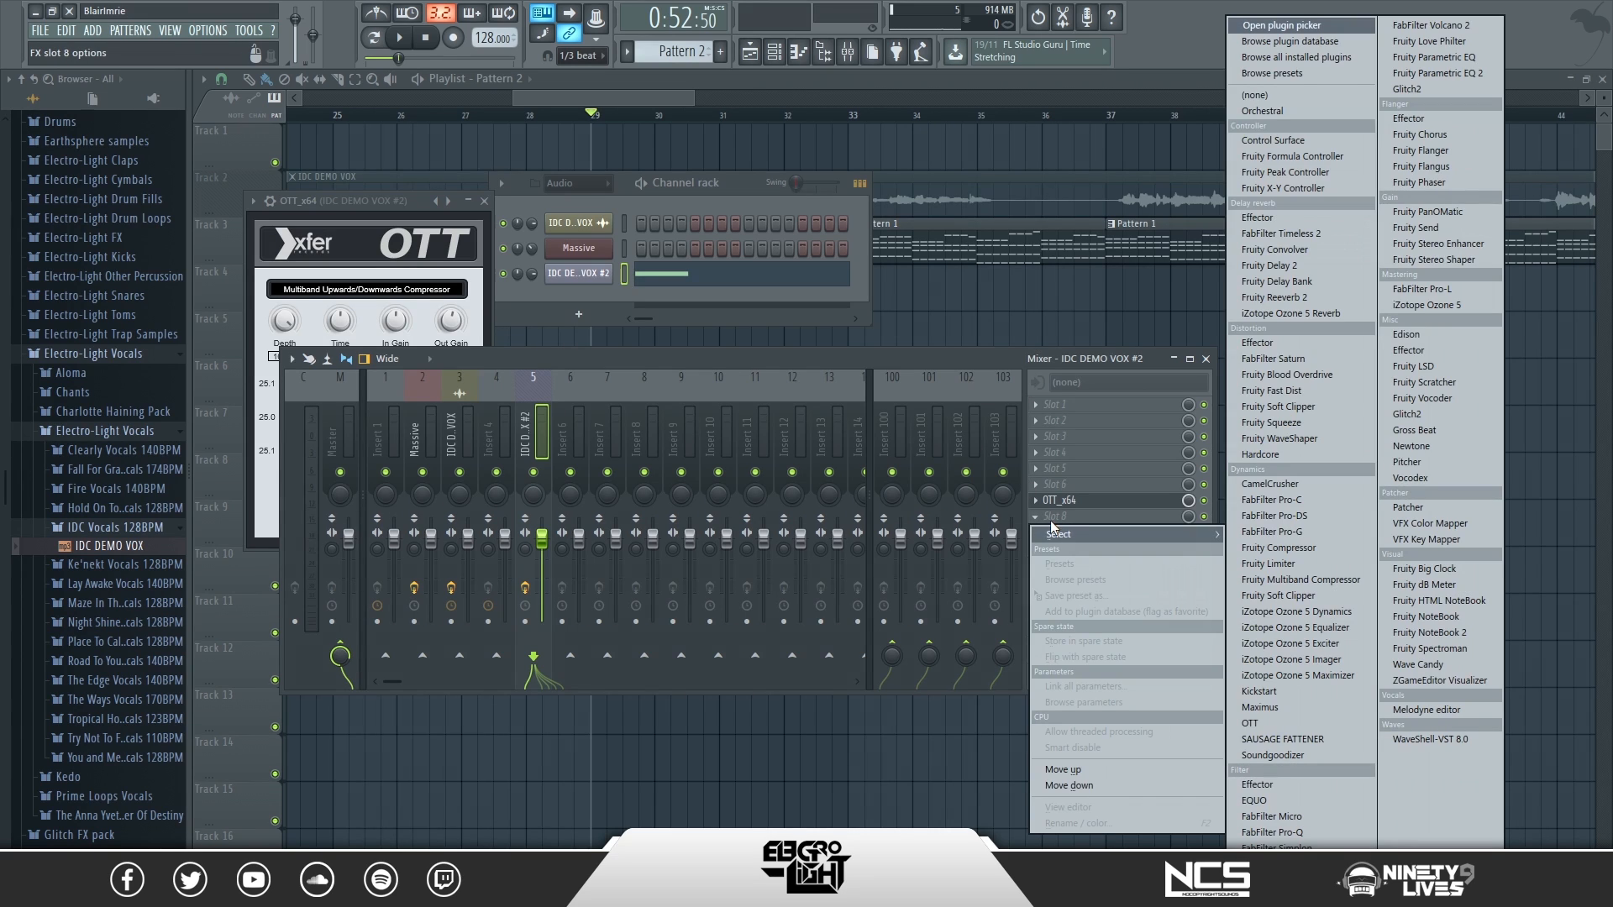
left_click(1287, 298)
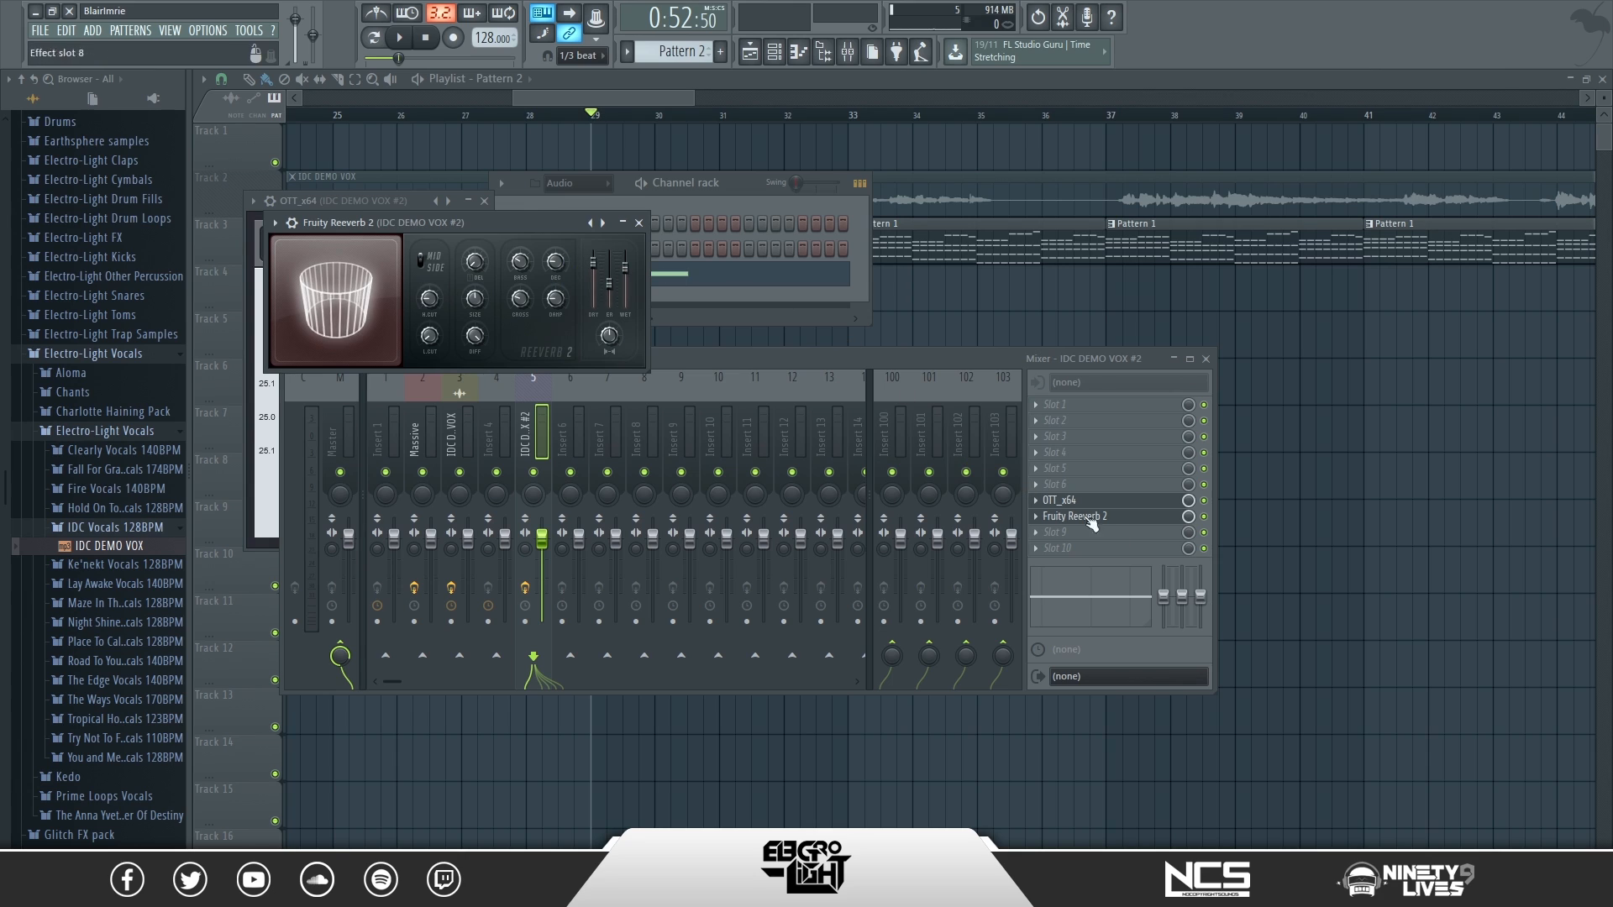
left_click(1046, 532)
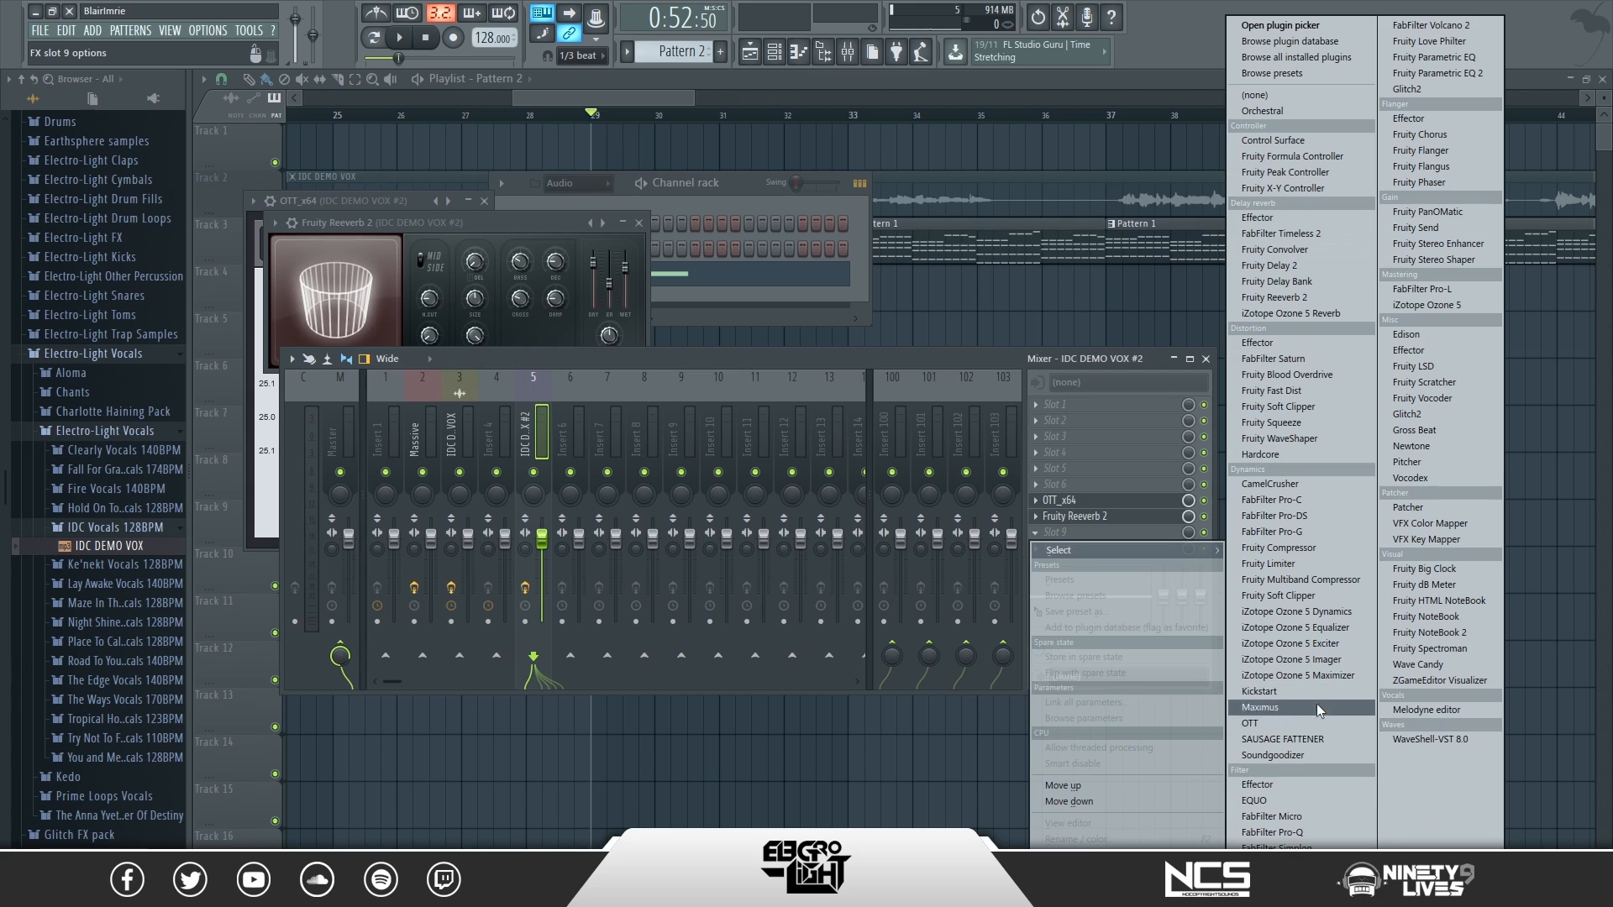
left_click(1290, 281)
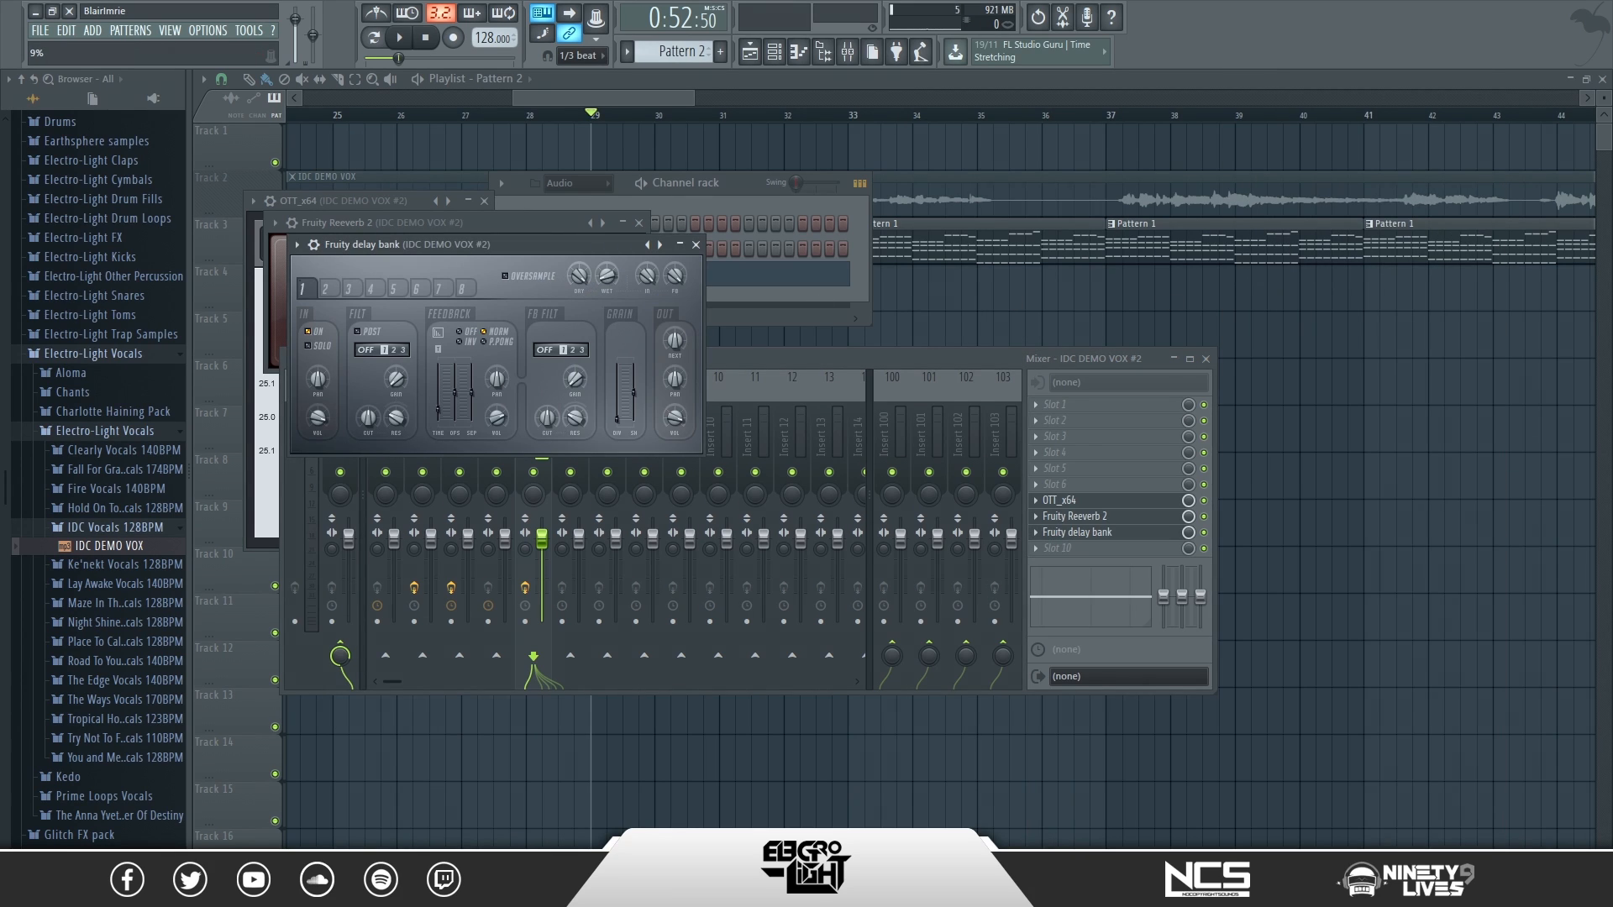
left_click(696, 244)
left_click(638, 222)
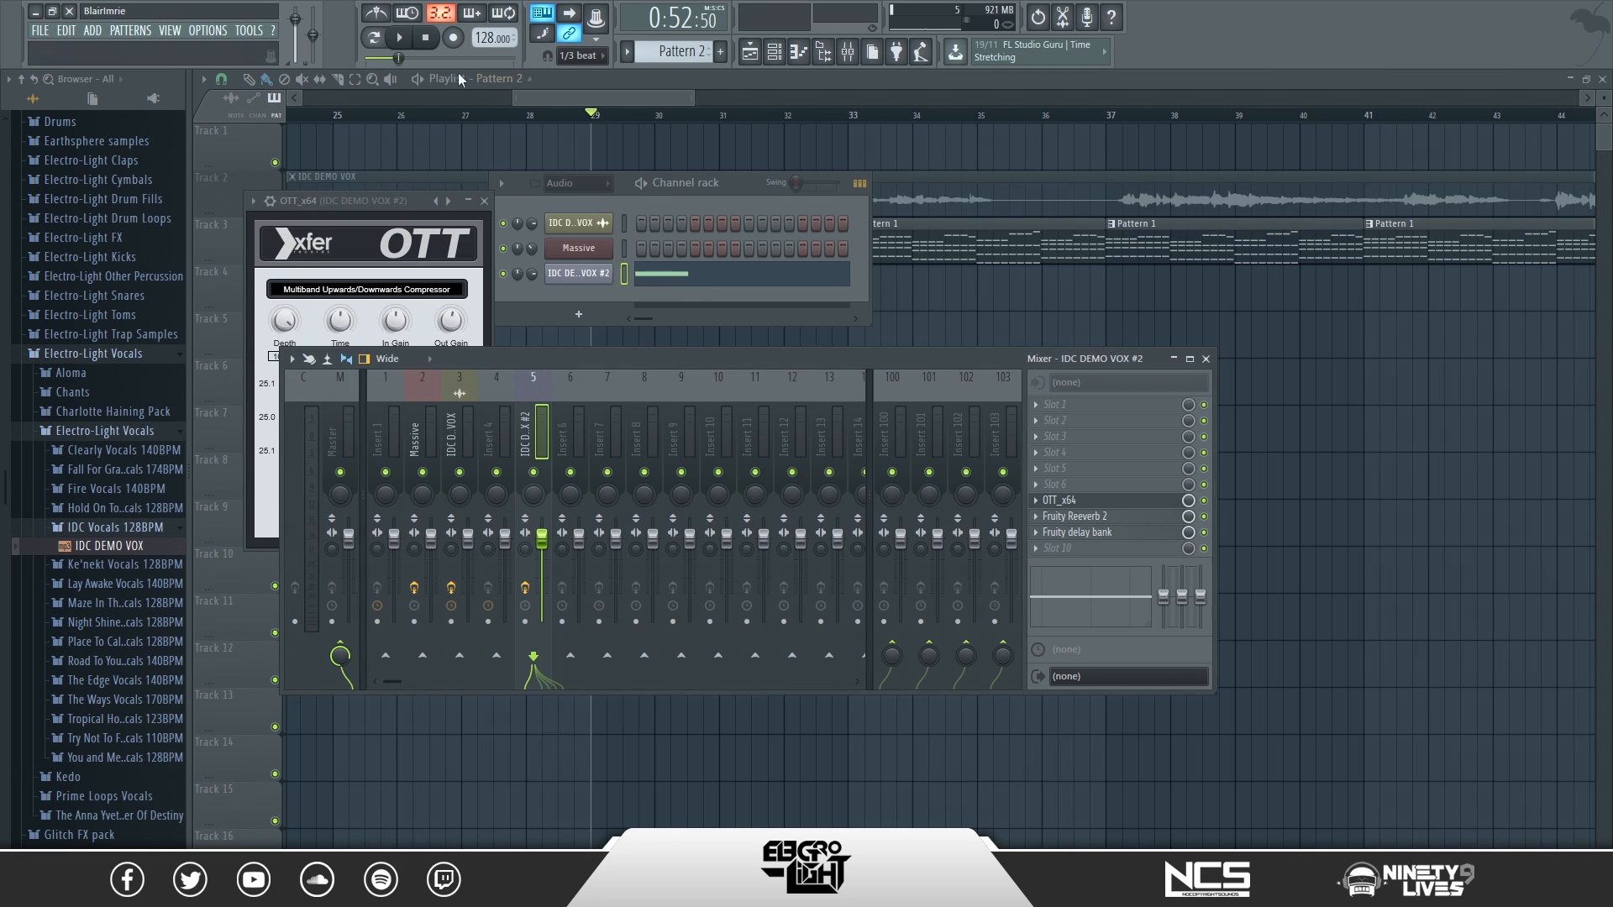
- Play Pattern 2 to hear the processed vocal chop and set OTT's output gain to -1.2 dB
key("space")
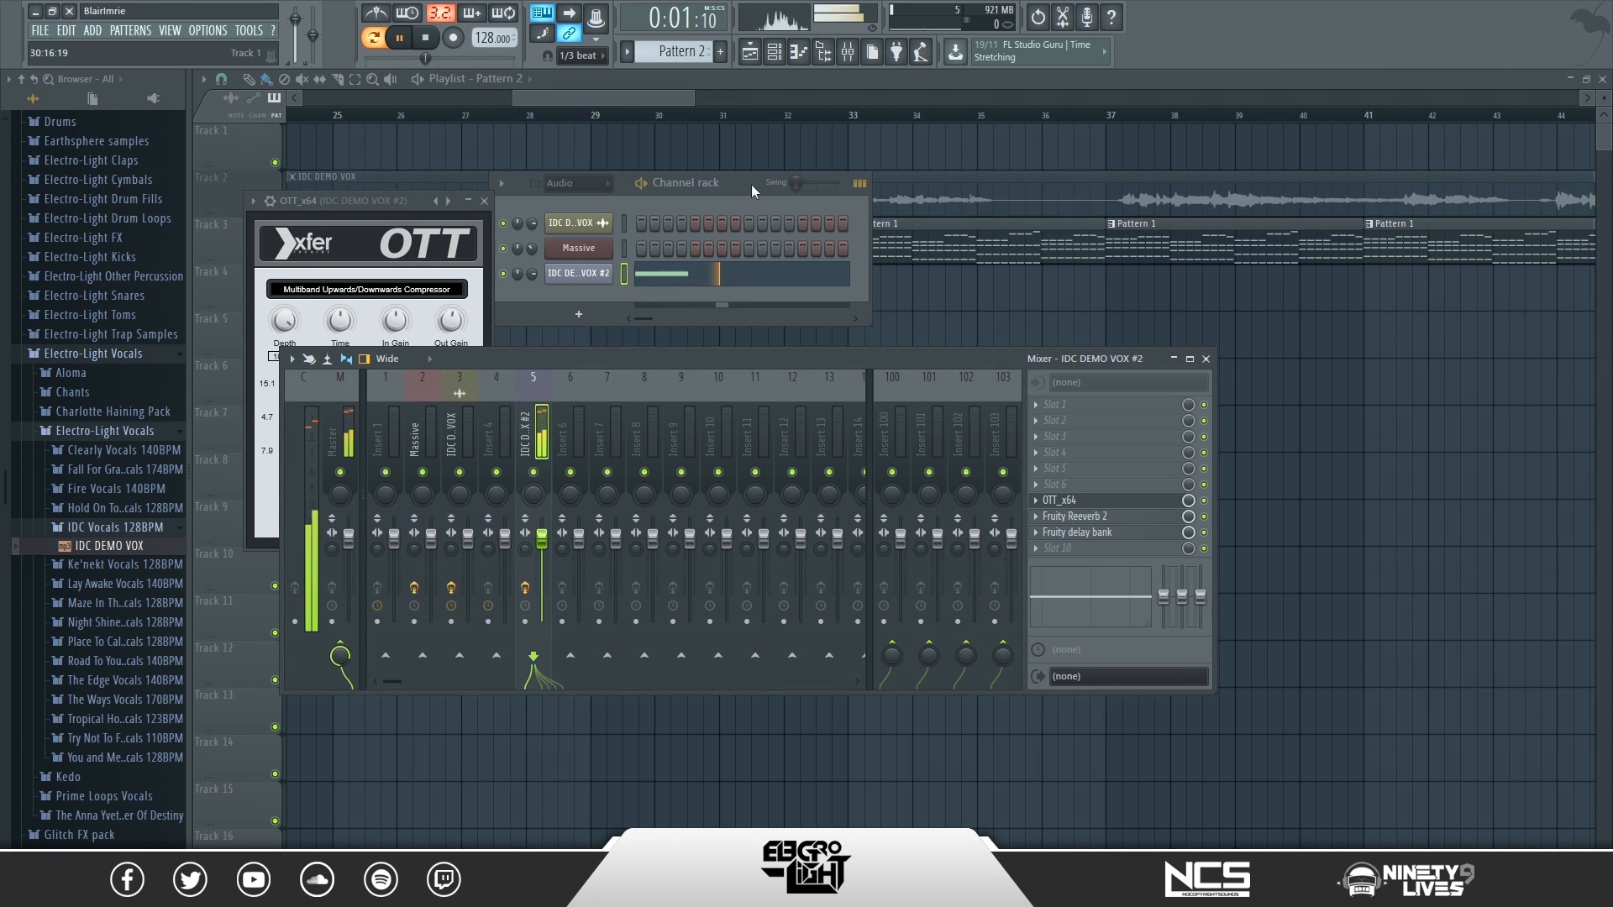
key("space")
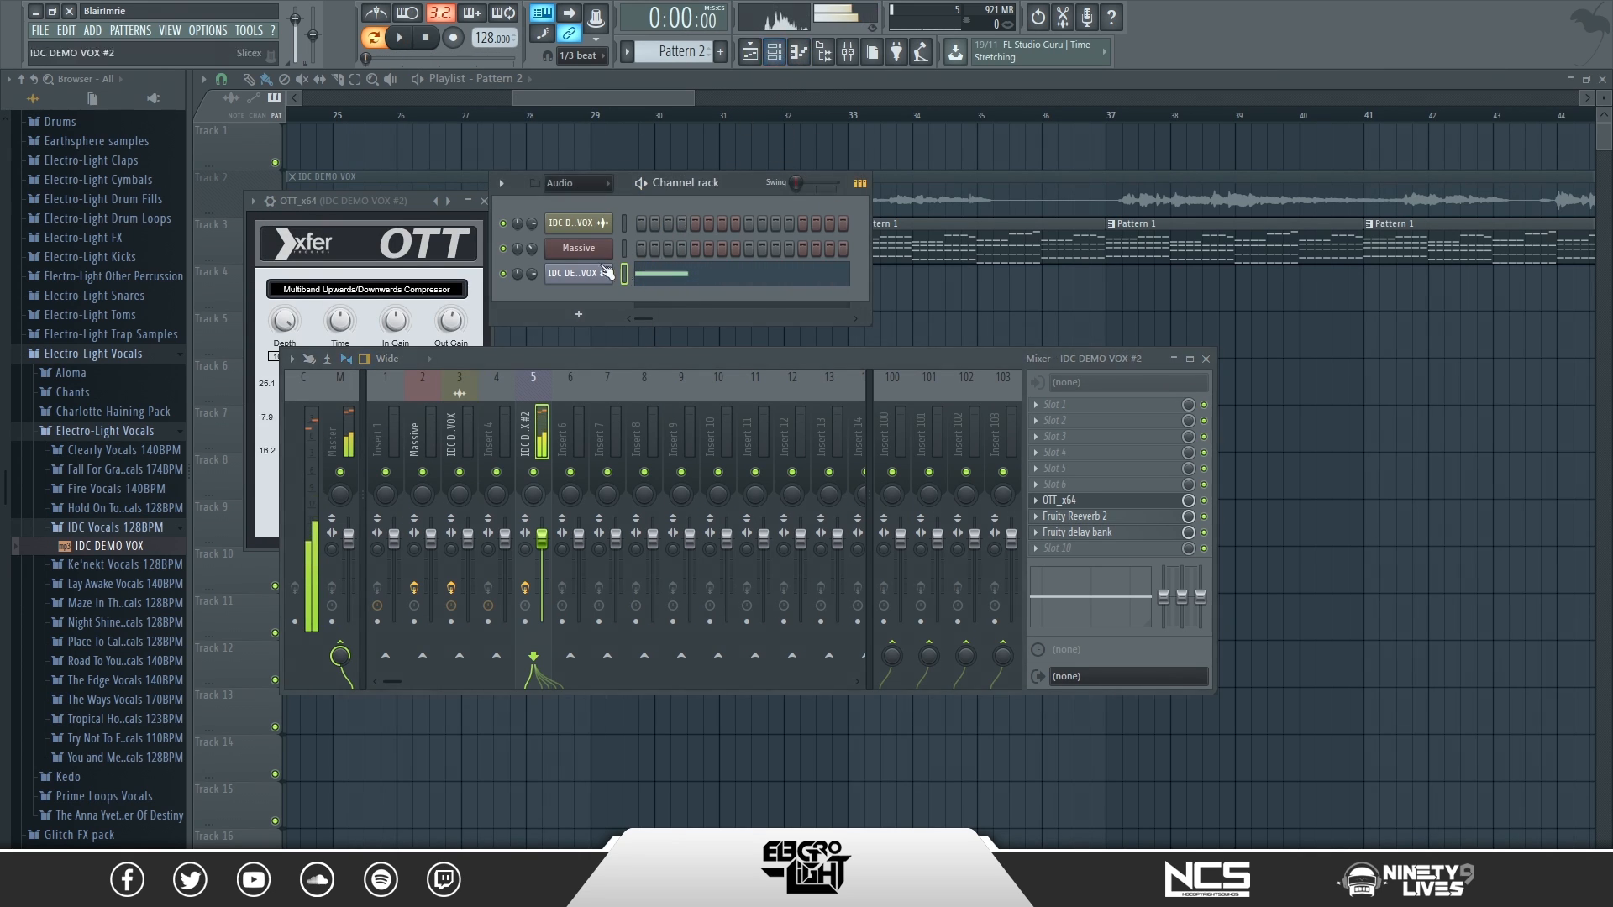
left_click(460, 319)
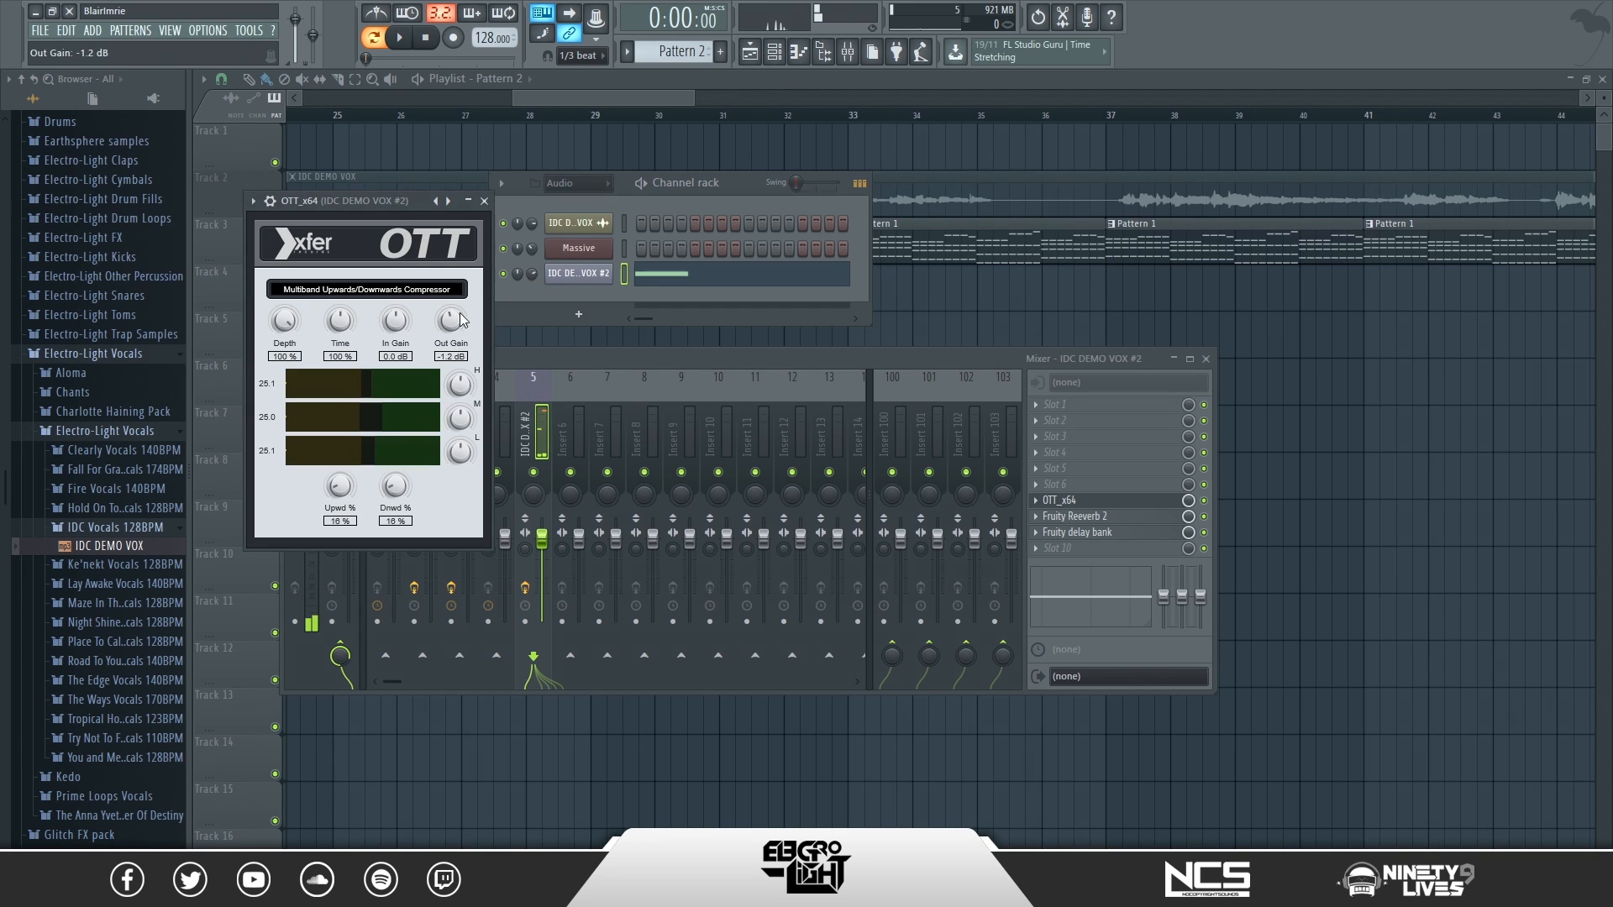
- Audition Pattern 2 on its own, close the open windows, and play the song from just before bar 29
left_click(401, 38)
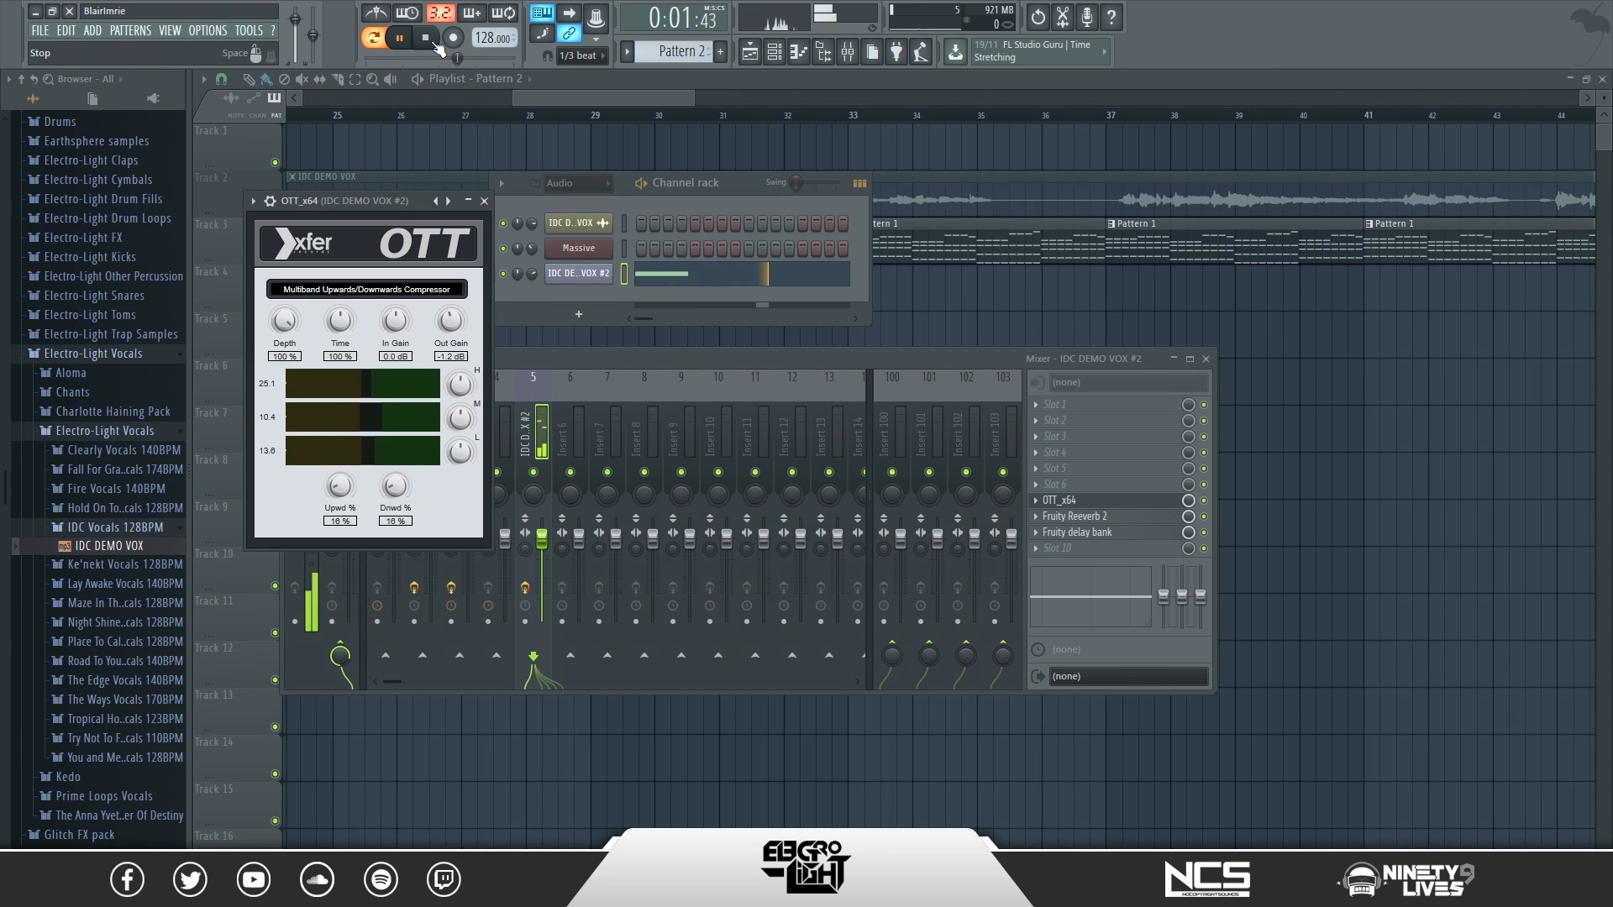
left_click(425, 38)
key("F12")
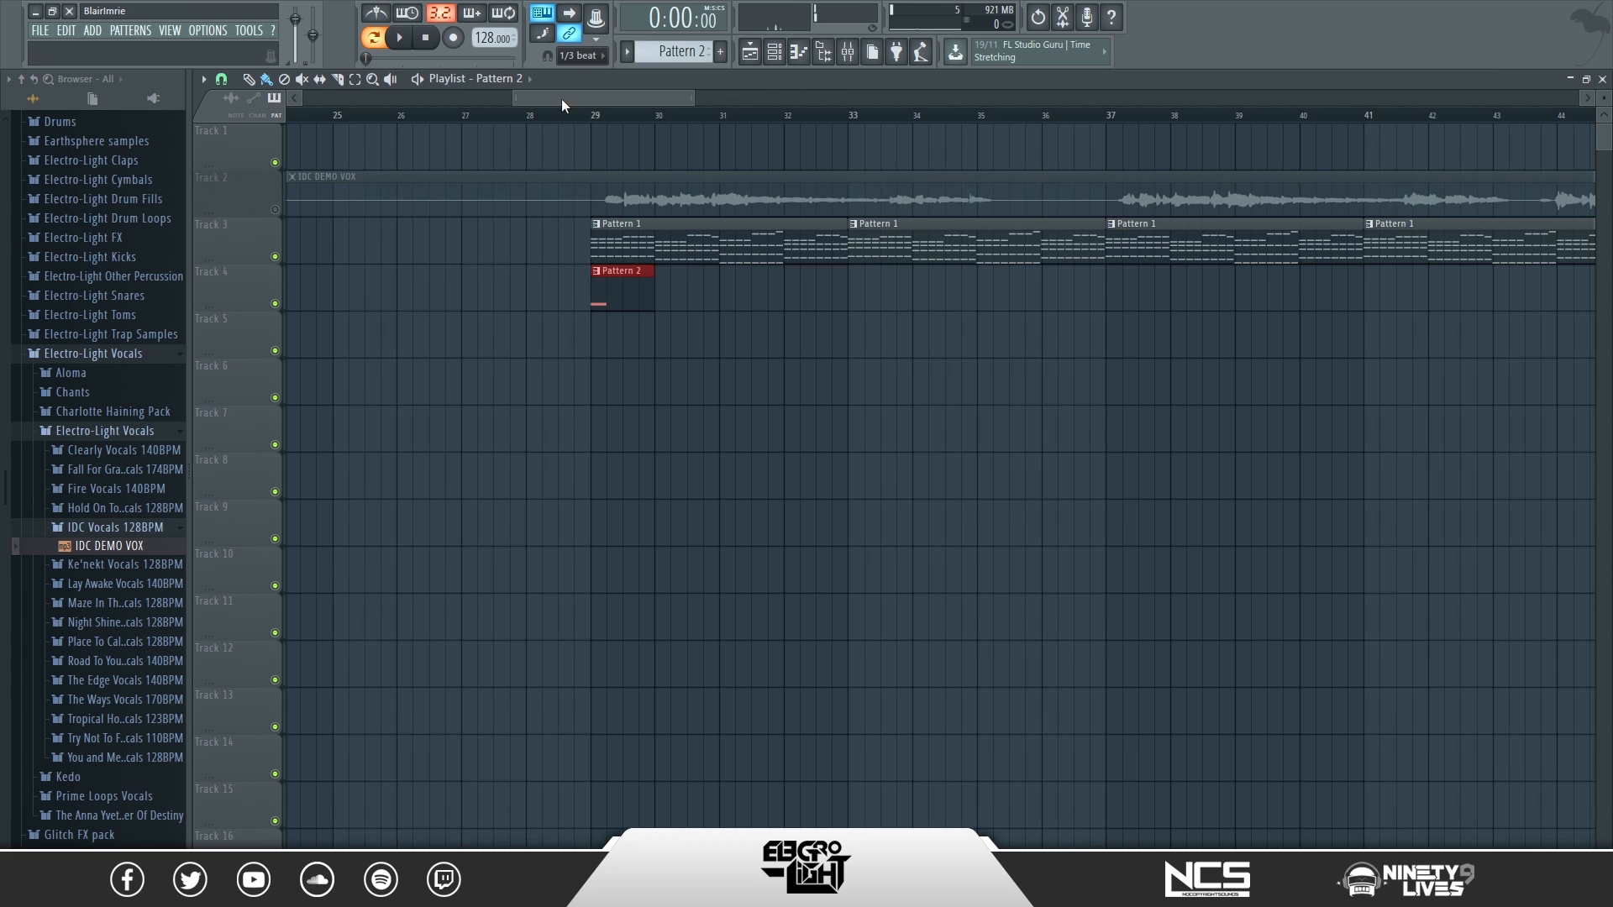
left_click(574, 116)
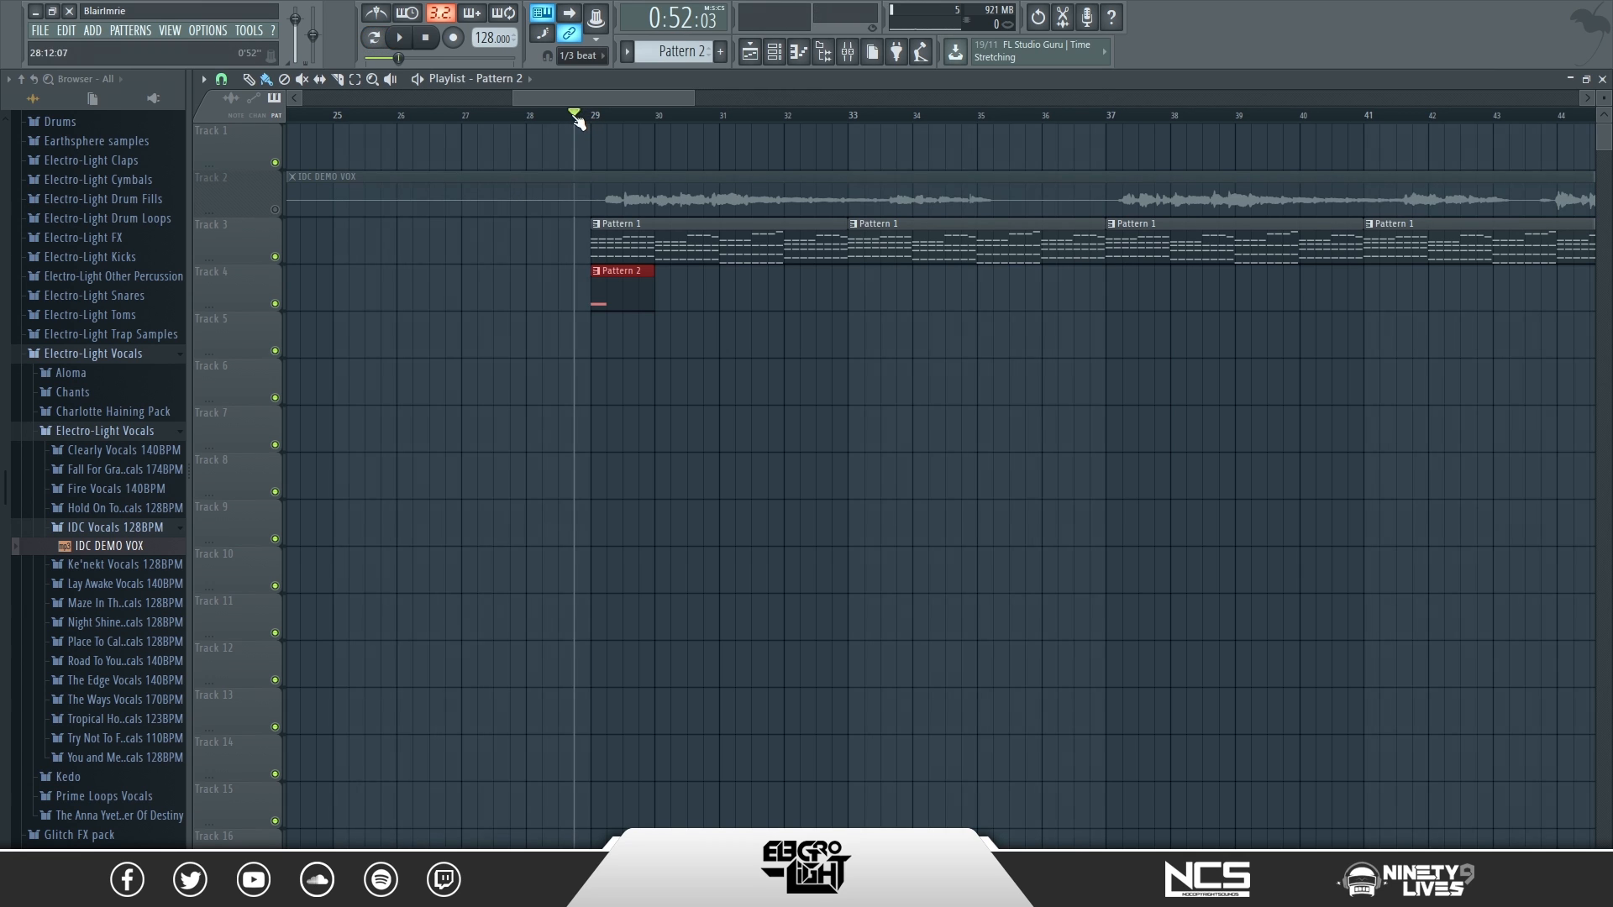
key("space")
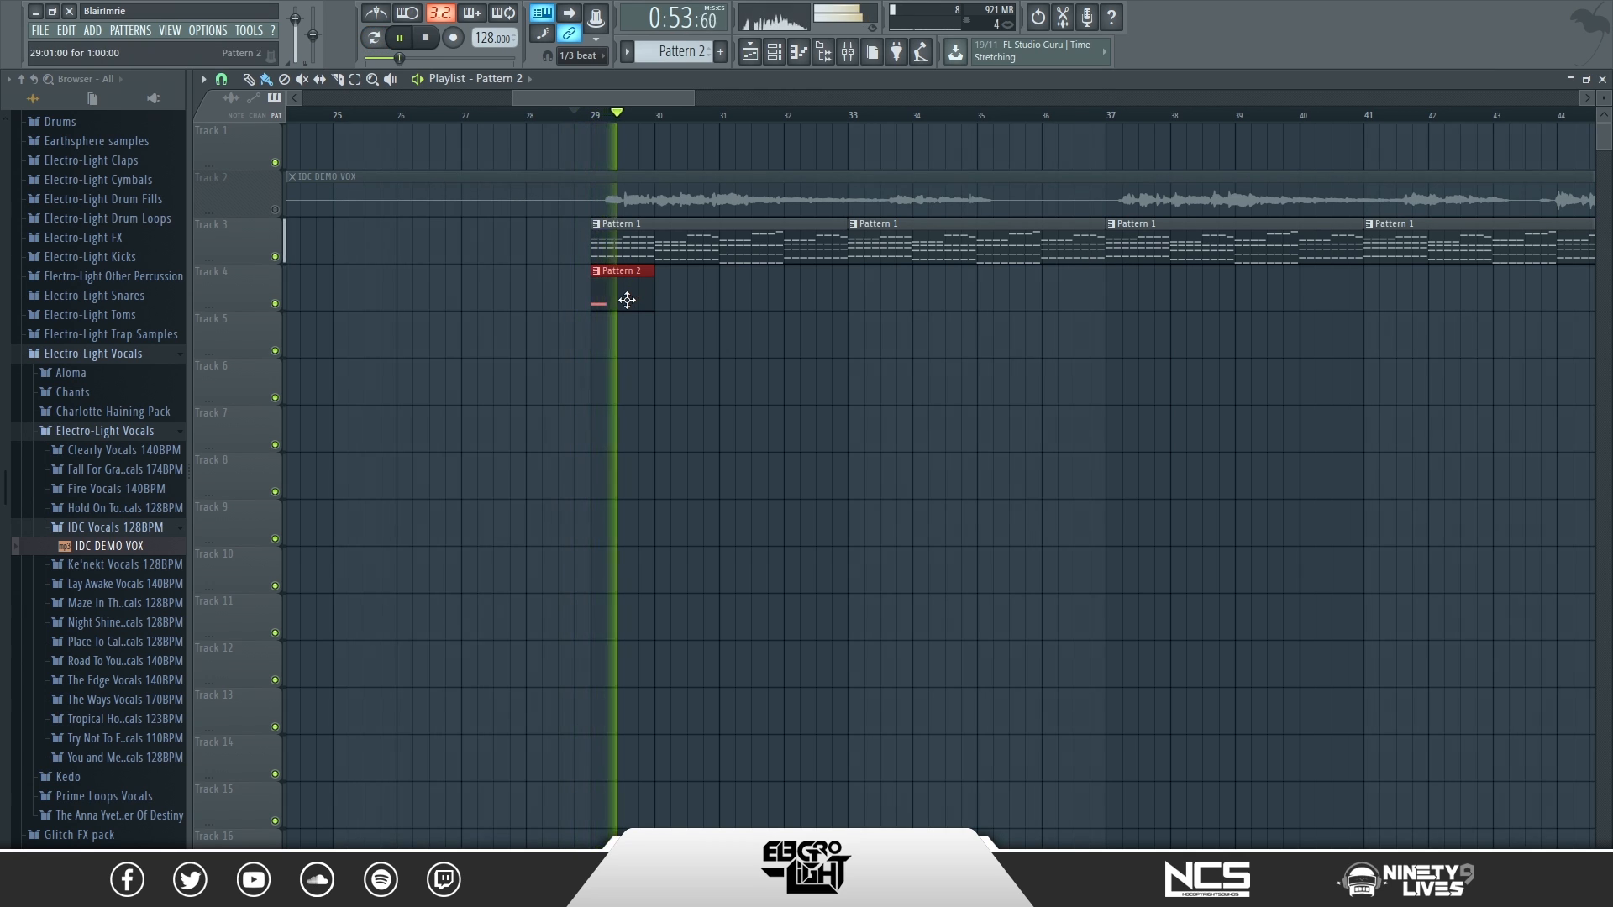
- Stop playback, open Pattern 2 in the piano roll, and add a Marker #27 note directly after the first note
double_click(627, 299)
key("space")
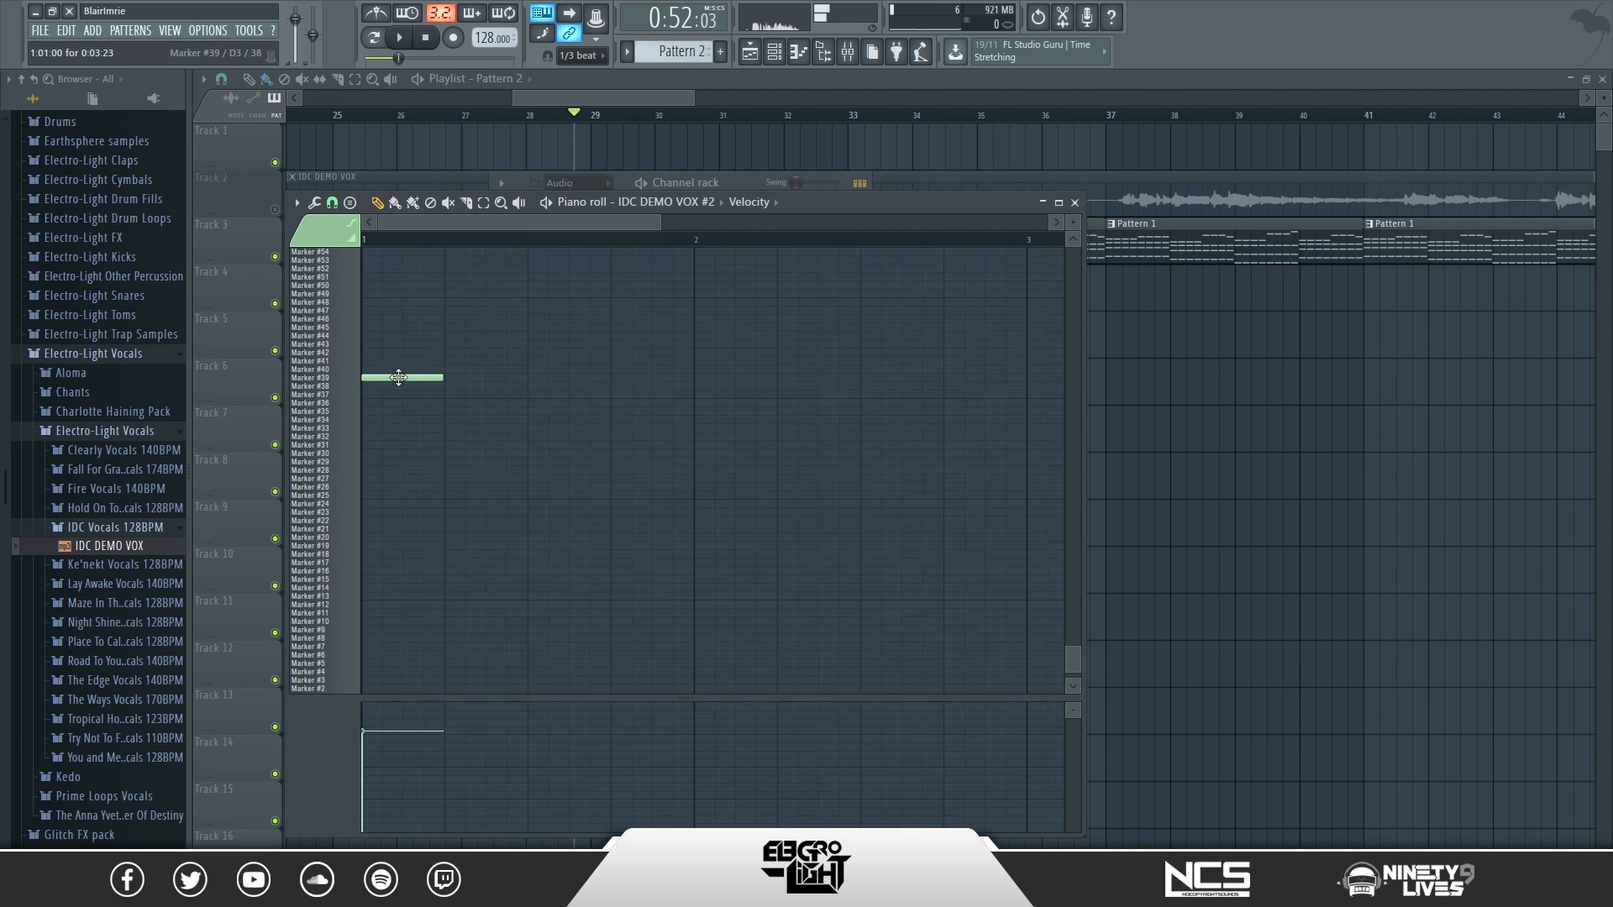
left_click(770, 57)
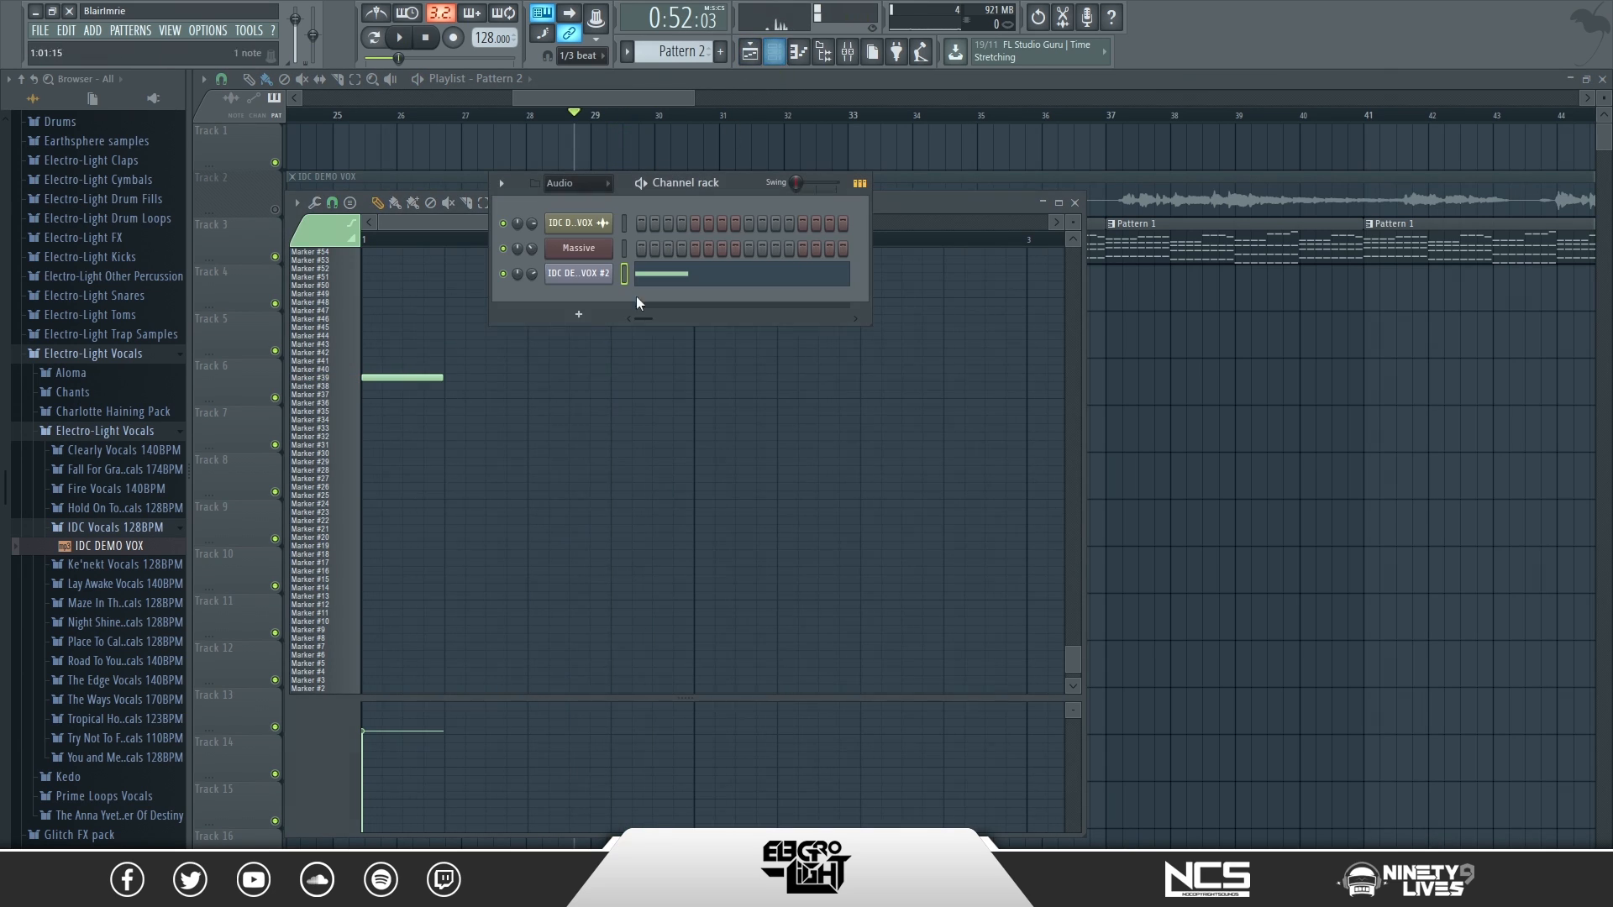
left_click(436, 232)
left_click_drag(659, 224, 544, 224)
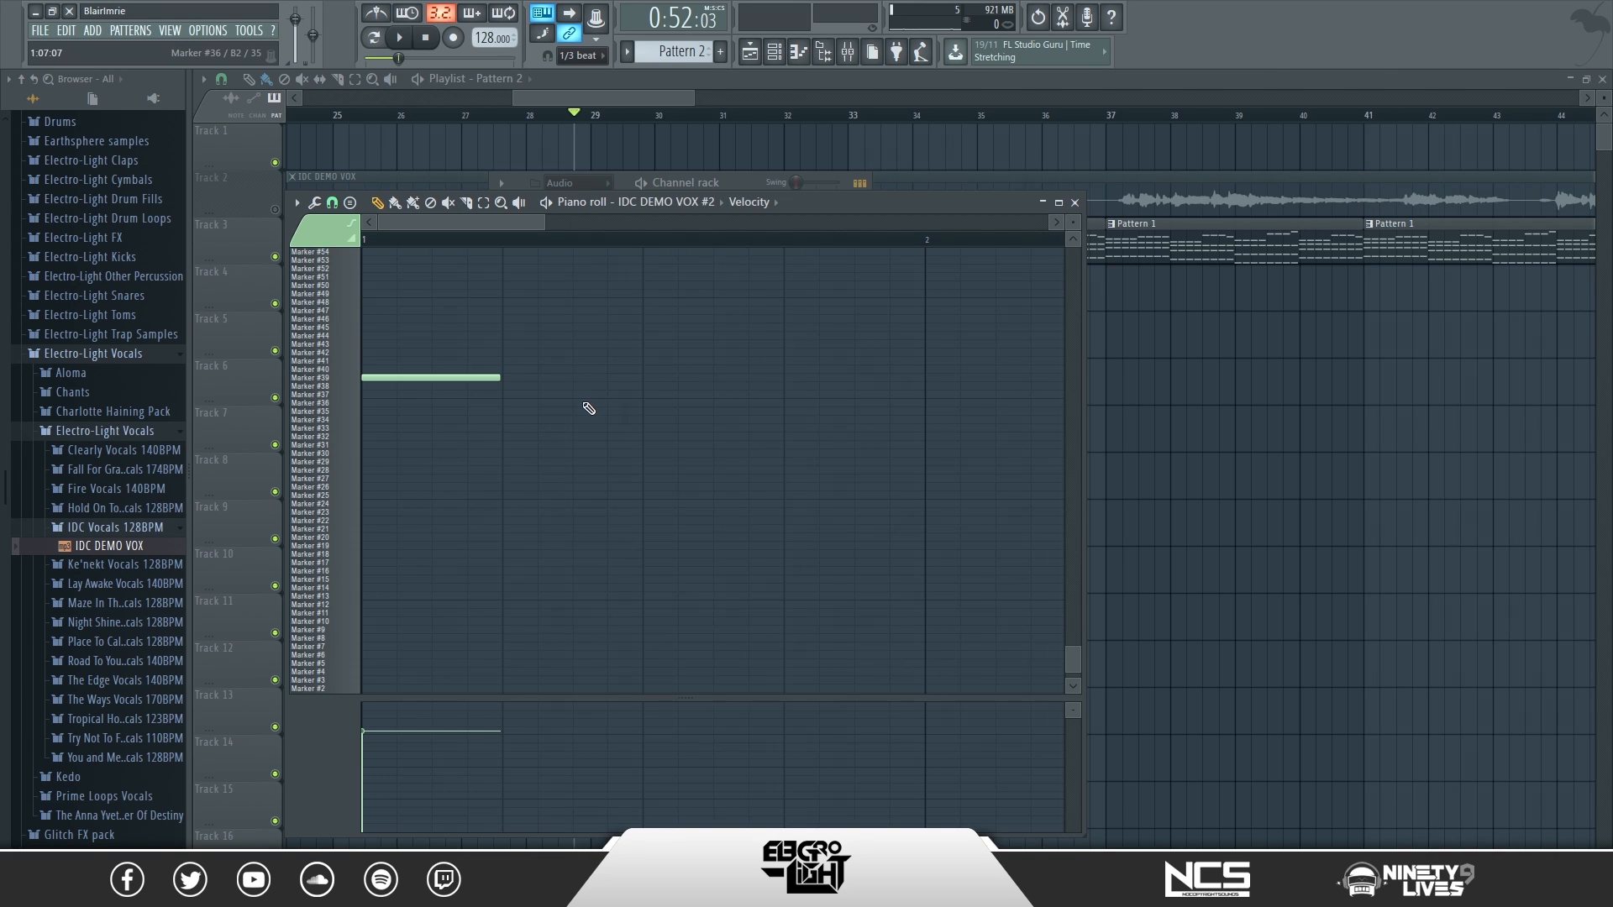
mouse_move(543, 425)
left_mouse_down()
mouse_move(509, 436)
mouse_move(510, 477)
left_mouse_up()
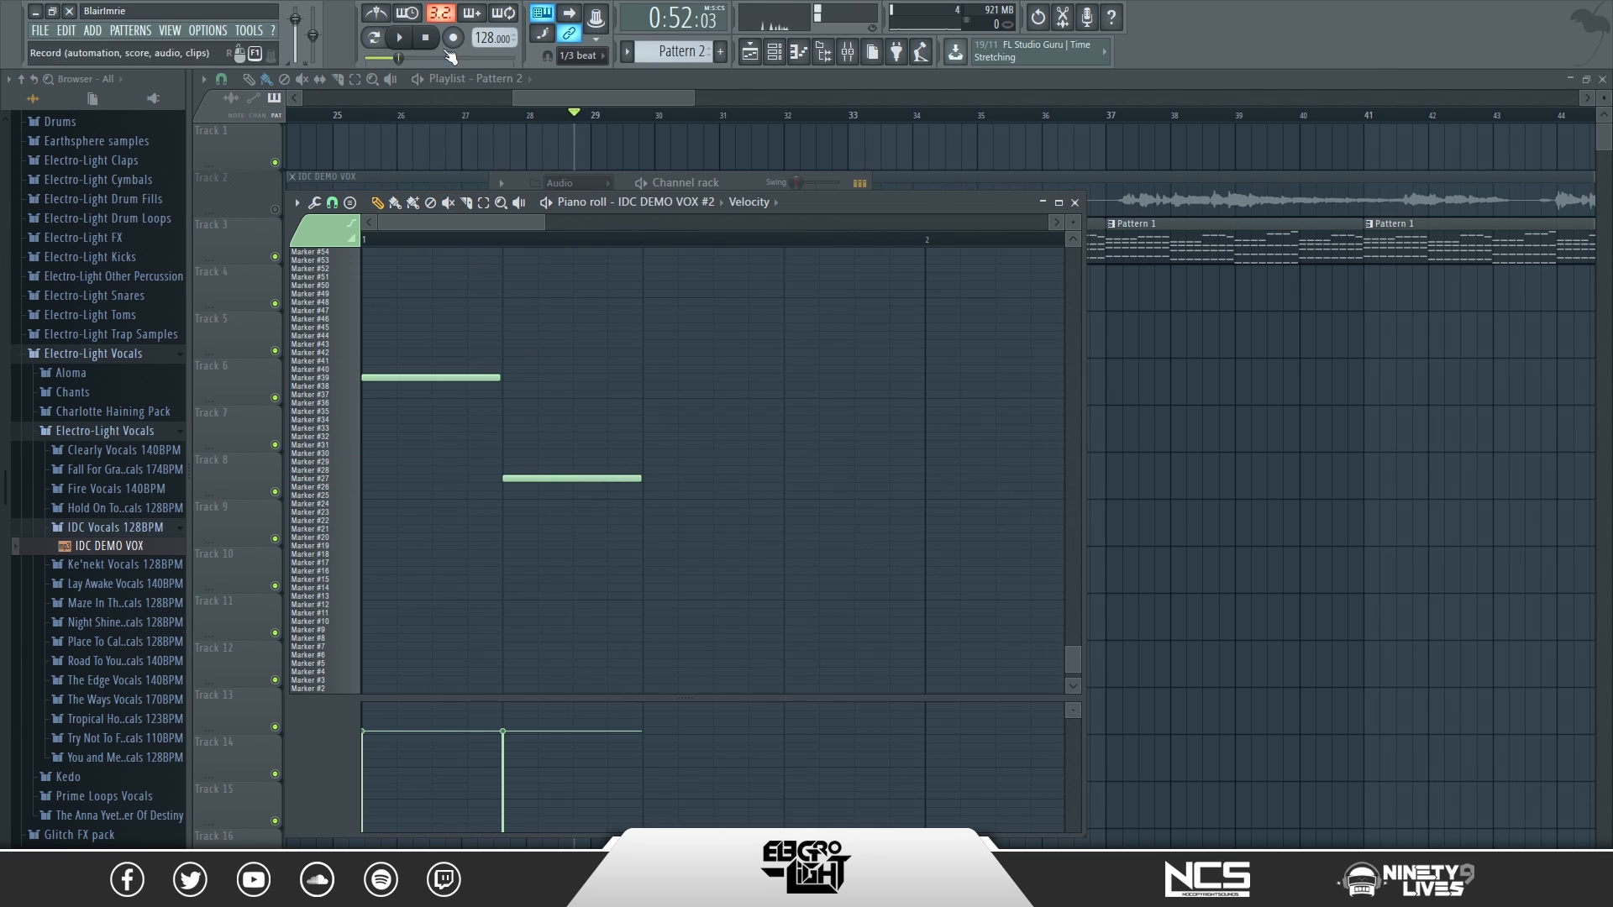
- Halve the Marker #27 note, add an equally short note after it at 1:07:00, and settle it on Marker #30 while auditioning
left_click(375, 39)
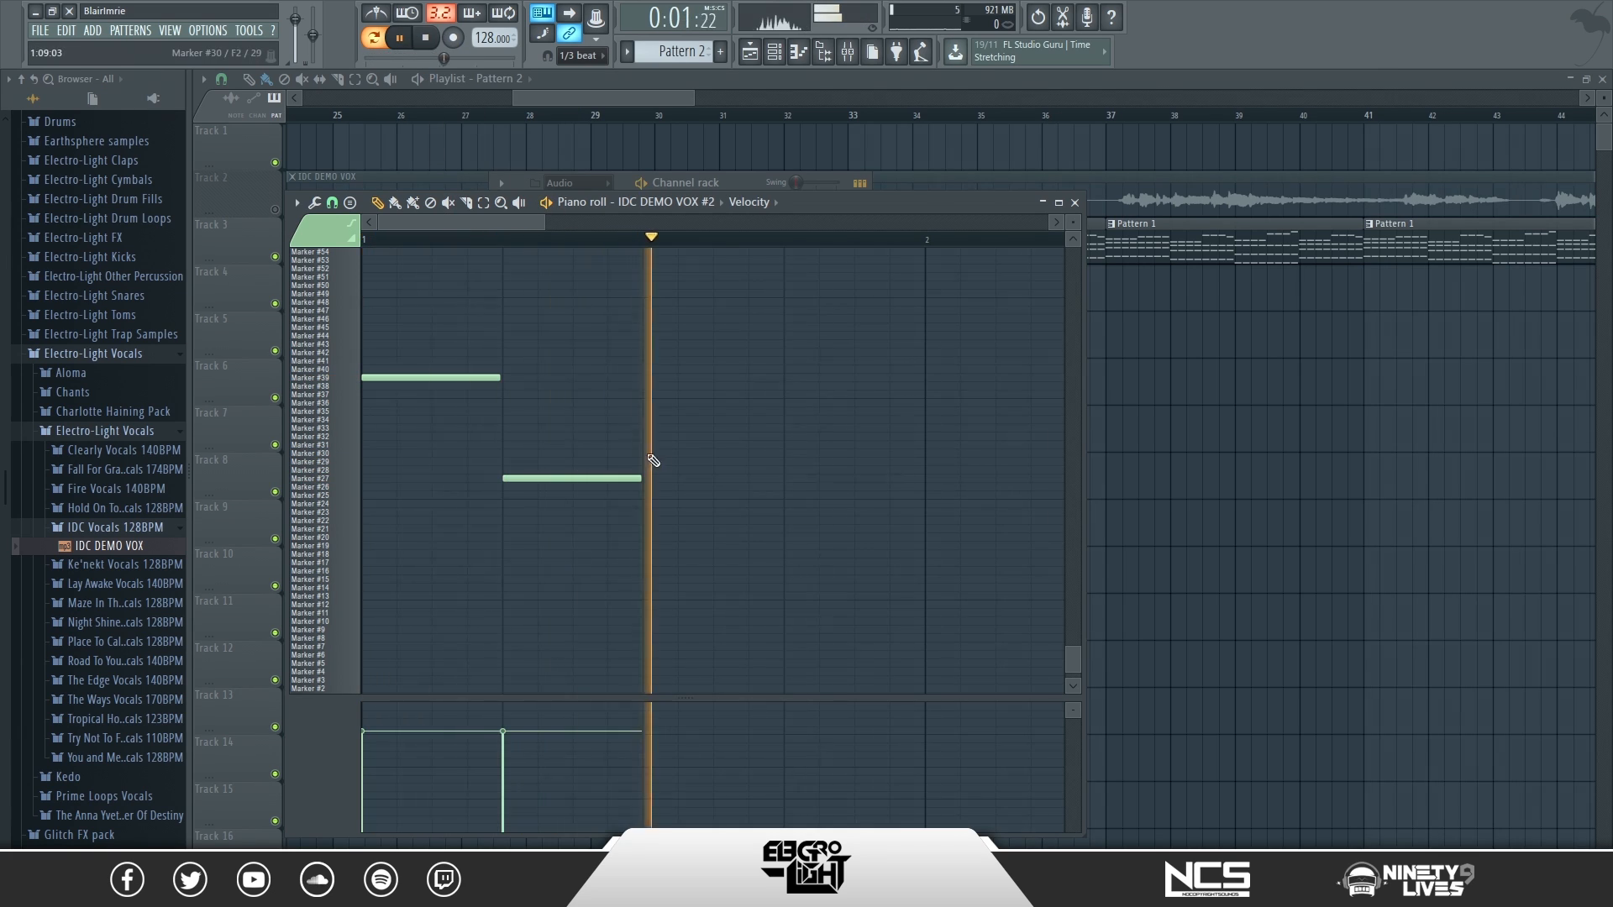
left_click(595, 431)
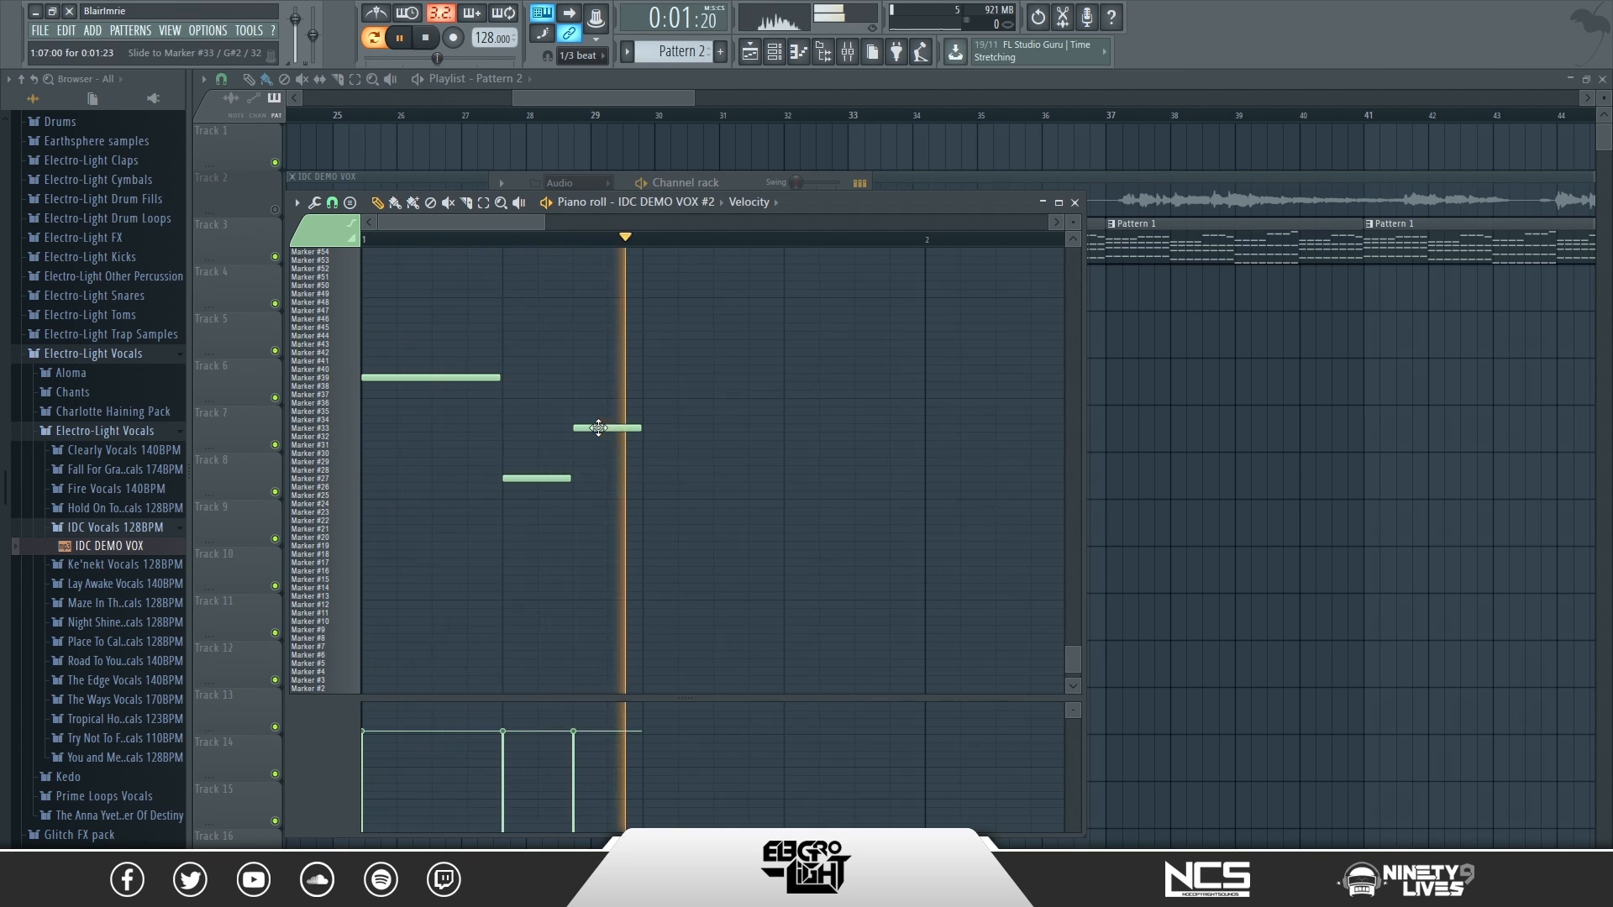
key("space")
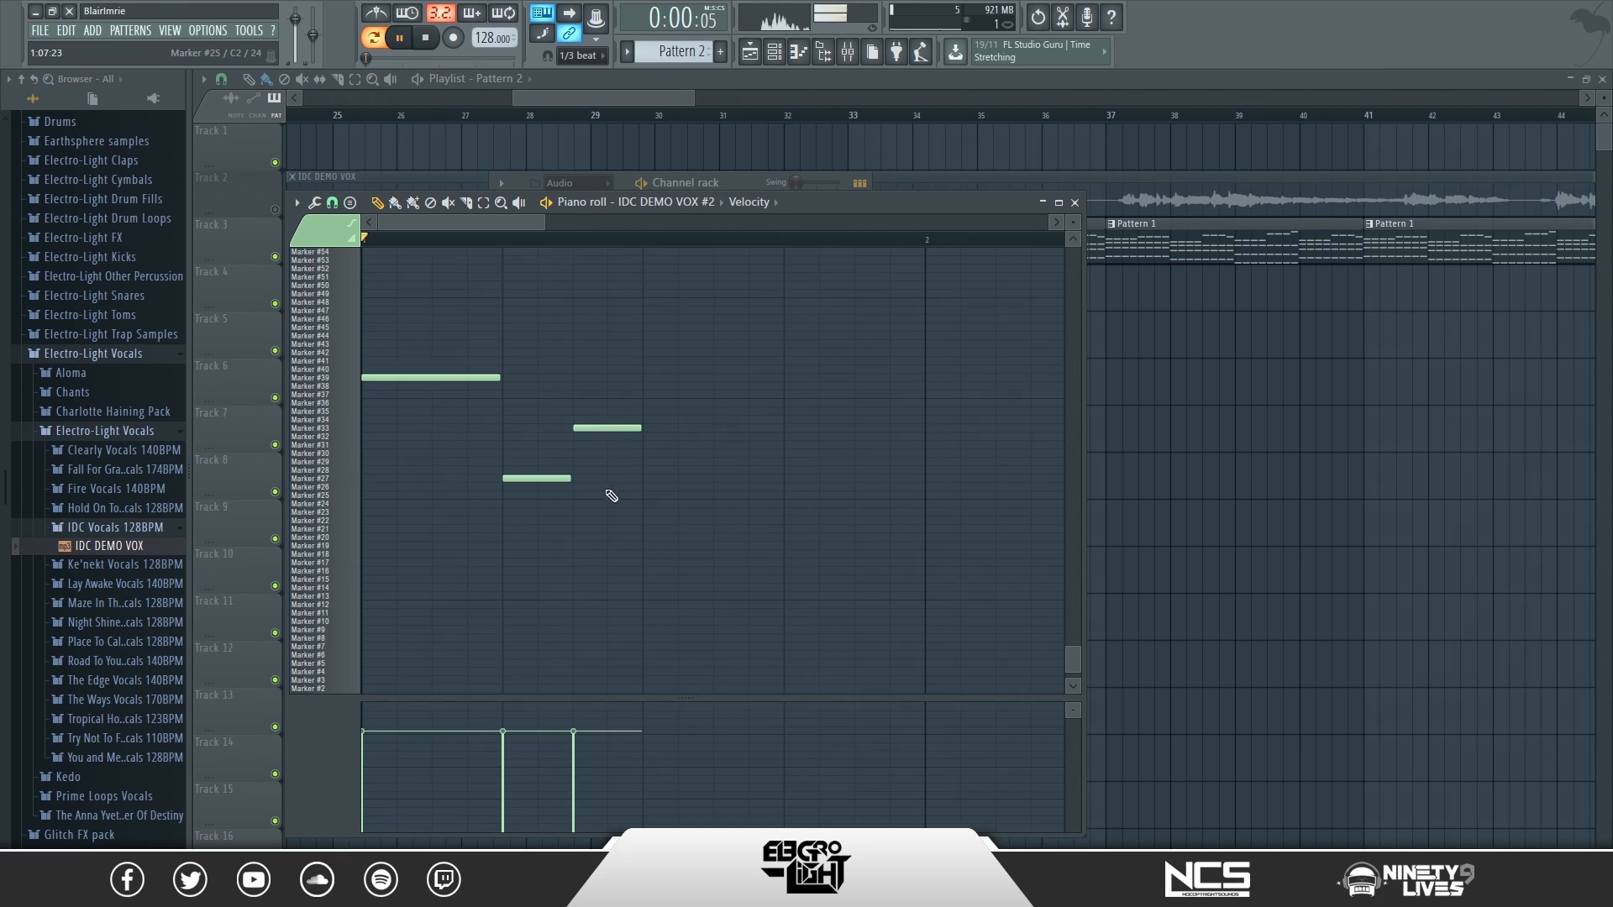
key("space")
mouse_move(612, 428)
left_mouse_down()
mouse_move(613, 473)
mouse_move(612, 448)
left_mouse_up()
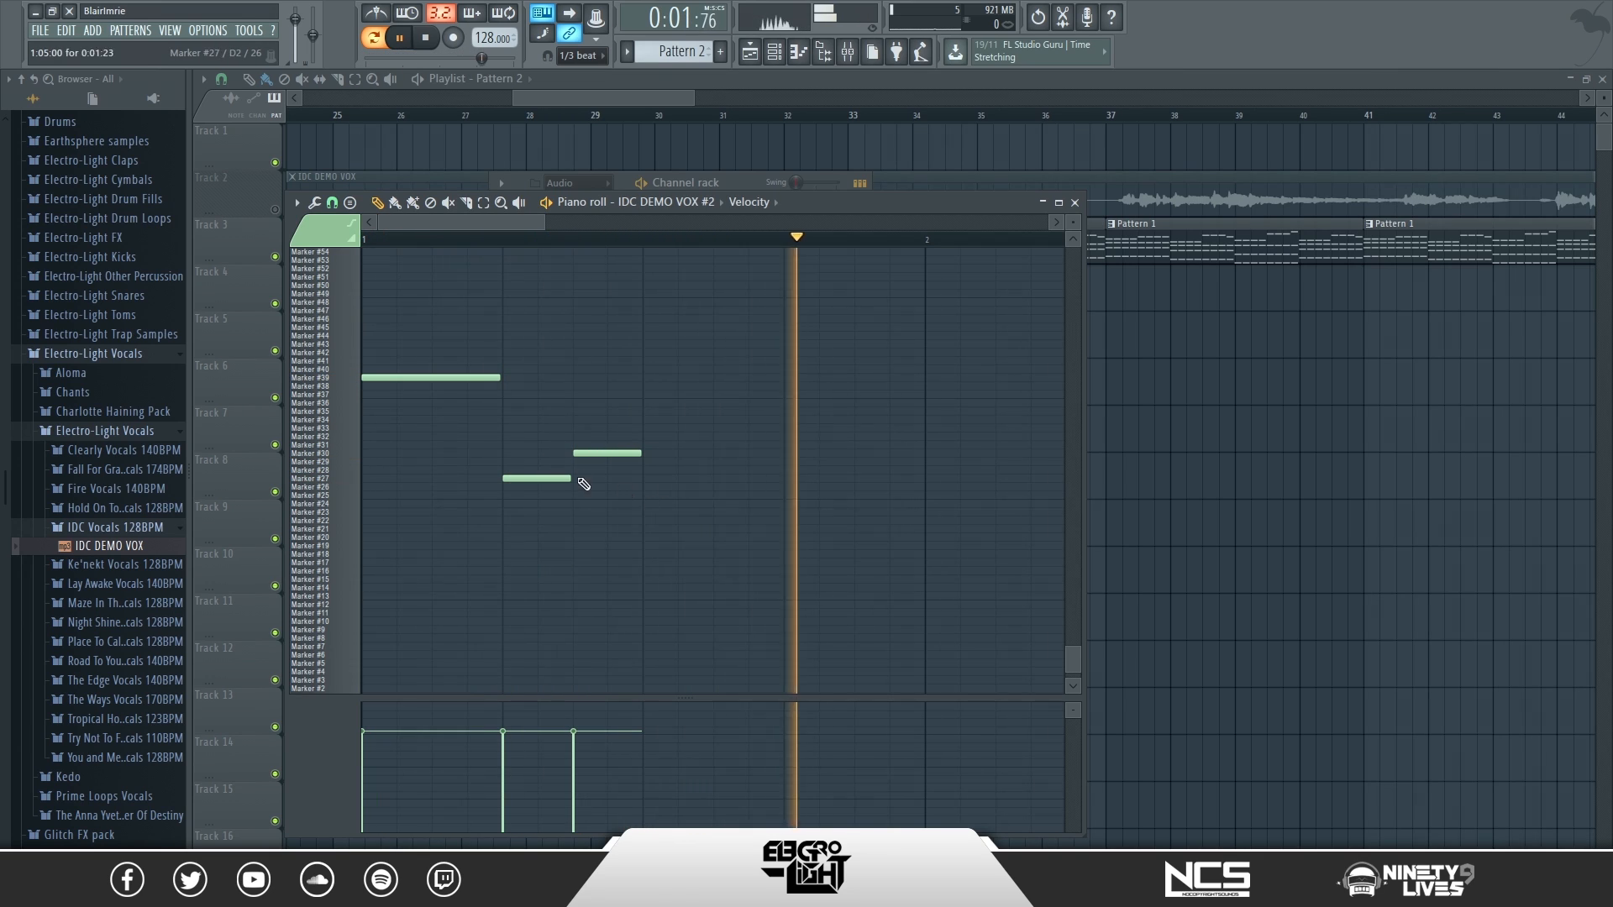
key("space")
- Add a short note at 1:09:00, audition it, and settle it on Marker #56
mouse_move(663, 518)
left_mouse_down()
mouse_move(656, 554)
mouse_move(679, 357)
mouse_move(666, 241)
mouse_move(658, 308)
left_mouse_up()
key("space")
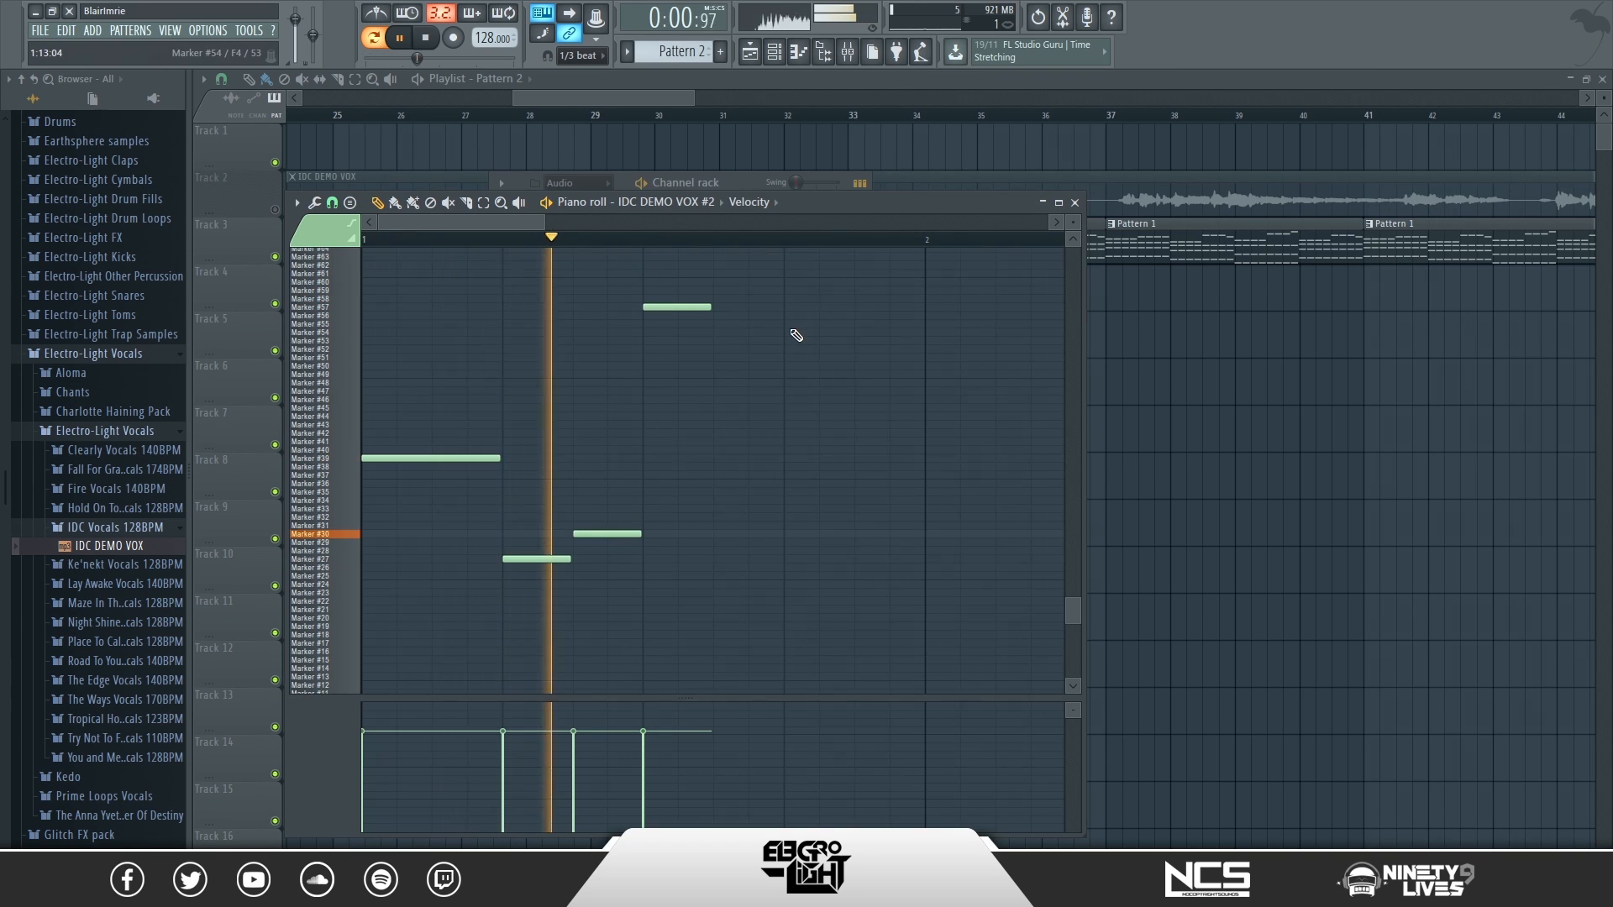
key("space")
left_click(664, 318)
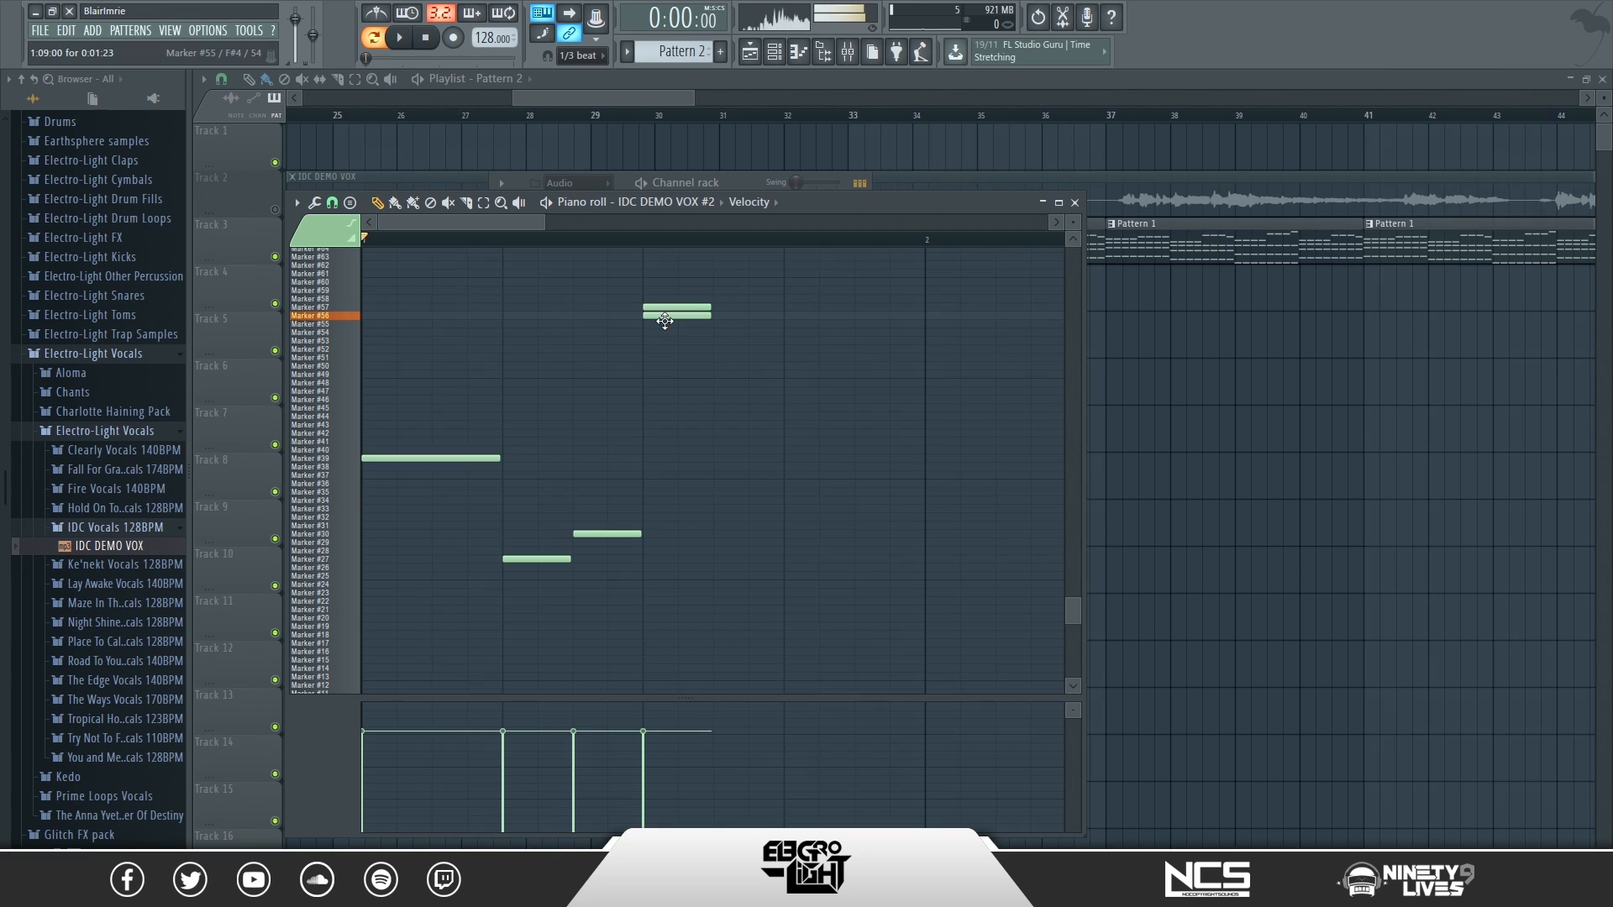
key("space")
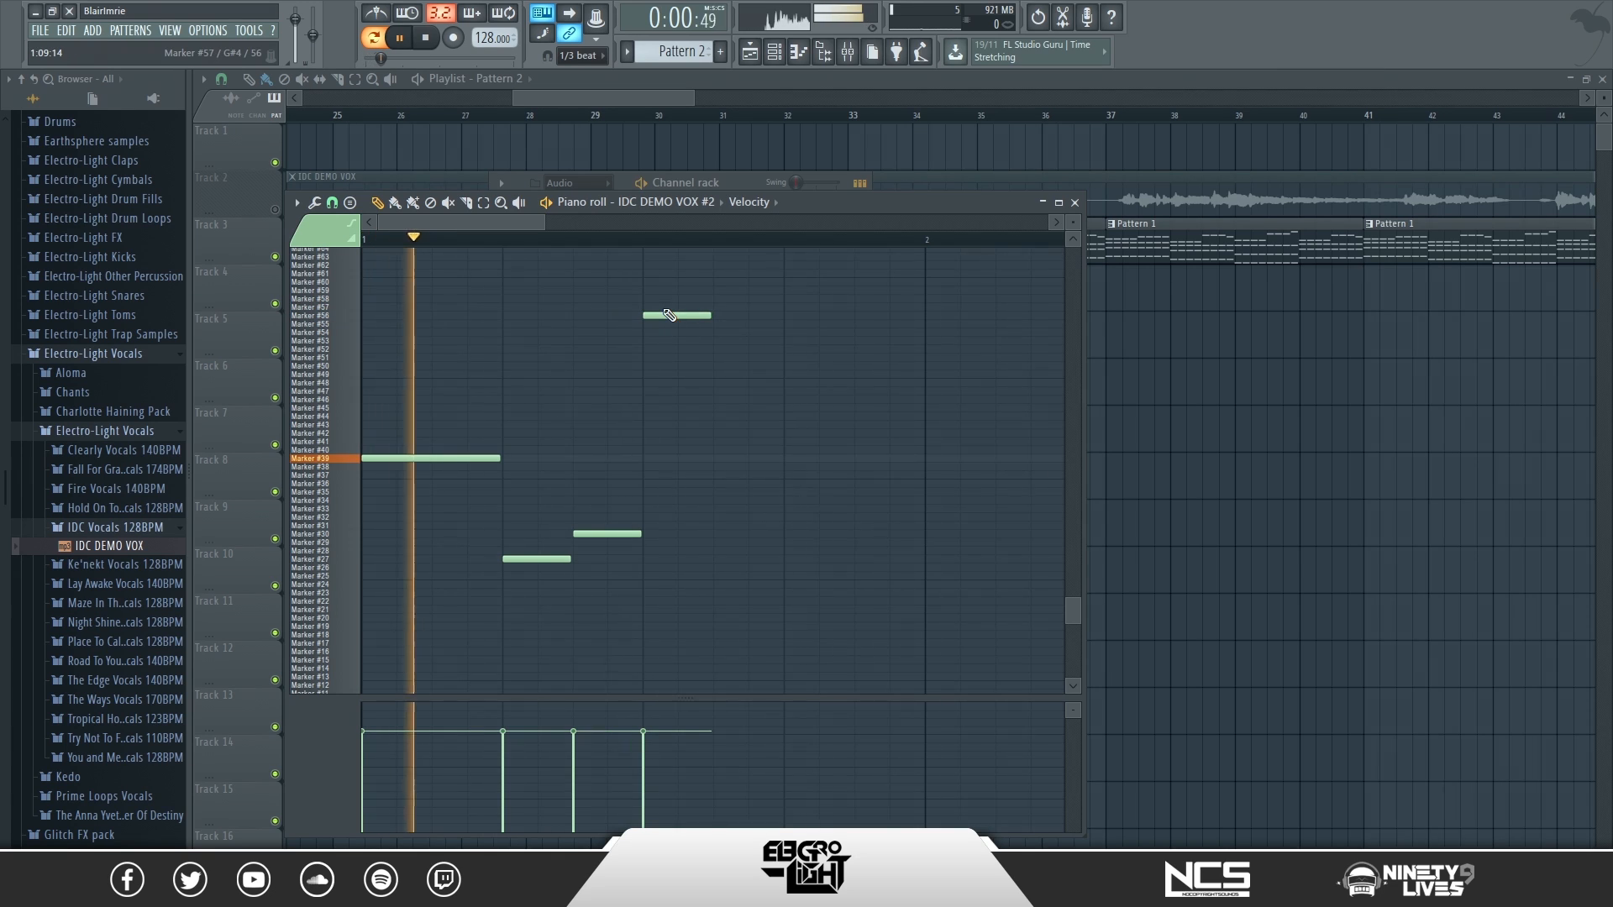
key("space")
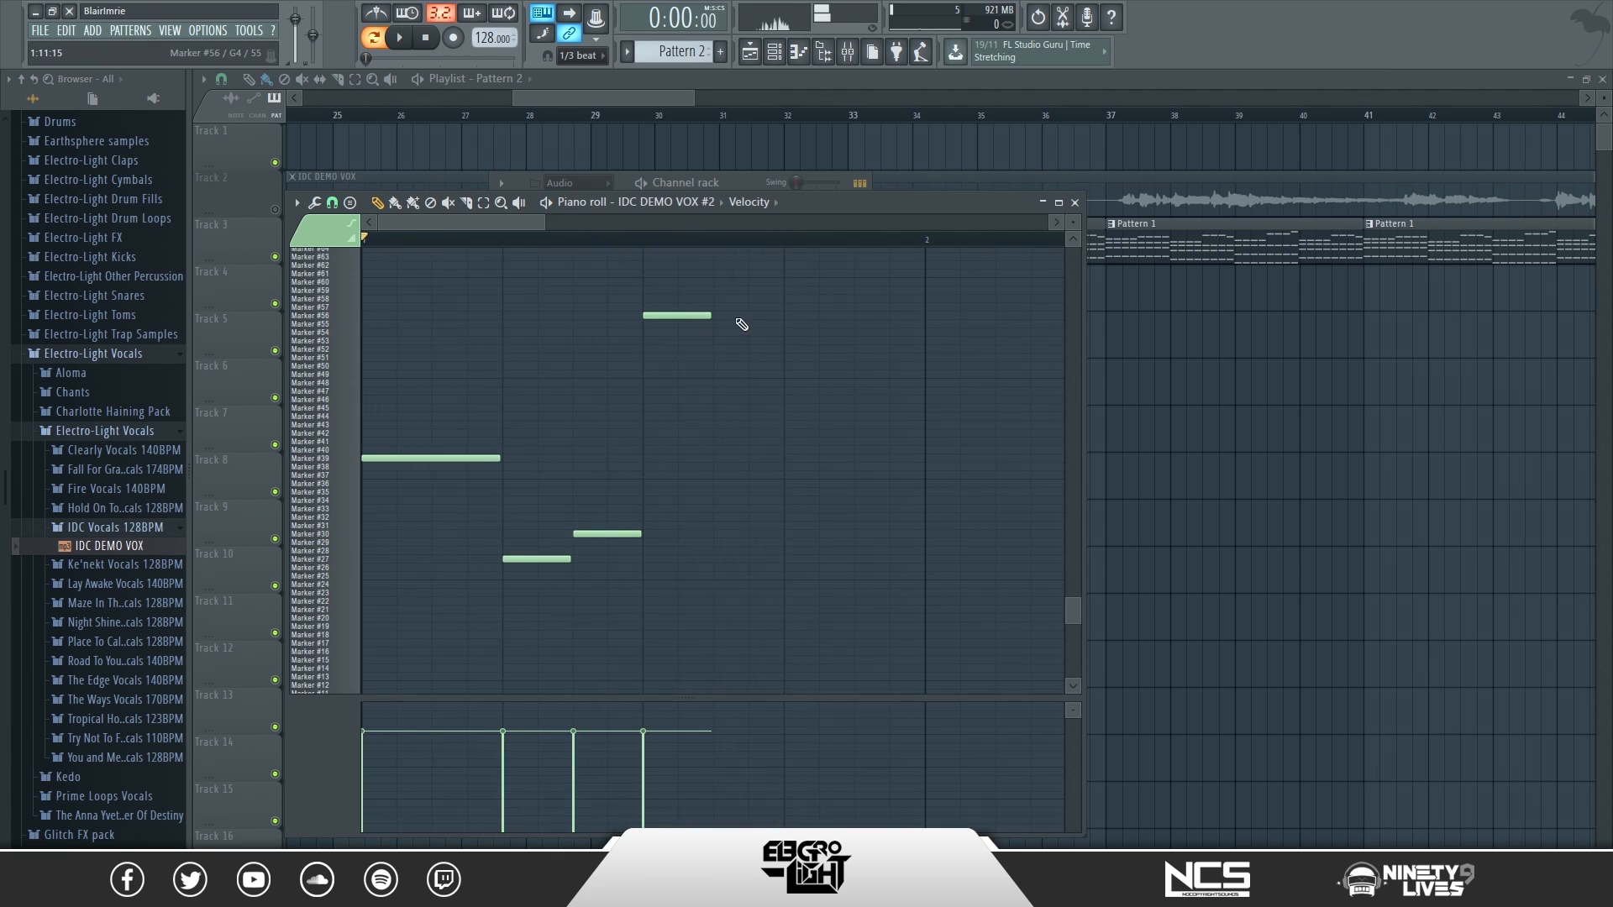
- Add a Marker #80 note, move its start to 1:13:00, and lengthen it to the end of bar 1 while auditioning
mouse_move(743, 282)
left_mouse_down()
mouse_move(750, 243)
mouse_move(746, 290)
mouse_move(745, 245)
mouse_move(739, 279)
left_mouse_up()
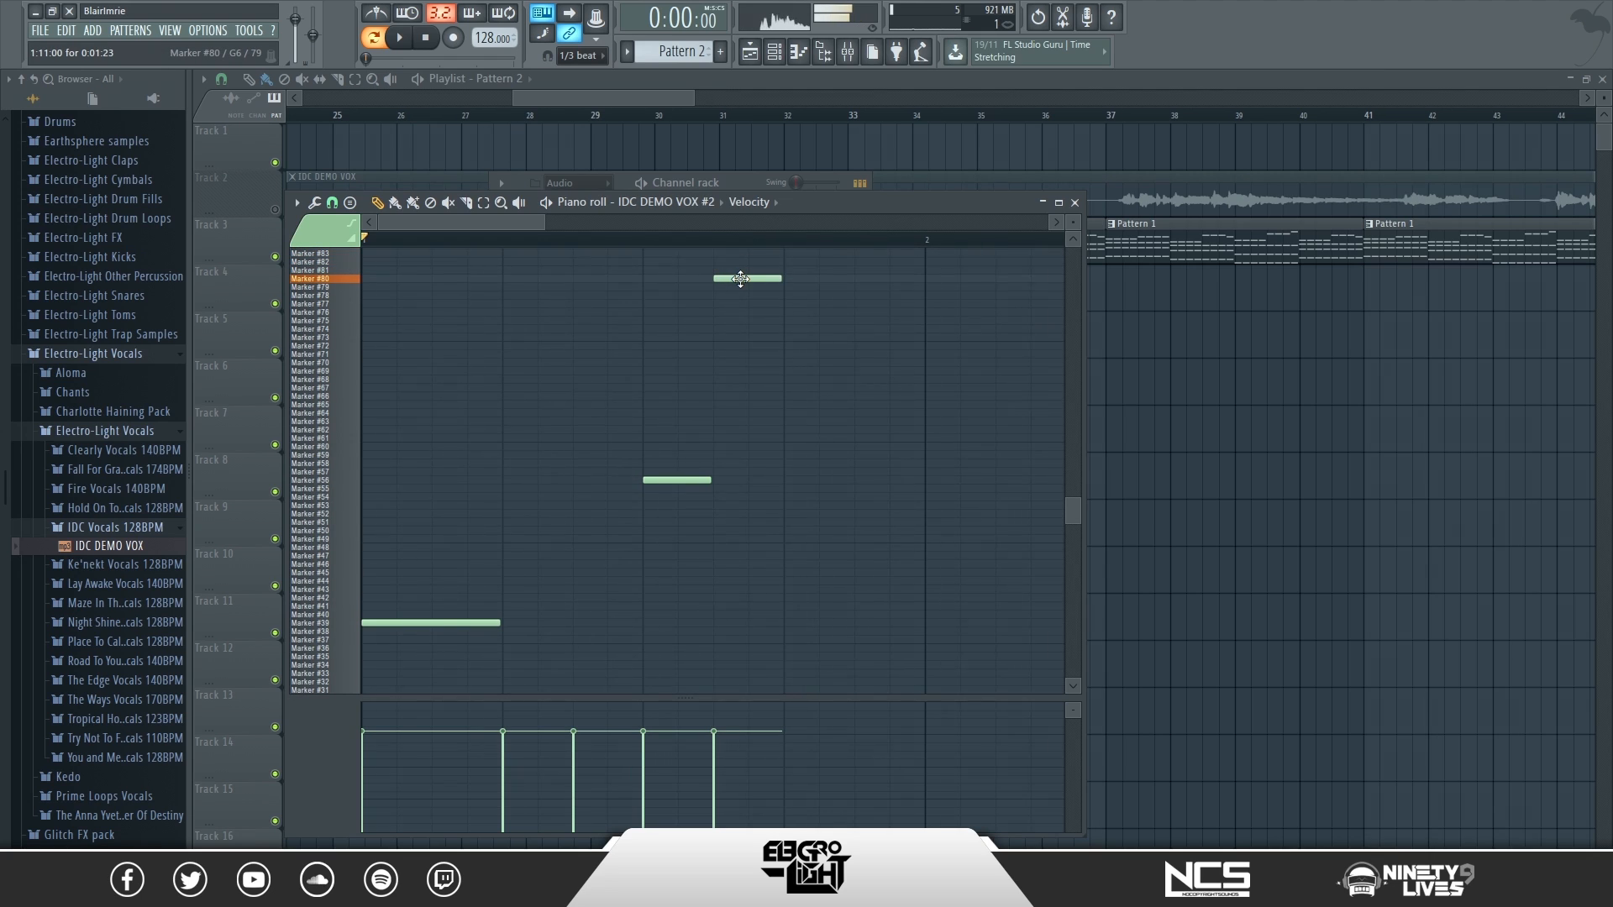
key("space")
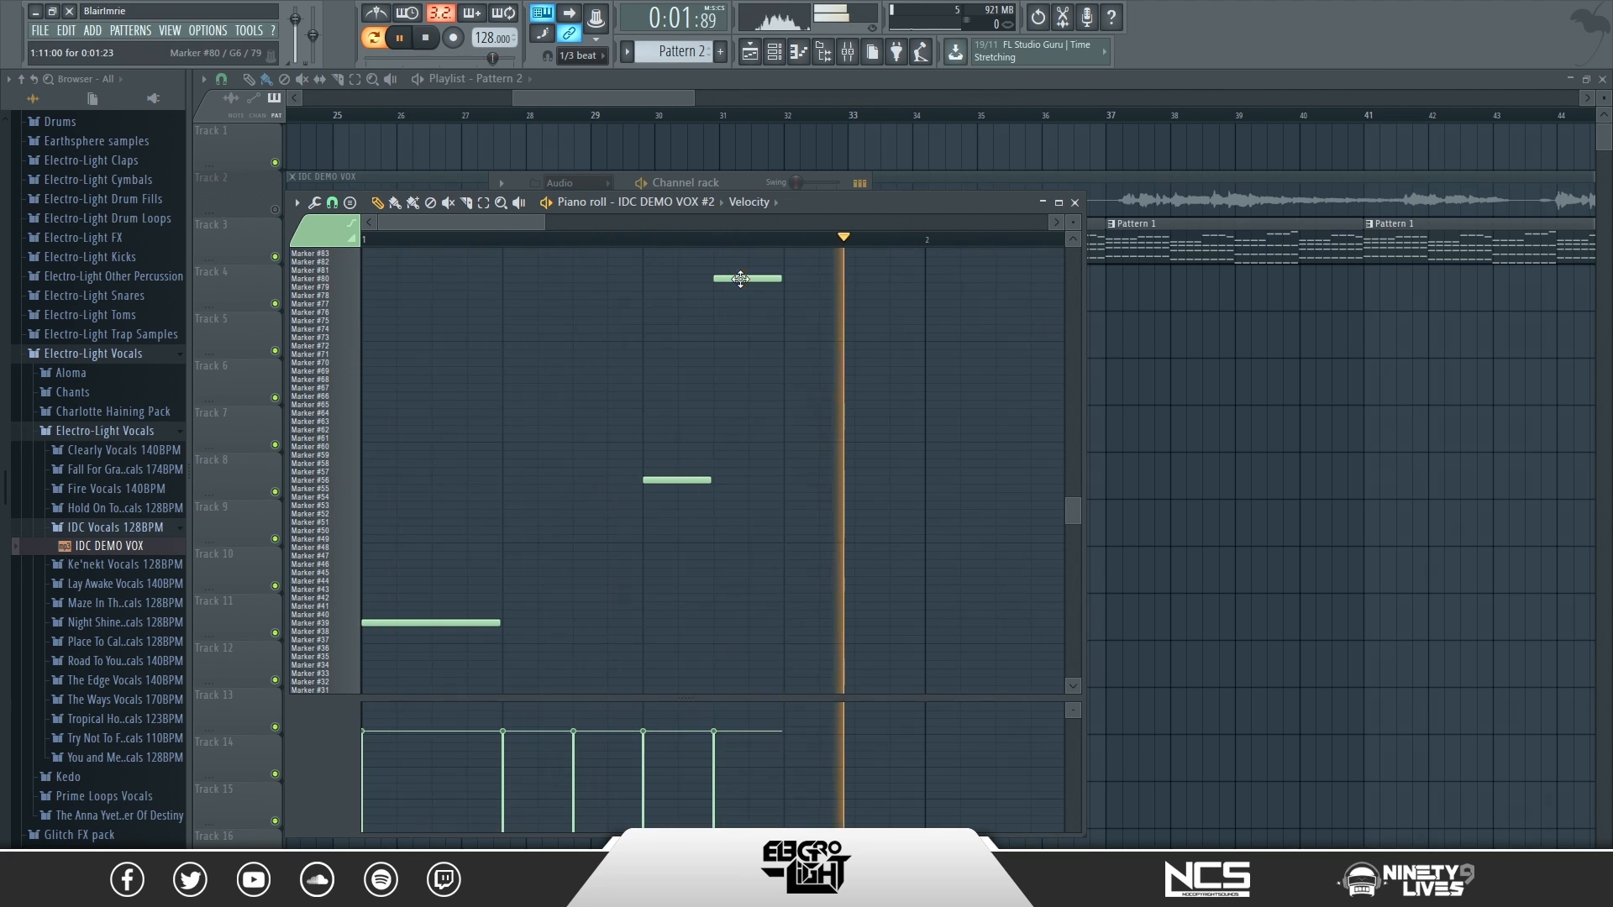
left_click_drag(545, 224, 766, 227)
key("space")
left_click_drag(524, 279, 537, 278)
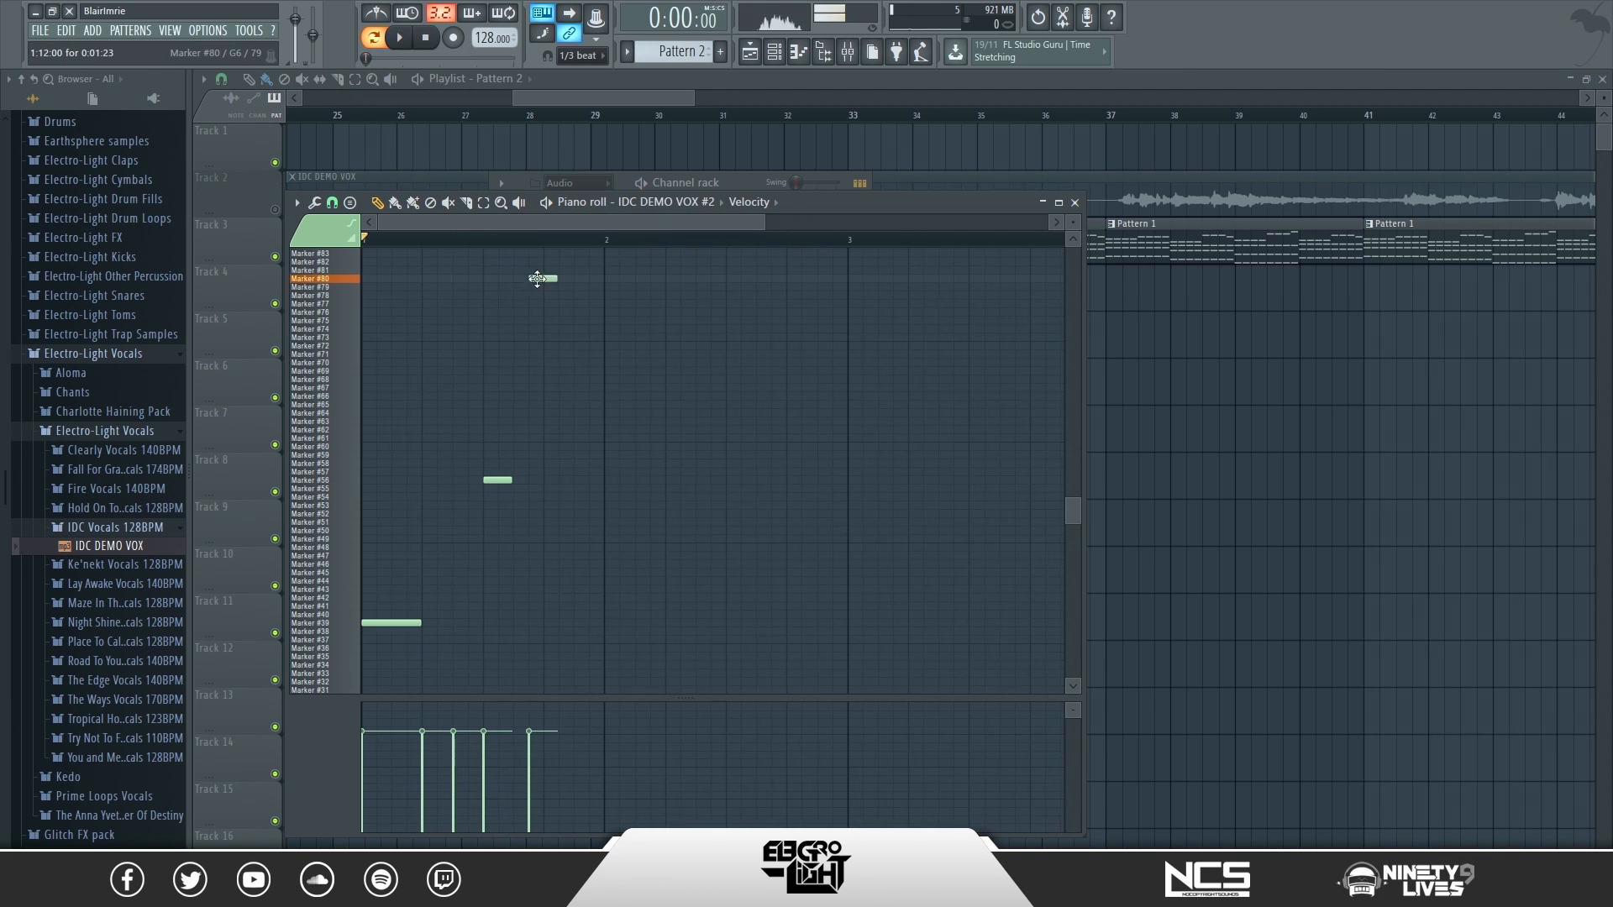
key("space")
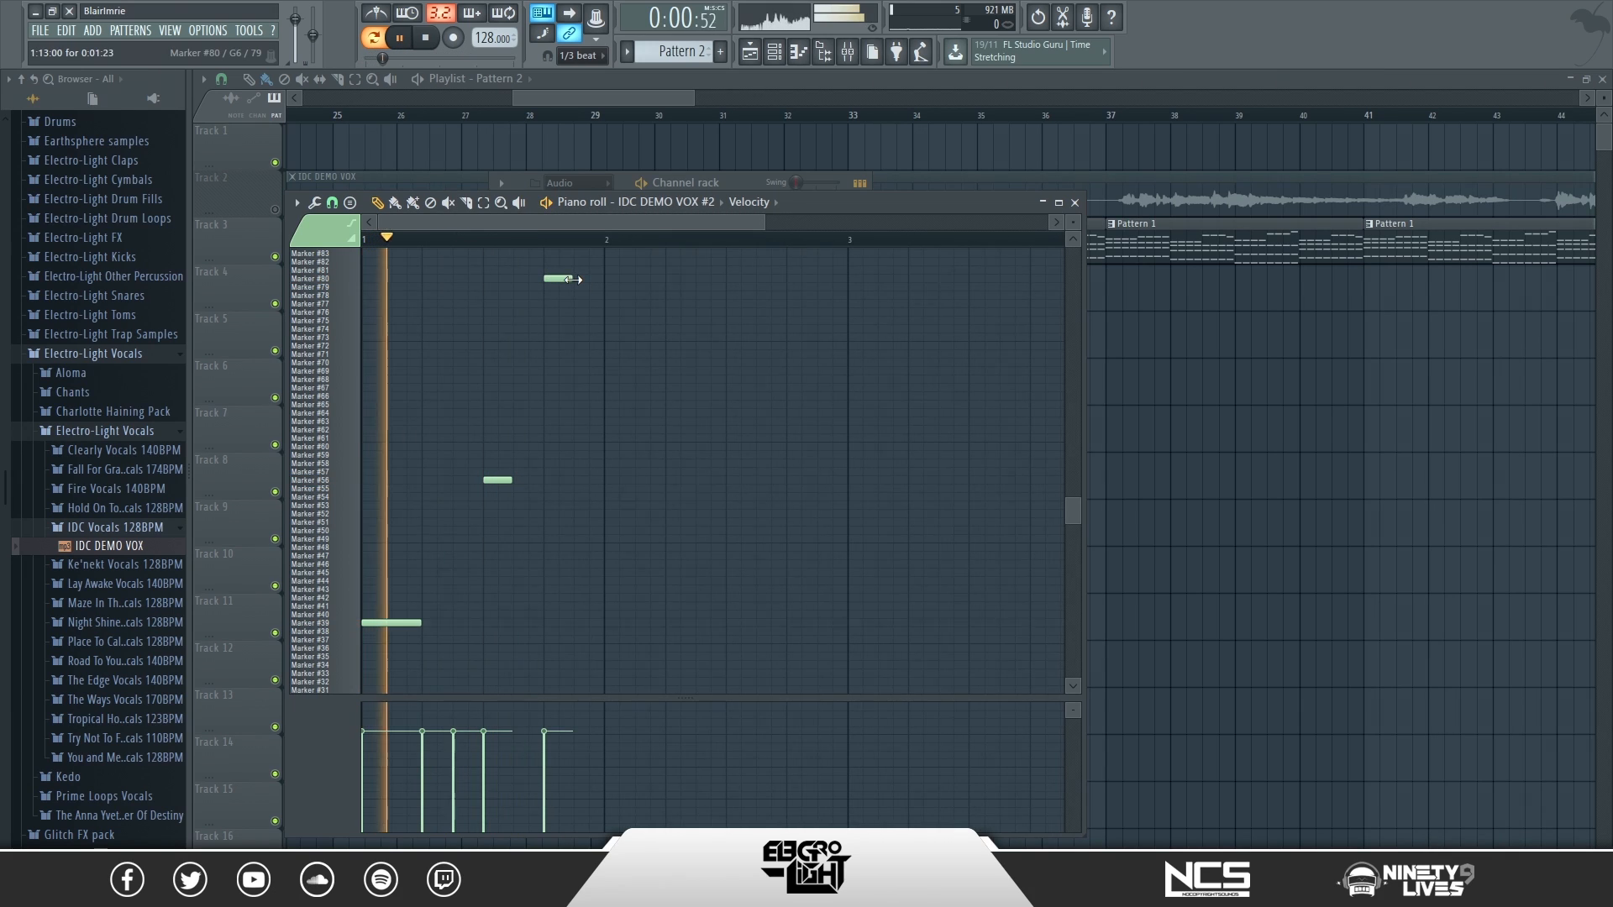
left_click_drag(572, 279, 603, 279)
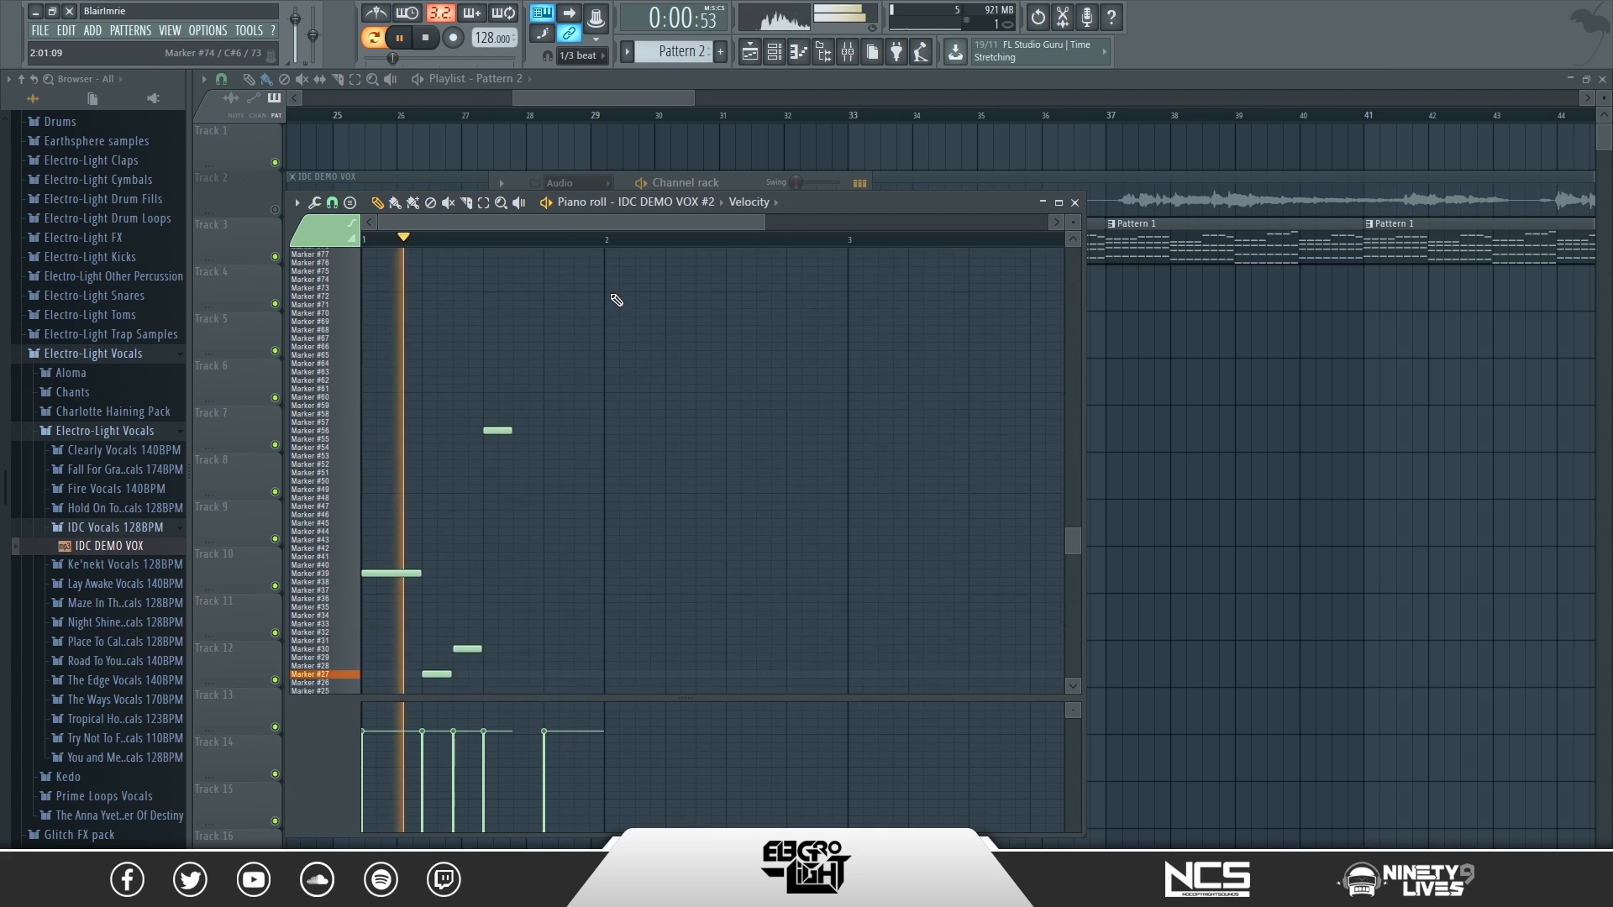
key("space")
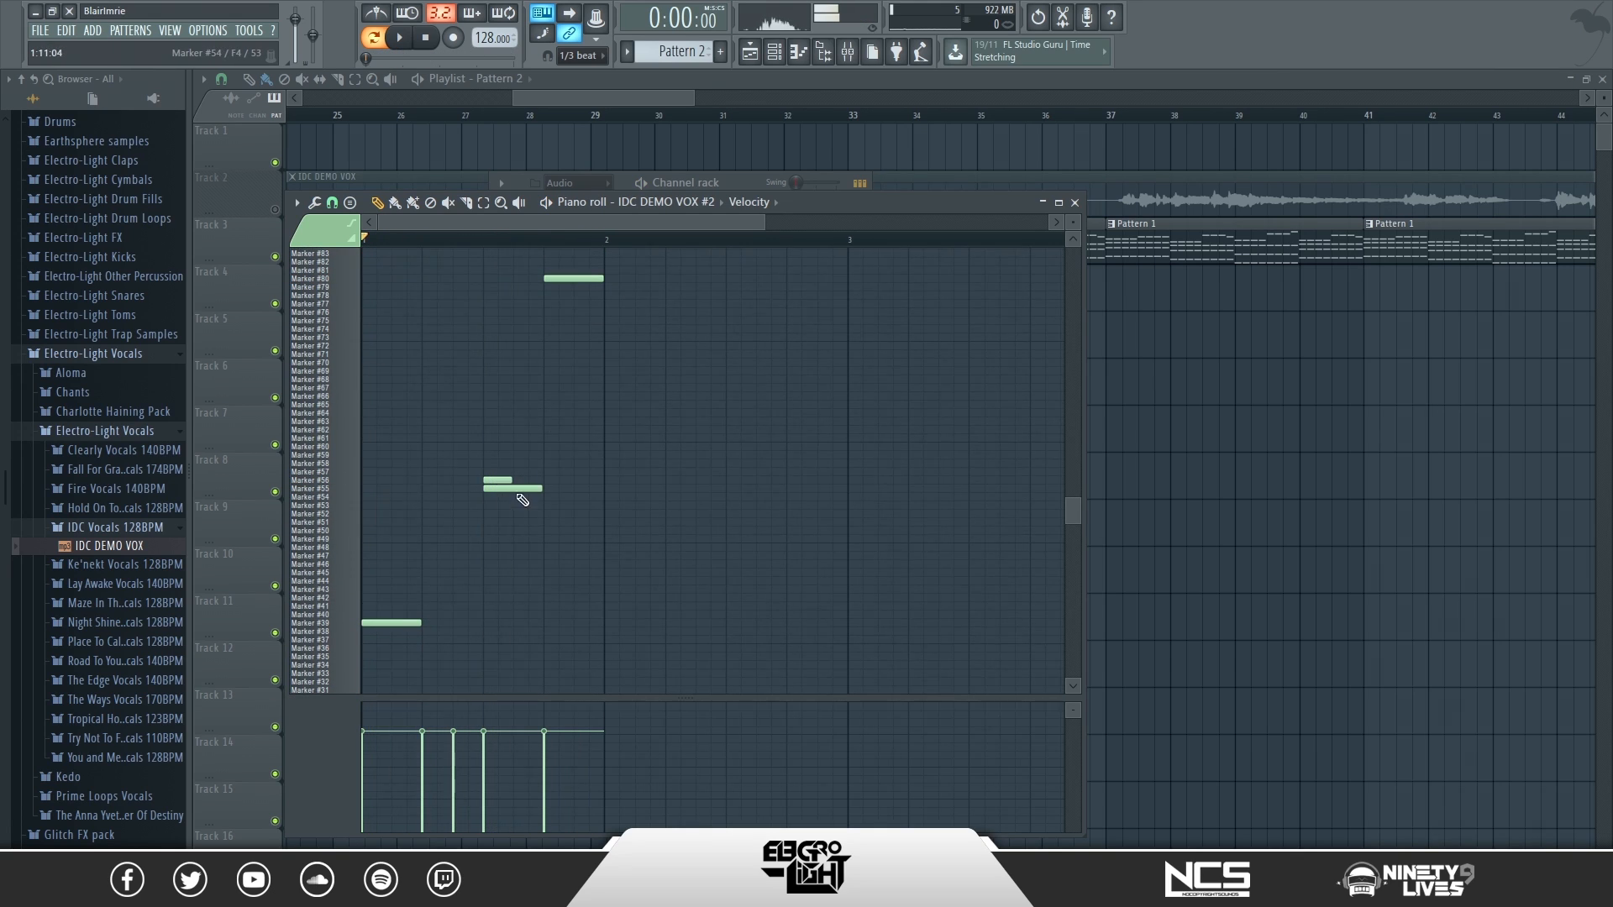
- Add a short Marker #49 note, audition it, and move it to 1:11:00 between the Marker #56 and Marker #80 notes
mouse_move(571, 454)
left_mouse_down()
mouse_move(581, 554)
mouse_move(580, 540)
left_mouse_up()
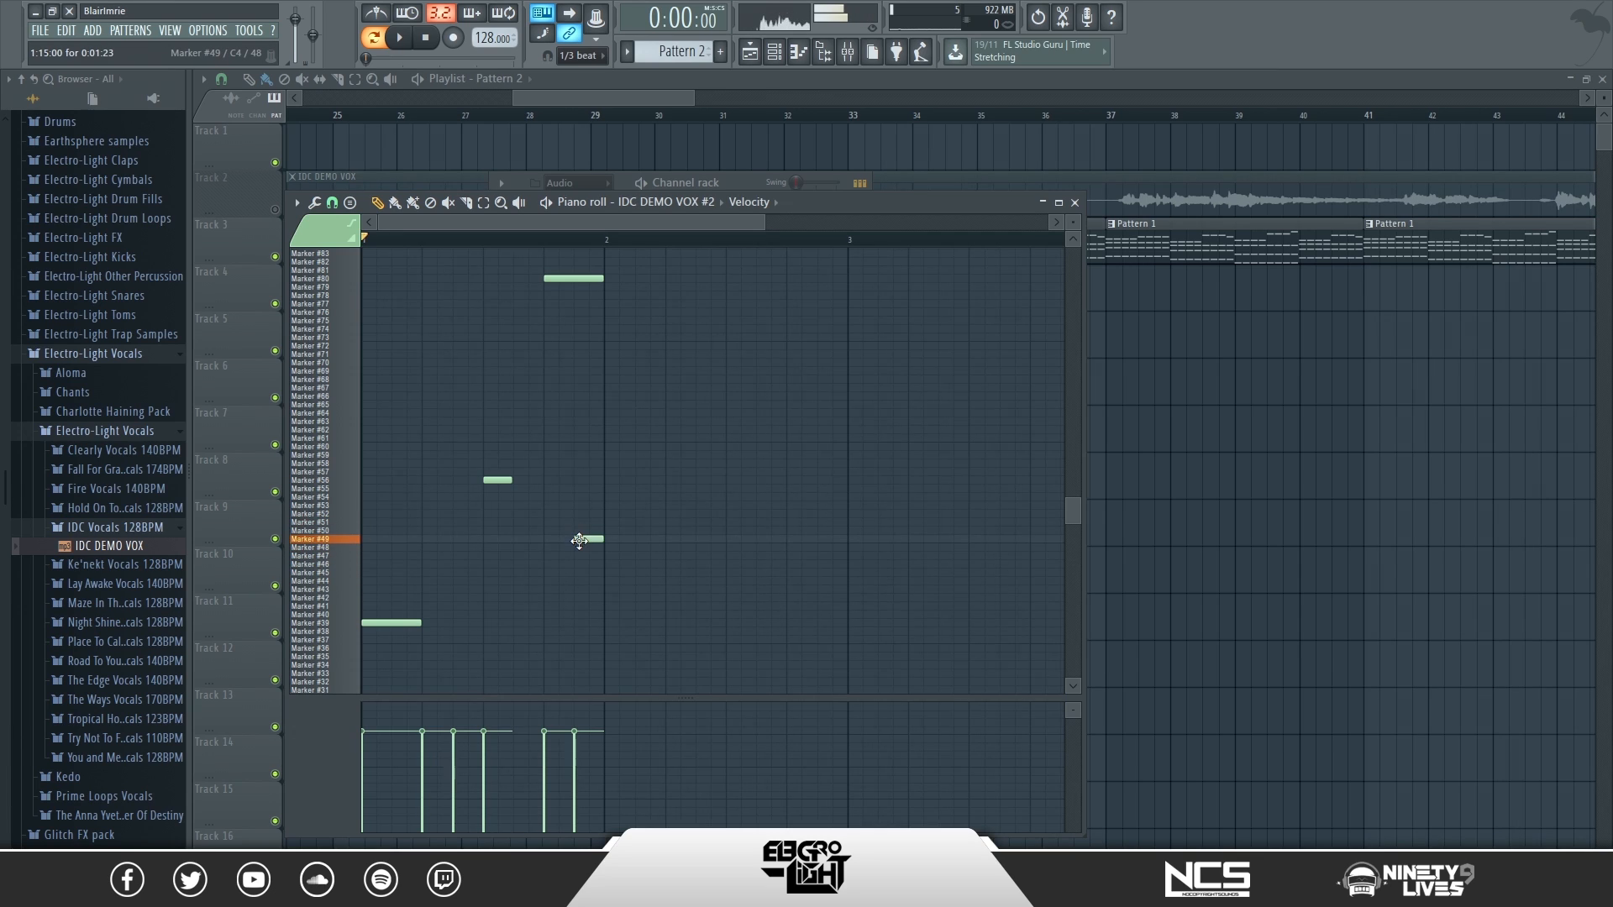
key("space")
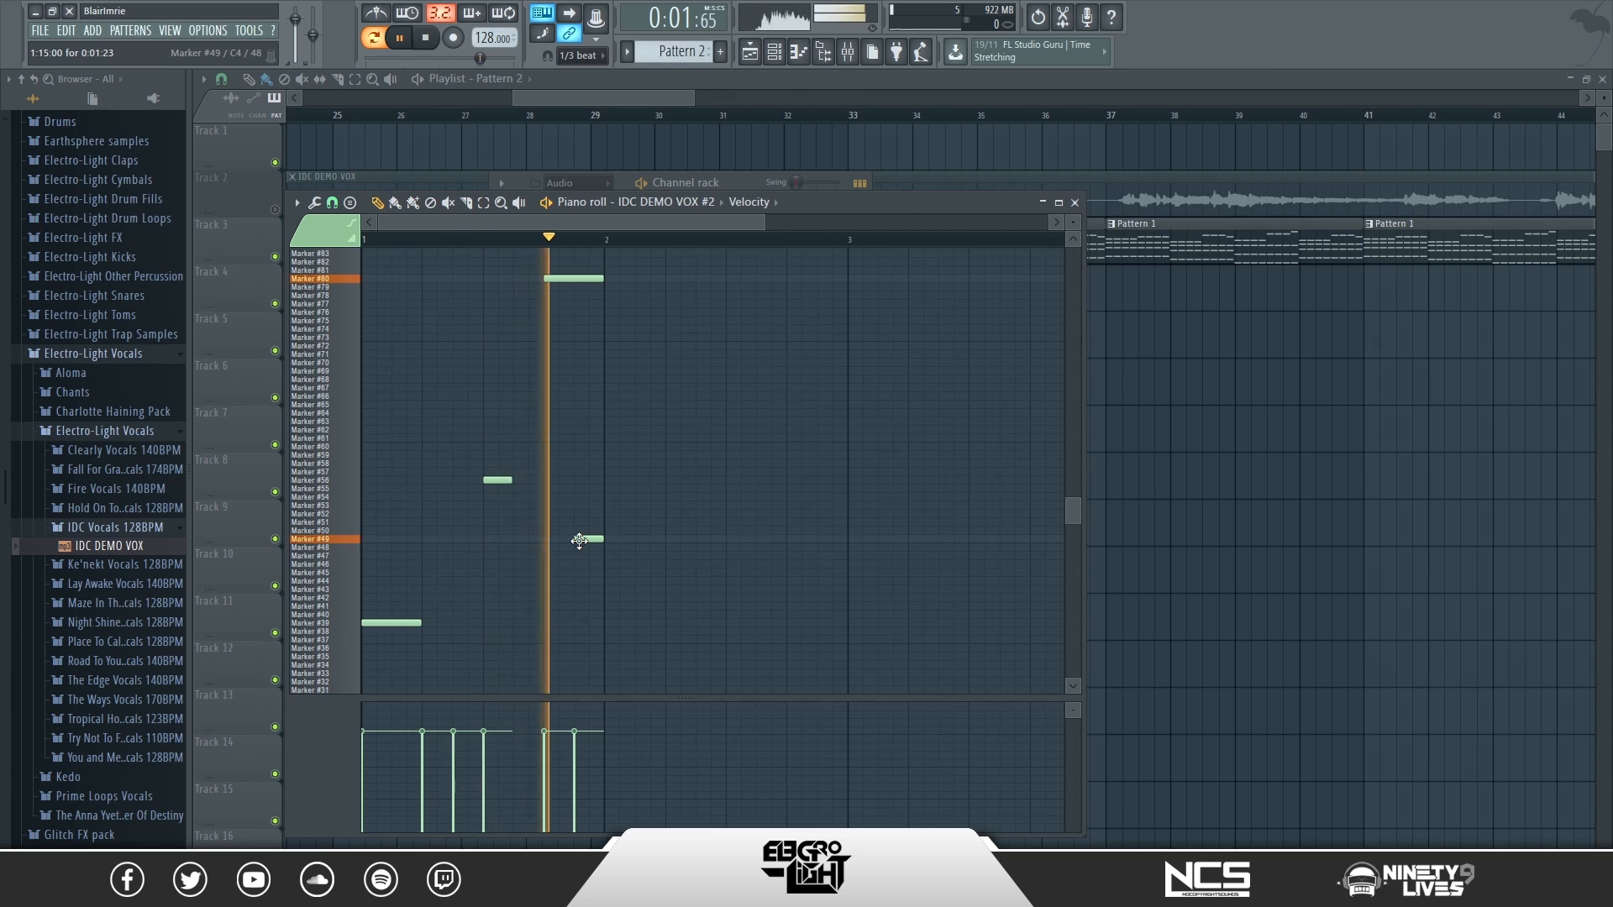
key("space")
mouse_move(582, 539)
left_mouse_down()
mouse_move(612, 544)
mouse_move(518, 538)
left_mouse_up()
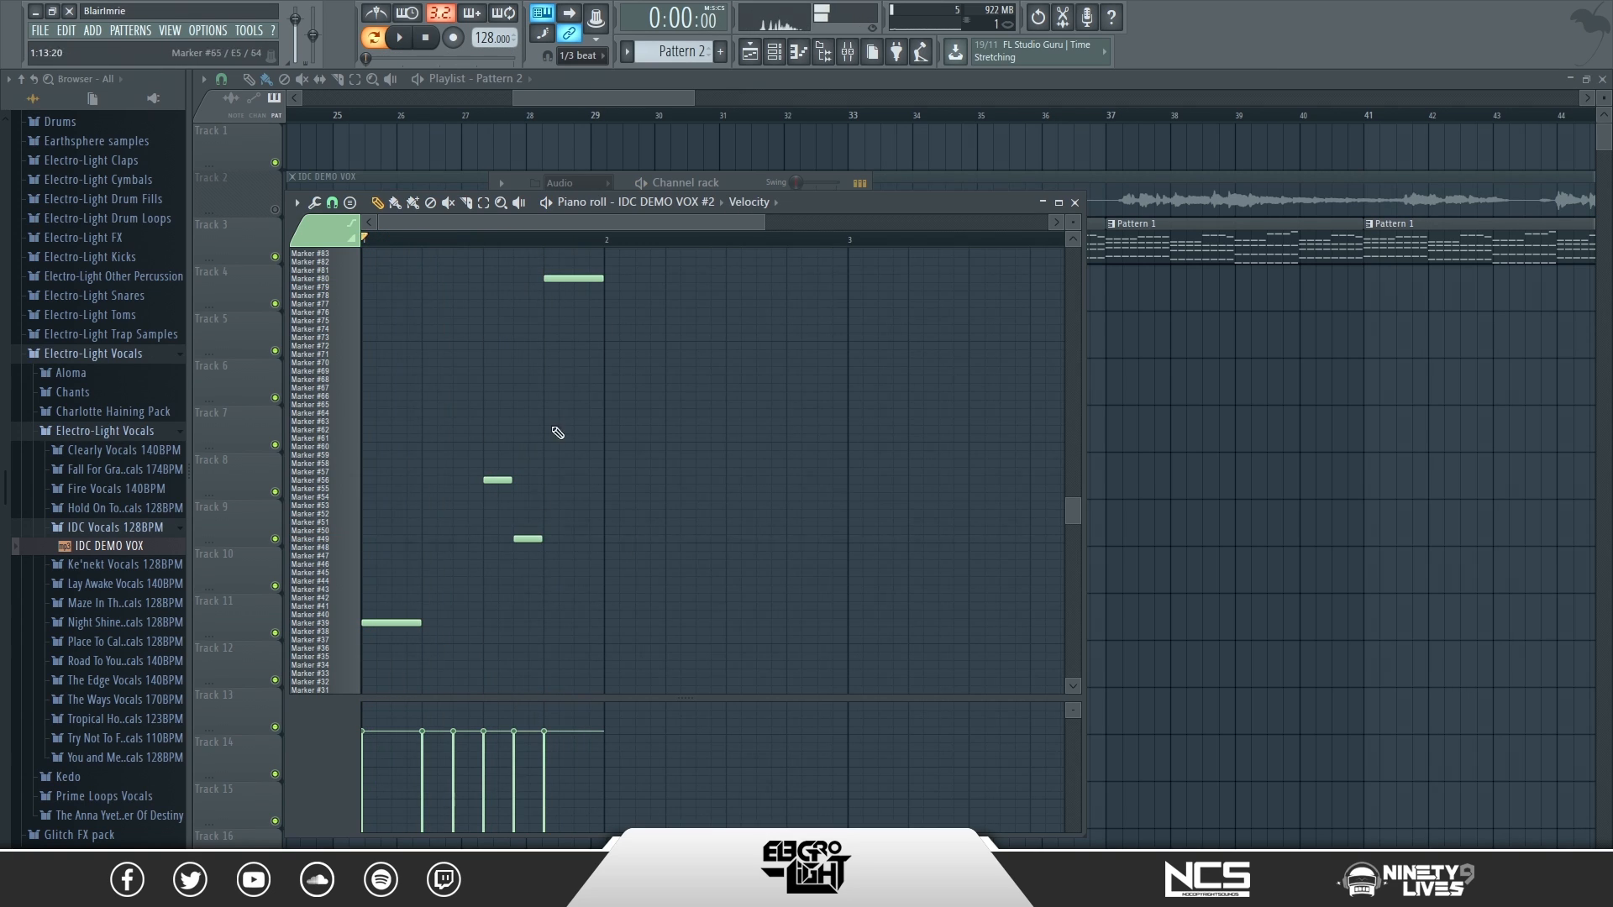
- Return to the playlist and play the song from bar 29 to hear the vocal chops with the chords
left_click(590, 99)
left_click(587, 113)
key("space")
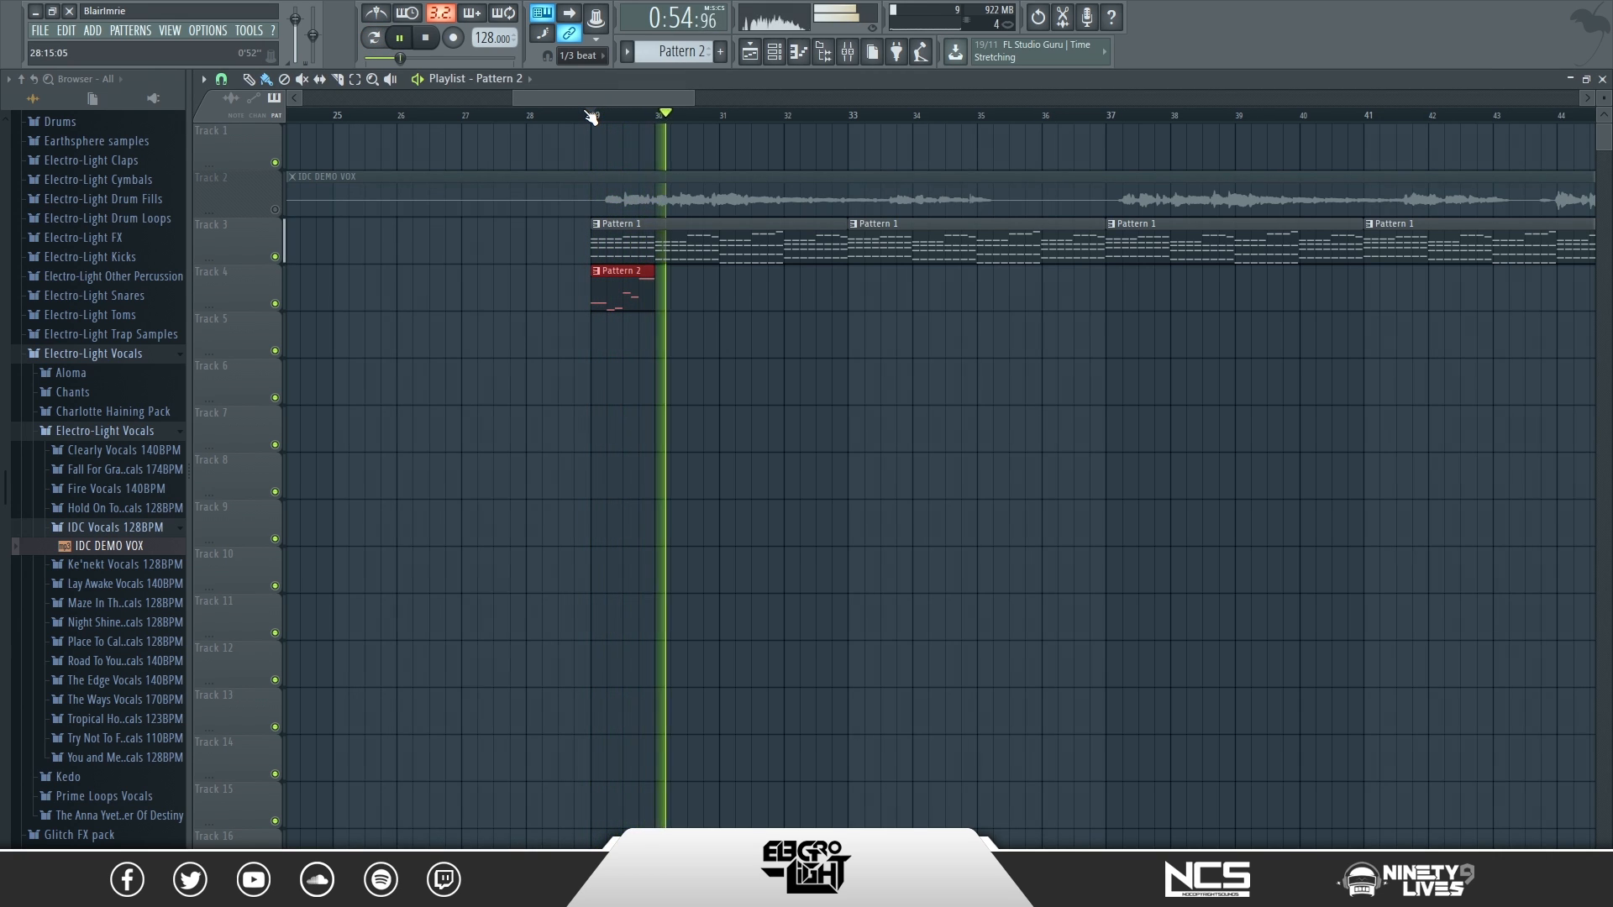
key("space")
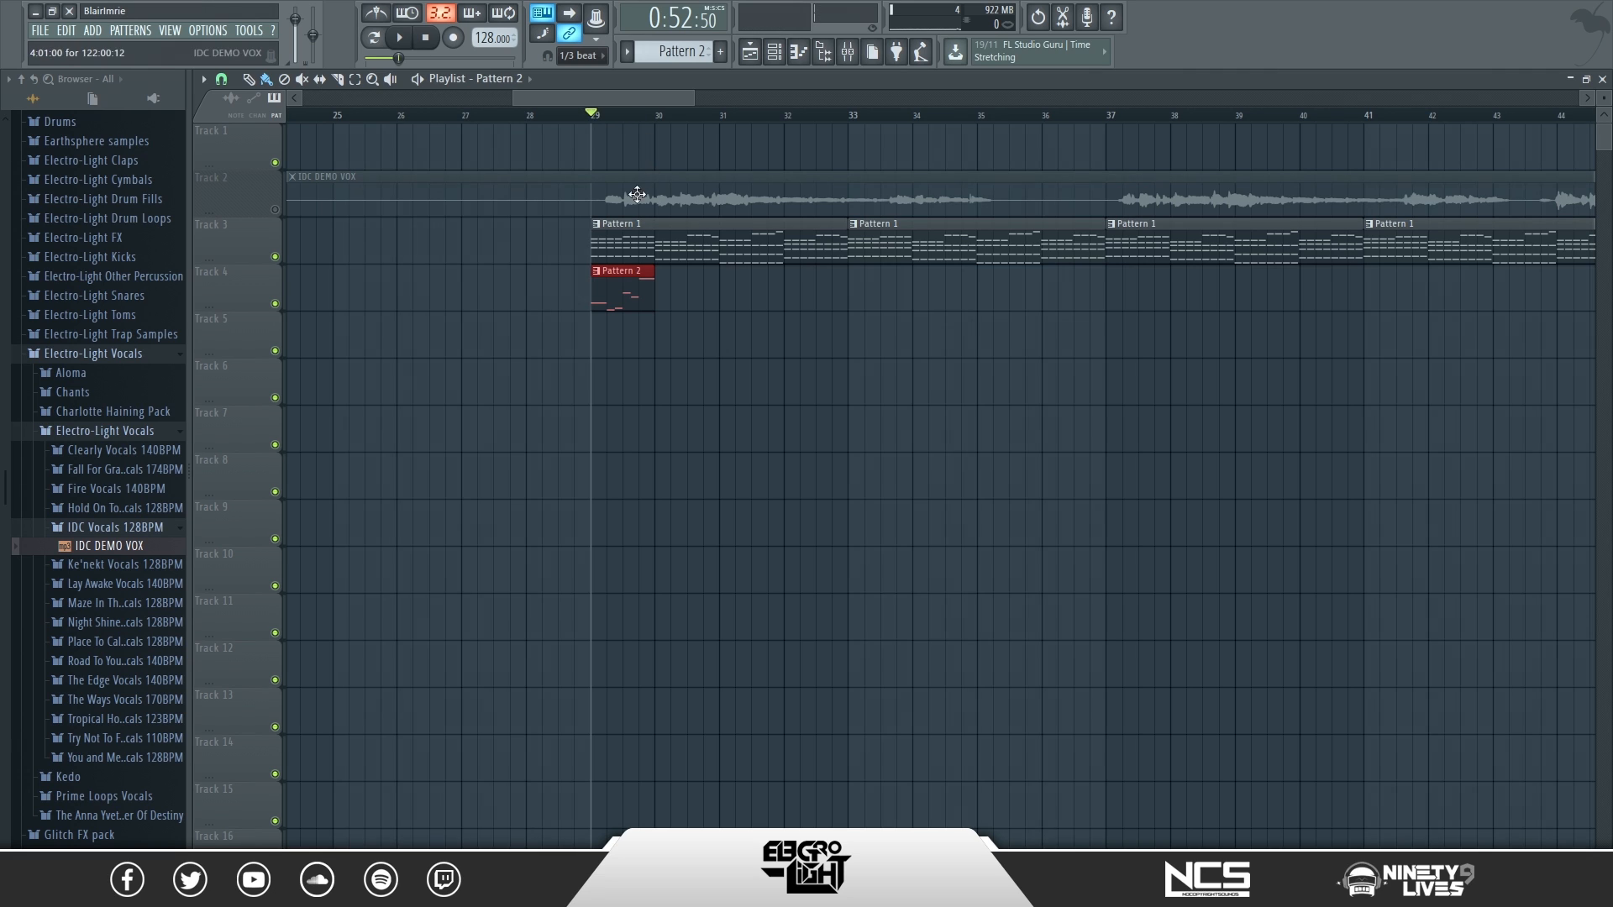
- Try a trial Marker #56 note at 1:11:00 in Pattern 2 with its pitch lowered by 1200 cents, and close the piano roll
double_click(626, 310)
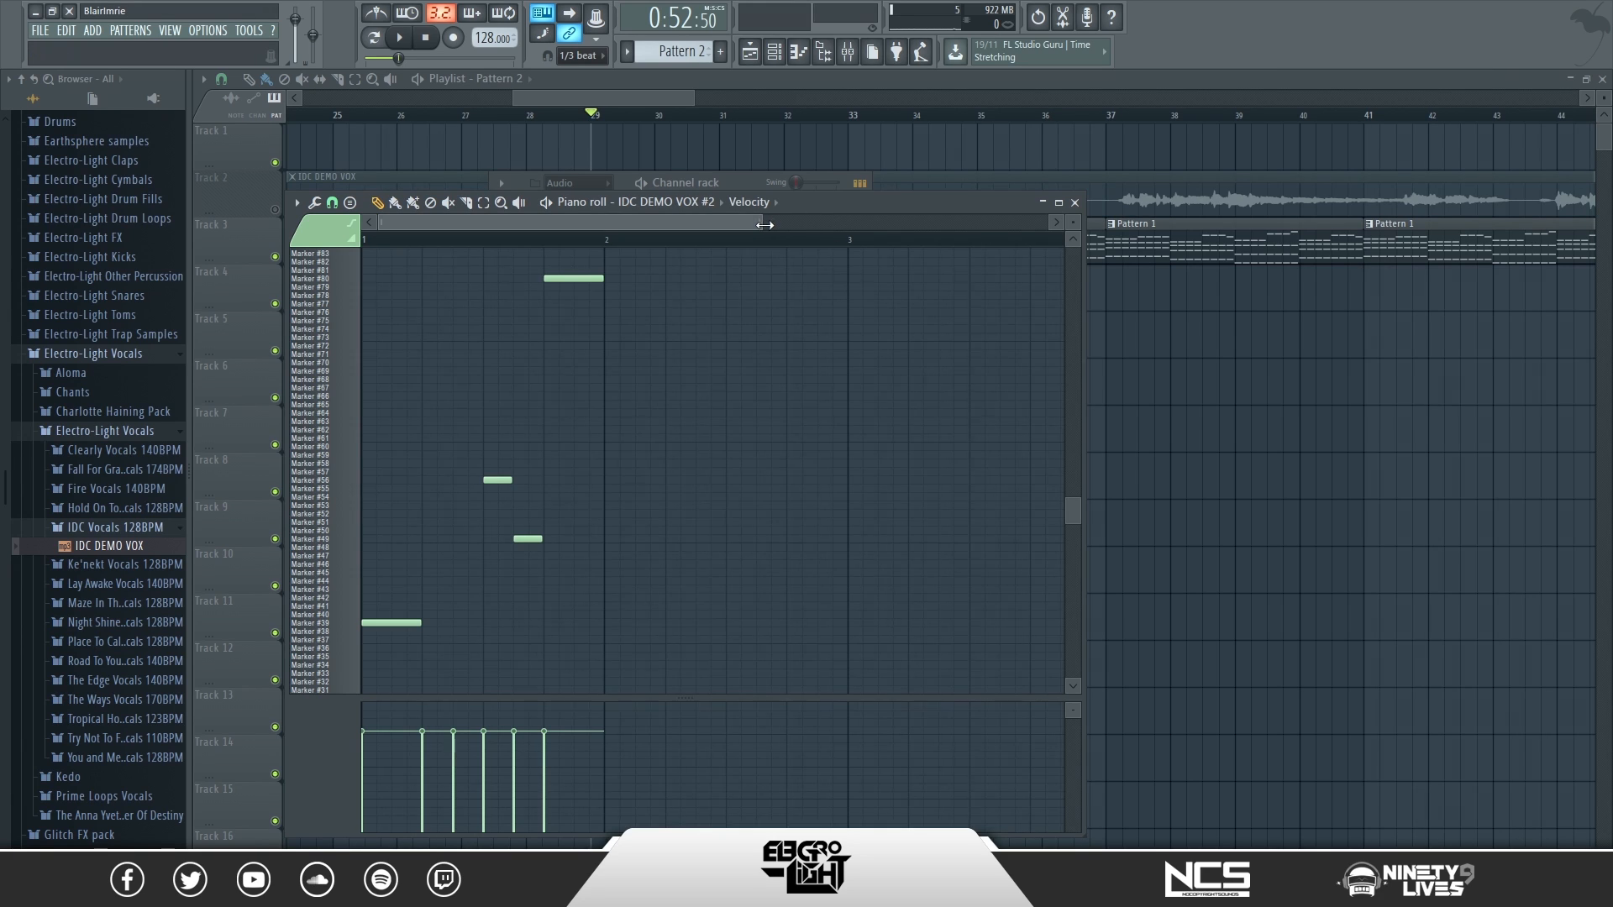
left_click_drag(759, 223, 573, 223)
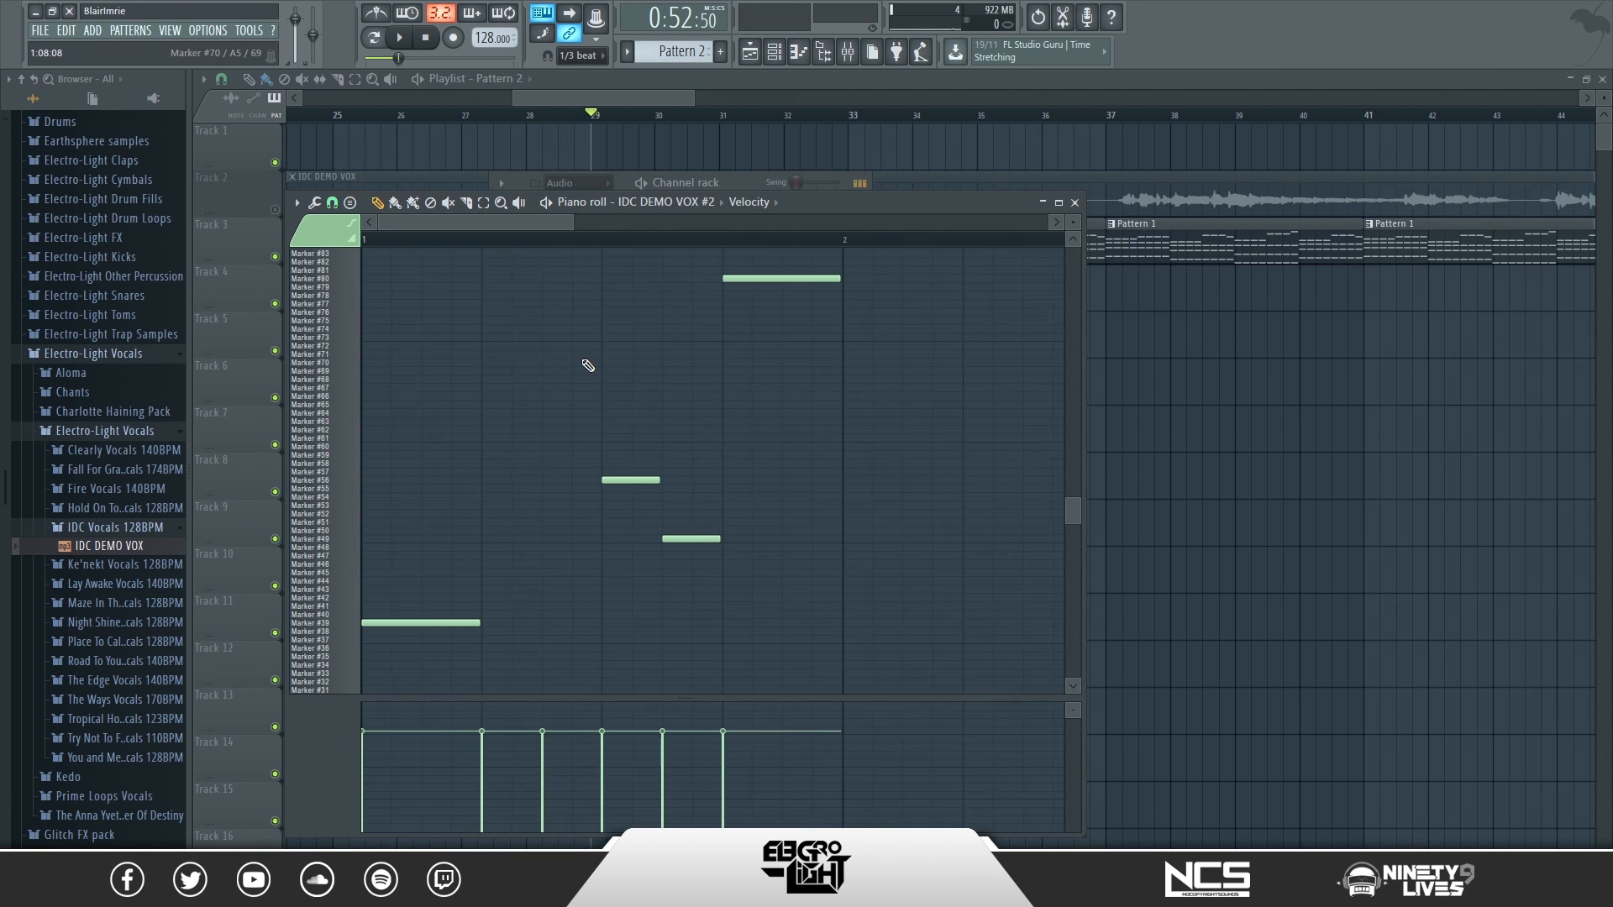
scroll(663, 519, "down", 1)
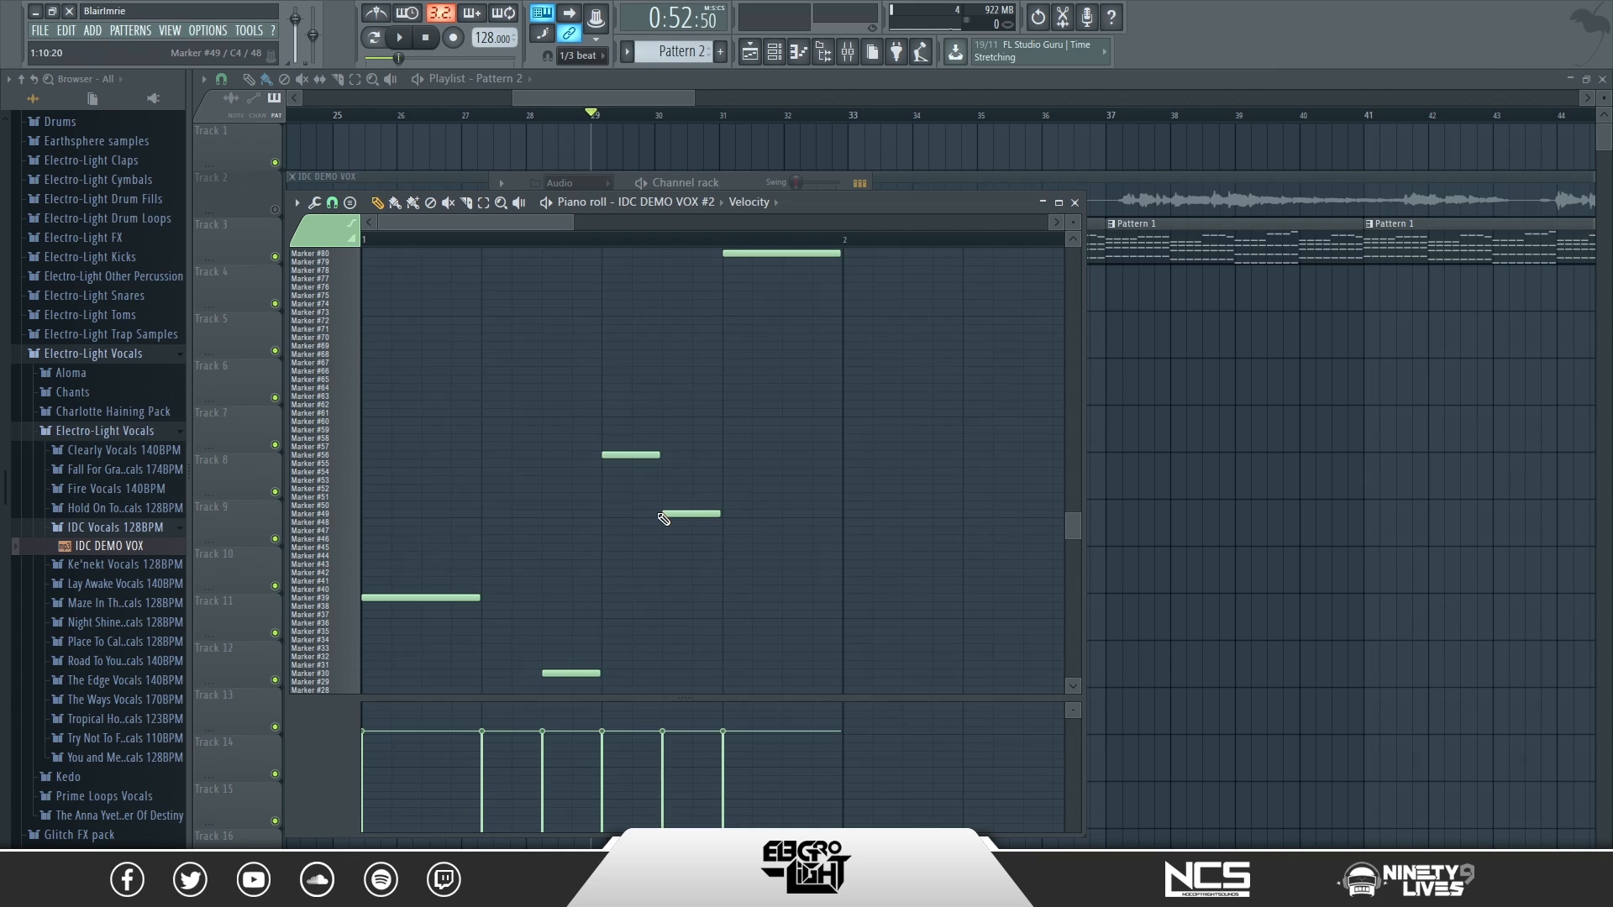
left_click(620, 455)
double_click(666, 454)
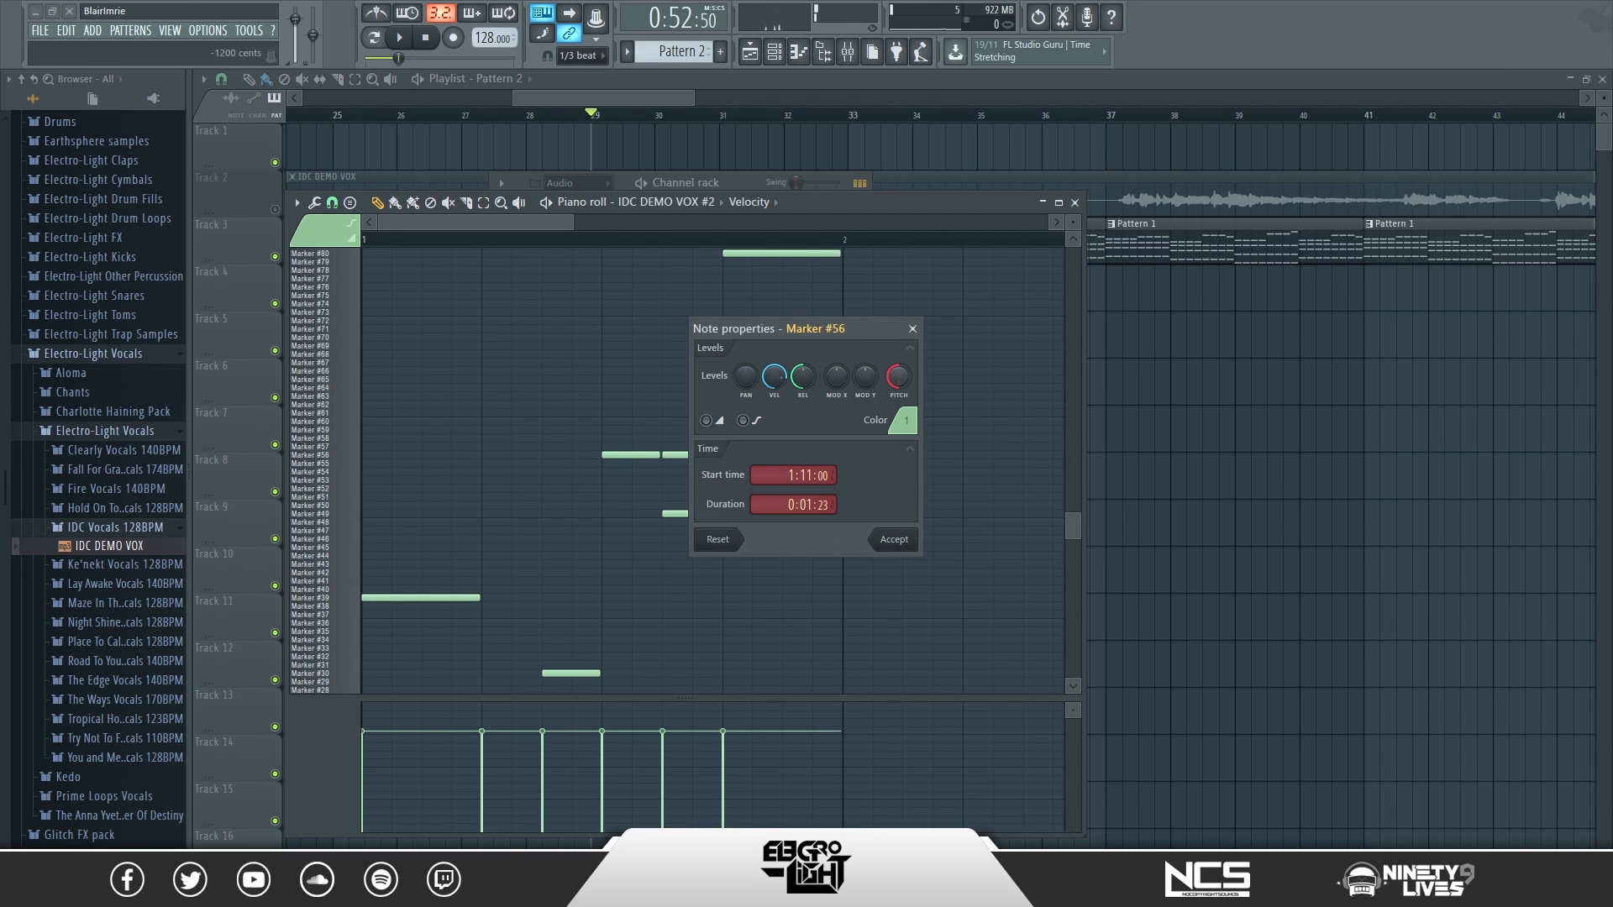
left_click(906, 536)
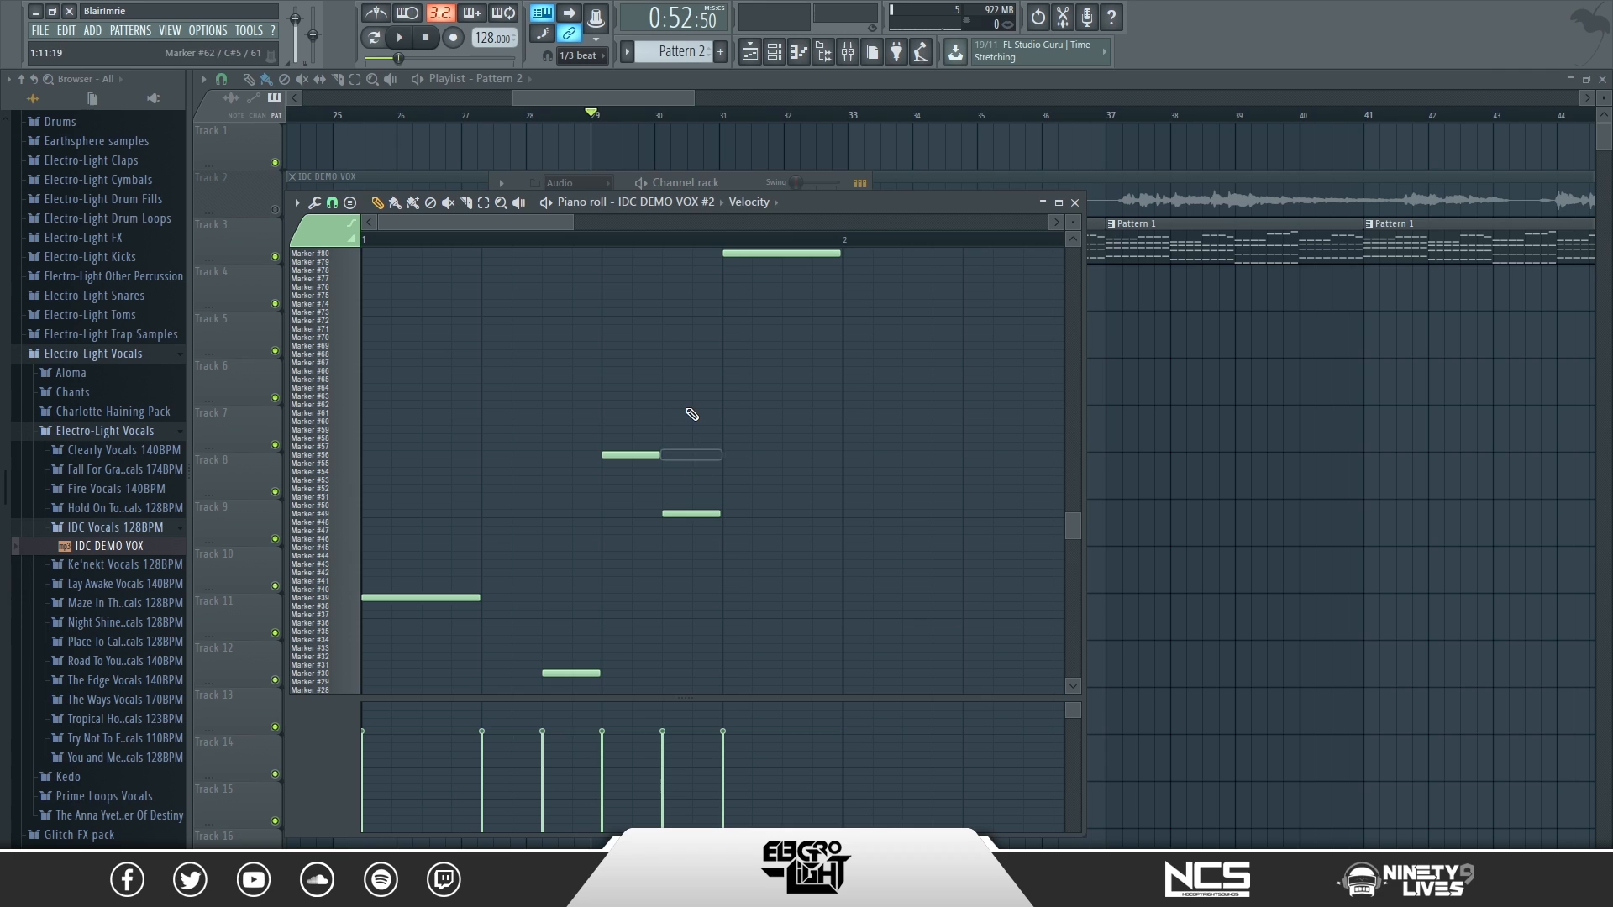
left_click(1074, 203)
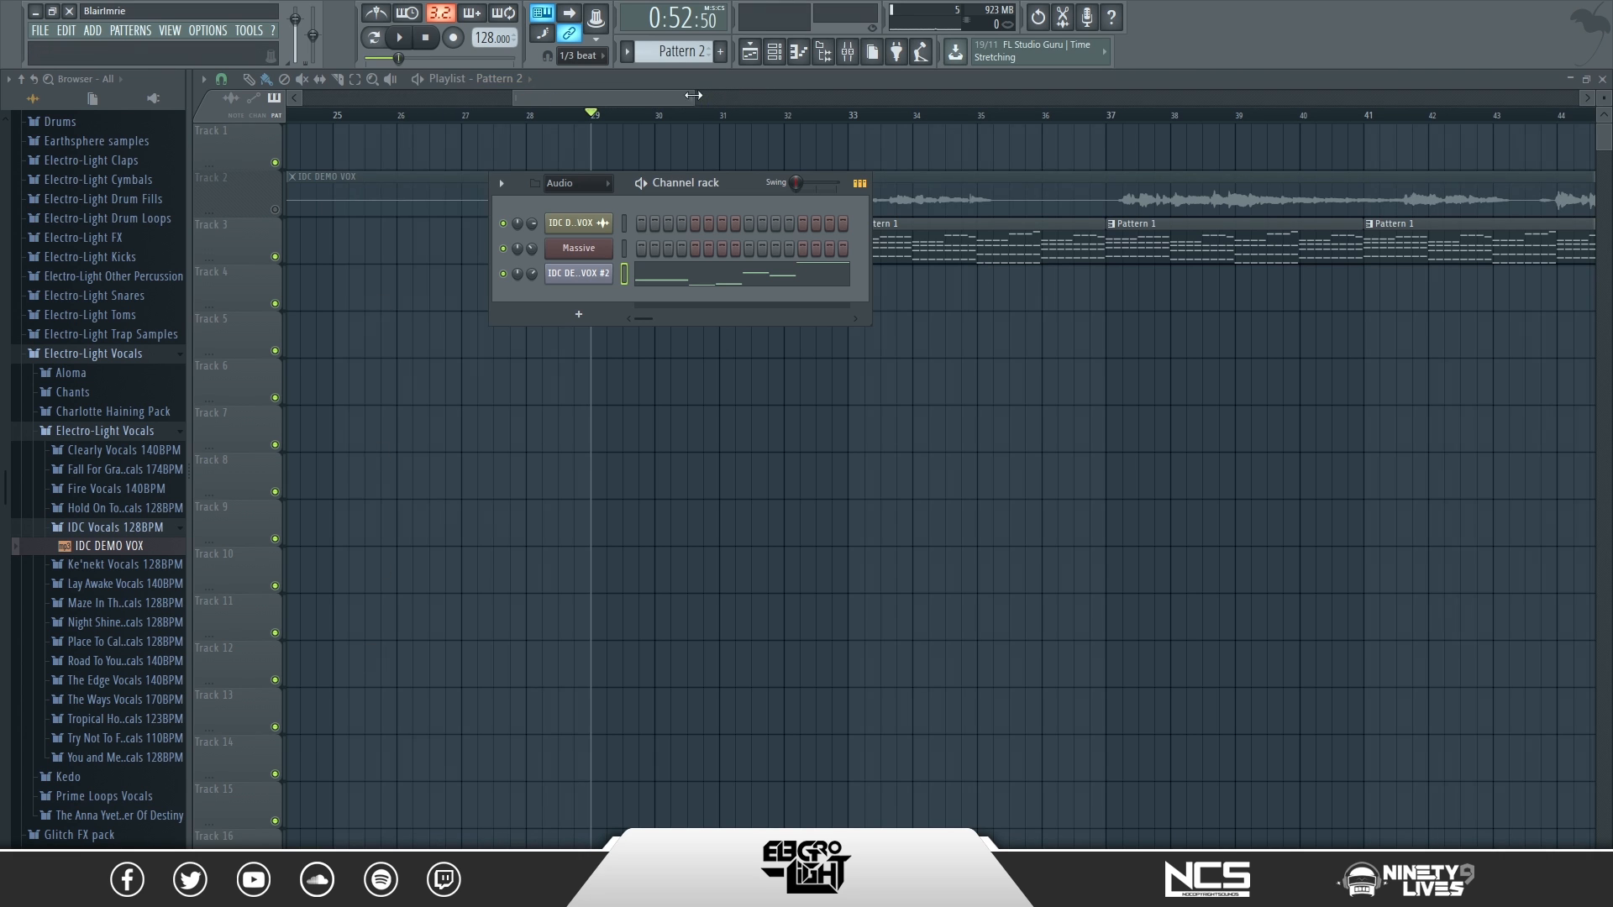
- Reopen the IDC DEMO VOX #2 piano roll, review the existing vocal chop notes, and play the song from bar 29
left_click_drag(689, 103, 748, 98)
double_click(454, 292)
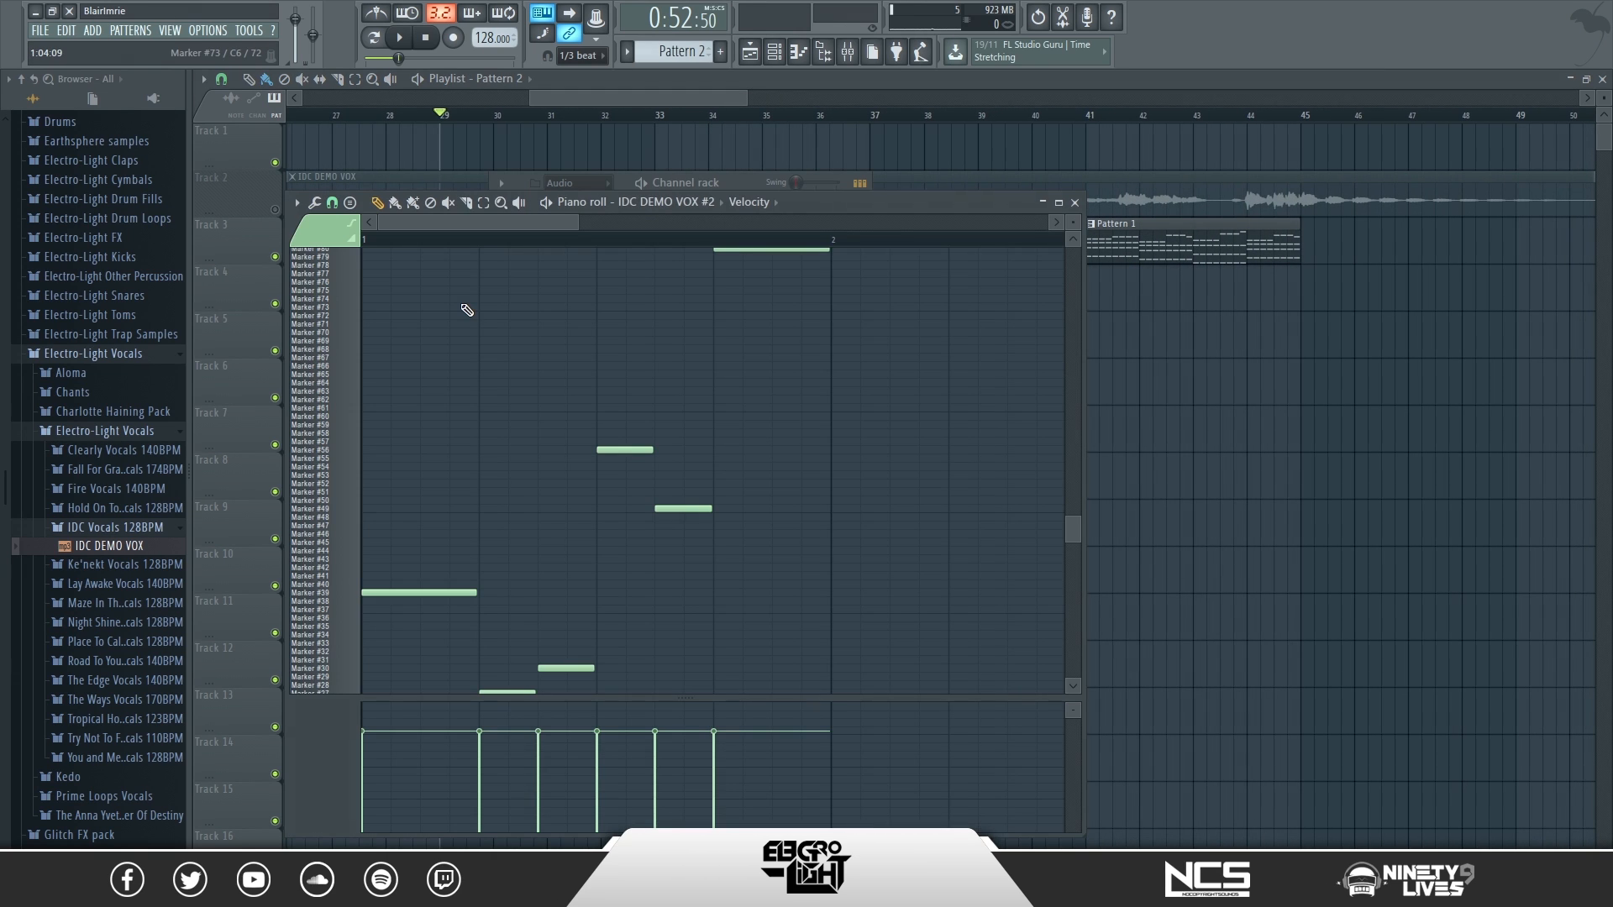
scroll(483, 332, "down", 5)
scroll(442, 386, "up", 3)
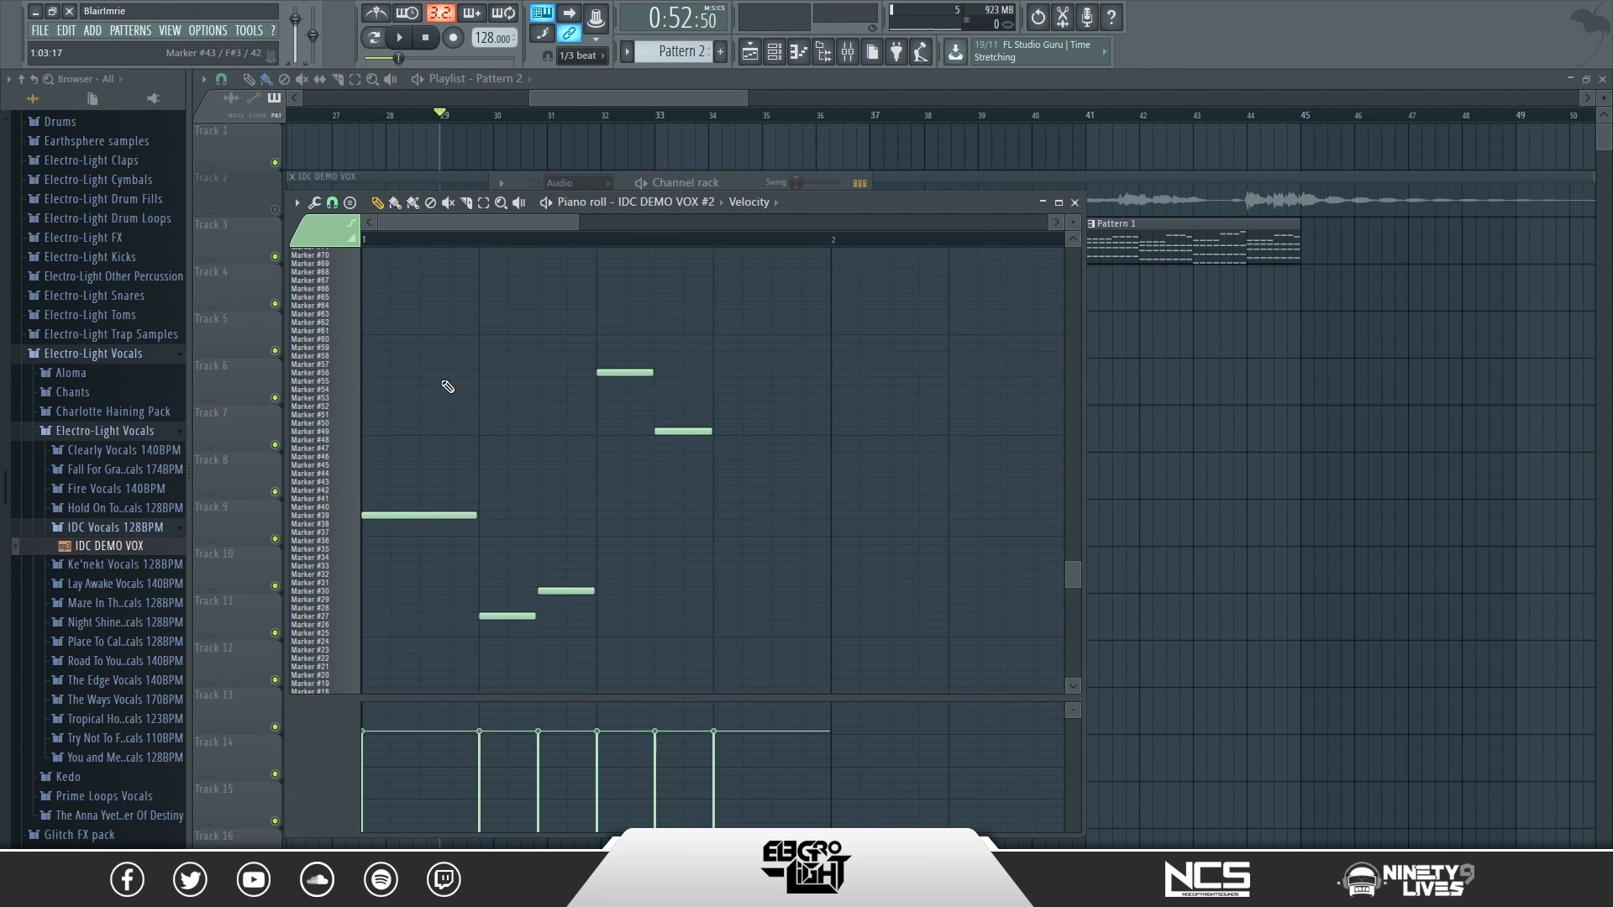
scroll(433, 403, "down", 4)
scroll(432, 395, "up", 8)
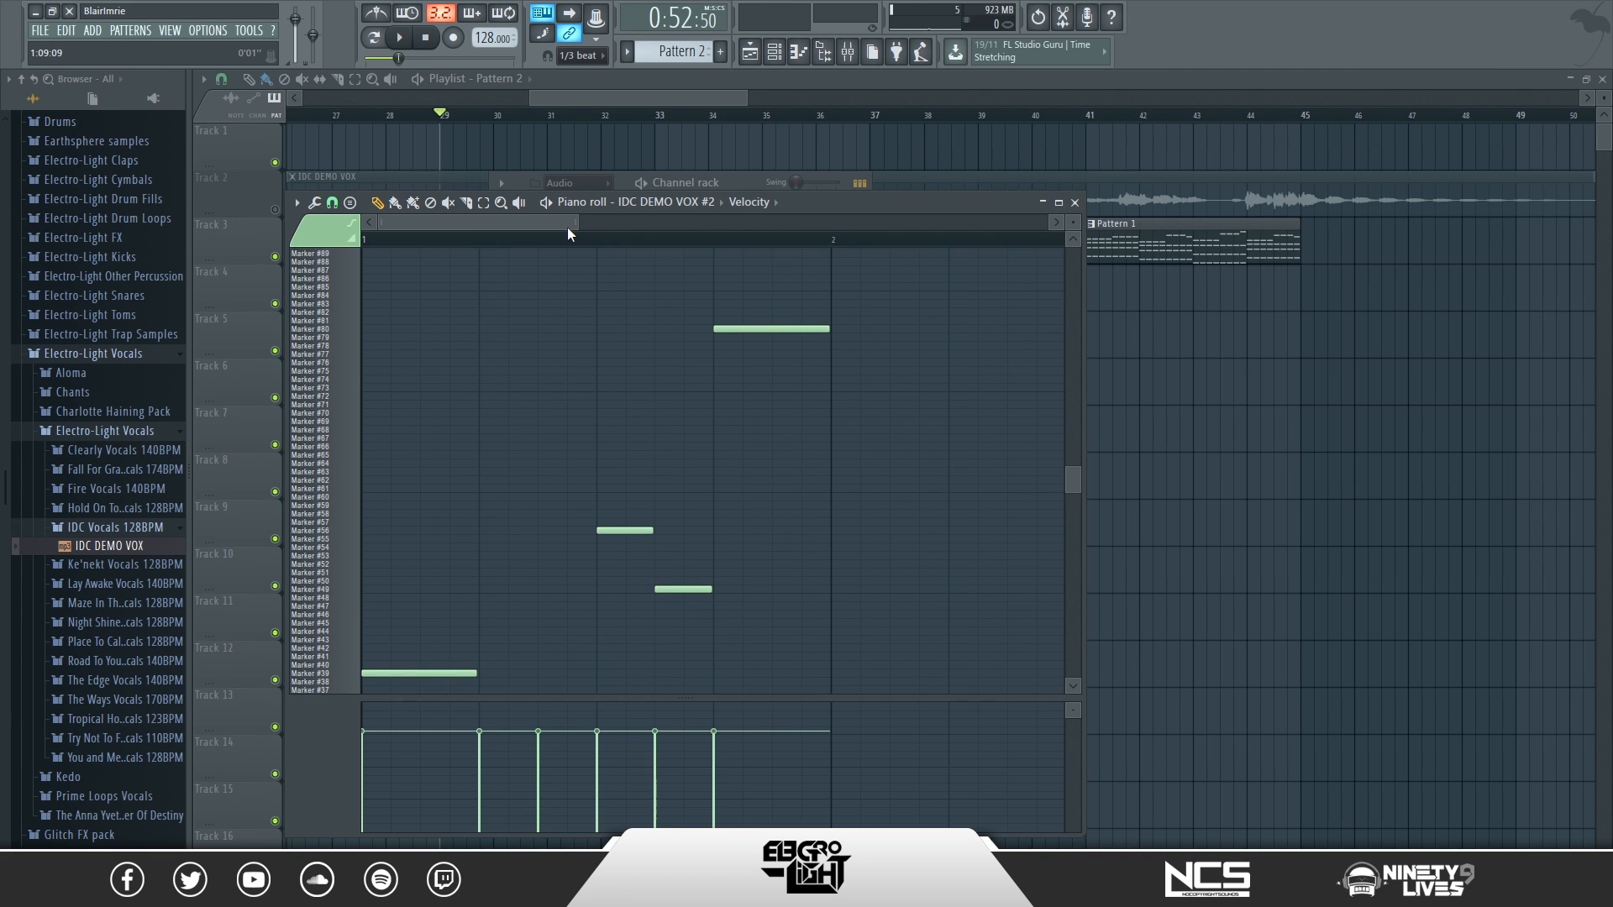
left_click_drag(575, 223, 788, 224)
scroll(673, 256, "down", 2)
scroll(669, 252, "up", 3)
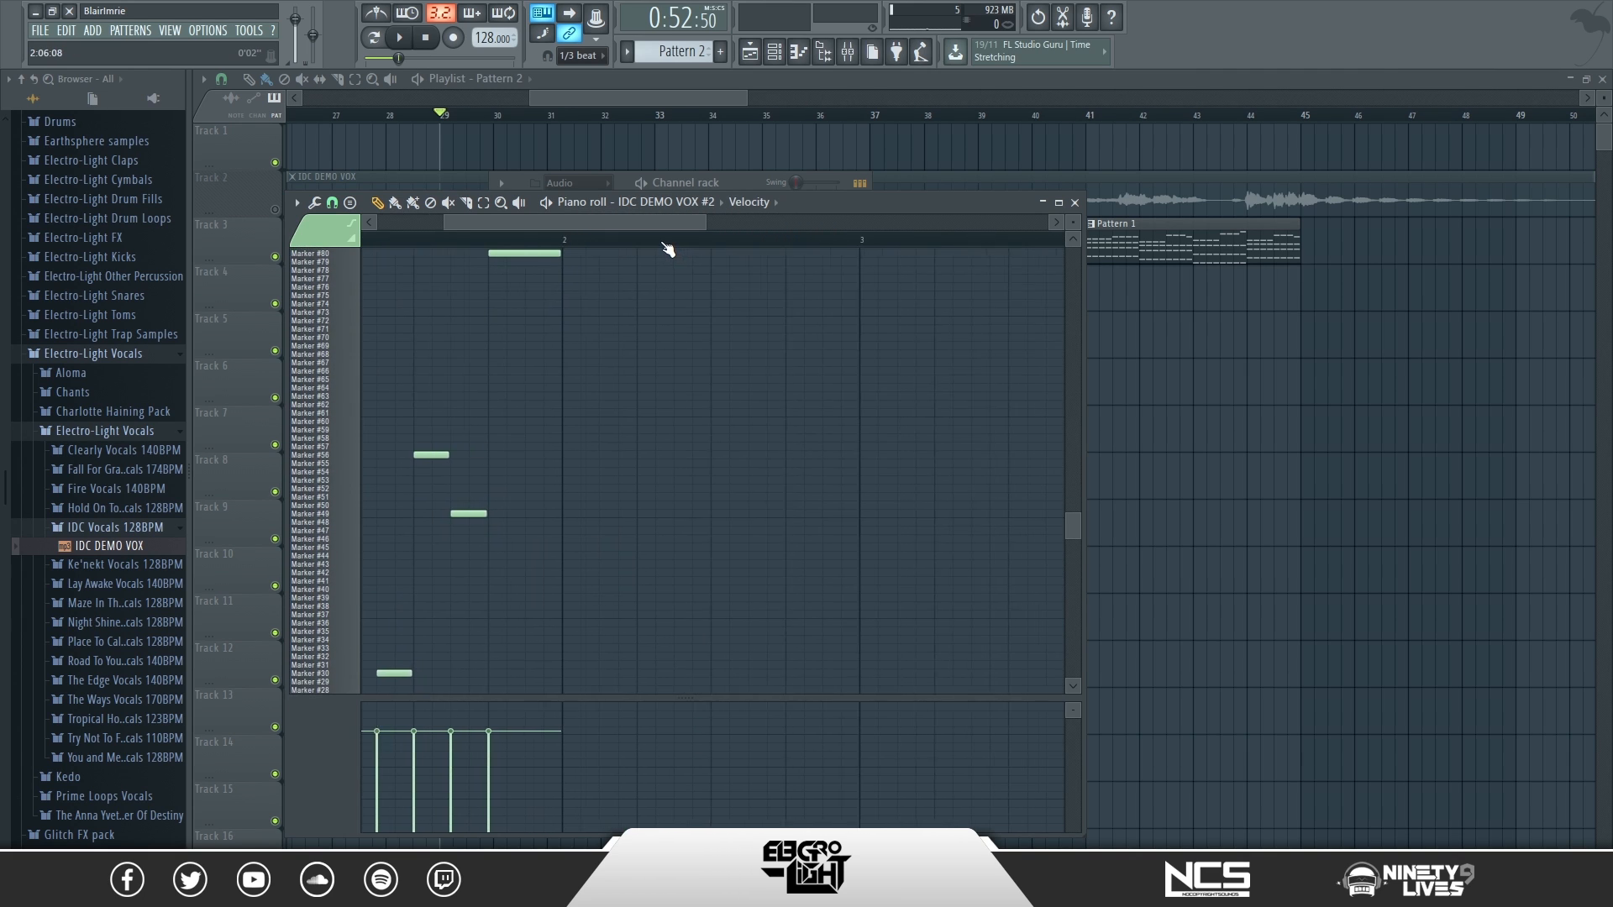
scroll(565, 221, "left", 3)
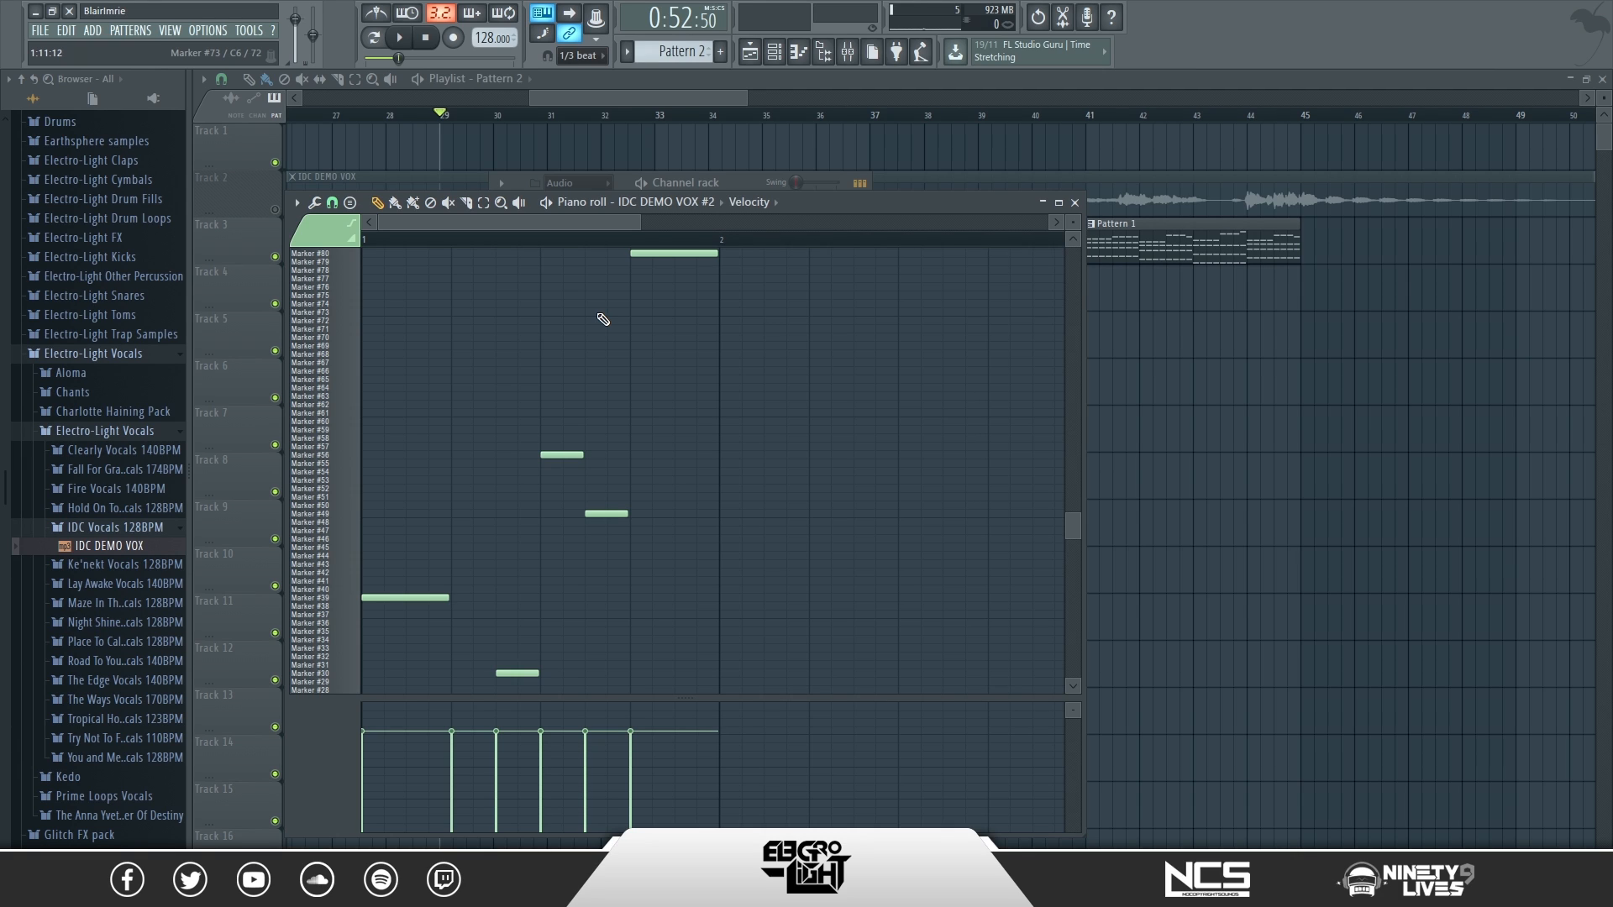
scroll(613, 336, "up", 2)
key("space")
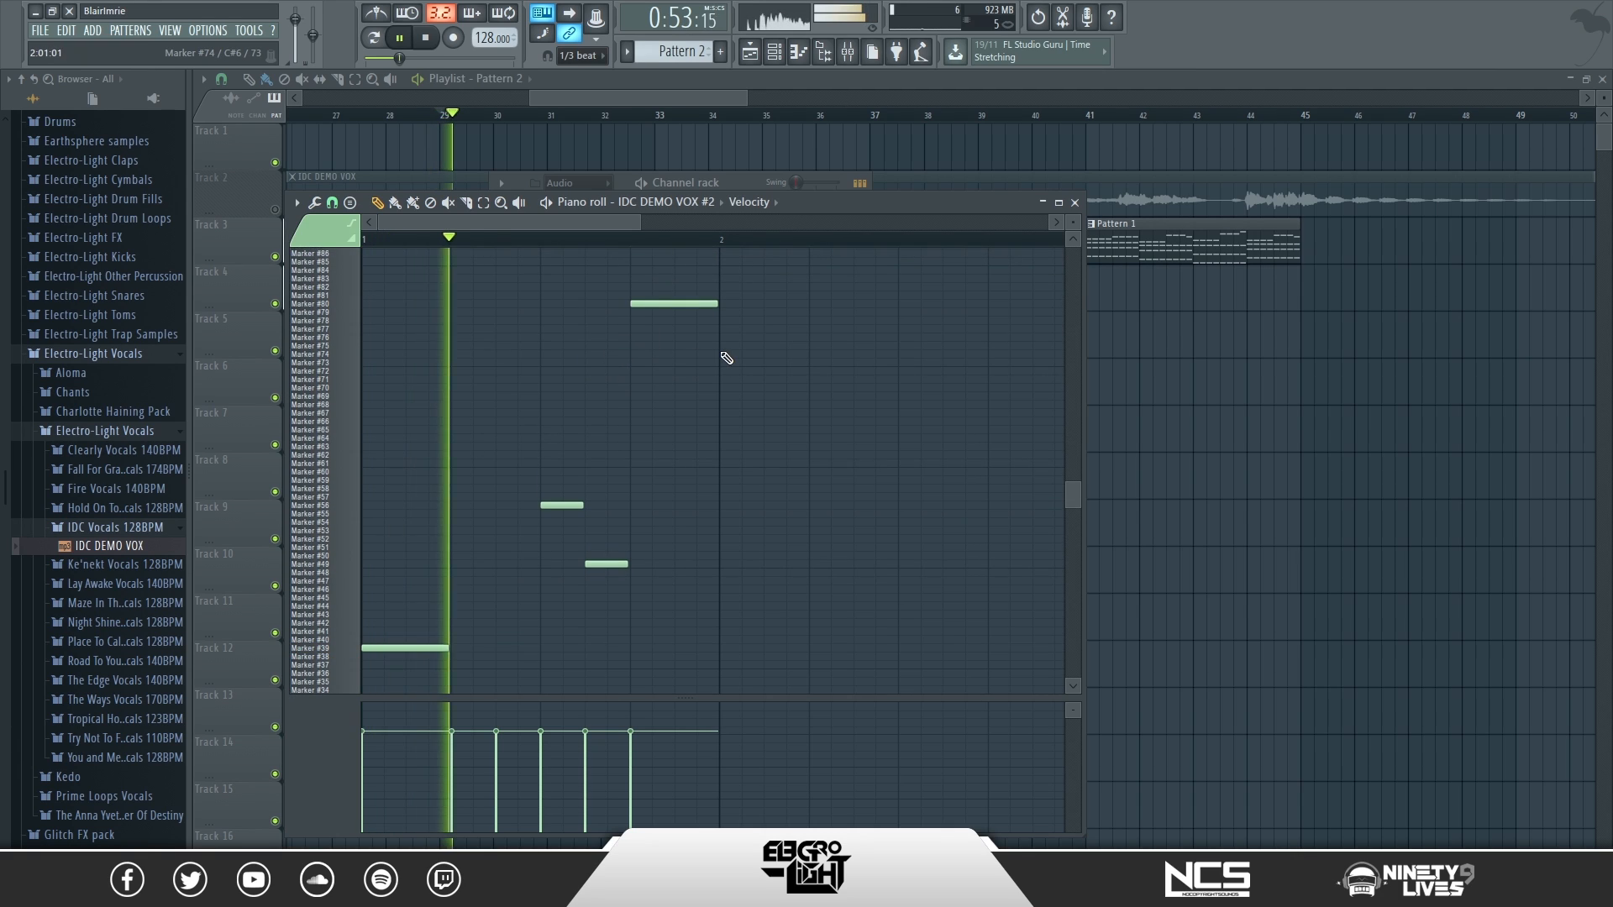
key("space")
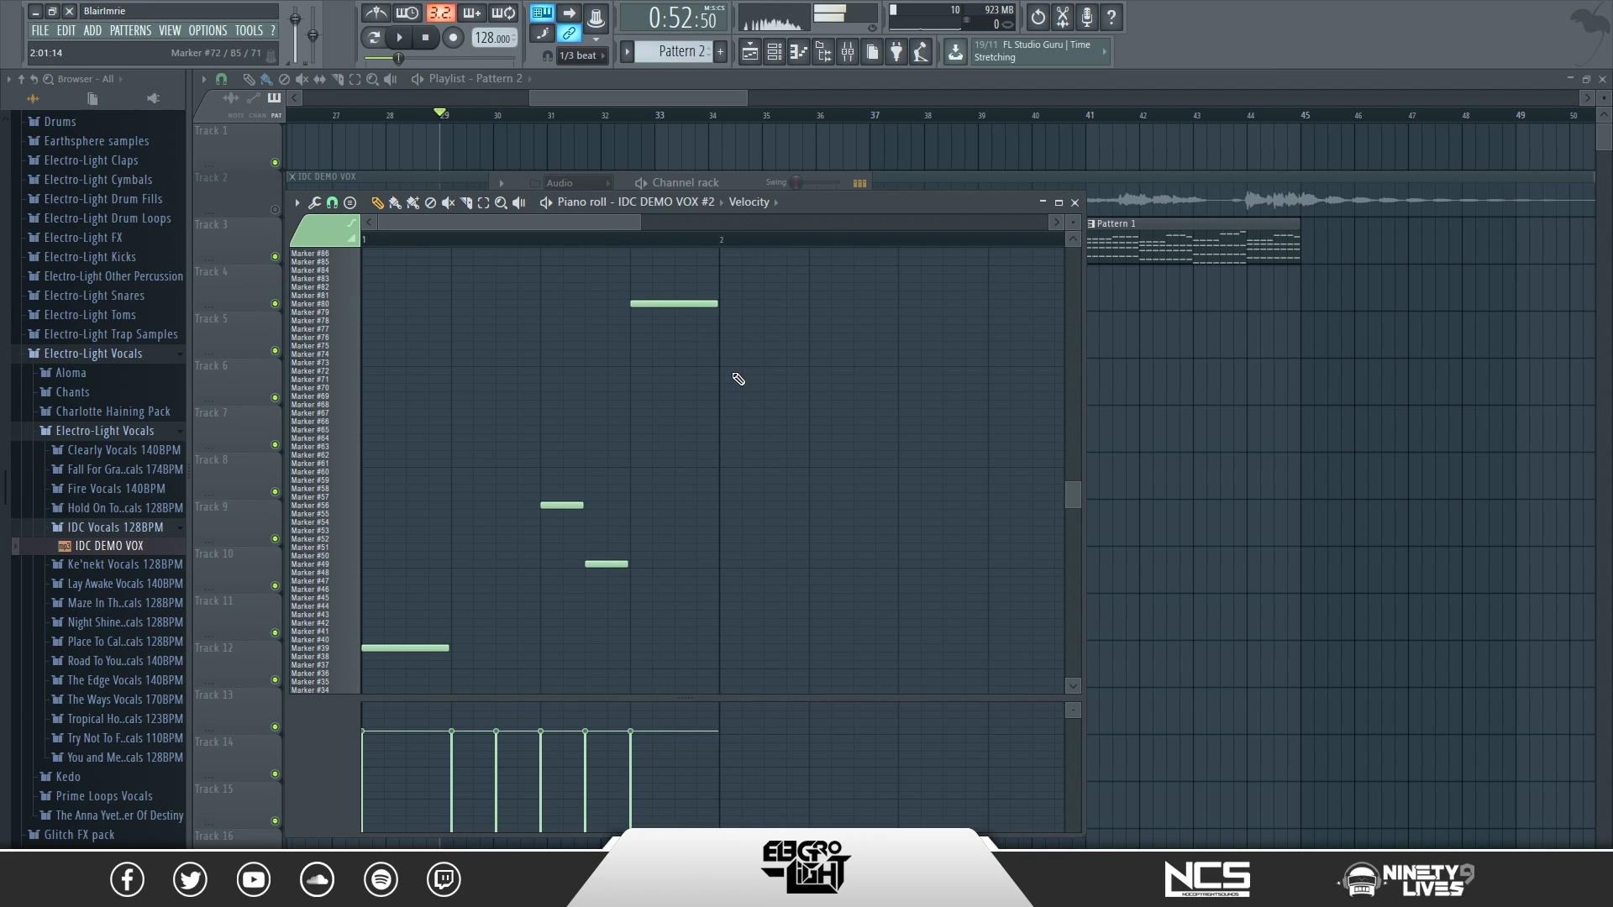
- Add a Marker #76 note at the start of bar 2, right after the Marker #80 note, and audition it
left_click(732, 371)
mouse_move(732, 371)
left_mouse_down()
mouse_move(731, 324)
mouse_move(731, 348)
mouse_move(806, 337)
left_mouse_up()
key("space")
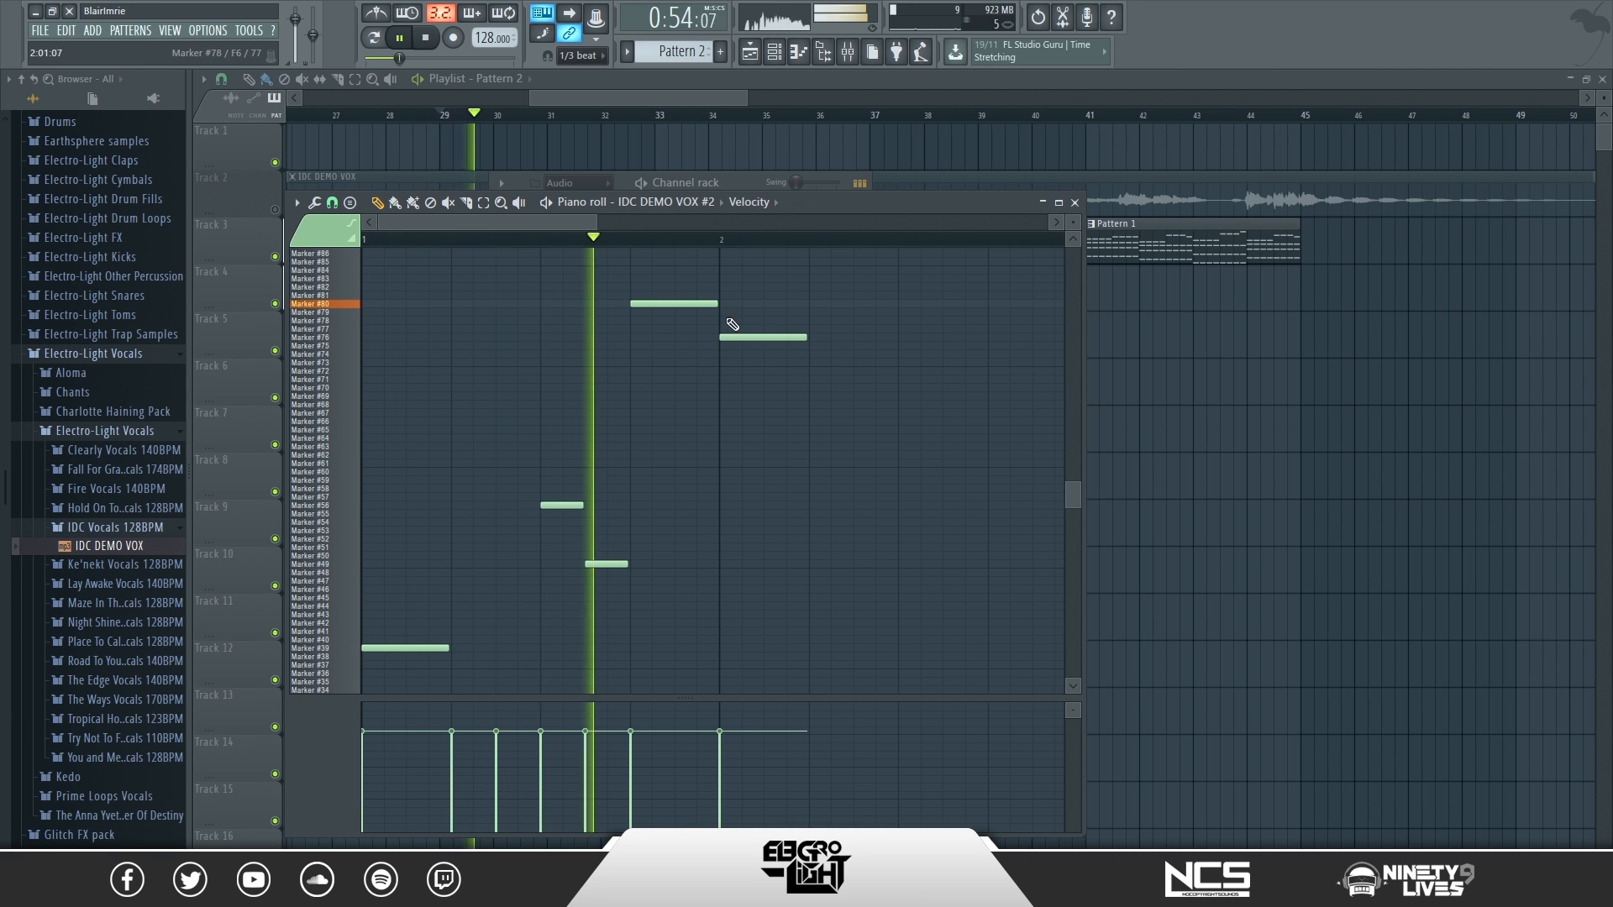
key("space")
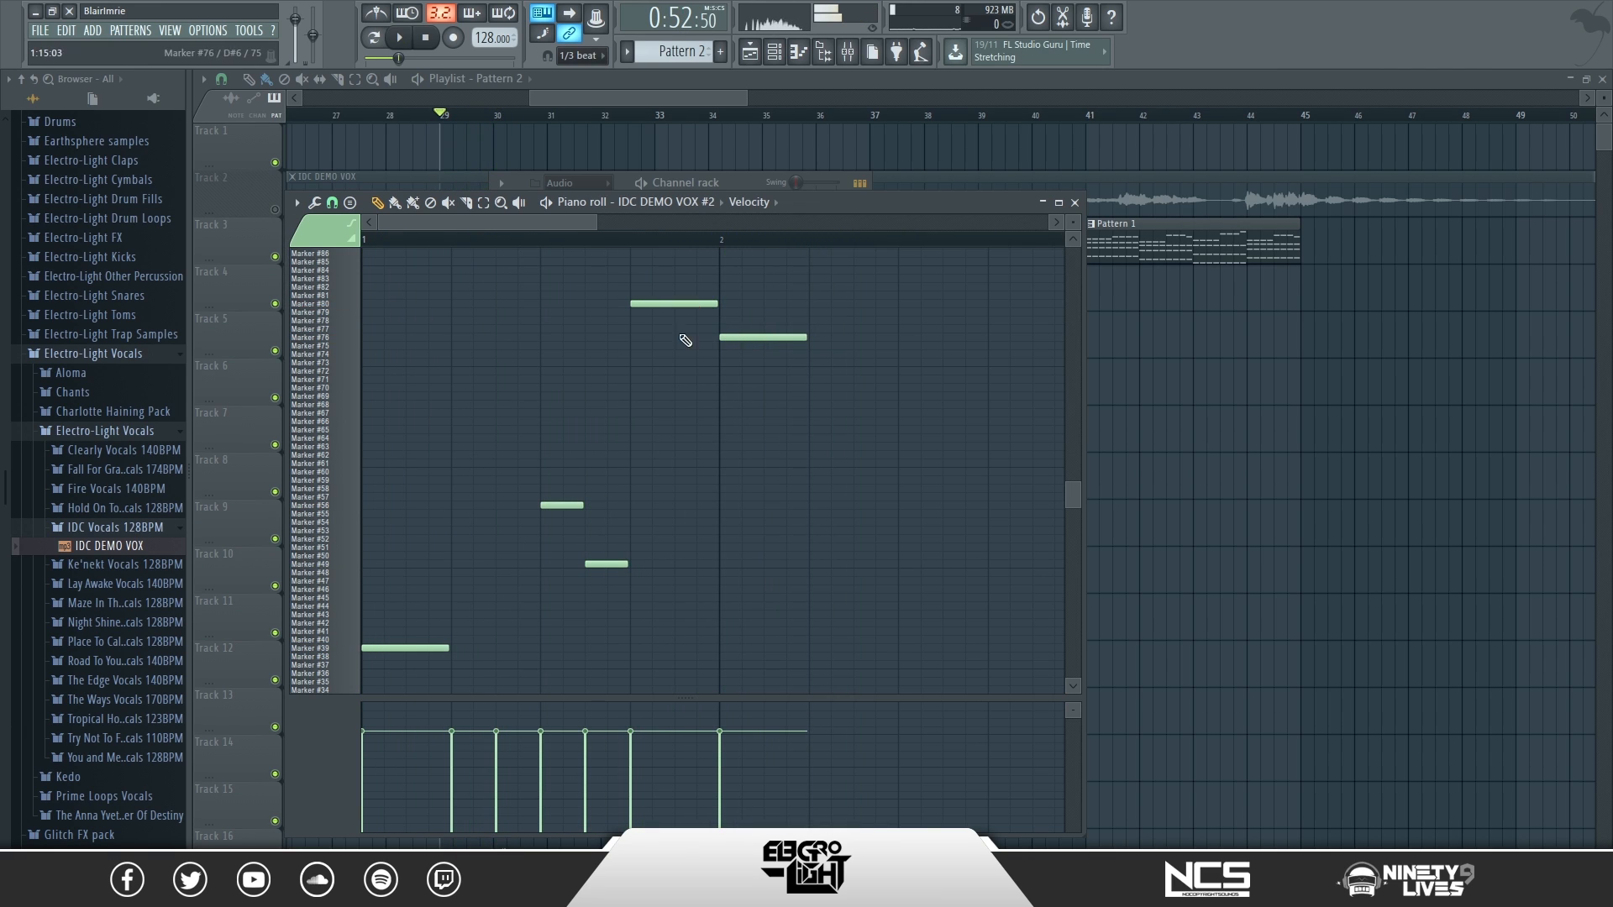
- Copy bar 1's four short notes (Markers #27, #30, #56 and #49) into bar 2, starting at 2:05:00, and play the result
scroll(631, 529, "down", 5)
left_click_drag(668, 654, 490, 396)
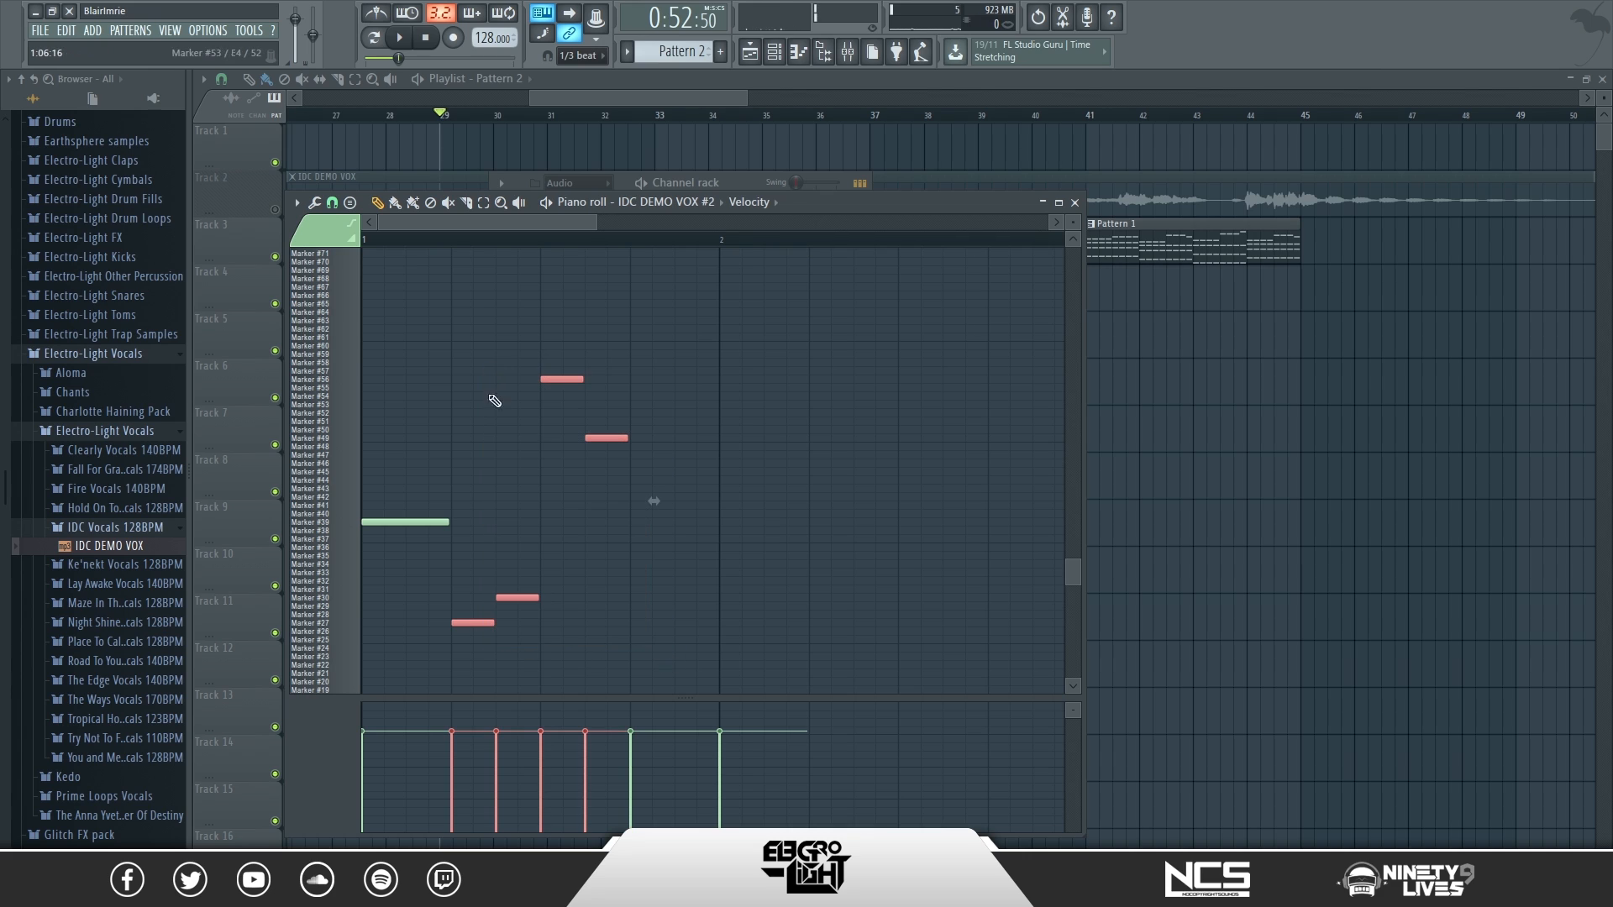
left_click_drag(462, 621, 819, 621)
scroll(821, 619, "up", 1)
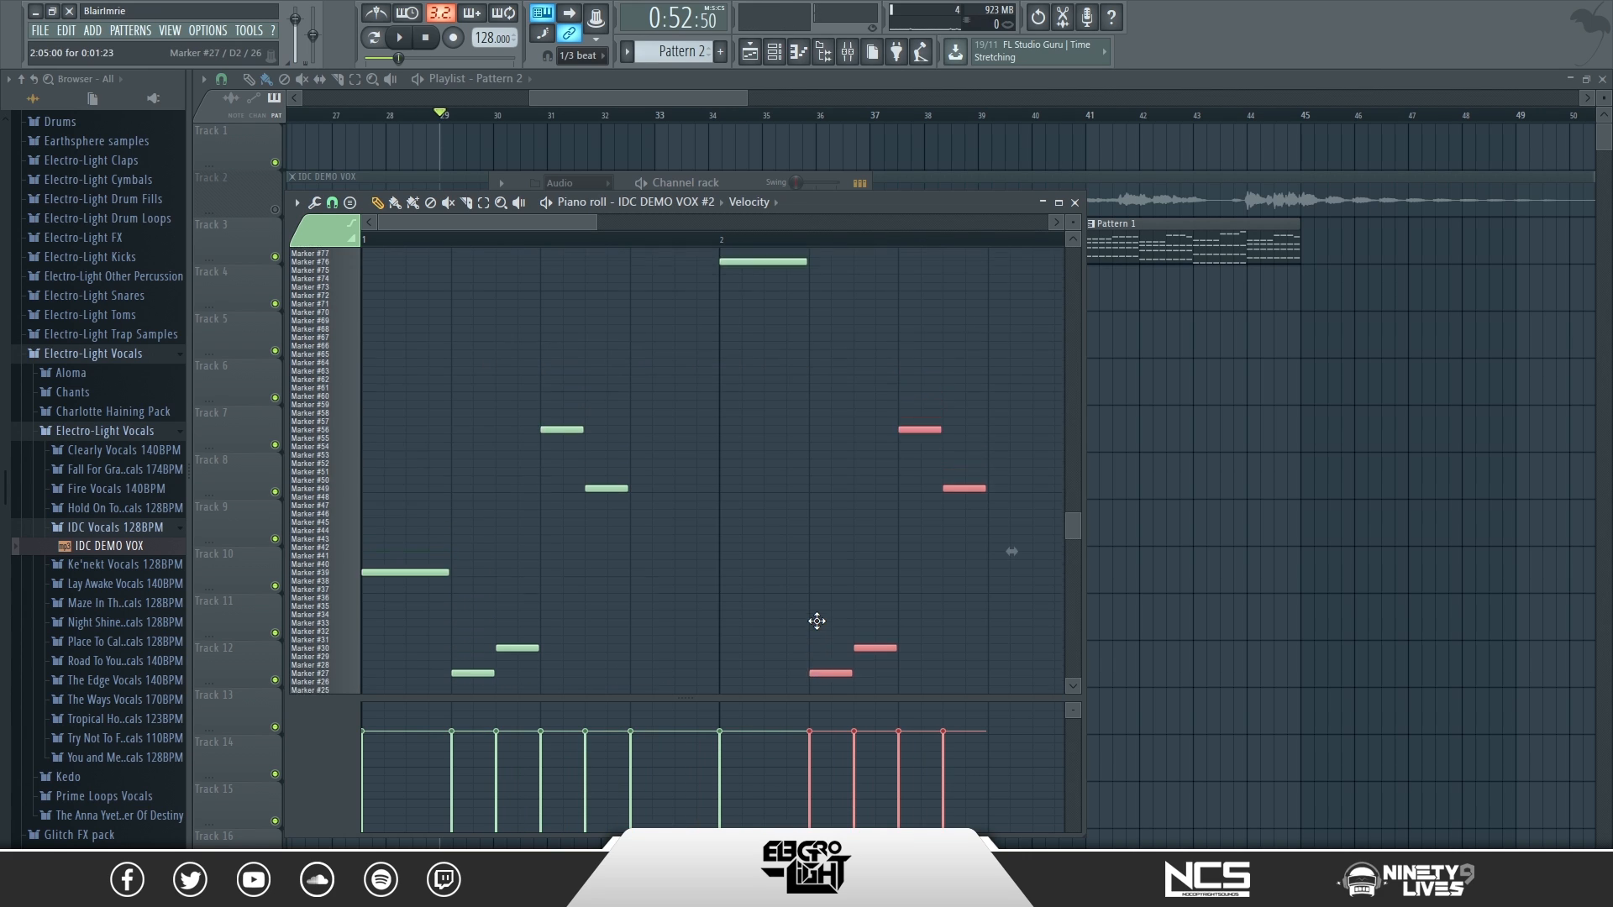
scroll(944, 446, "up", 5)
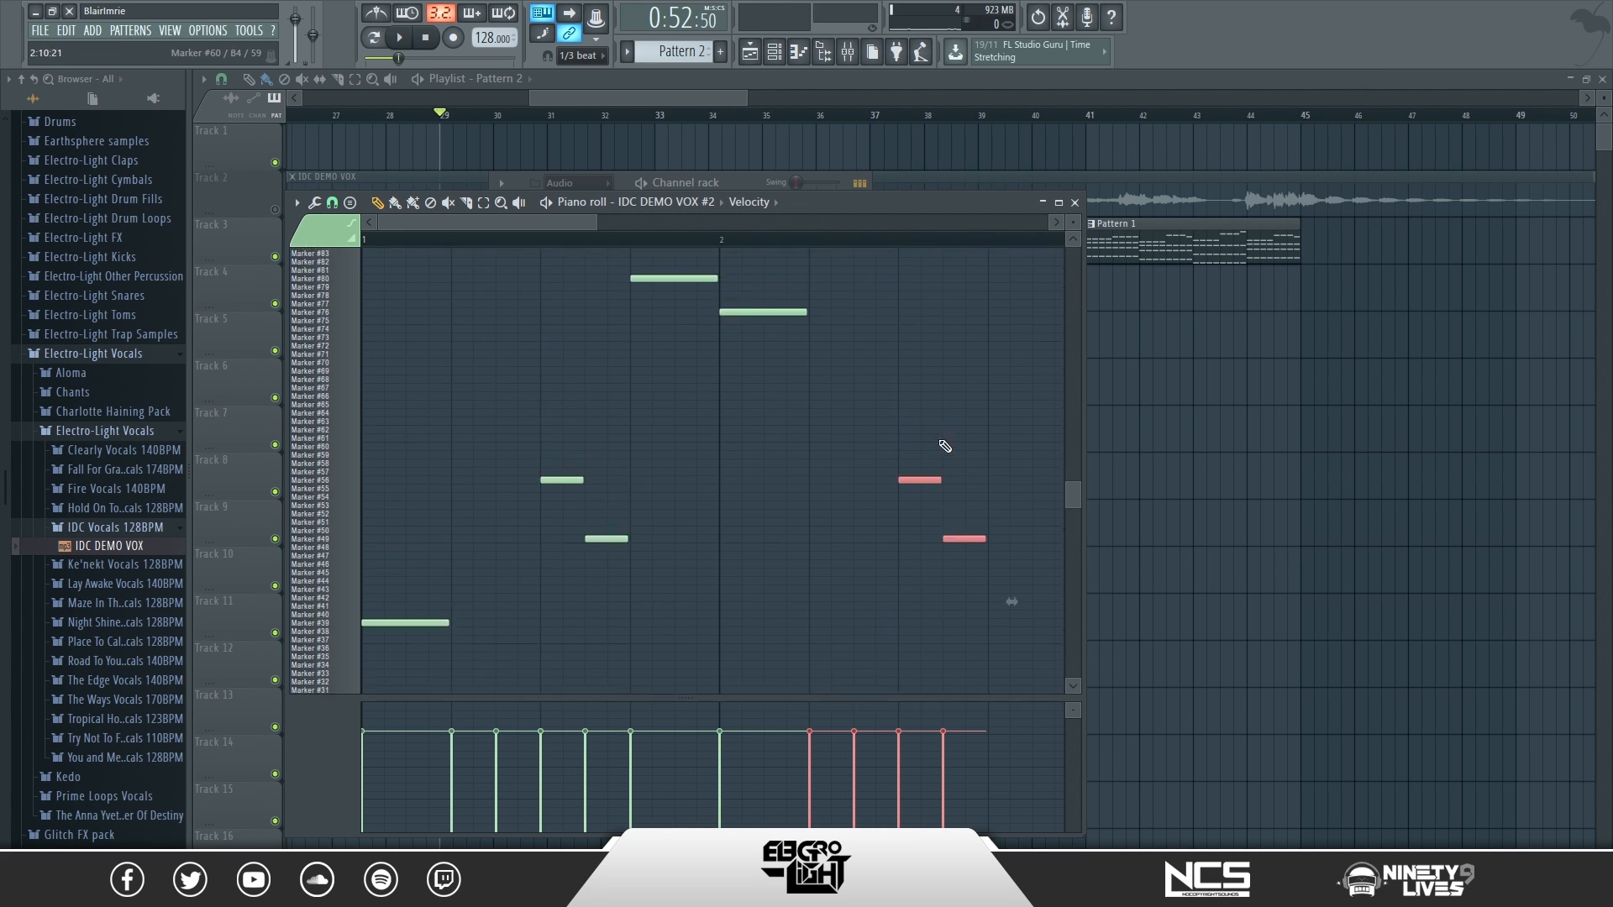
scroll(753, 369, "down", 6)
left_click_drag(602, 227, 886, 227)
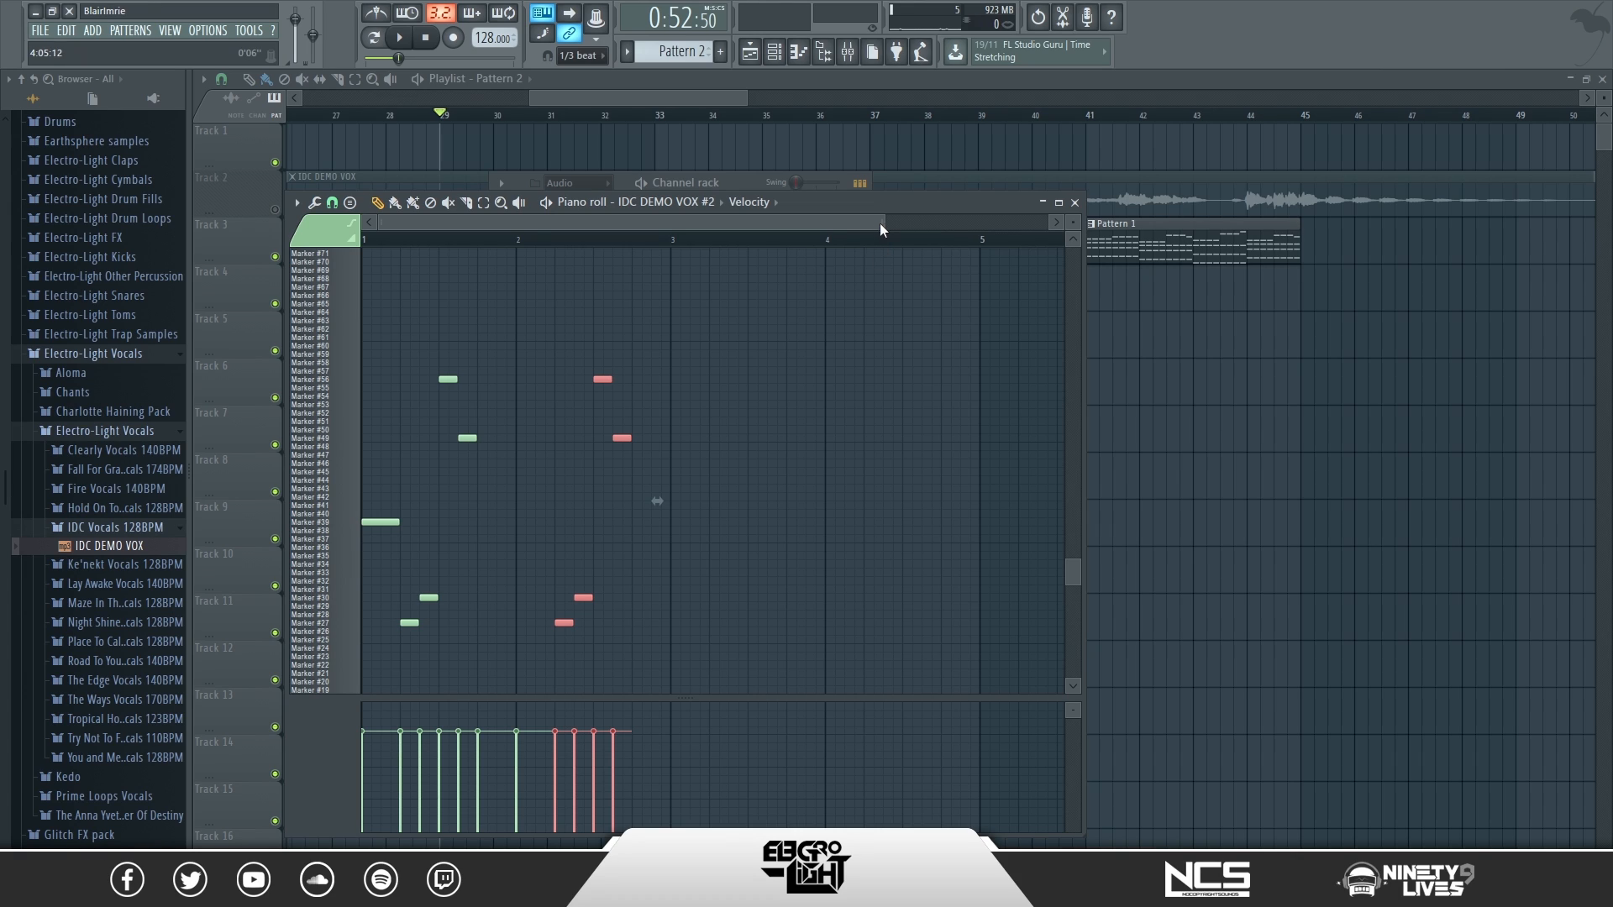
left_click_drag(879, 225, 592, 223)
scroll(725, 414, "up", 3)
key("space")
key("space")
- Add a long note at 2:13:00 filling the end of bar 2, set it to Marker #12, and audition it
scroll(599, 420, "up", 3)
left_click(536, 329)
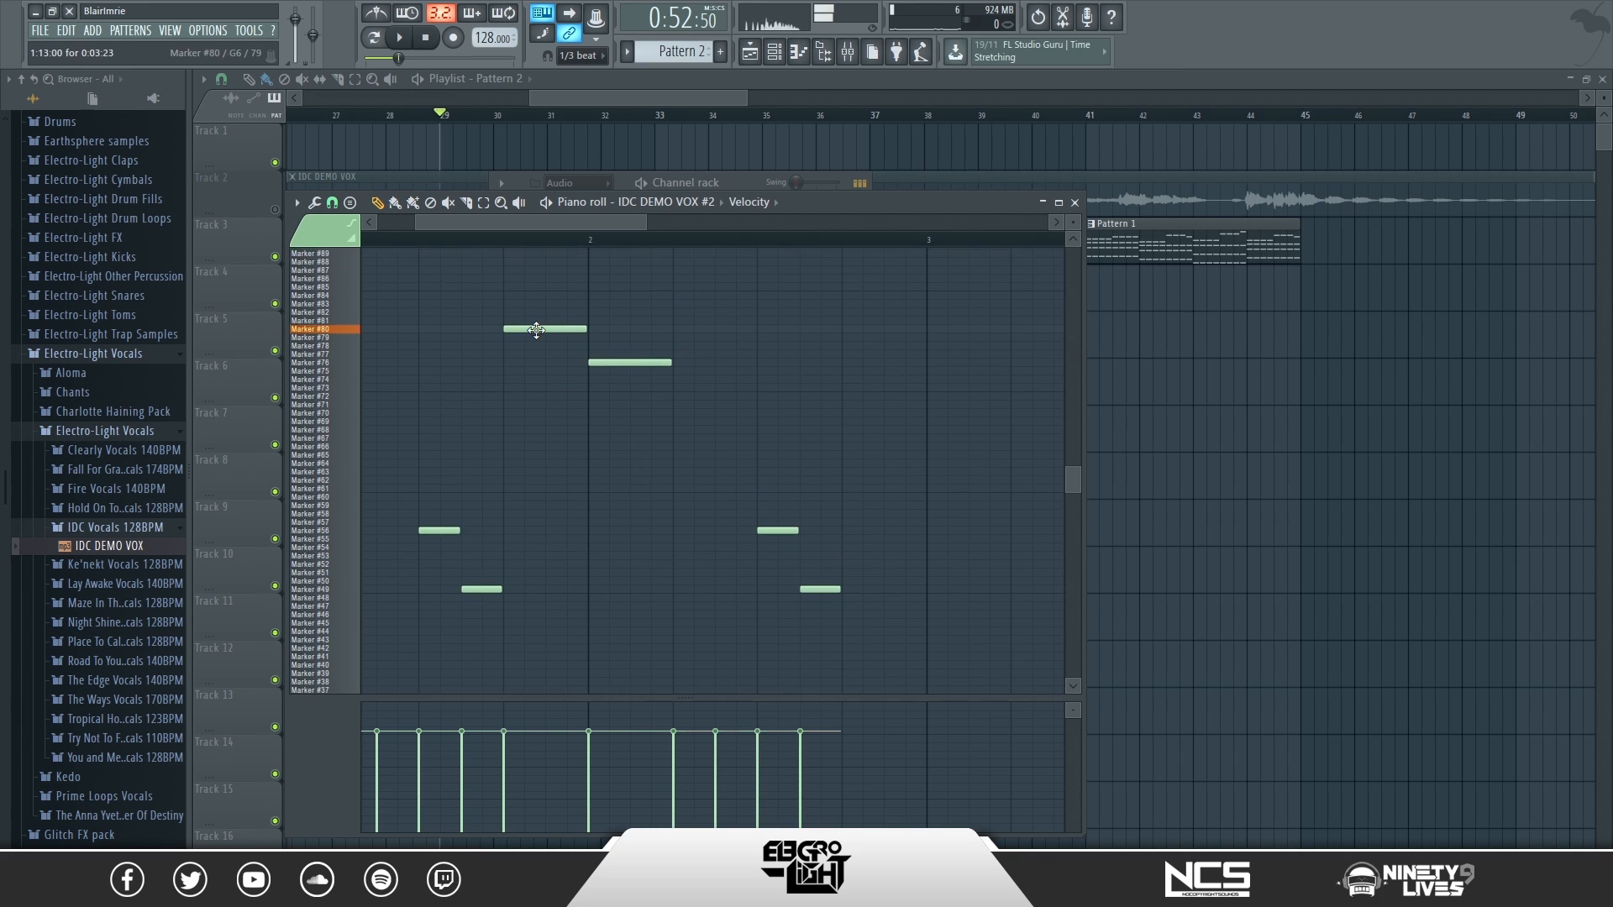
mouse_move(882, 357)
left_mouse_down()
mouse_move(857, 263)
mouse_move(831, 439)
mouse_move(851, 483)
mouse_move(849, 392)
mouse_move(869, 331)
left_mouse_up()
scroll(851, 470, "down", 3)
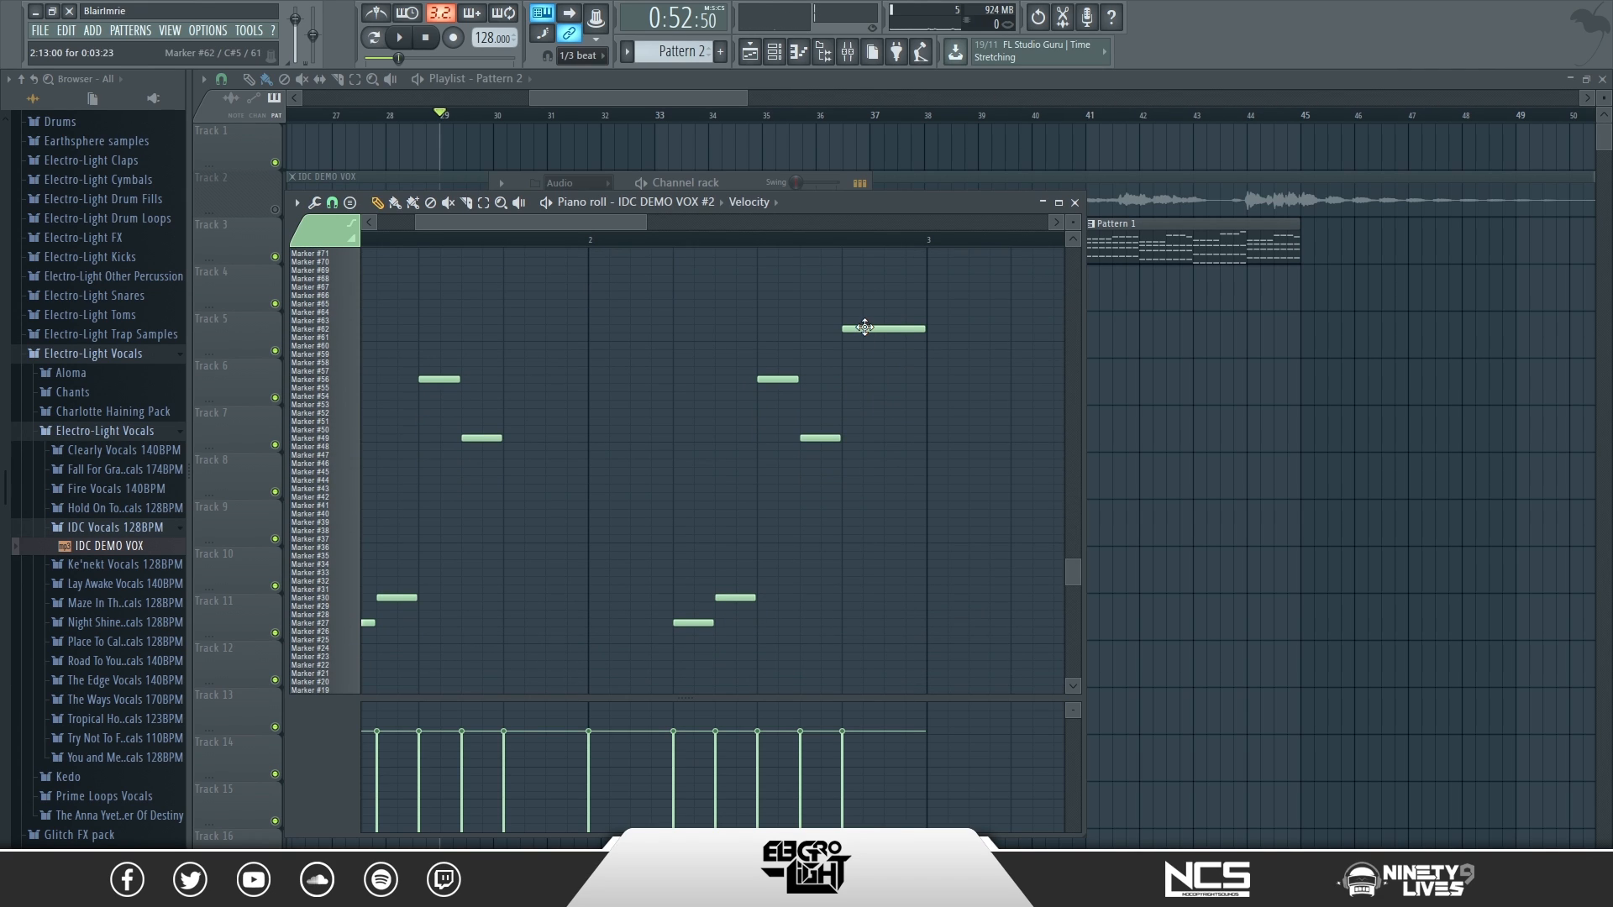
mouse_move(863, 328)
left_mouse_down()
mouse_move(855, 716)
mouse_move(870, 598)
left_mouse_up()
key("space")
mouse_move(647, 223)
left_mouse_down()
mouse_move(718, 223)
mouse_move(667, 225)
left_mouse_up()
key("space")
- Copy bar 2's four short notes into bar 3, starting at 3:05:00, and play the melody
scroll(703, 354, "up", 5)
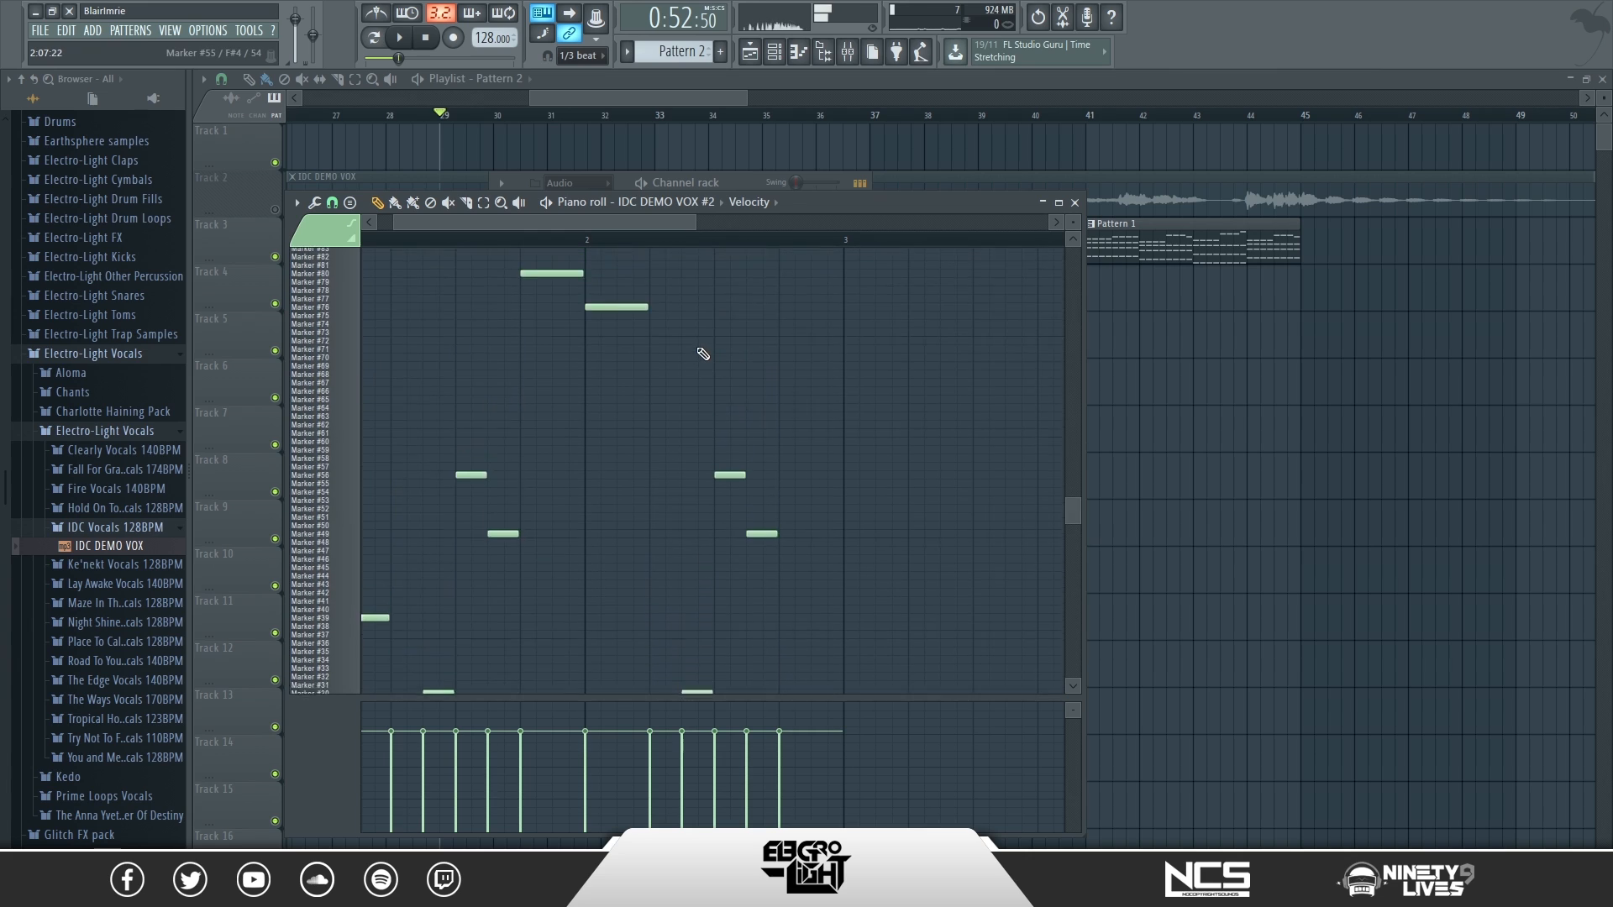
scroll(703, 354, "down", 5)
left_click_drag(781, 570, 591, 250)
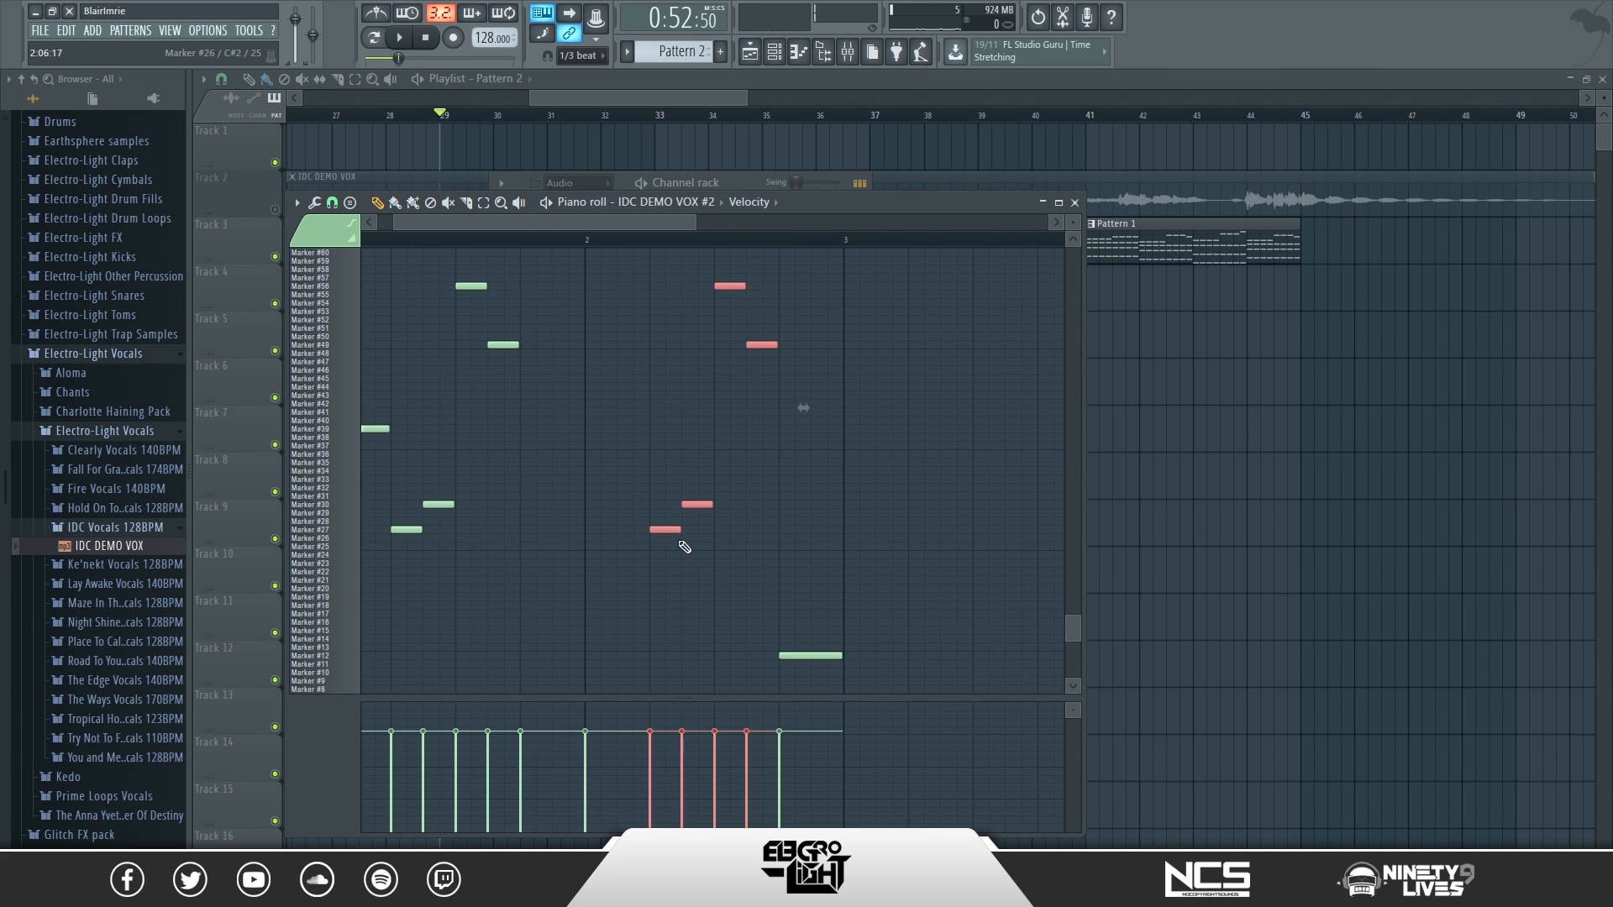
left_click_drag(652, 528, 910, 529)
key("space")
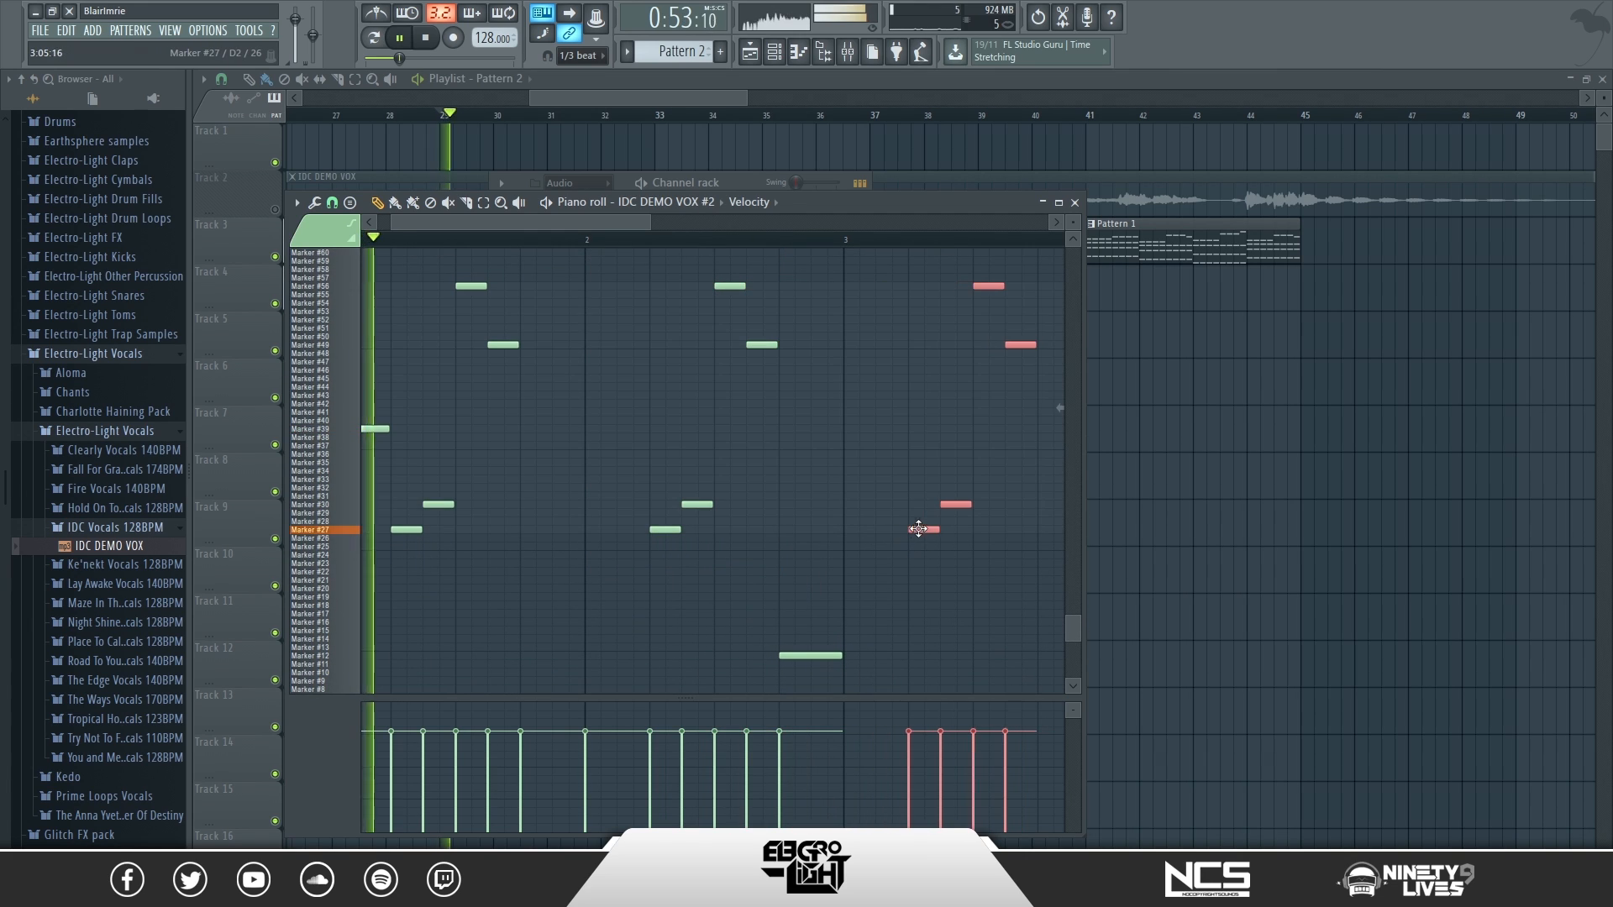
scroll(703, 361, "up", 5)
left_click_drag(651, 224, 895, 231)
scroll(879, 263, "down", 4)
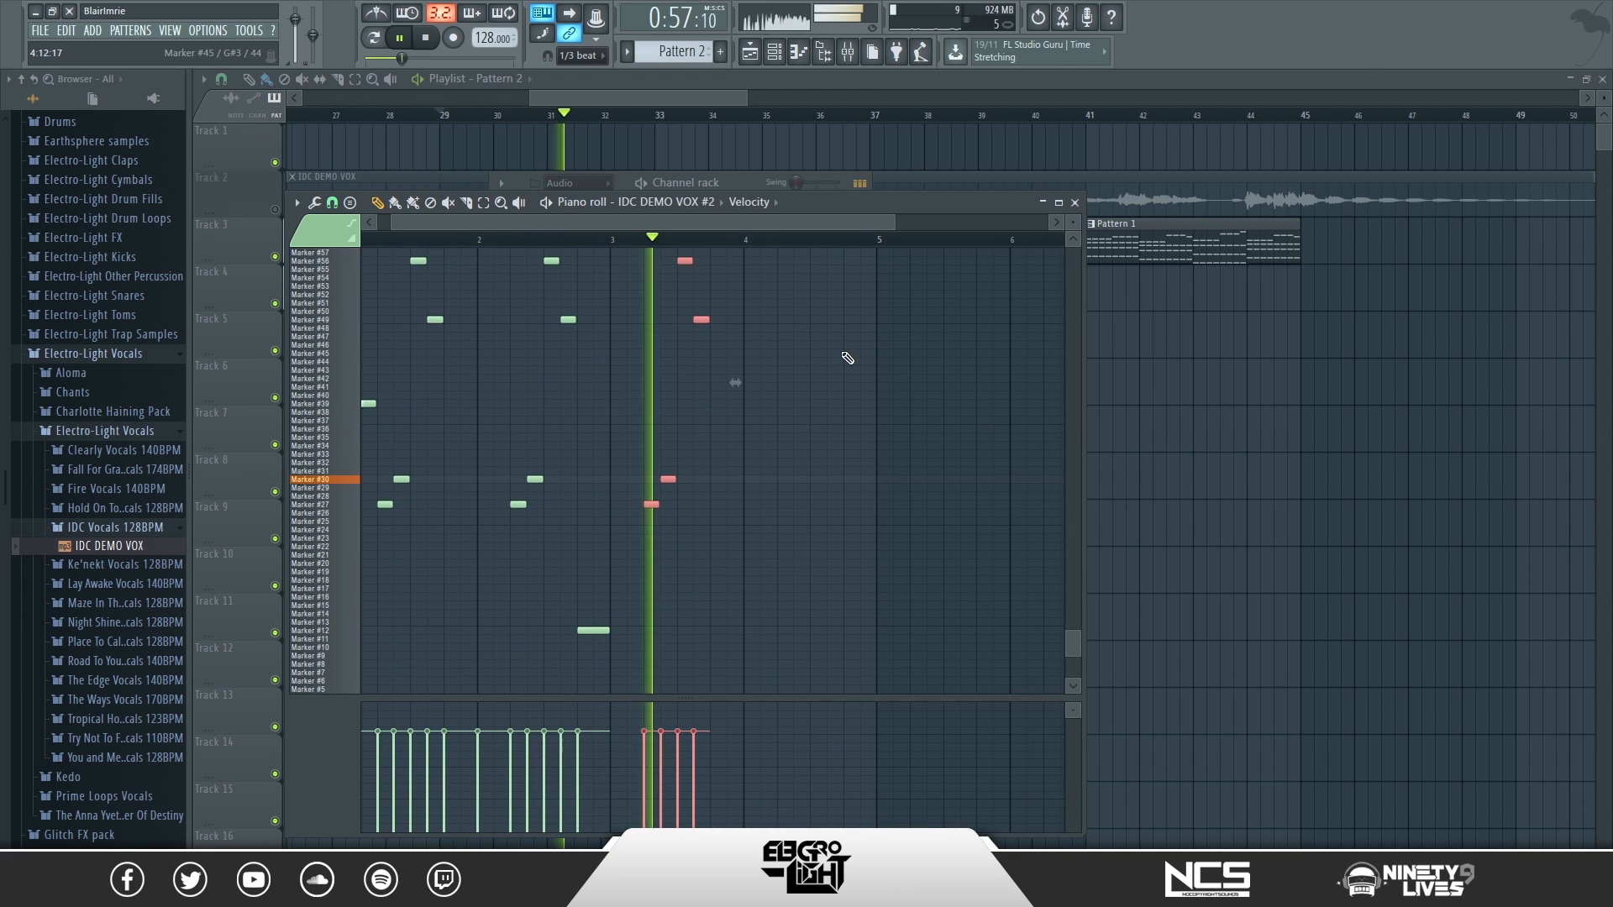
- Stop playback and add a Marker #80 note at 3:13:00, matching the length of the one in bar 1
scroll(841, 371, "up", 1)
scroll(842, 370, "up", 8)
key("space")
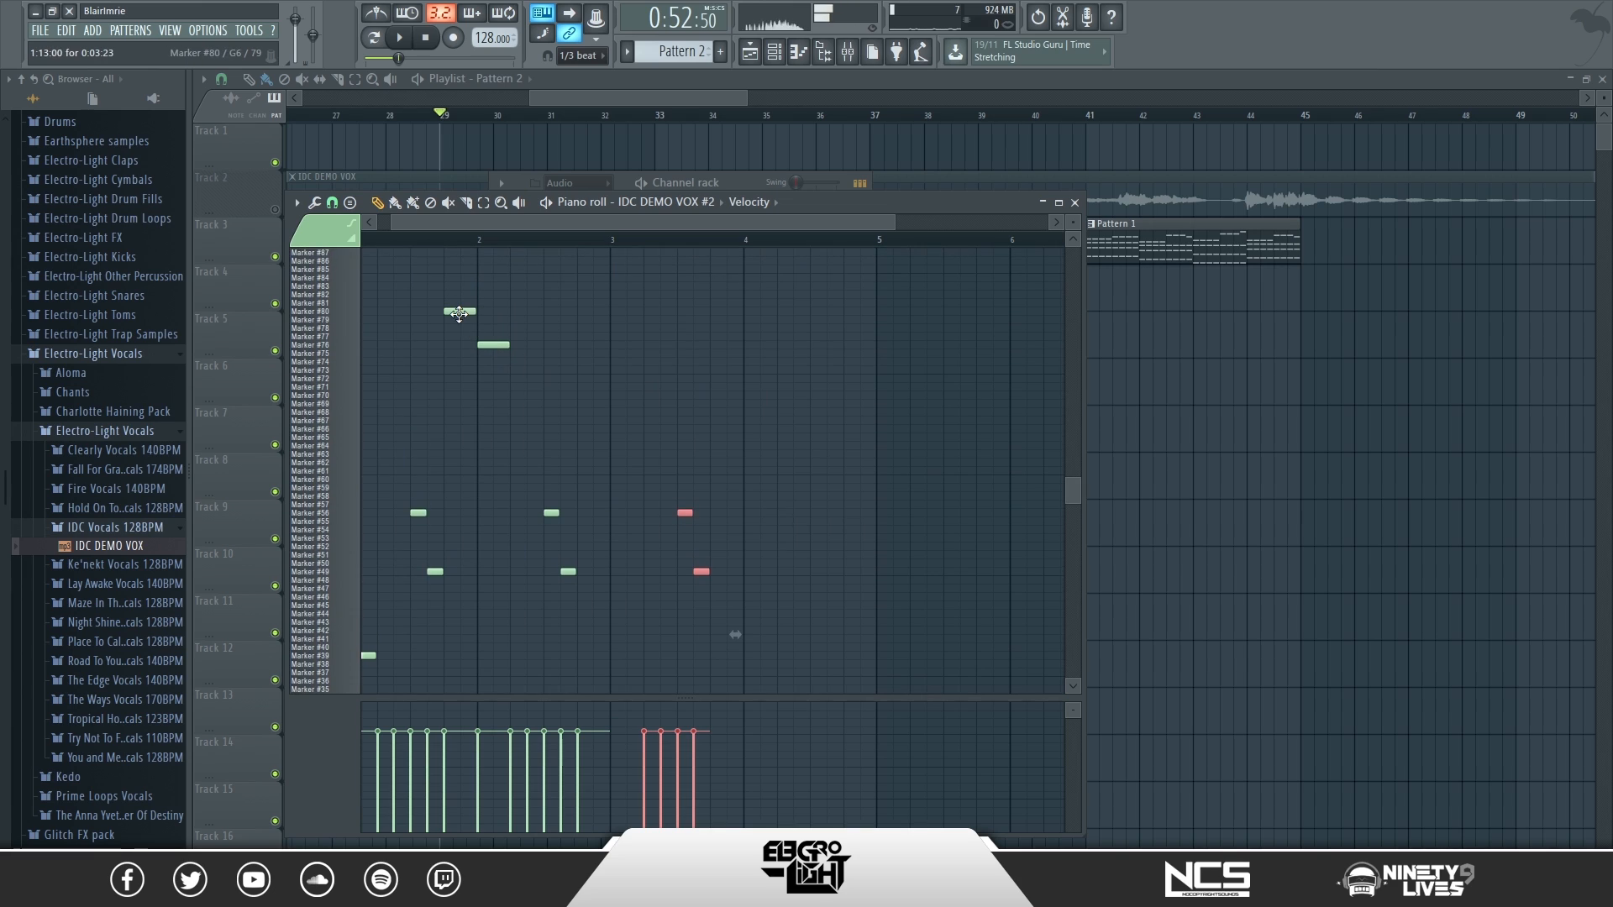
left_click(765, 329)
- Add a Marker #15 note at 3:01:00 in the empty start of bar 3 and play the melody through it
scroll(723, 352, "down", 8)
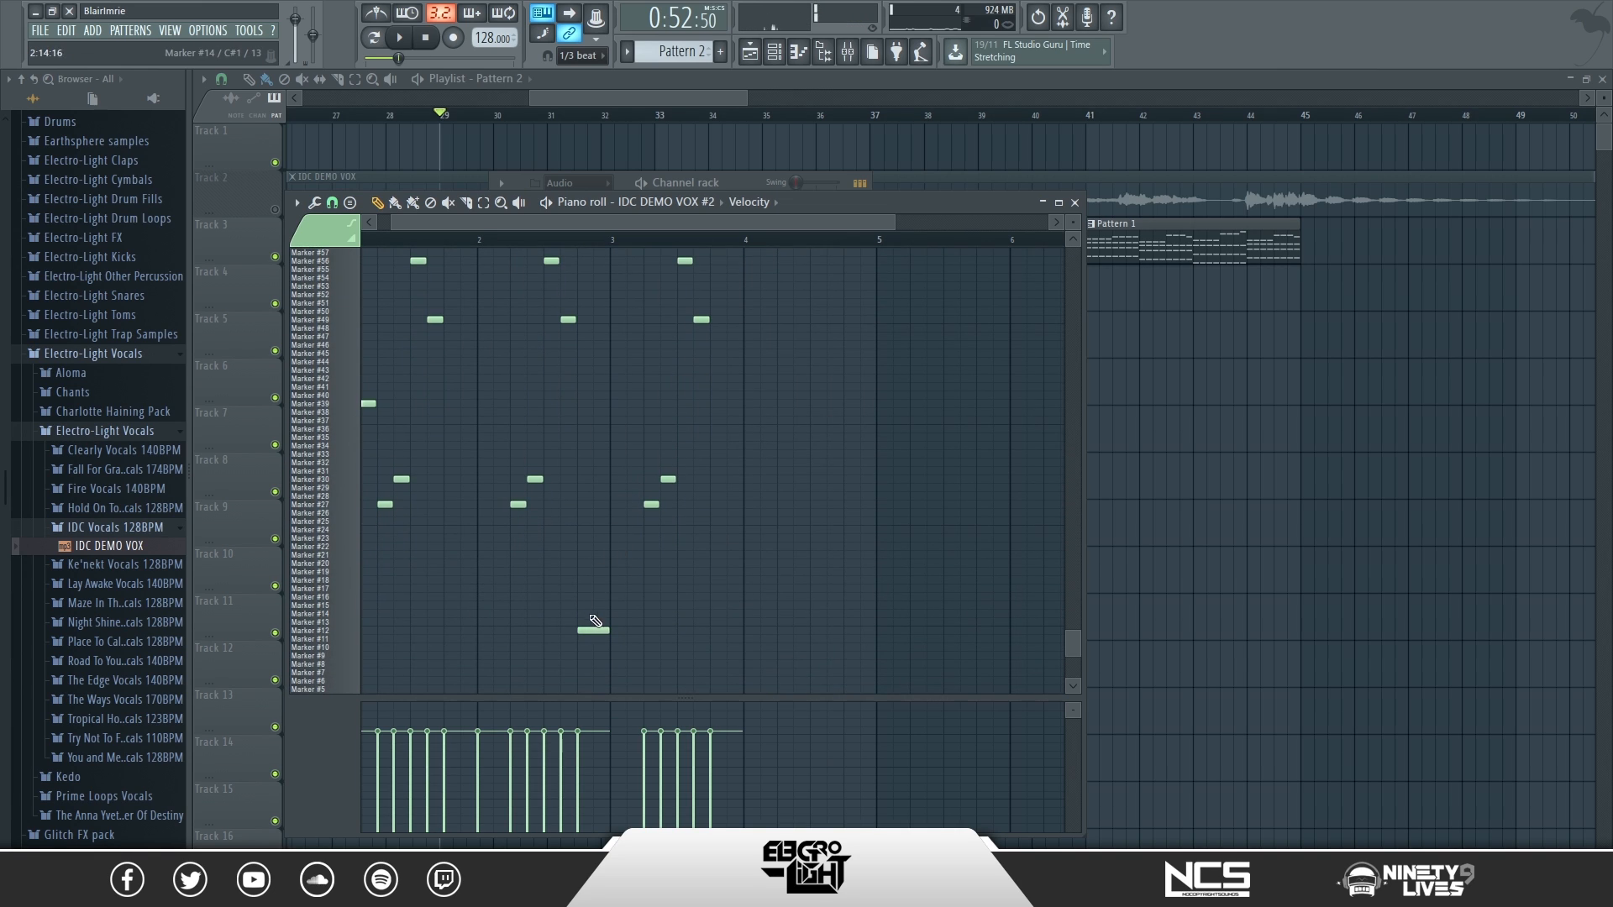
left_click_drag(627, 666, 623, 638)
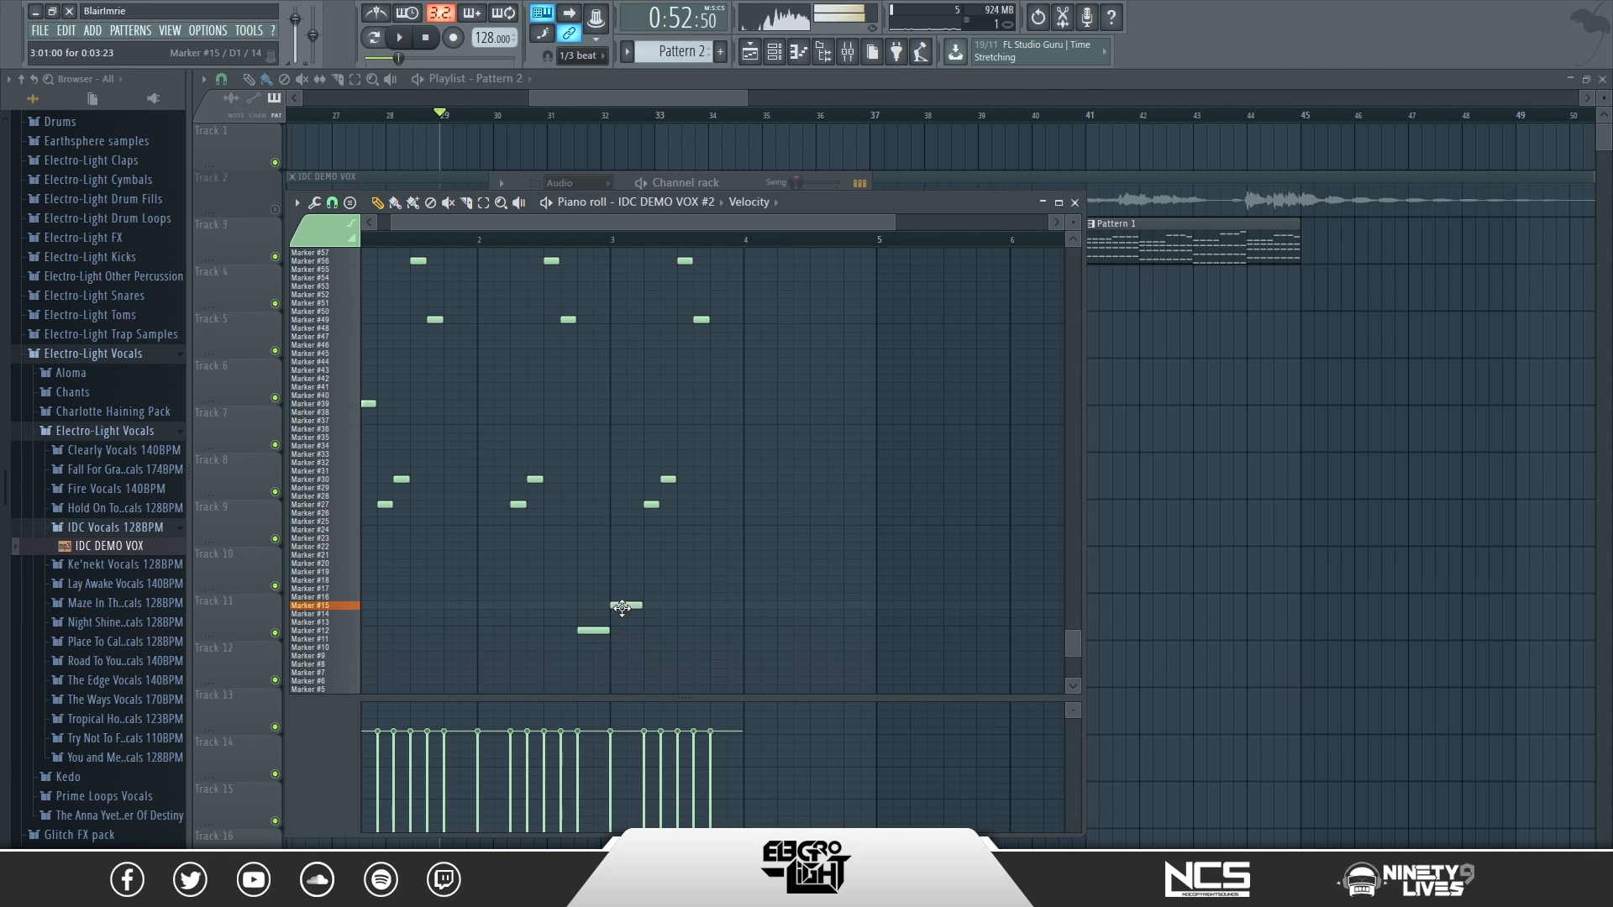
key("space")
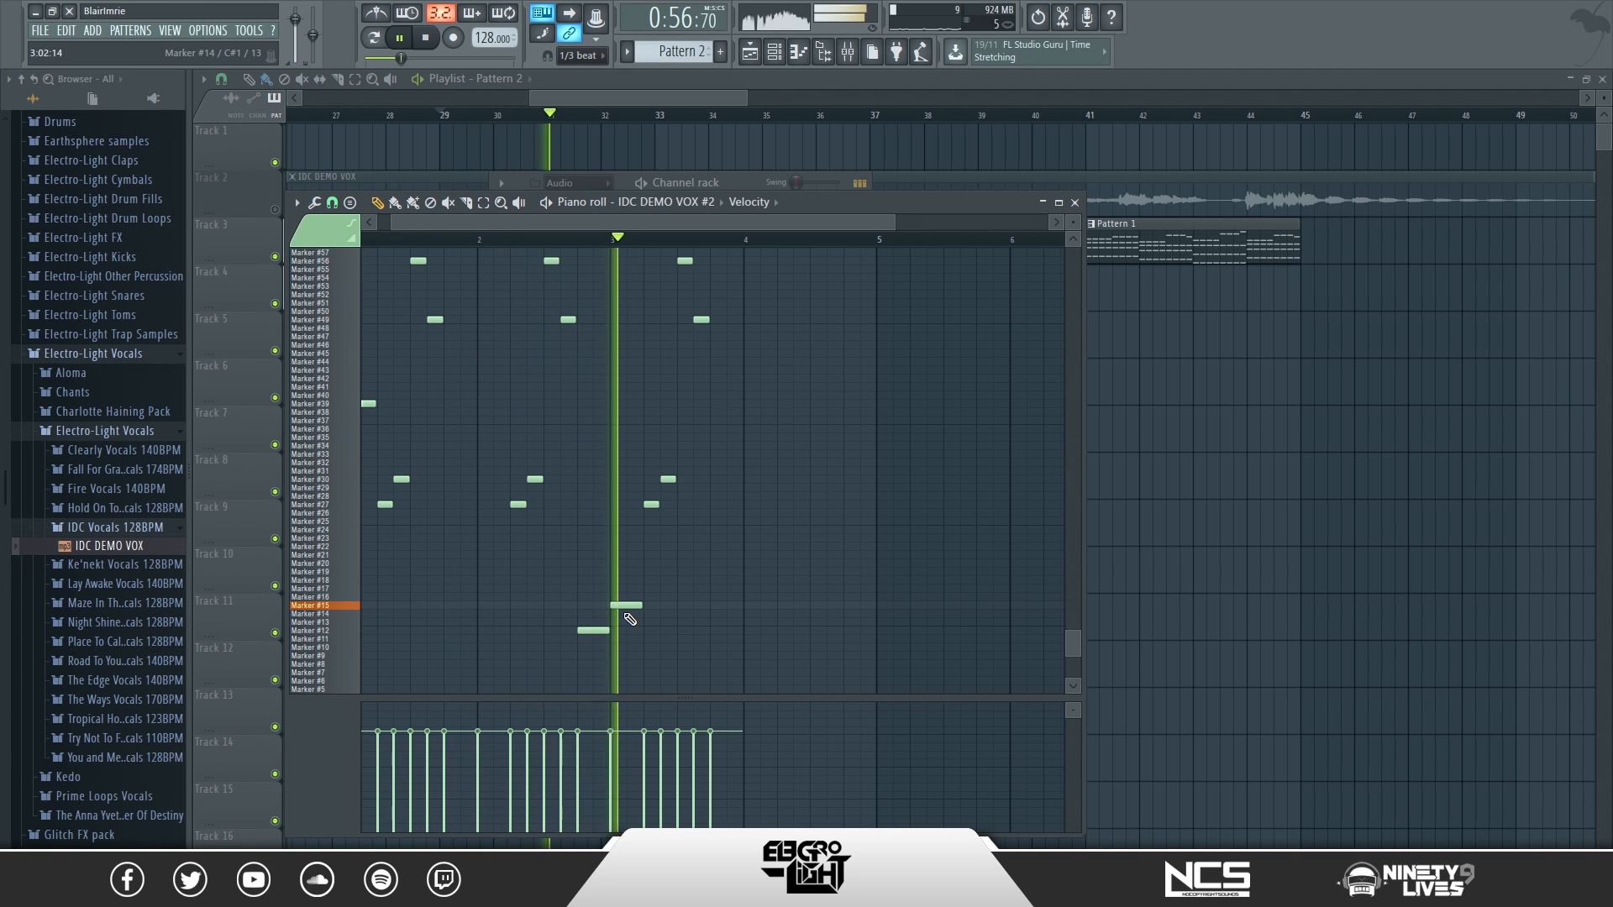
scroll(663, 588, "up", 5)
scroll(672, 554, "down", 6)
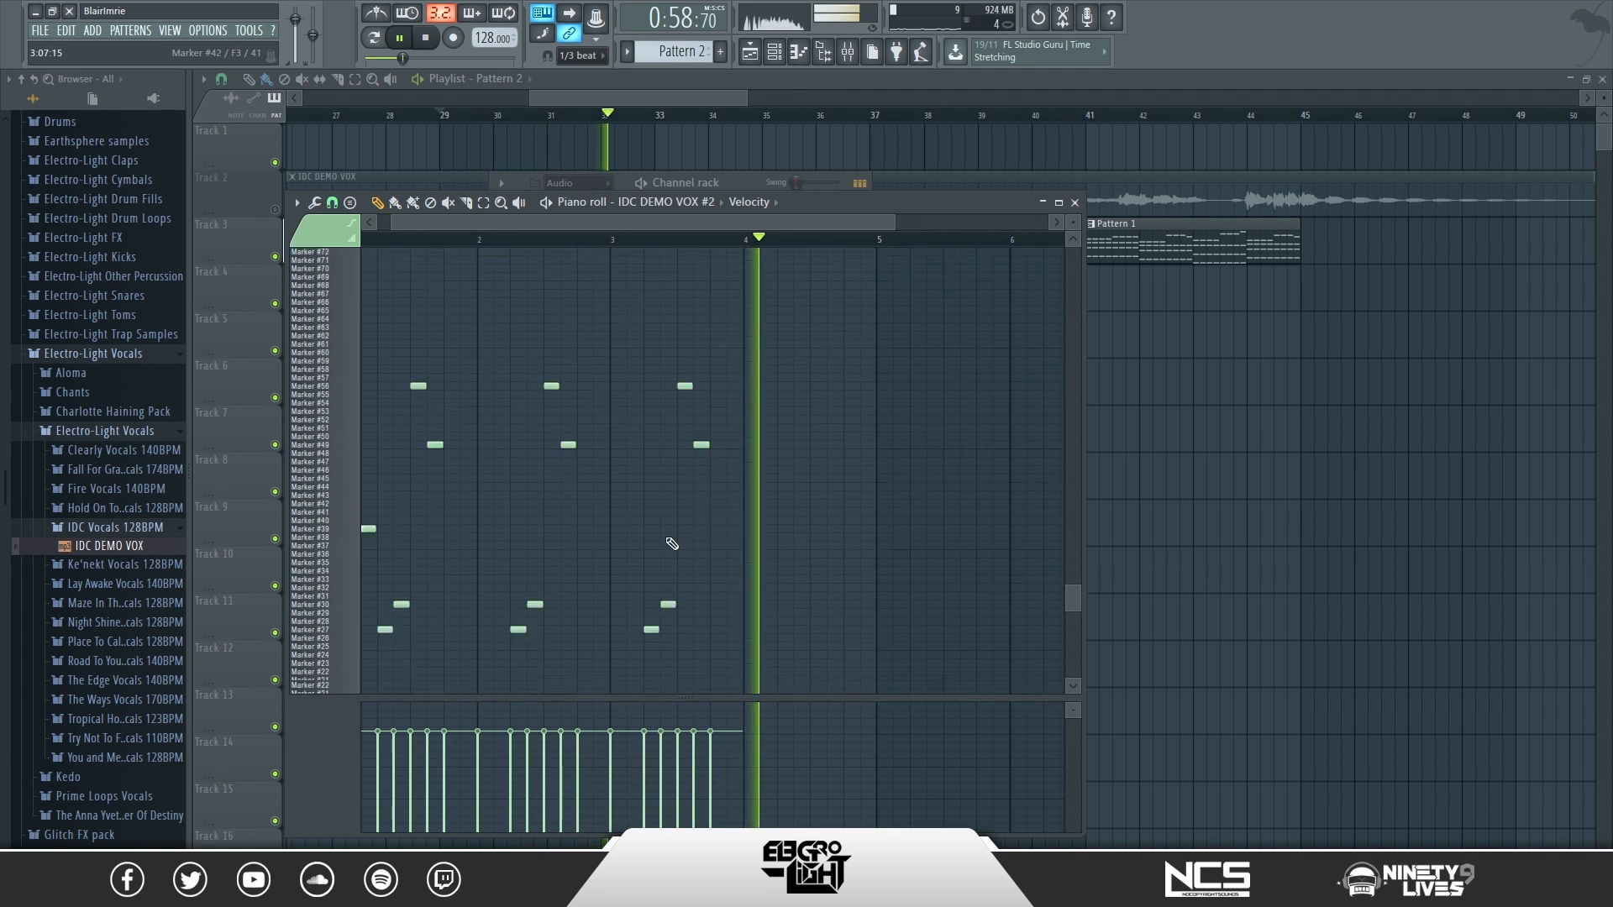
key("space")
- Add a Marker #15 note at 4:01:00 and copy bar 3's four short notes into bar 4, starting at 4:05:00
left_click(752, 573)
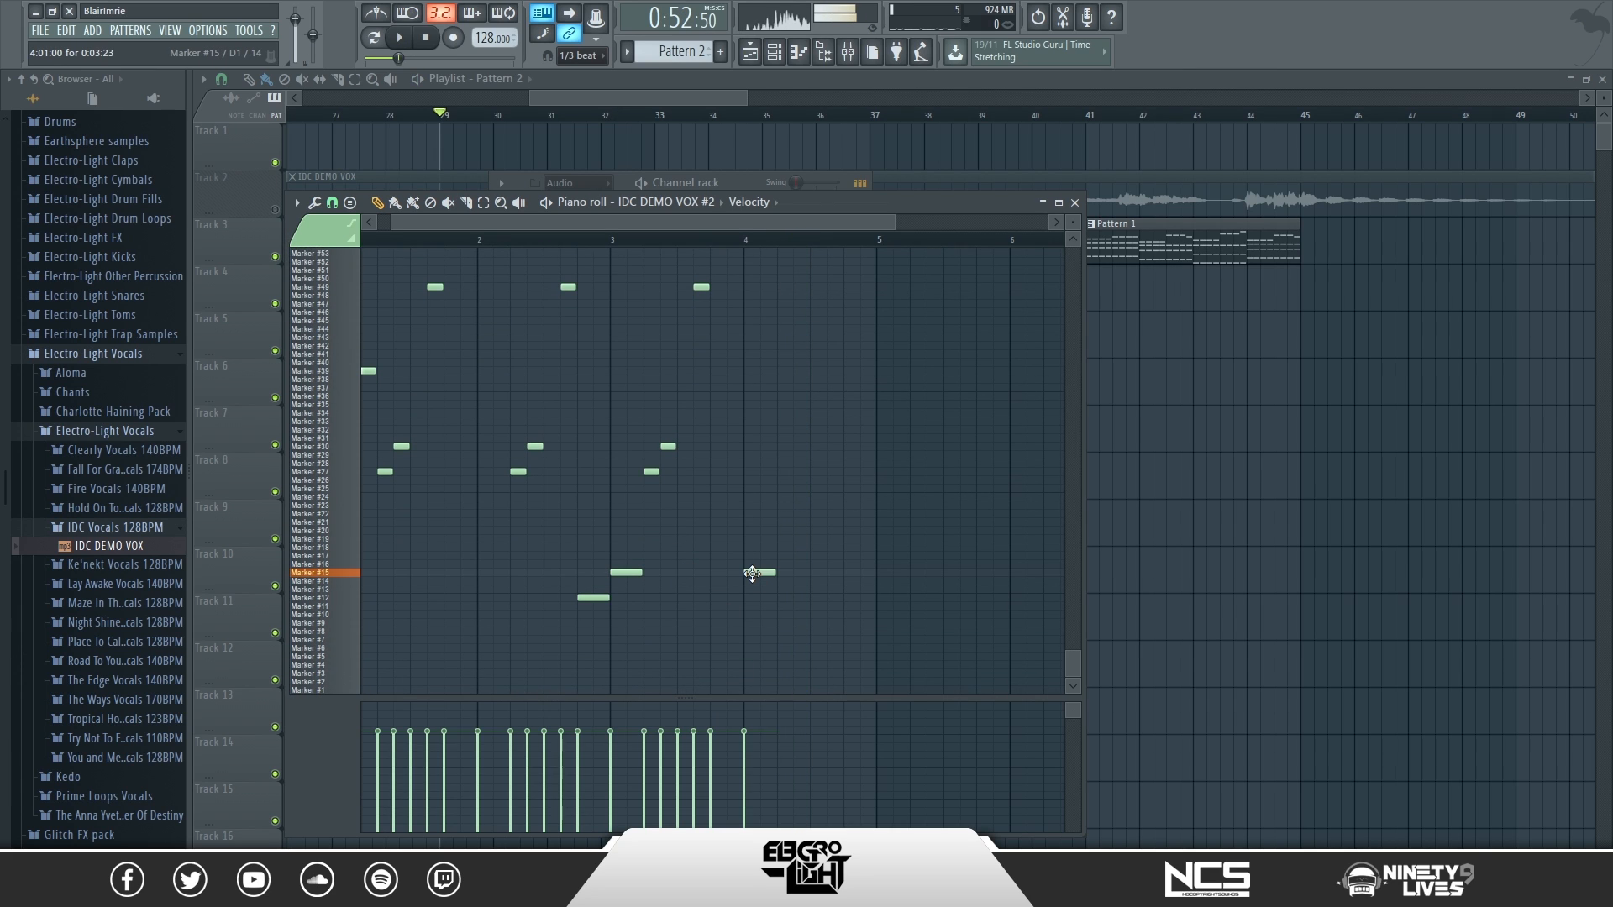
left_click_drag(702, 523, 658, 113)
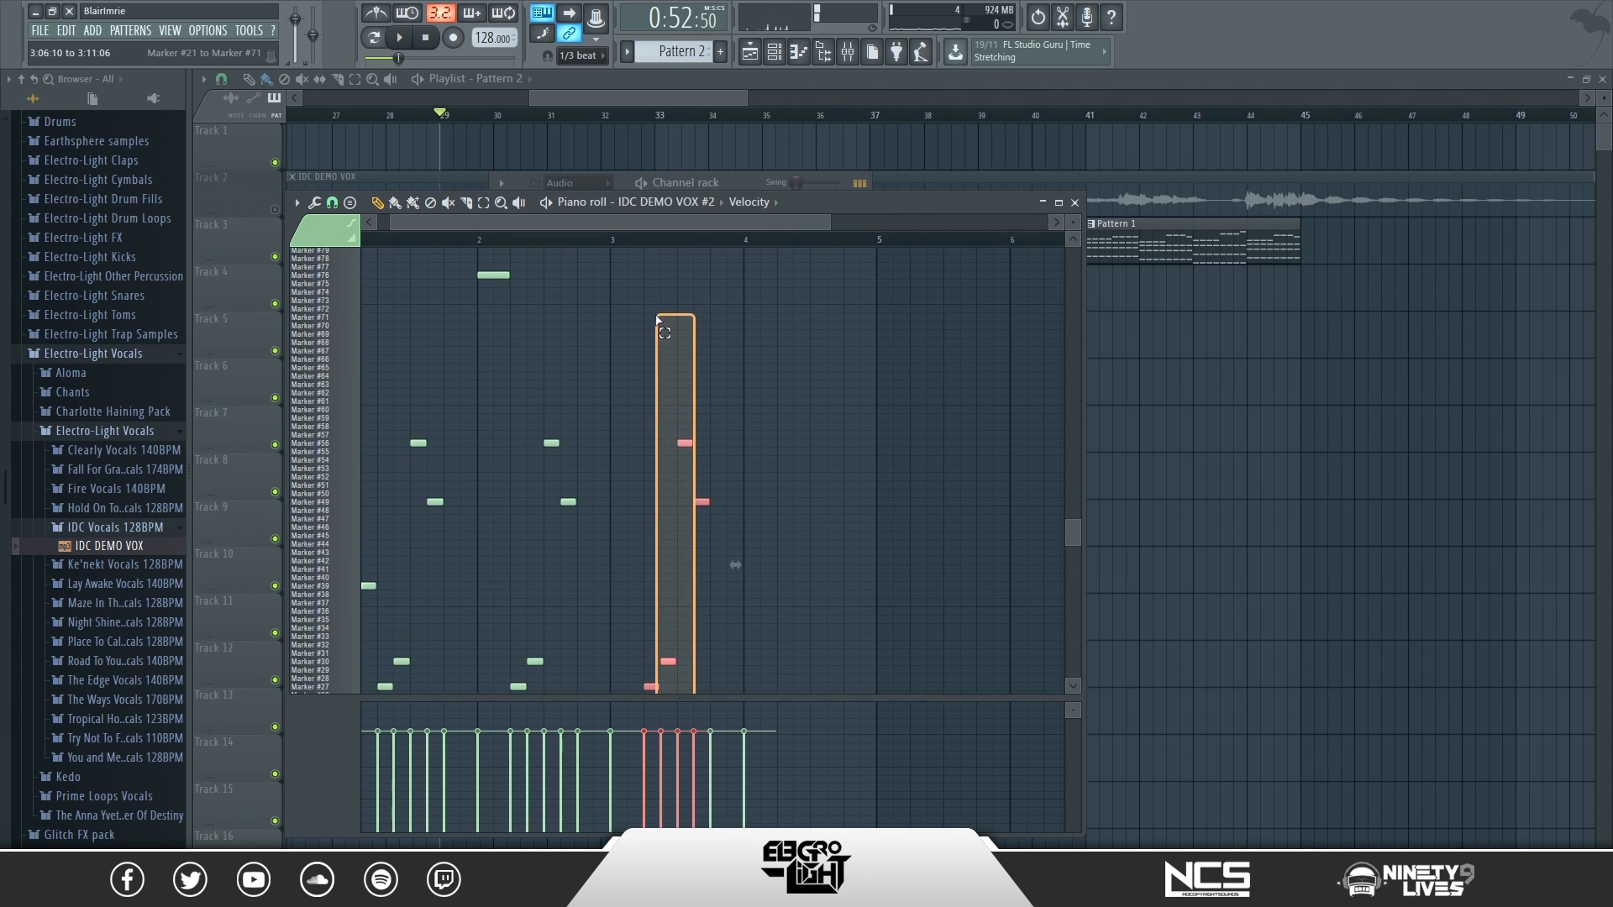
left_click_drag(685, 445, 818, 447)
- Add a Marker #80 note at 4:13:00 with the same length as the one in bar 3
scroll(799, 446, "up", 4)
scroll(793, 441, "up", 1)
left_click(718, 366)
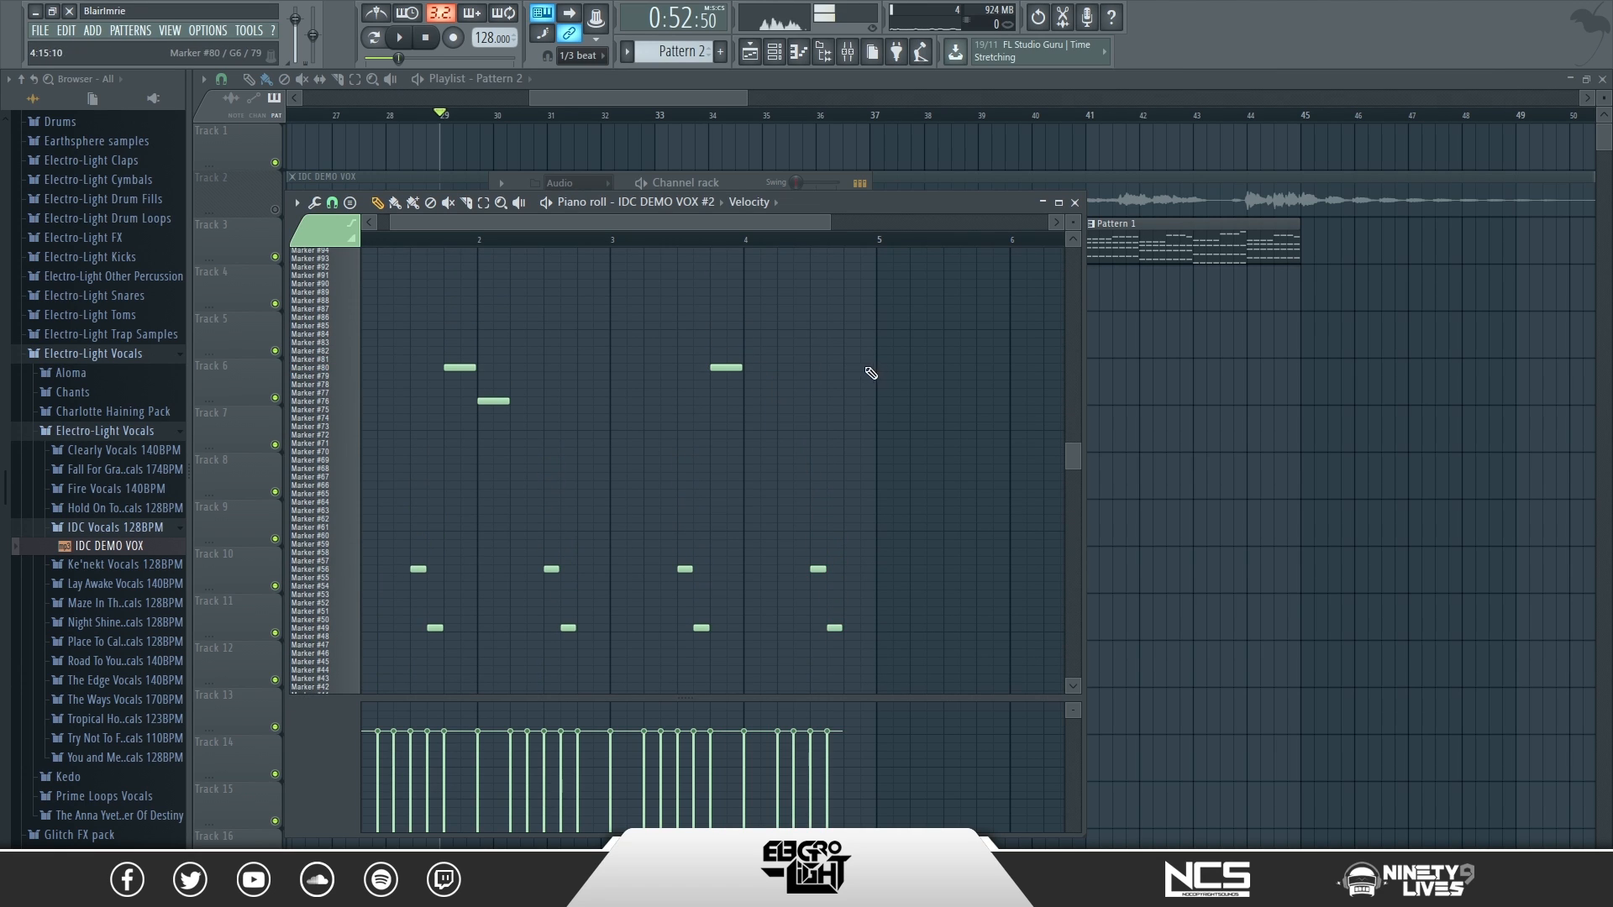
left_click(853, 367)
- Add a Marker #76 note at 4:15:00, shorten it to the end of bar 4, play the melody, and close the piano roll
left_click(865, 400)
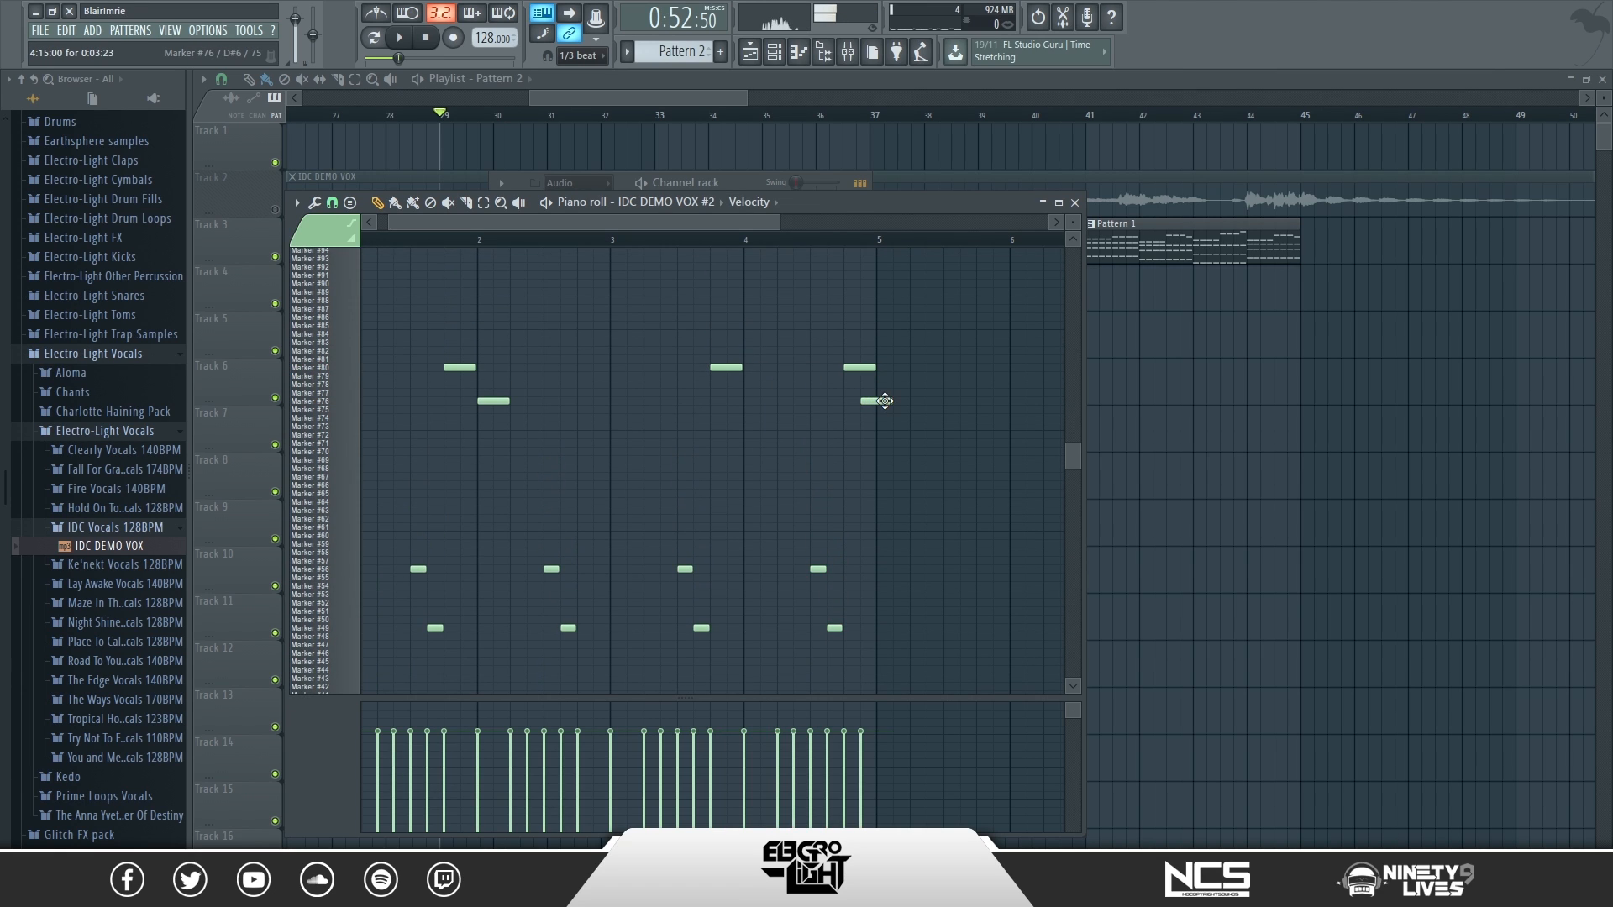
left_click_drag(888, 404, 874, 402)
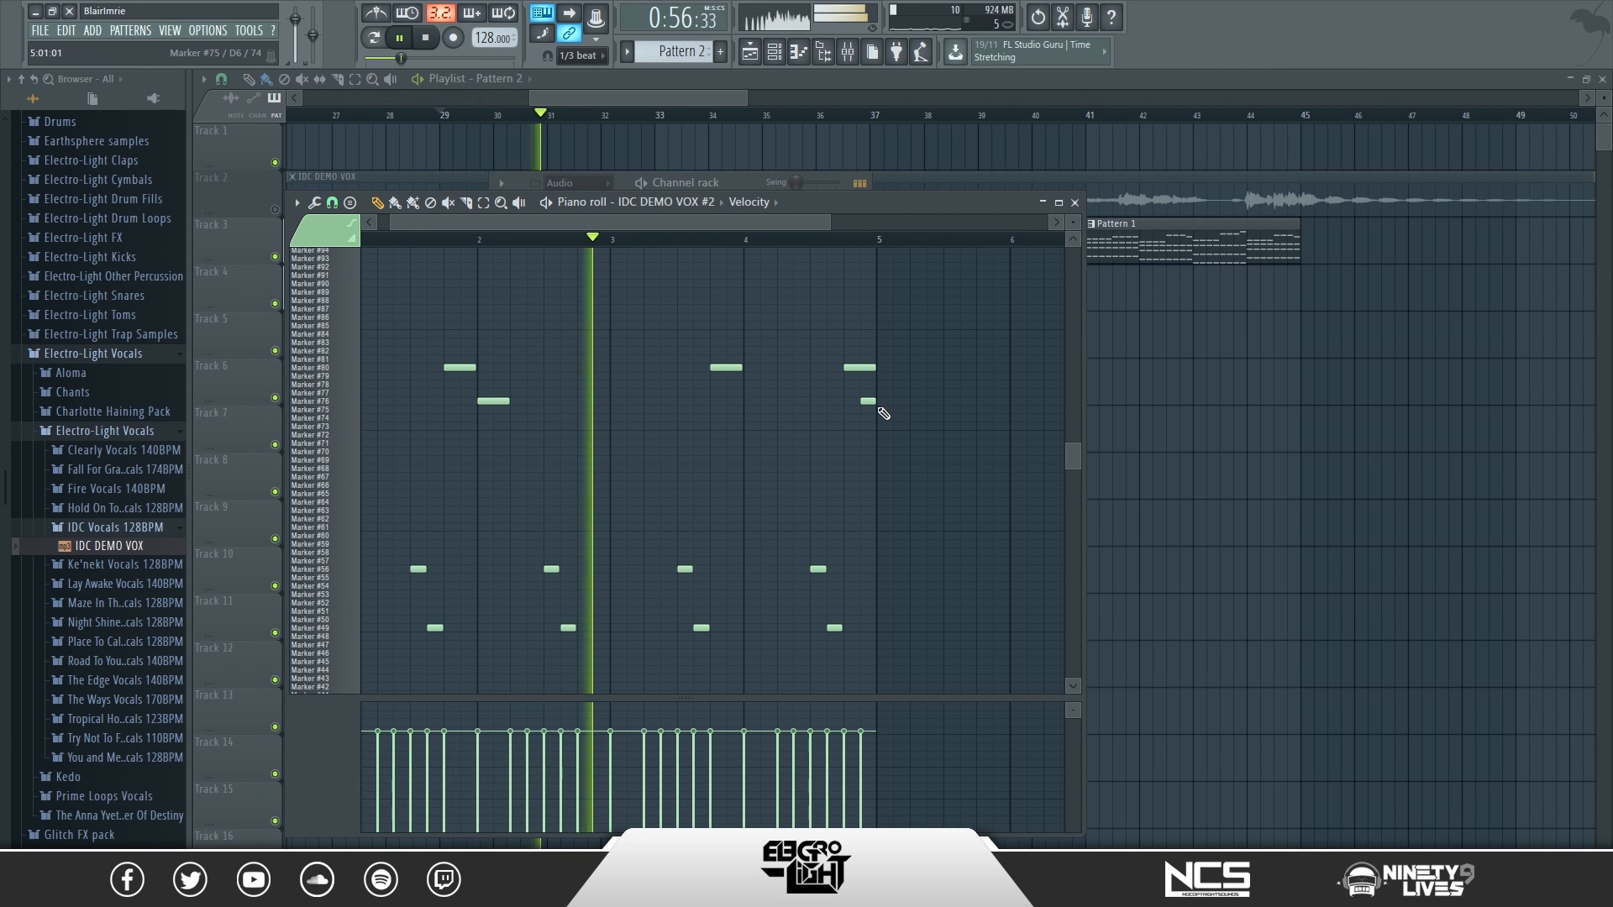
scroll(883, 413, "up", 2)
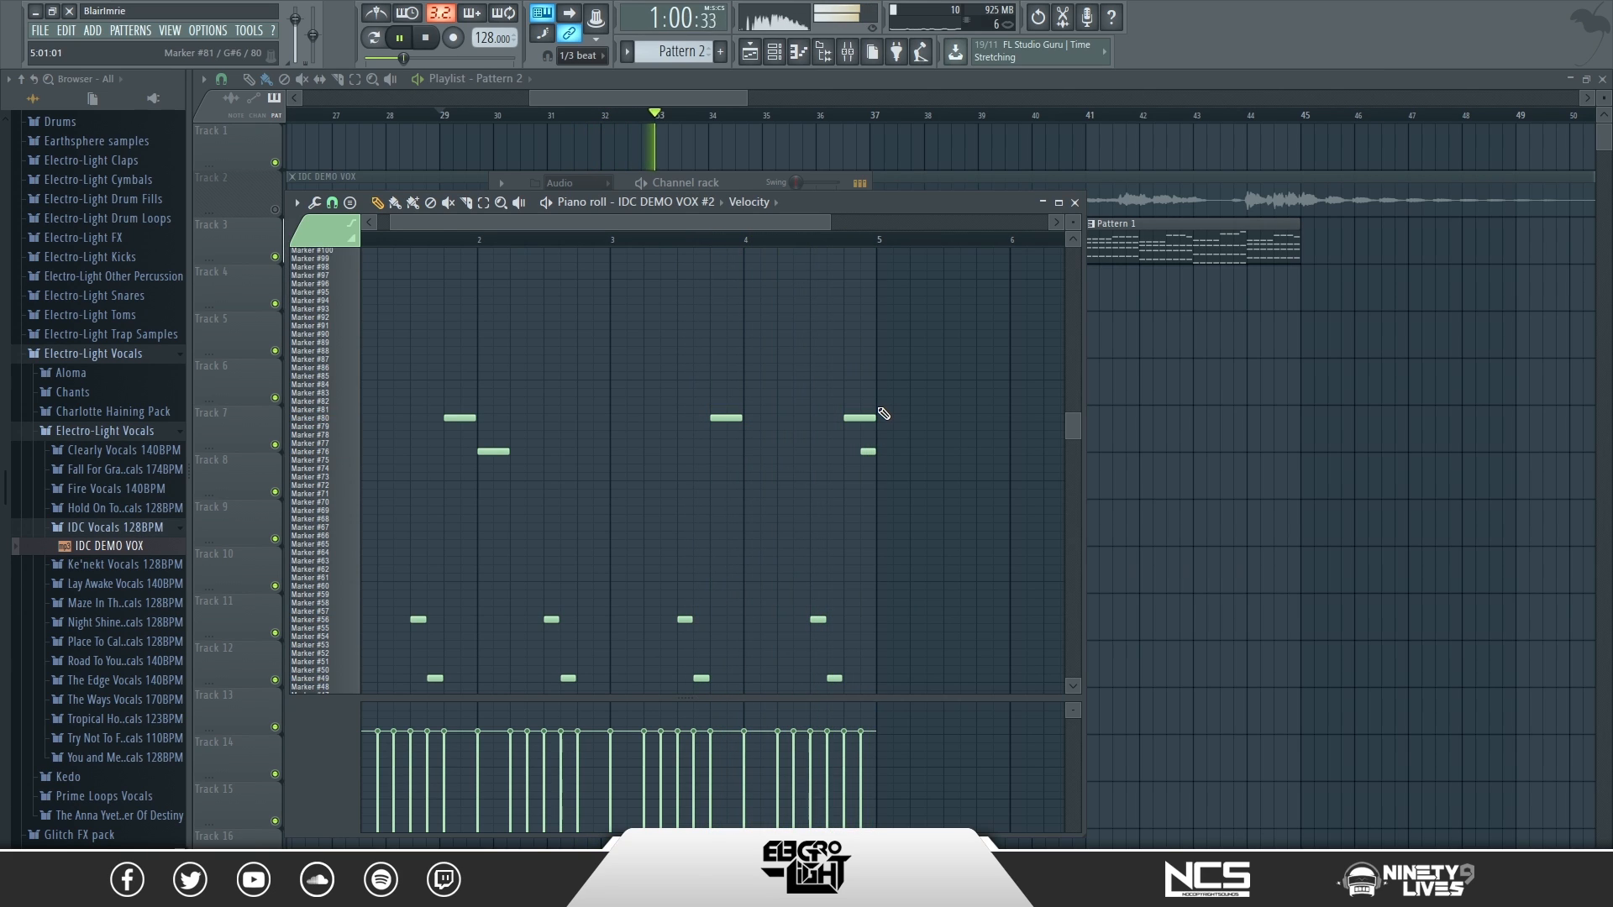
key("space")
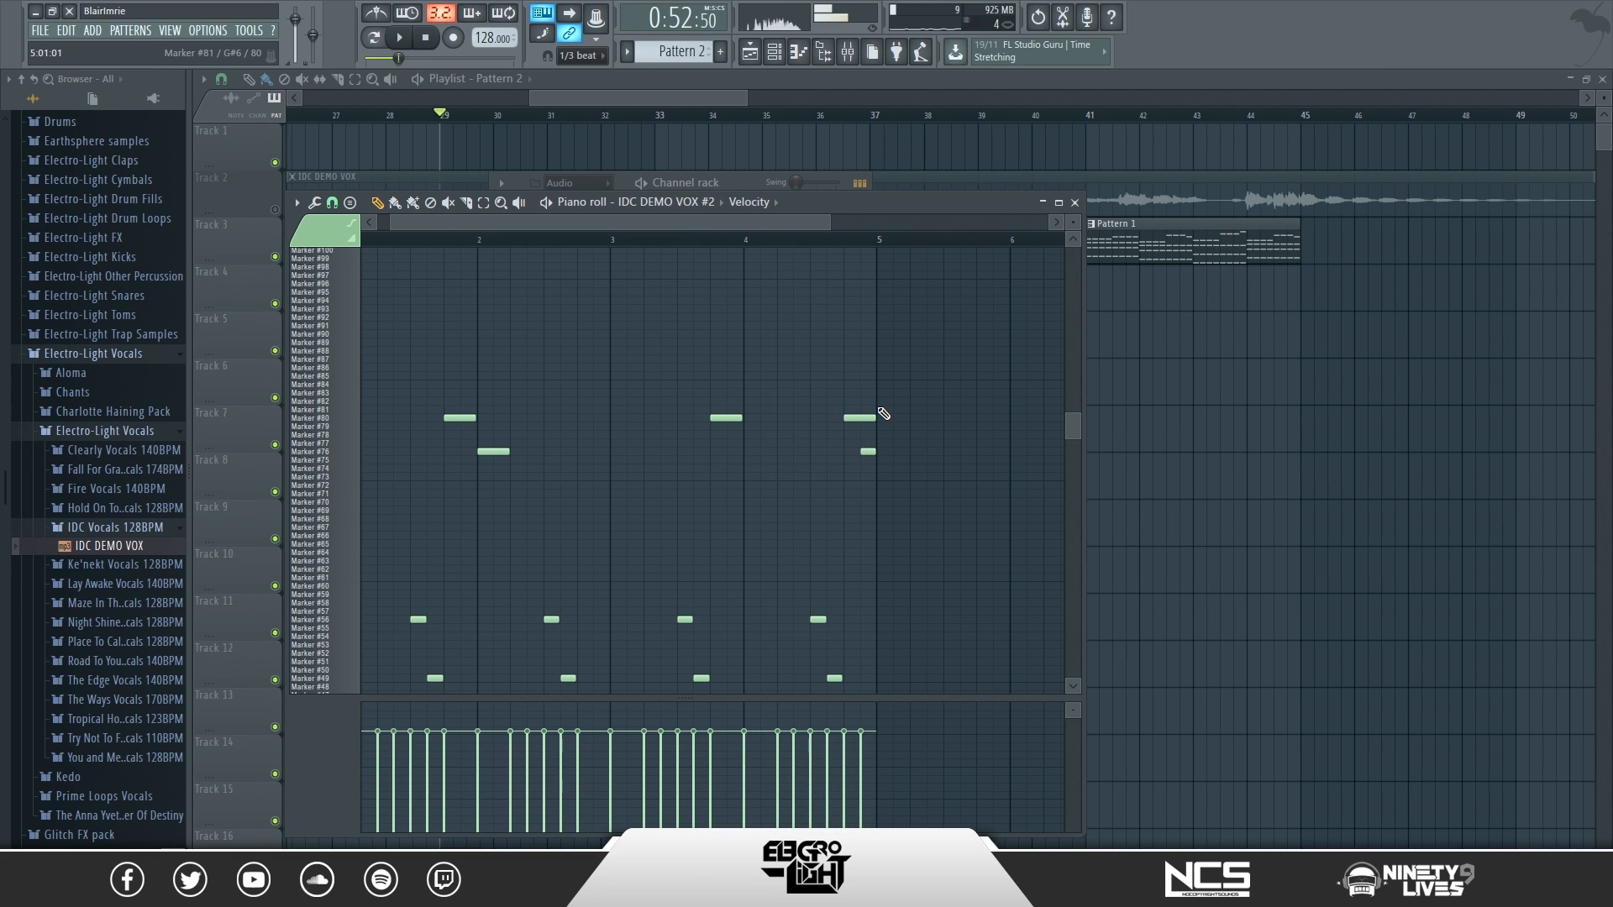
scroll(891, 407, "down", 4)
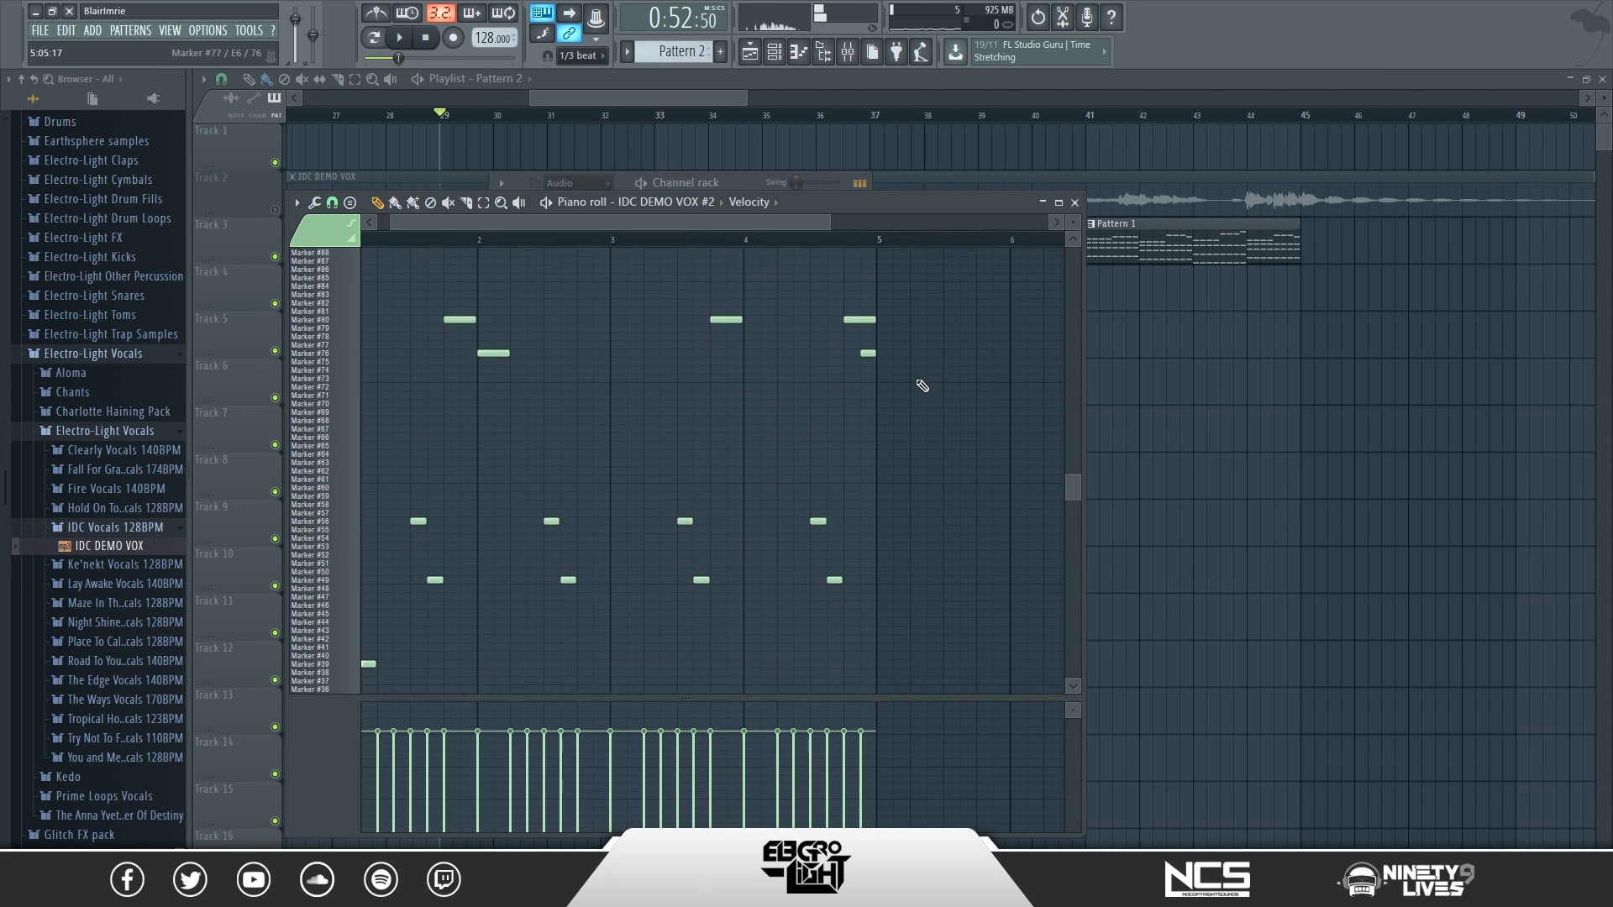
left_click(1075, 202)
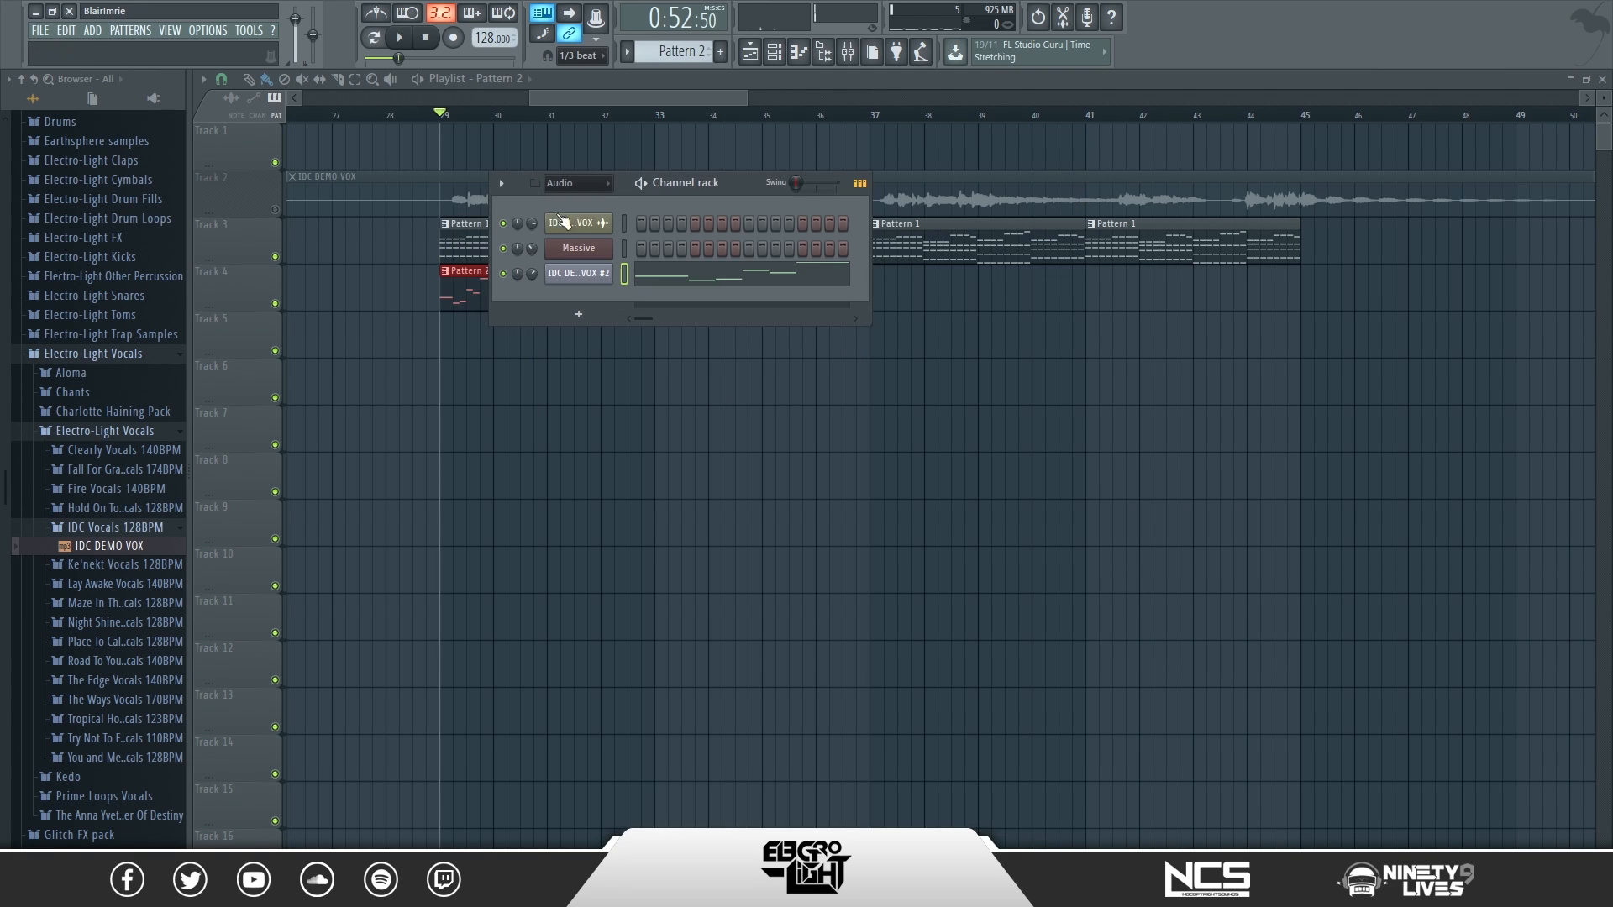
- Place a second Pattern 2 clip at bar 33 on Track 4 and delete the Pattern 1 clips at bars 37 and 41
left_click(603, 94)
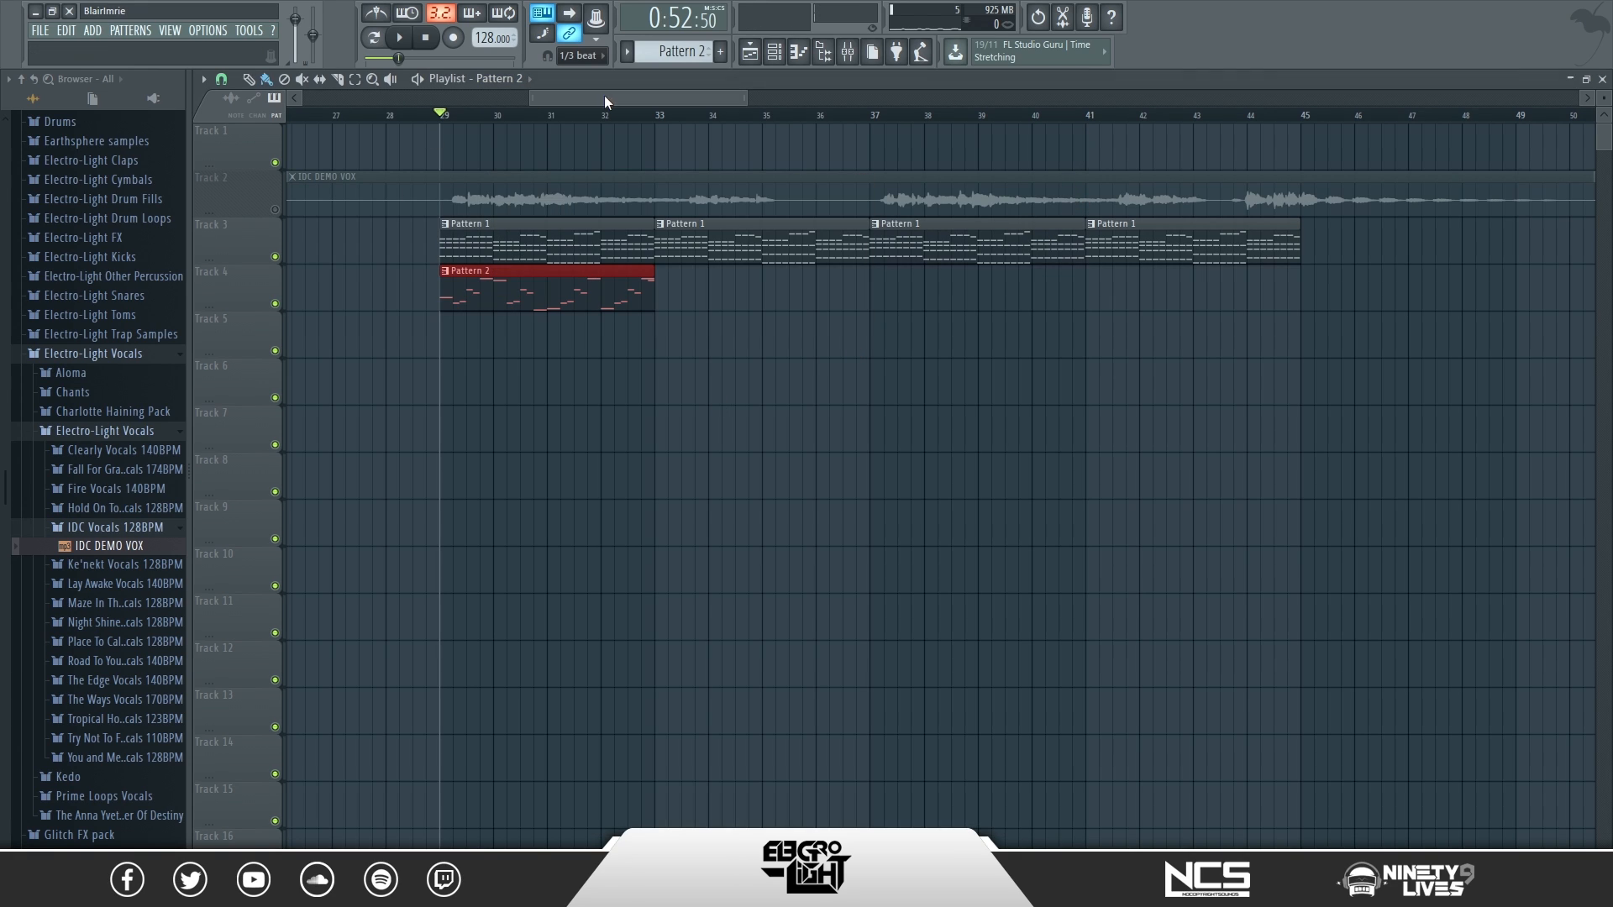
left_click(675, 283)
right_click(943, 245)
right_click(1125, 257)
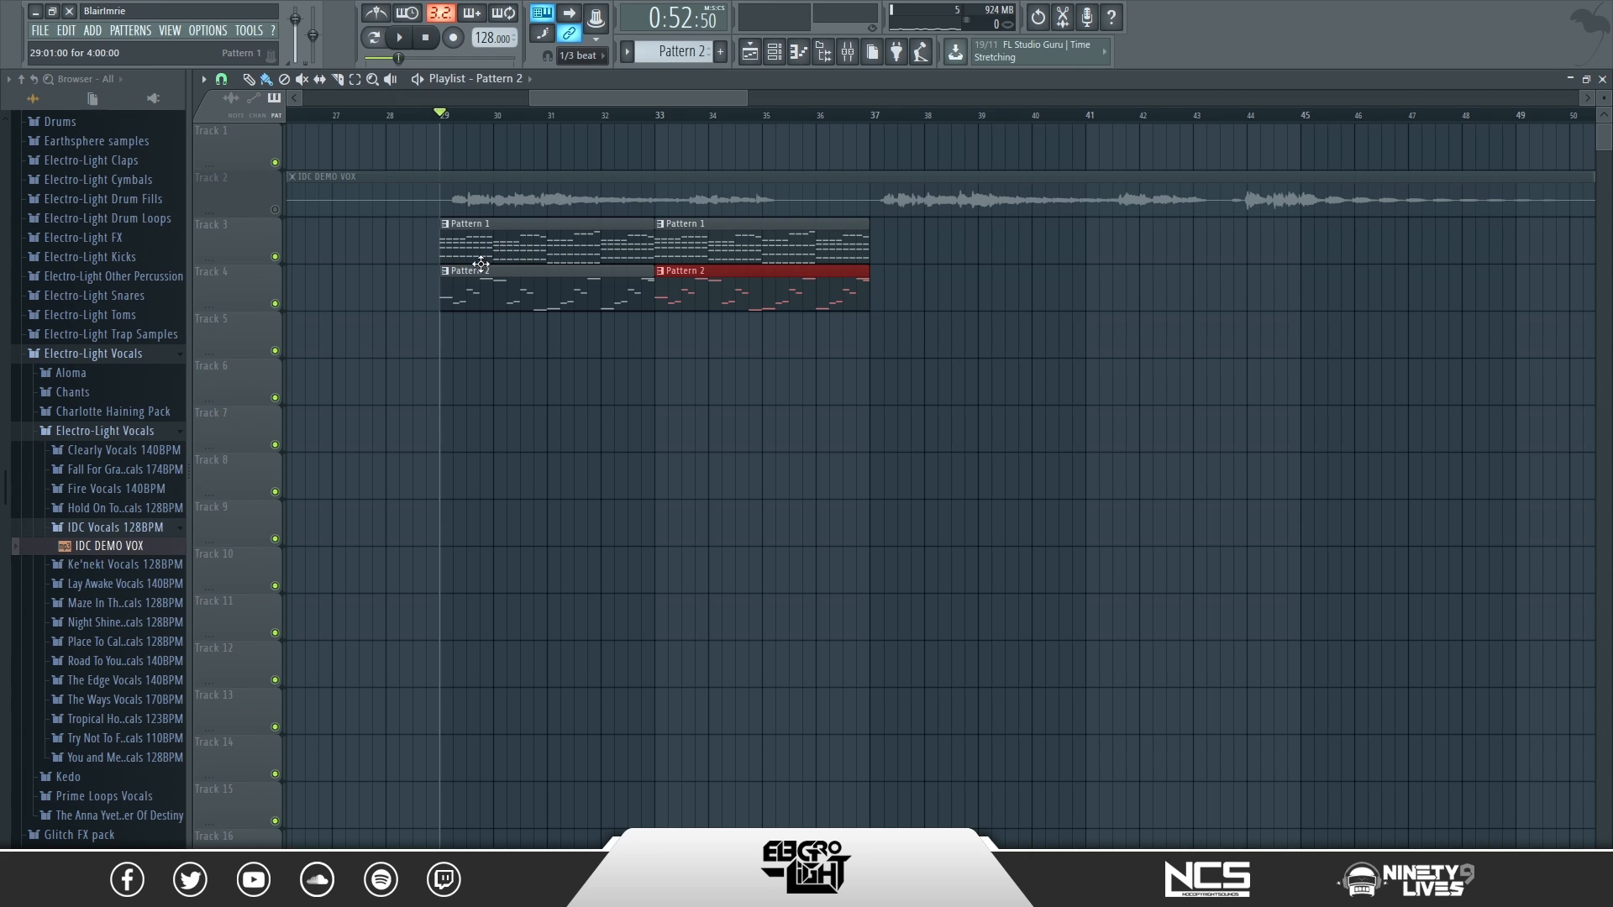
- Collapse the Electro-Light Vocals folders and open the Drums Loops folder of the KSHMR Vol. 2 samples
left_click(106, 431)
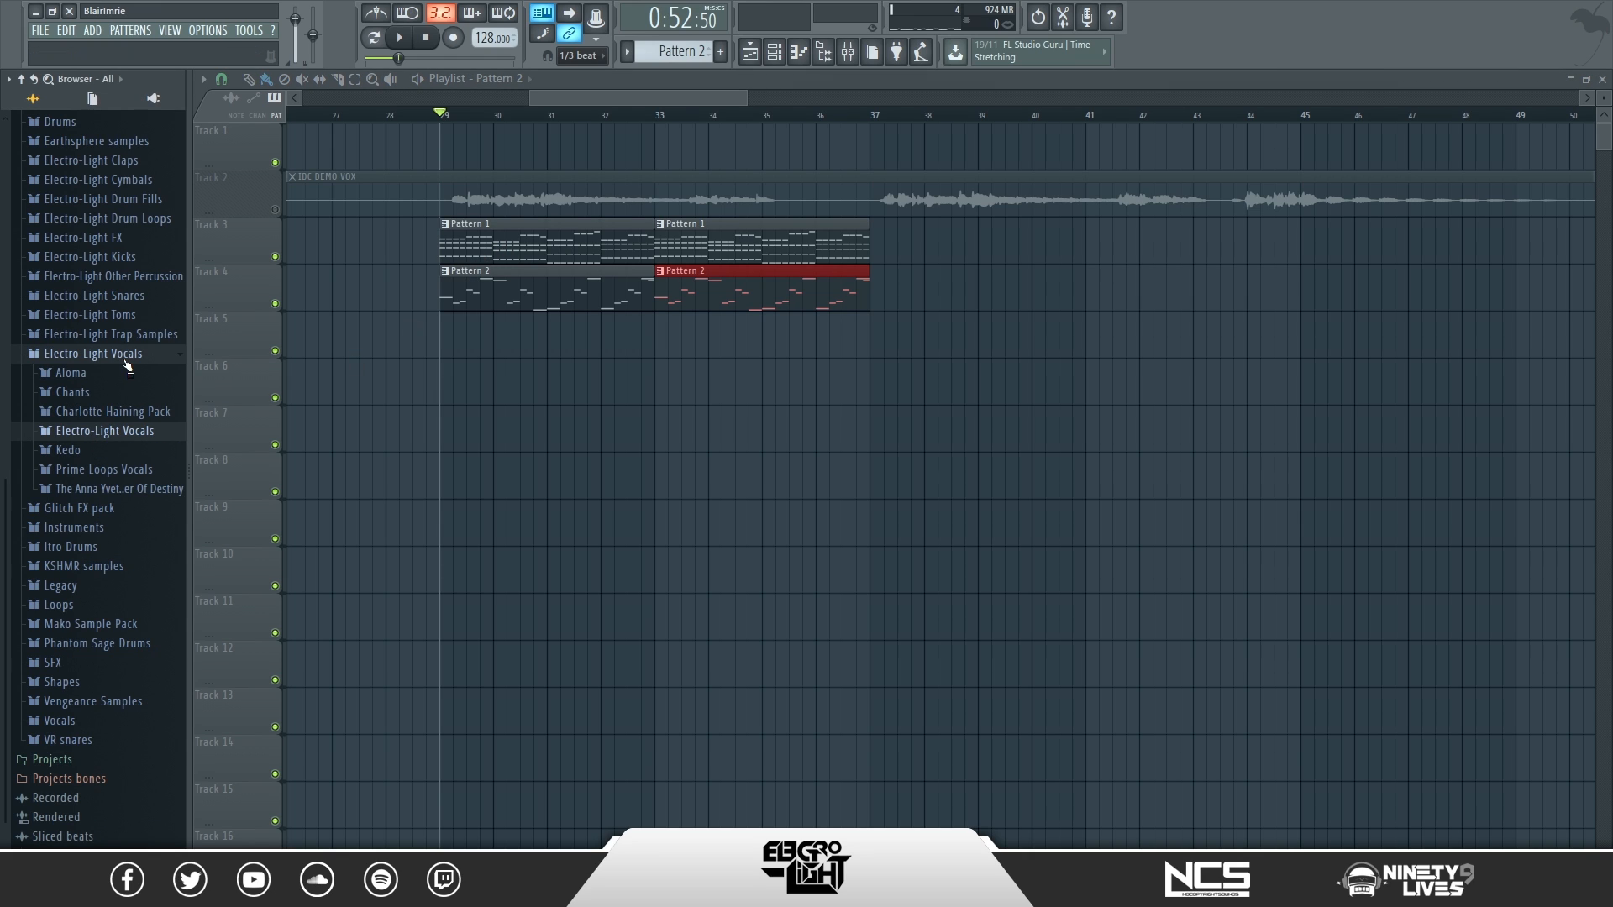
scroll(52, 360, "up", 5)
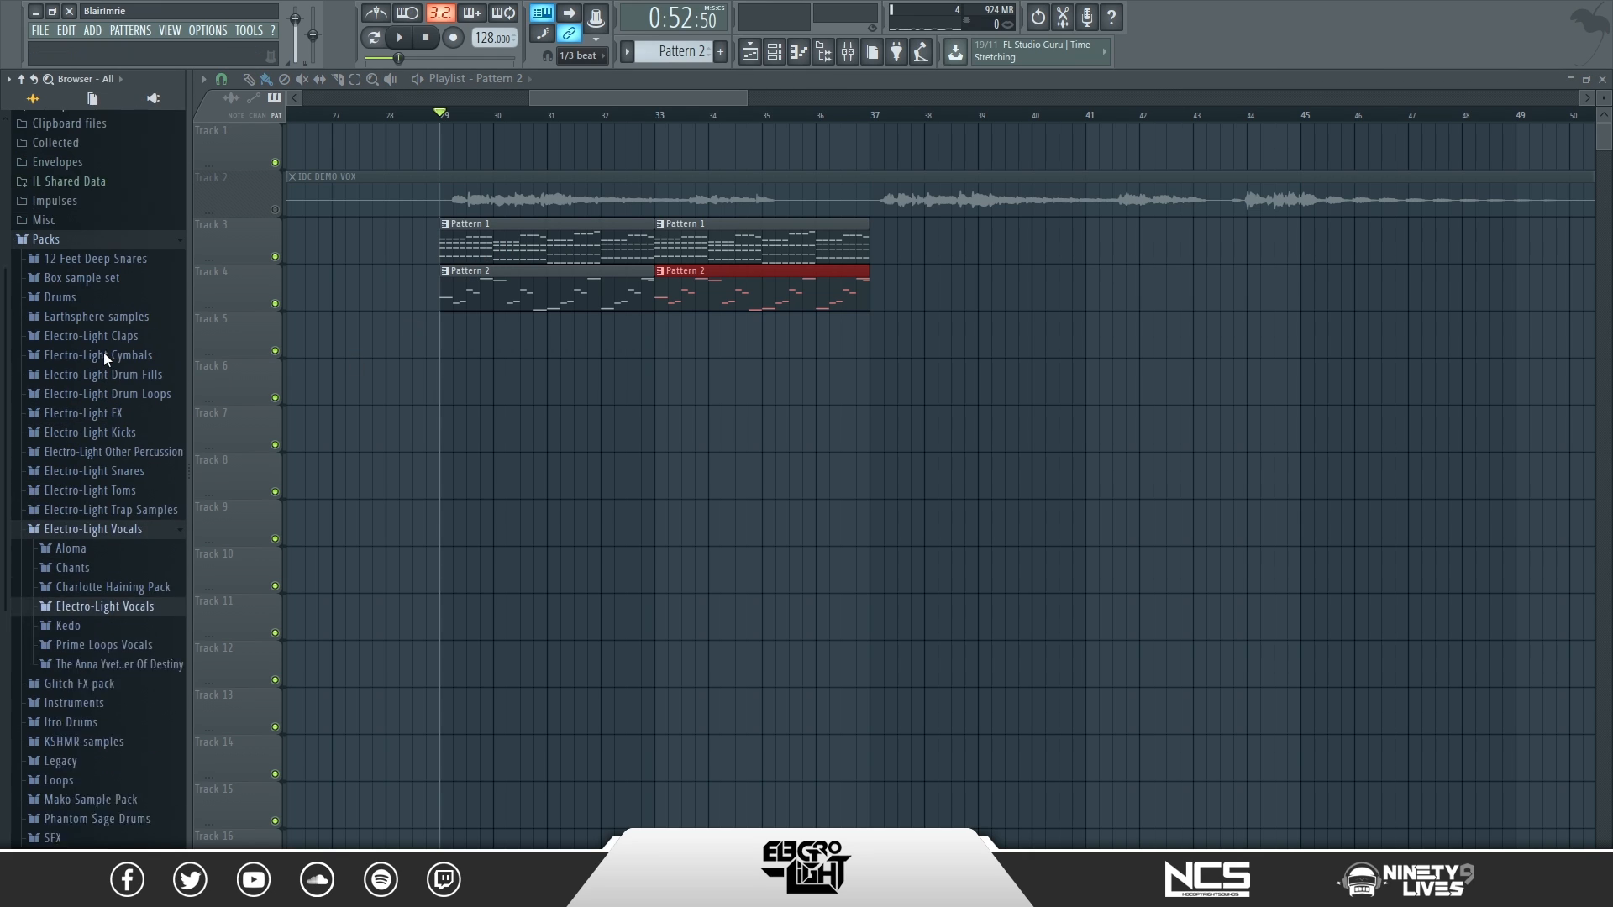
scroll(126, 472, "down", 3)
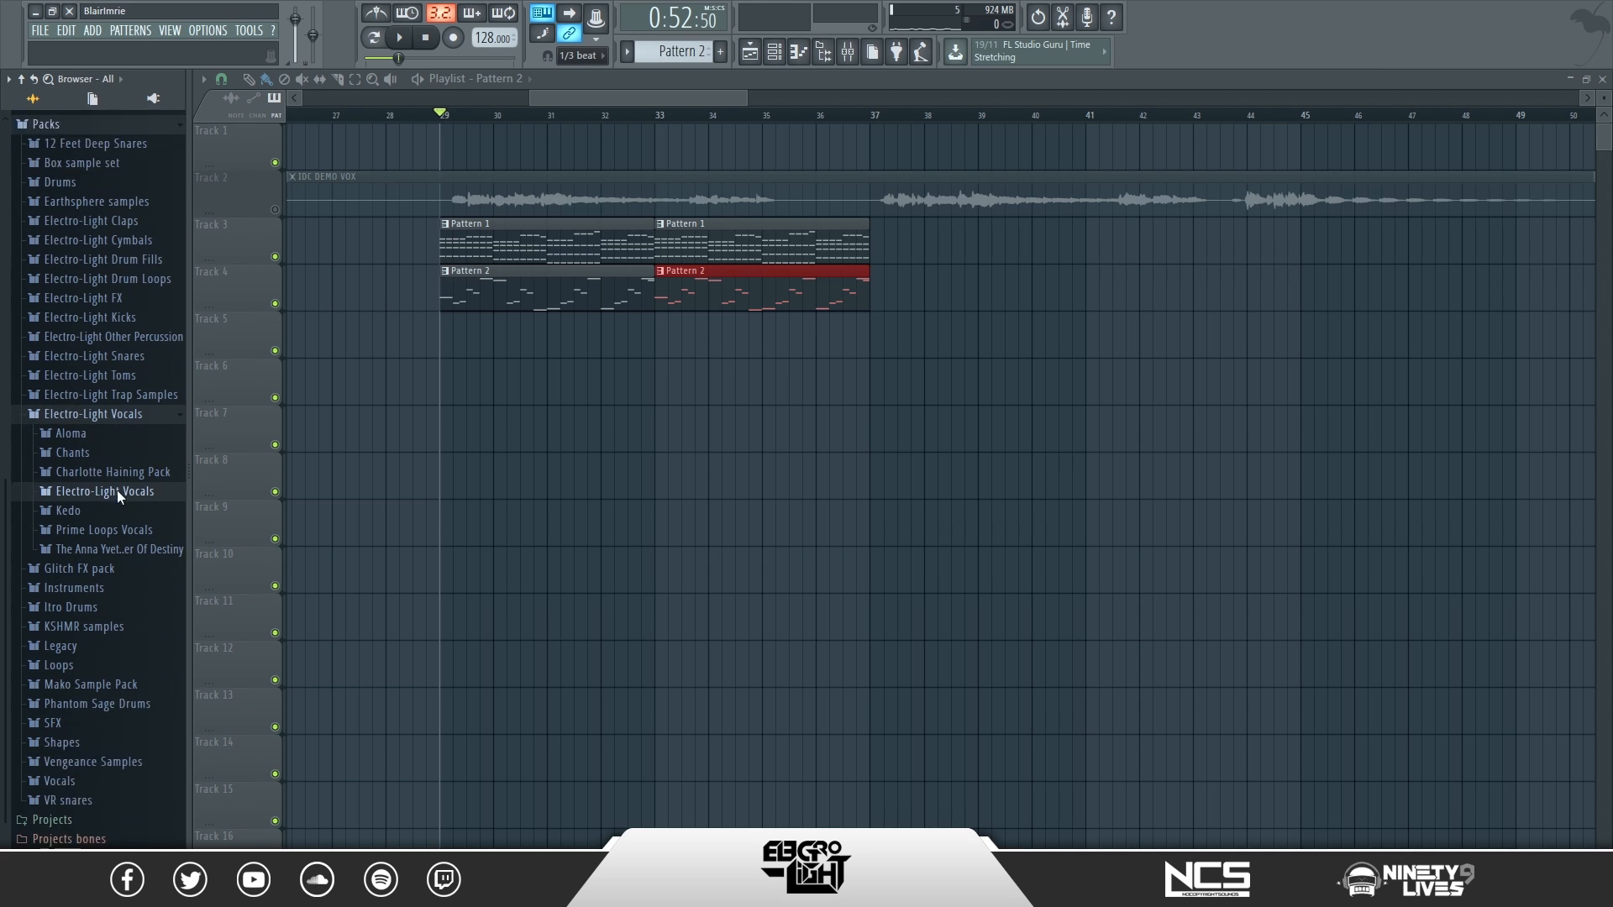
left_click(118, 354)
left_click(87, 532)
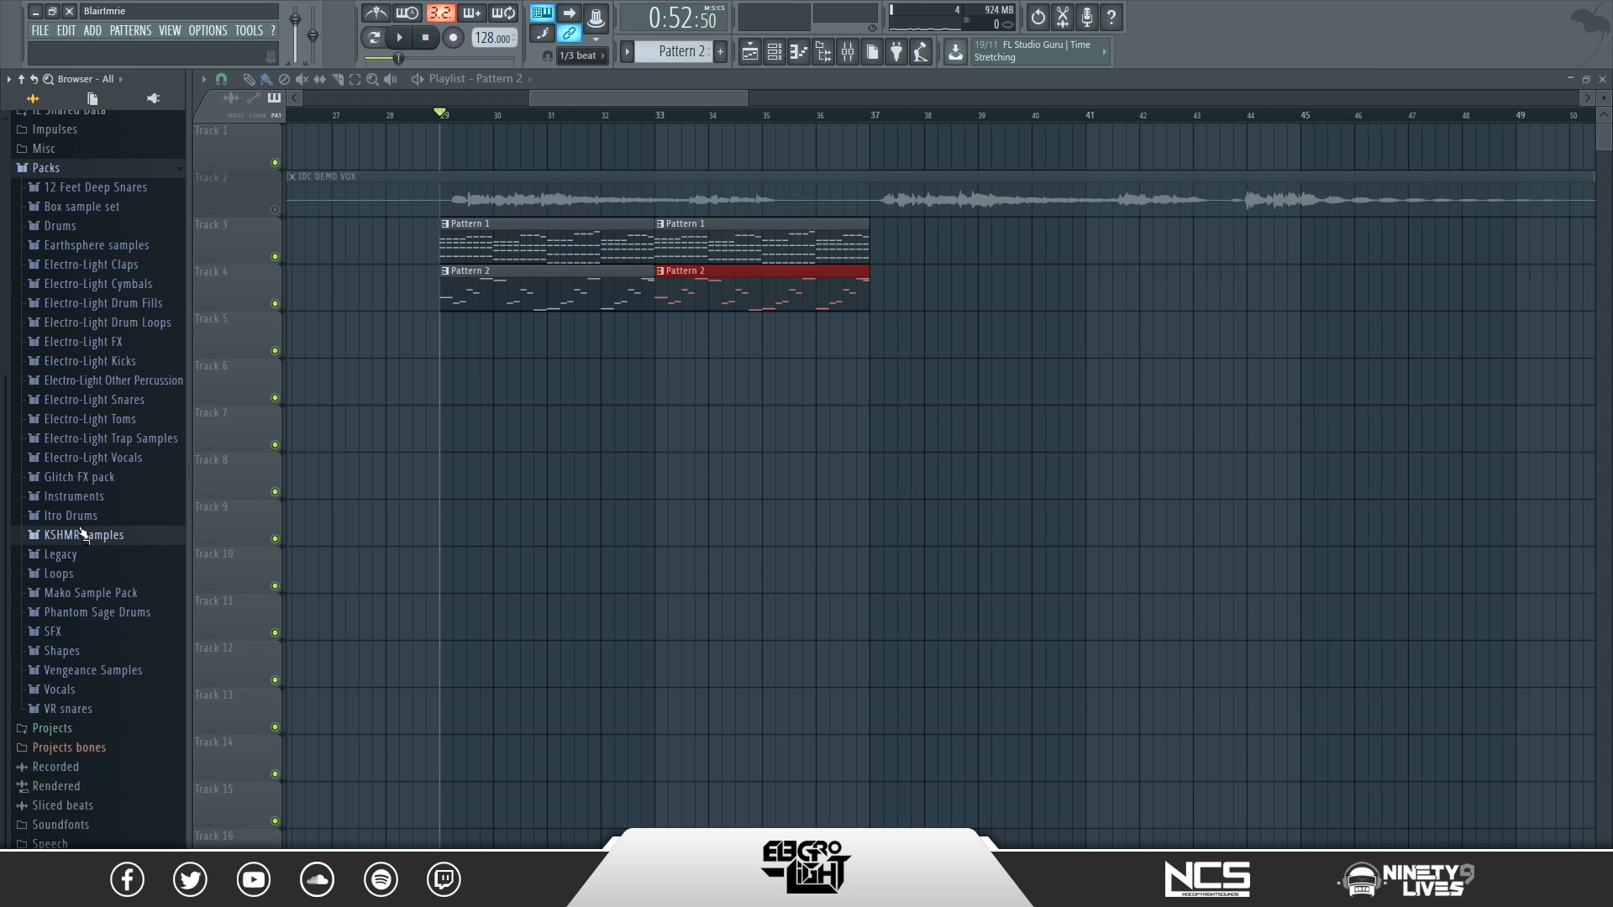
left_click(103, 538)
left_click(101, 557)
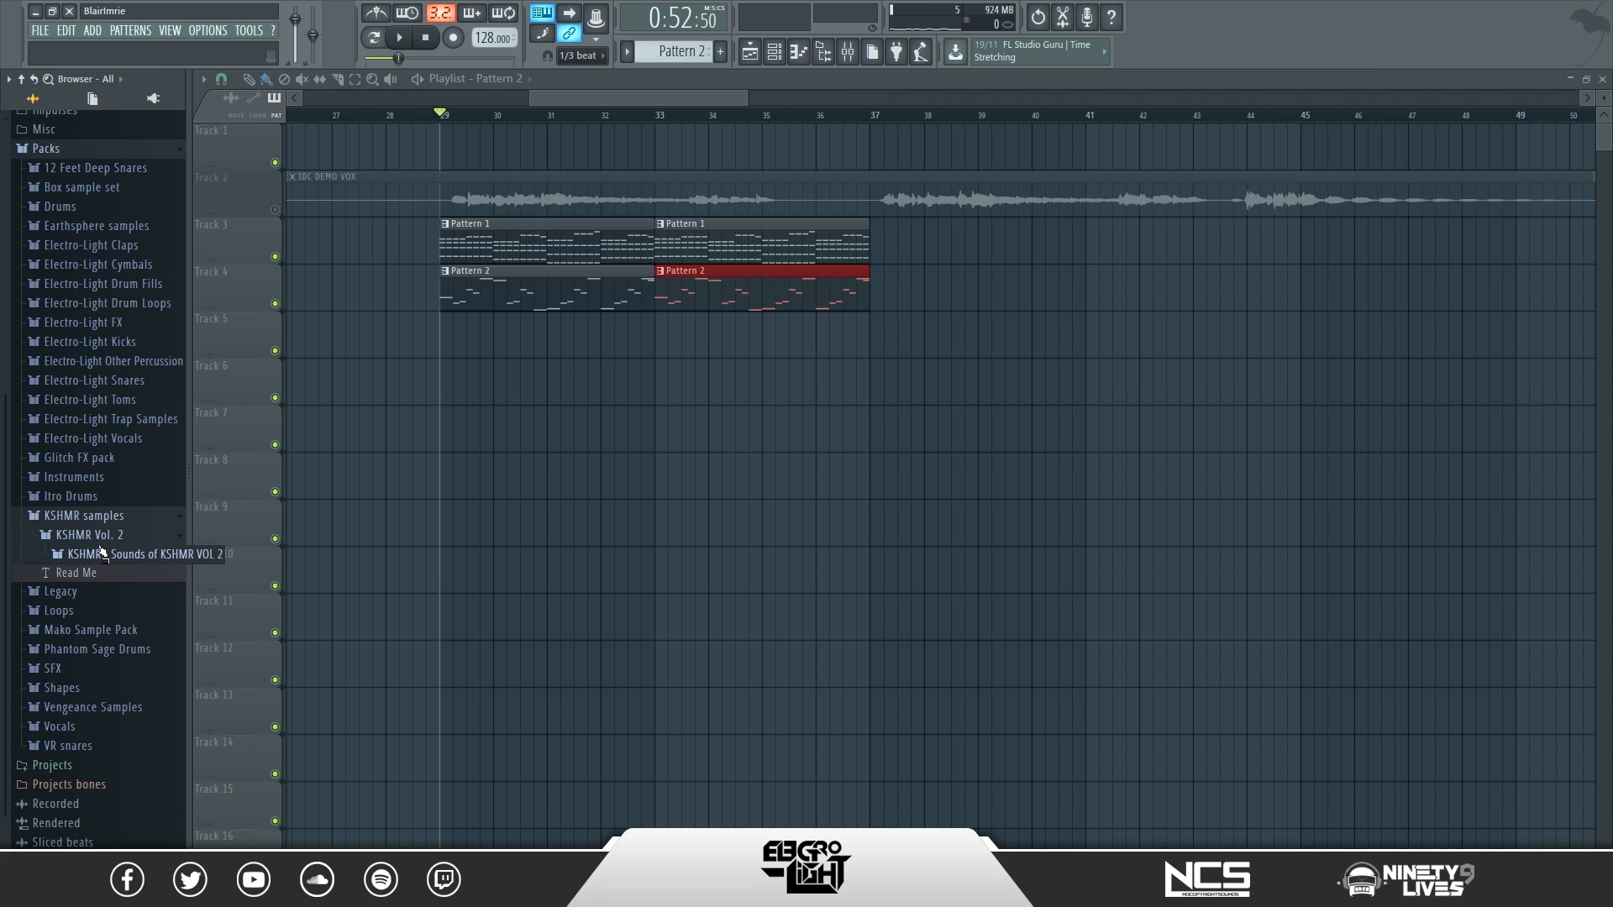
left_click(96, 401)
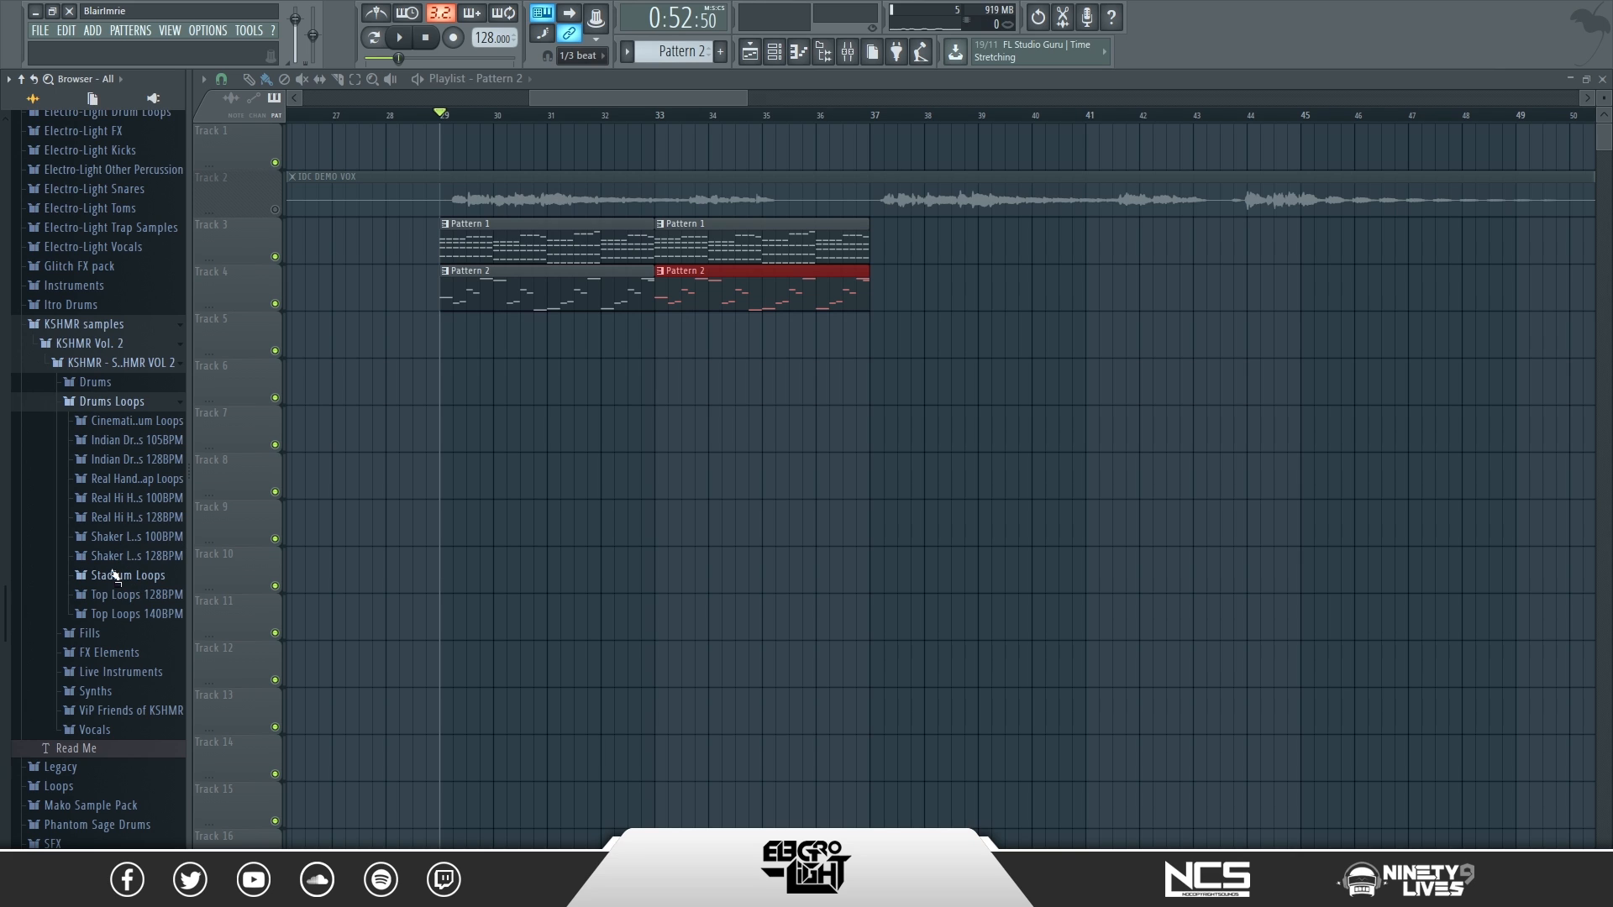
- Audition the Top Loops 128BPM samples and place KSHMR Top Loop 128BPM 02 at bar 29 on Track 5
left_click(118, 595)
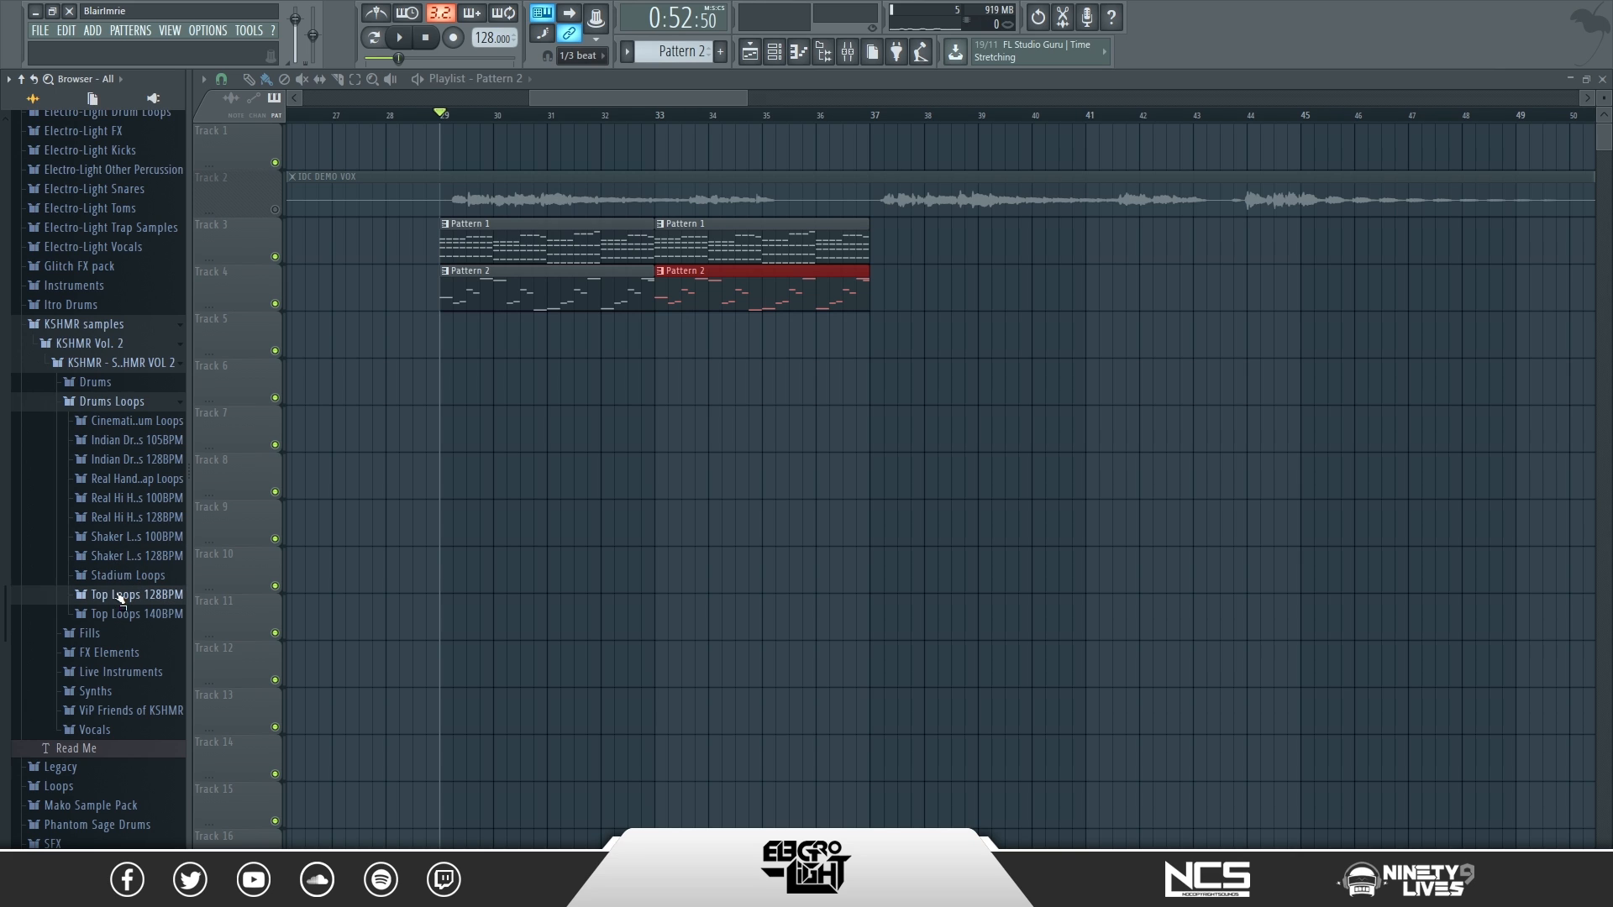
left_click(130, 632)
scroll(133, 618, "down", 3)
scroll(134, 585, "down", 1)
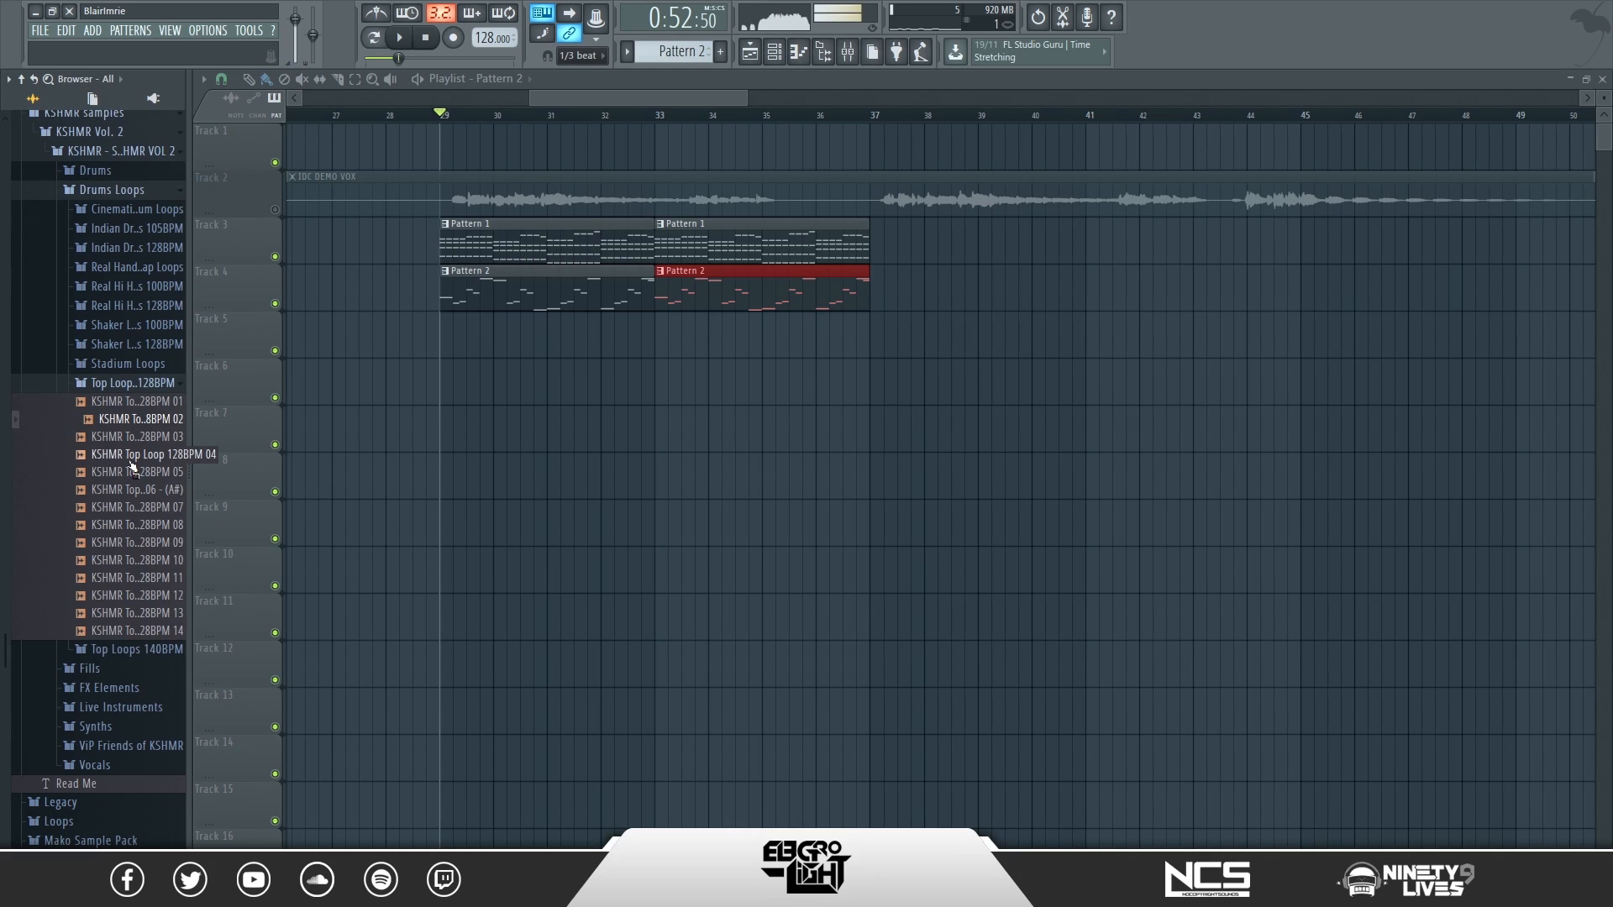
left_click_drag(126, 425, 441, 370)
left_click(425, 39)
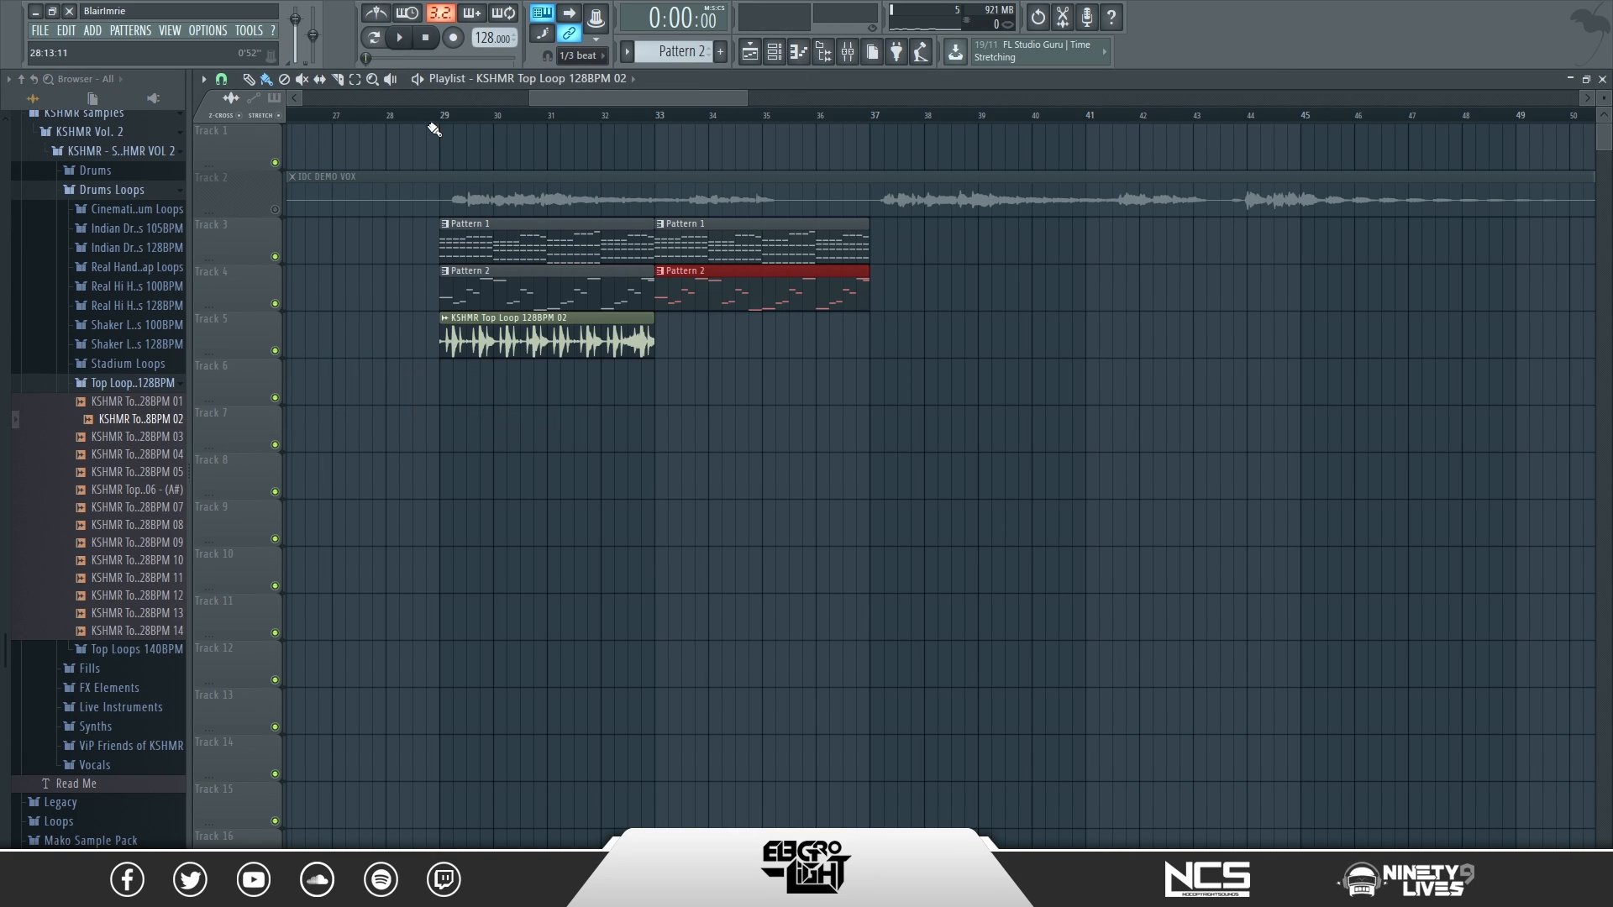
- Play the arrangement with the top loop from just before bar 29, and return to the KSHMR Drums Loops folder
left_click(428, 104)
left_click(158, 382)
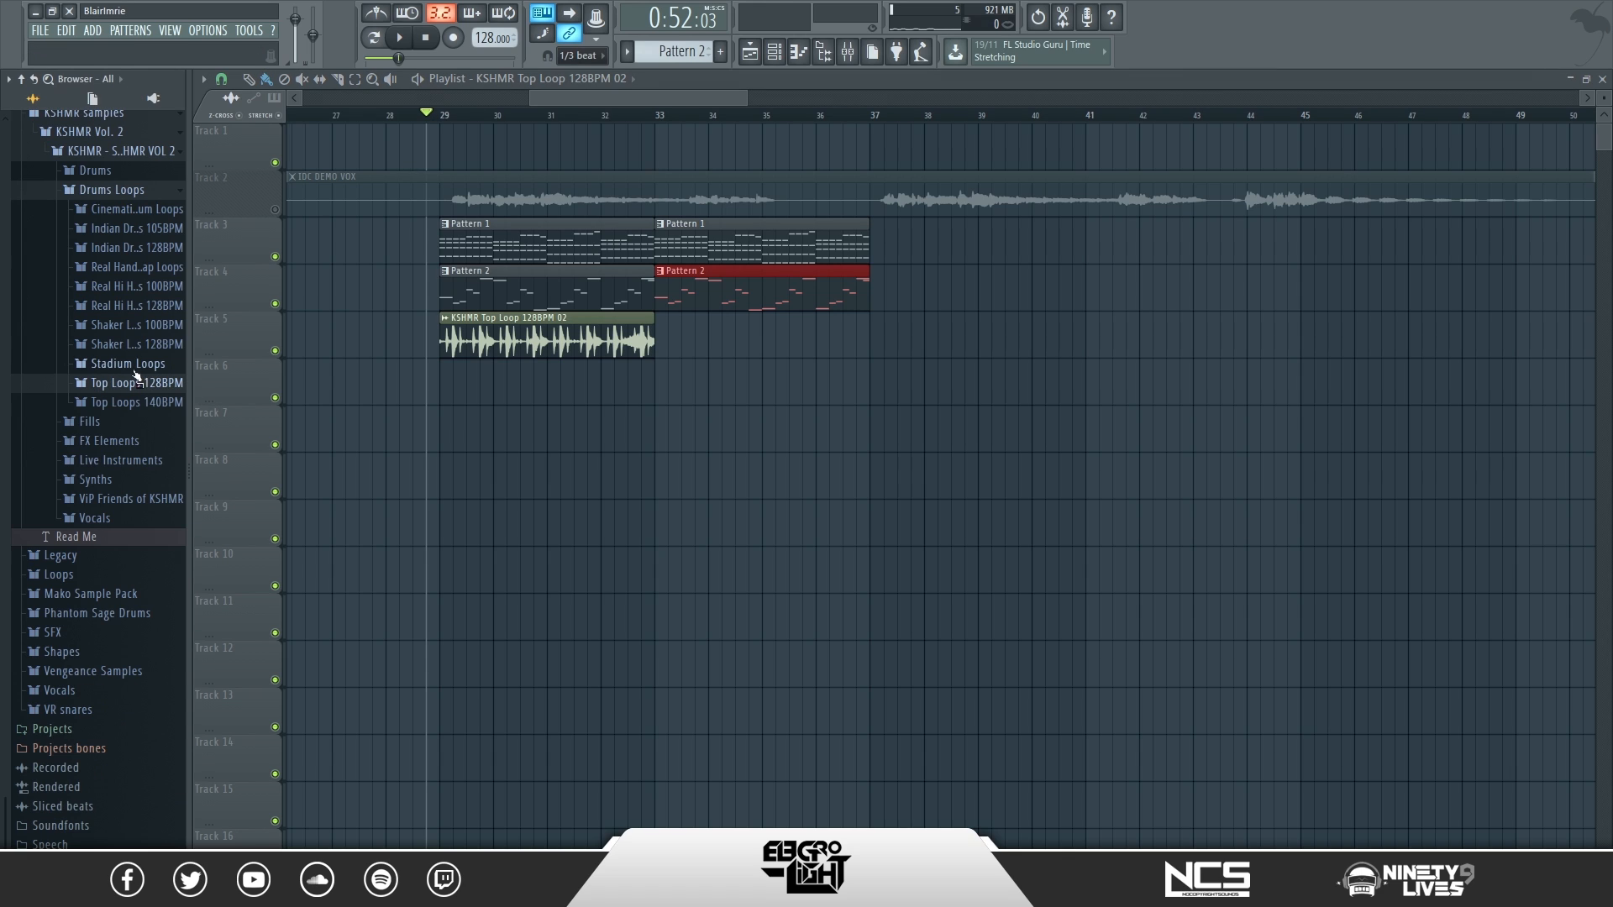
left_click(159, 188)
left_click(165, 366)
key("space")
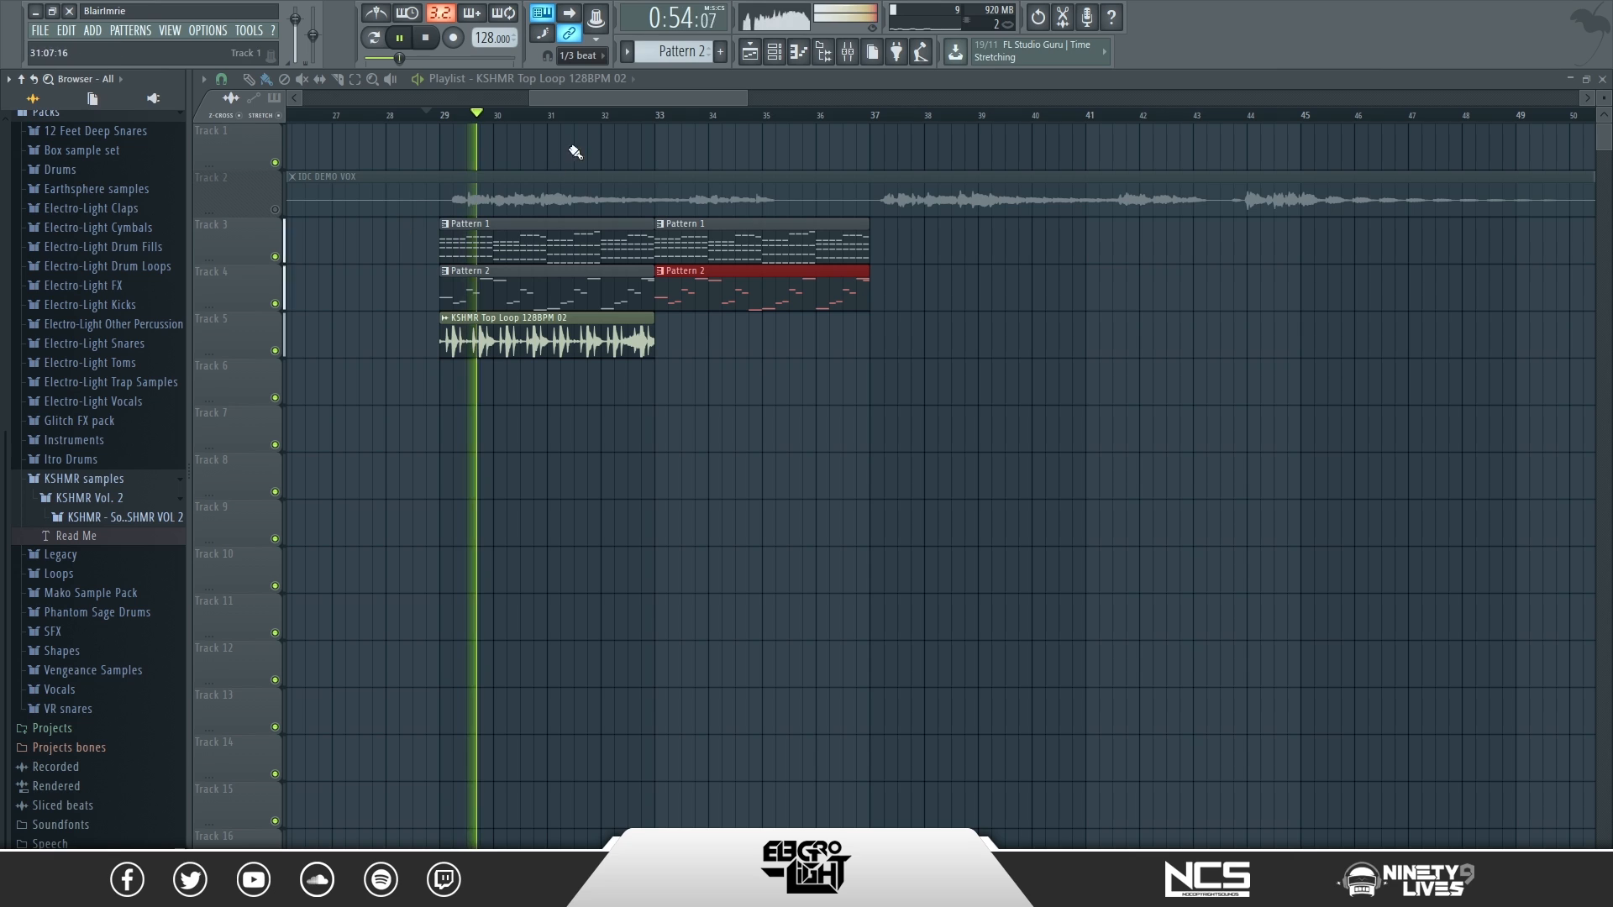
left_click(132, 517)
scroll(132, 516, "down", 3)
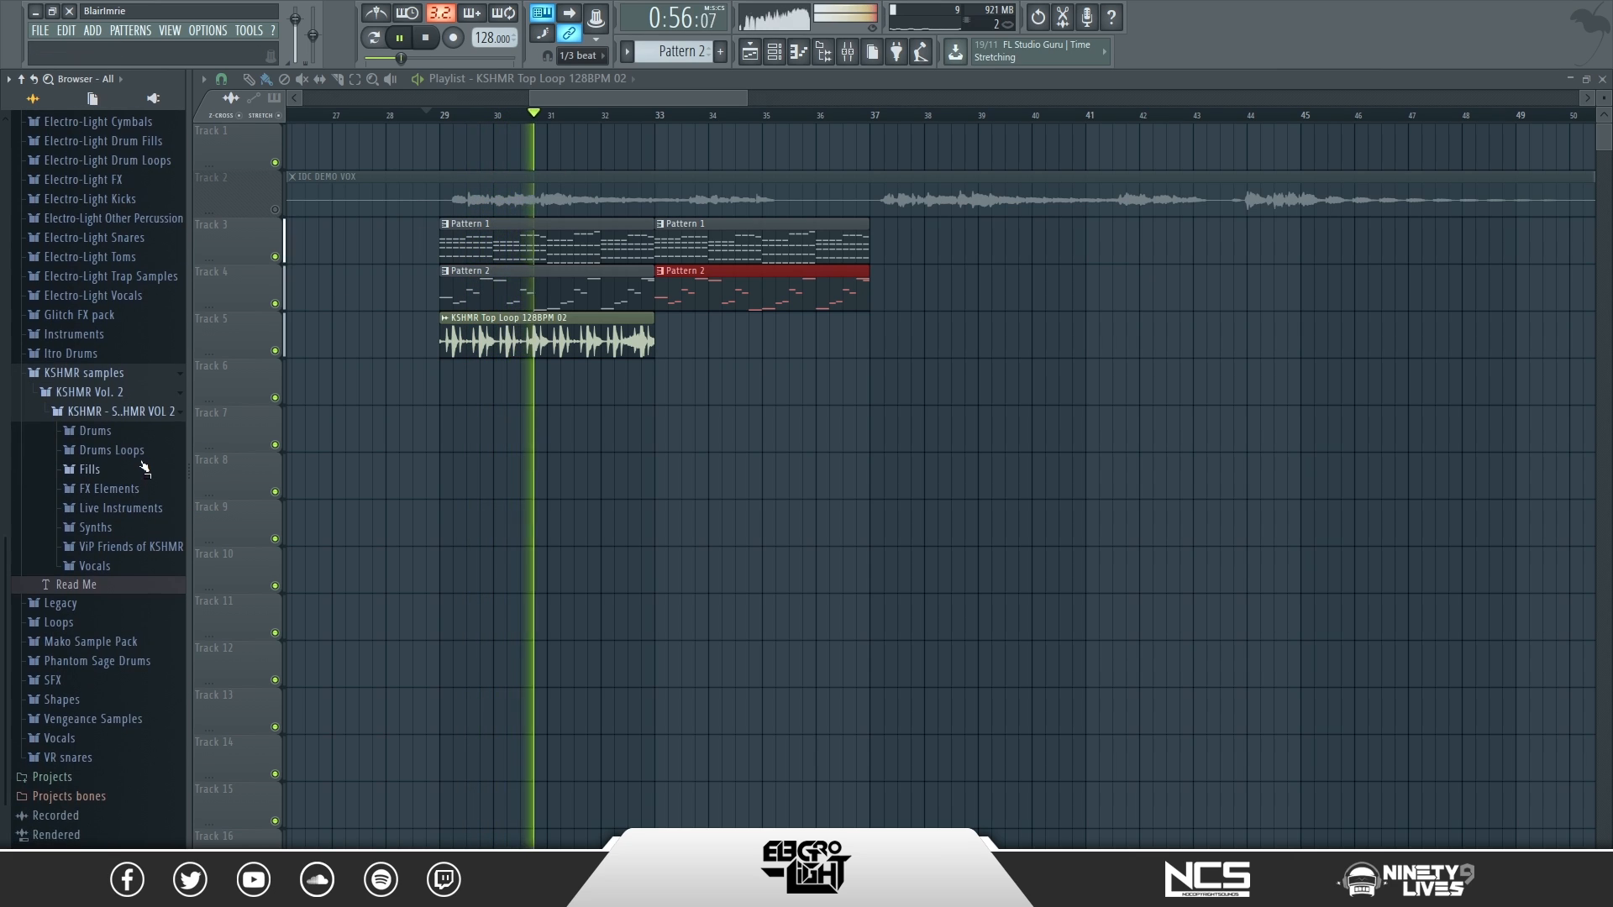
left_click(126, 451)
scroll(135, 473, "down", 6)
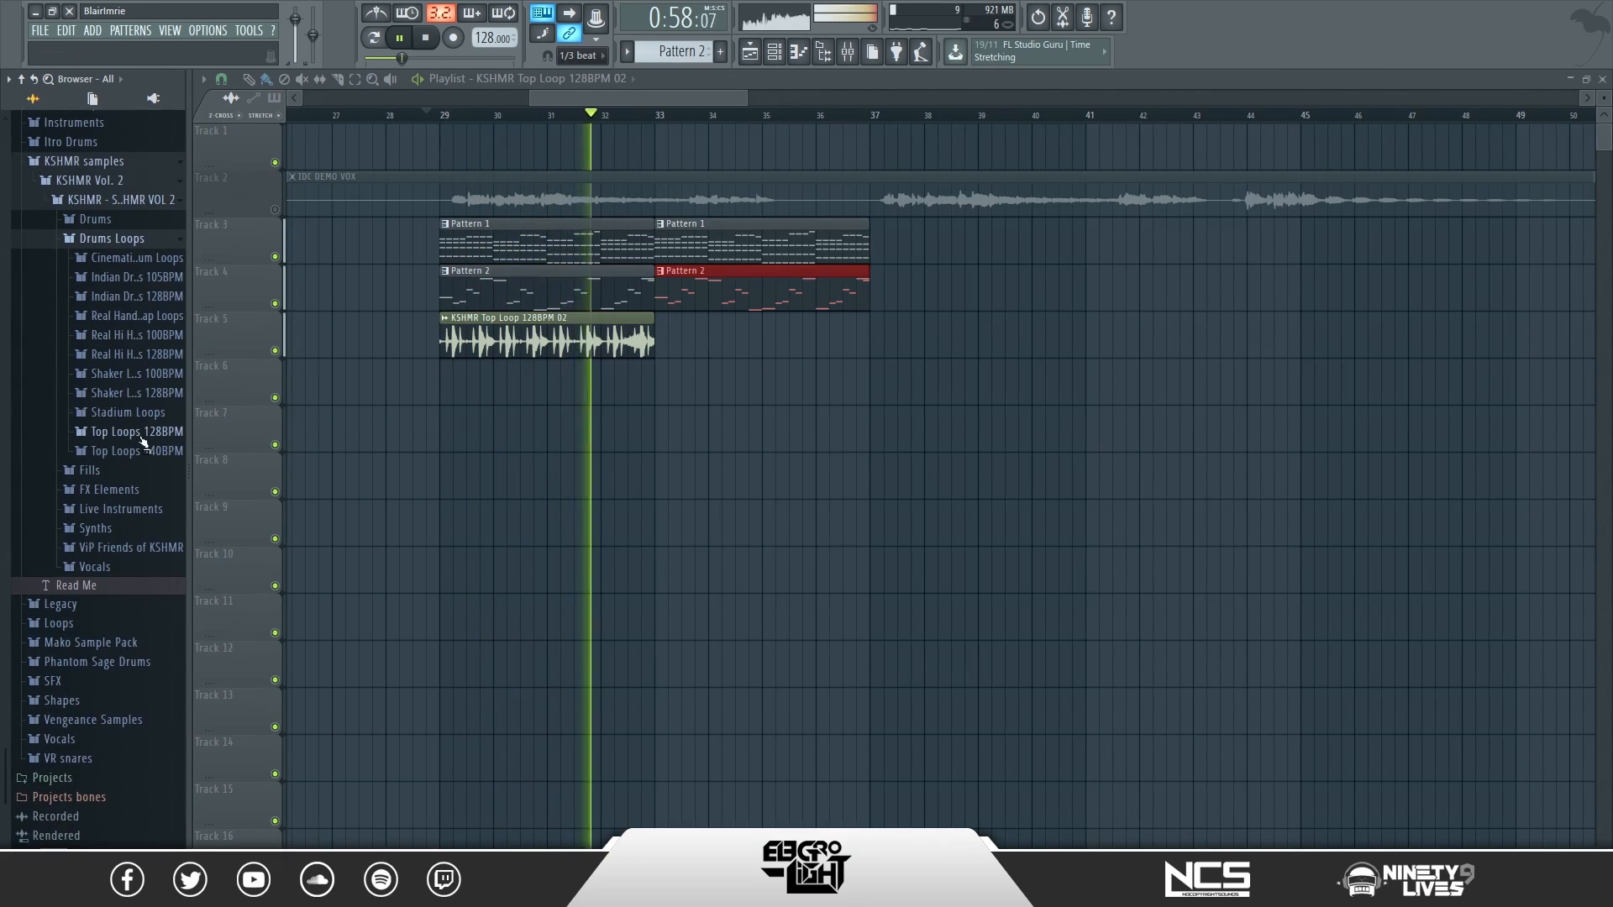
key("space")
- Show the channel rack, open the KSHMR Punchy Kicks folder and audition Punchy Kicks 13 and 14
left_click(775, 51)
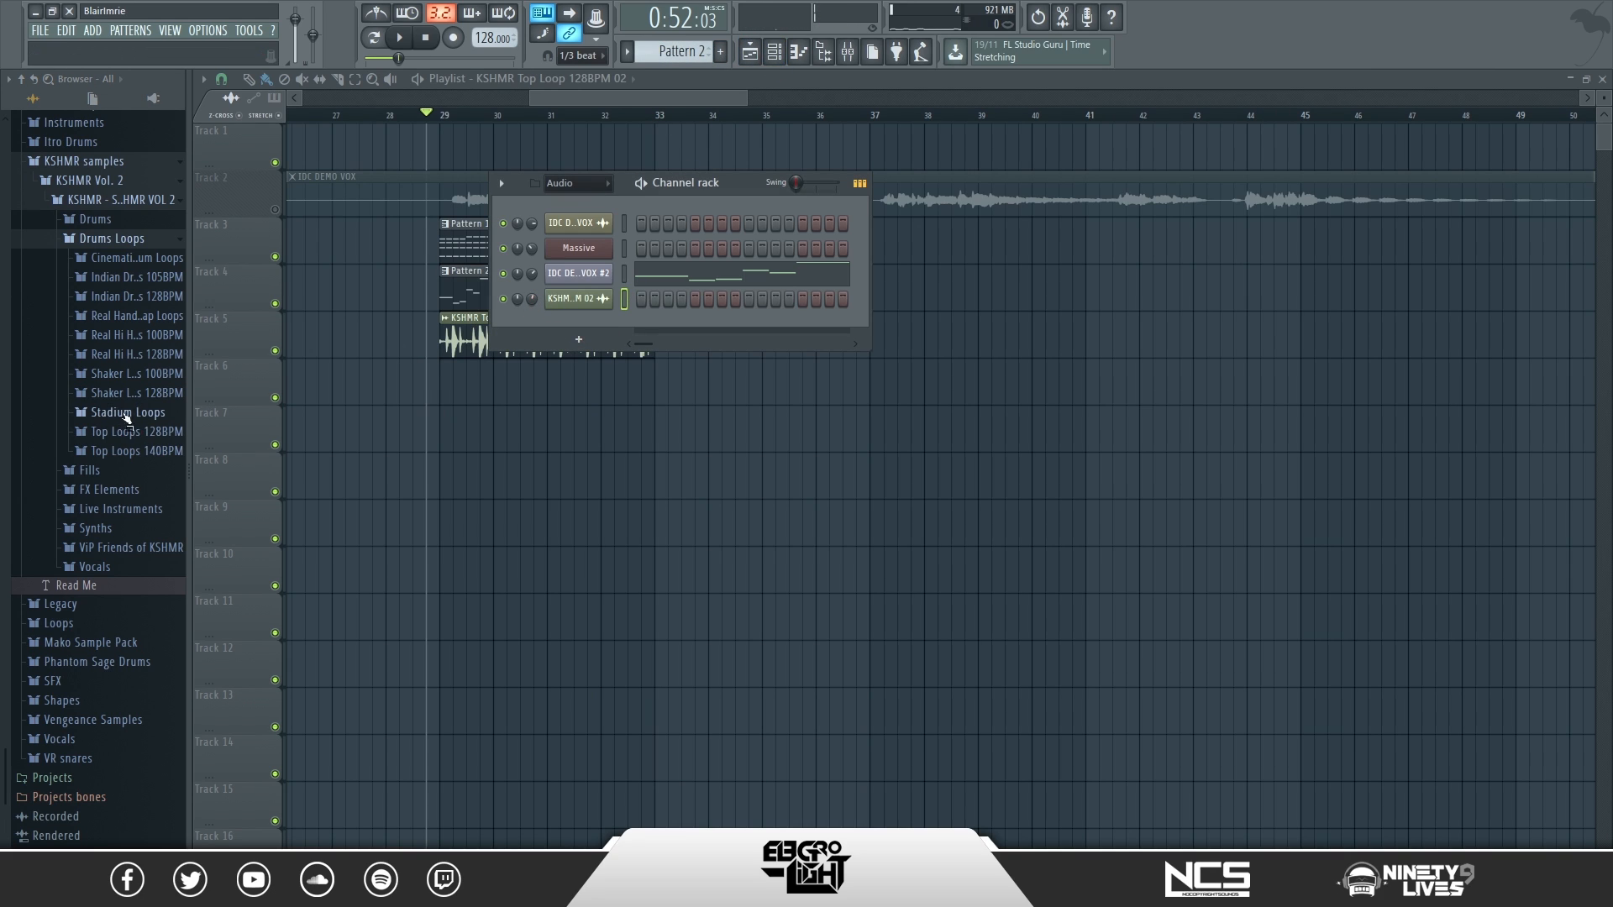
left_click(112, 238)
left_click(95, 382)
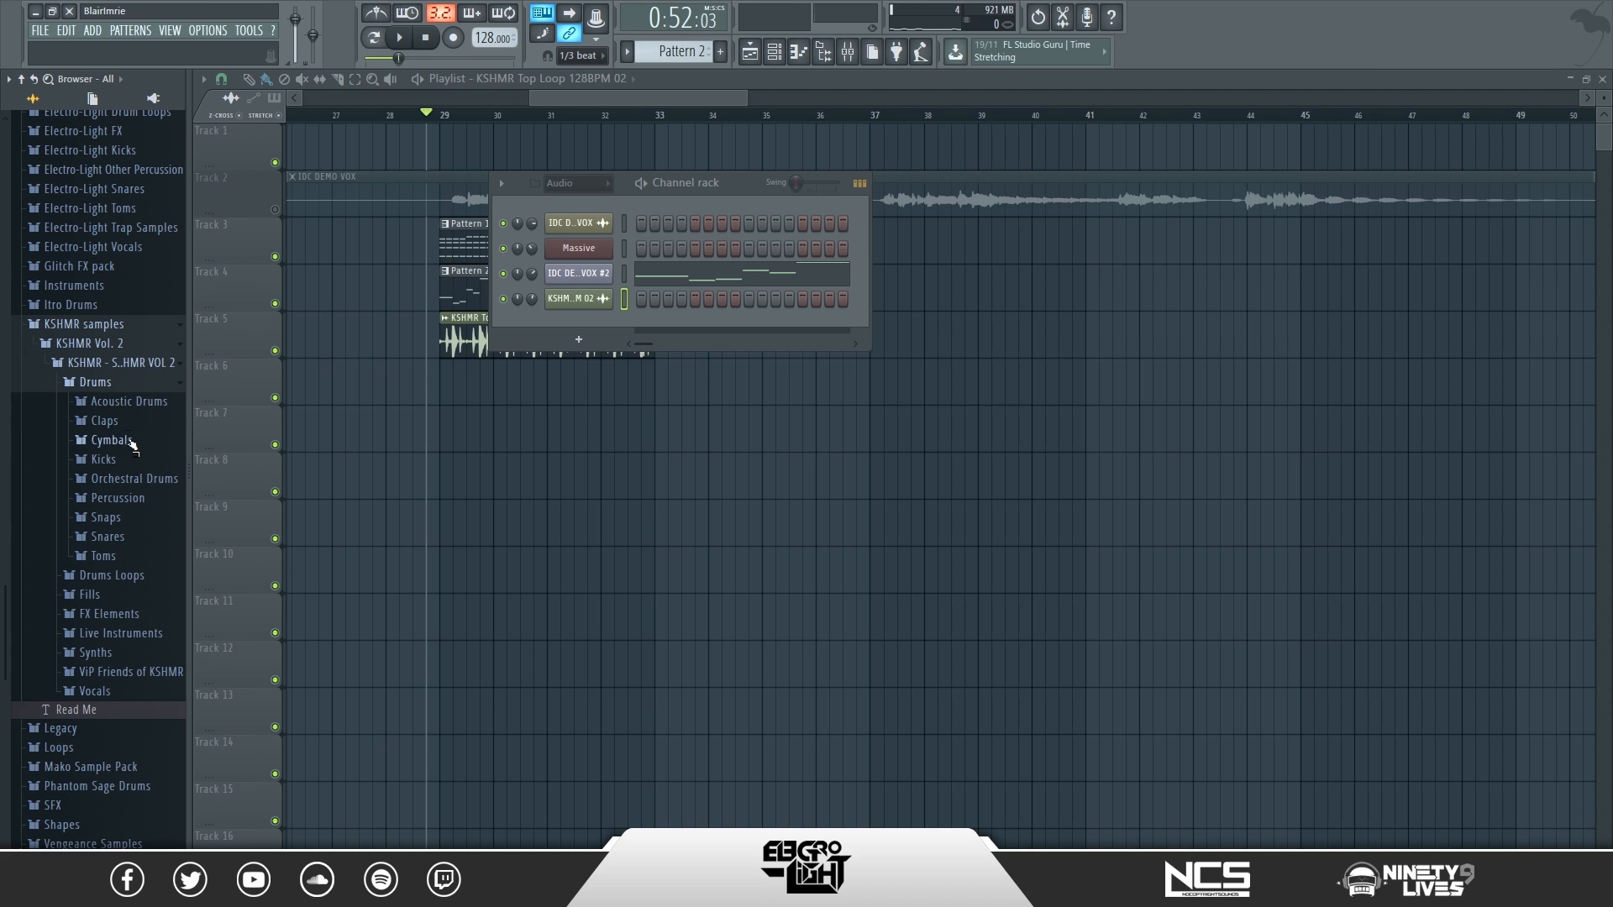
left_click(126, 461)
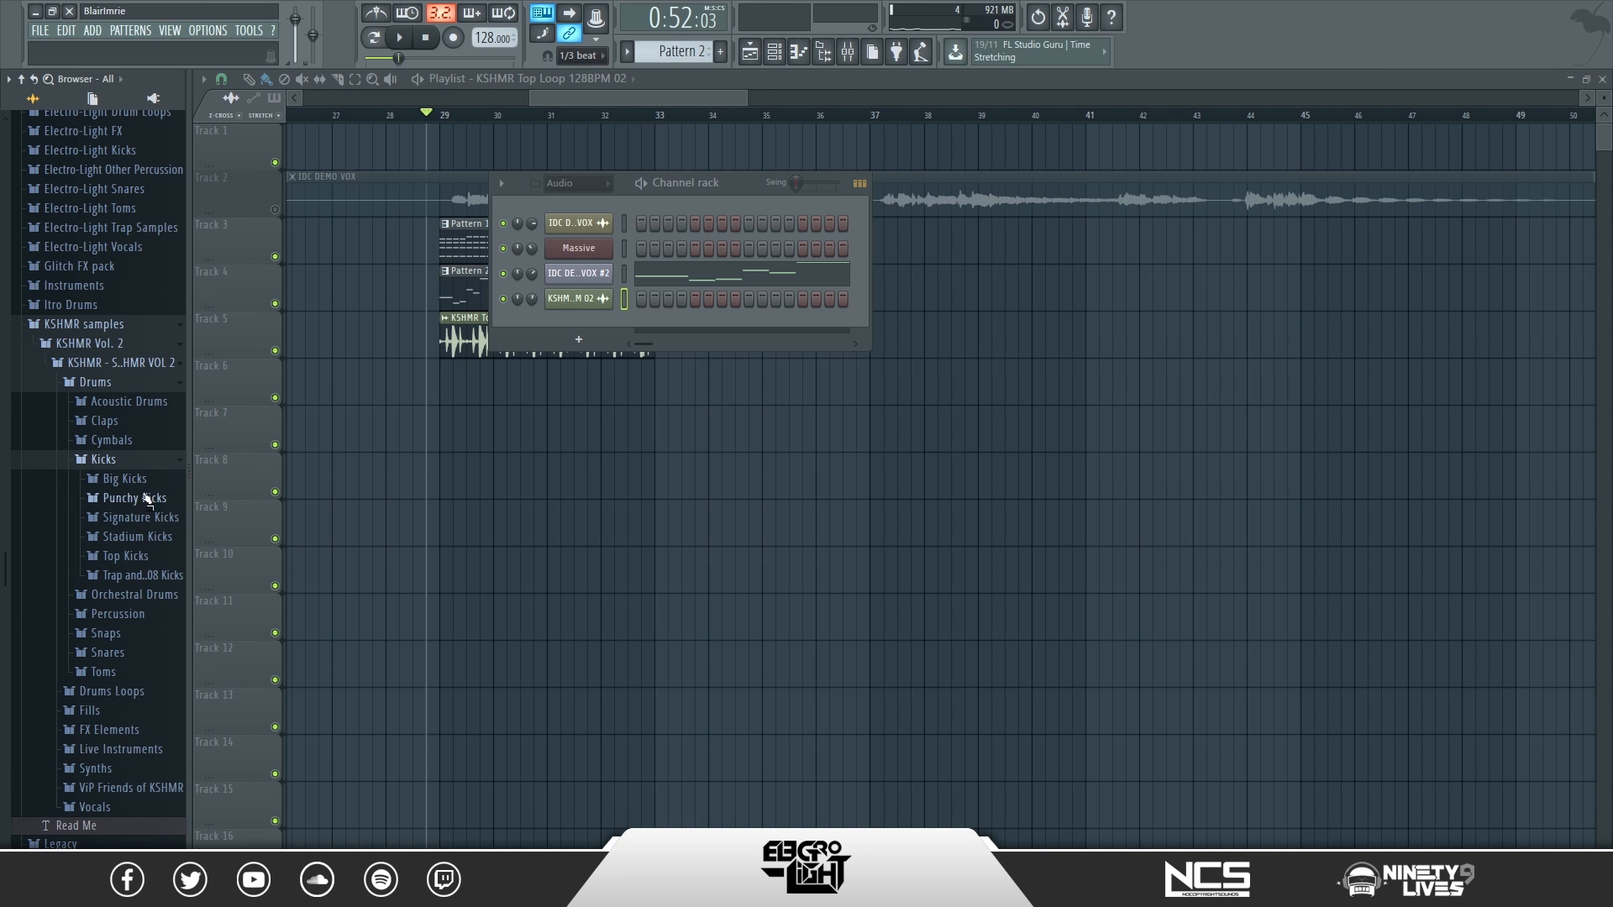
left_click(148, 499)
left_click(143, 547)
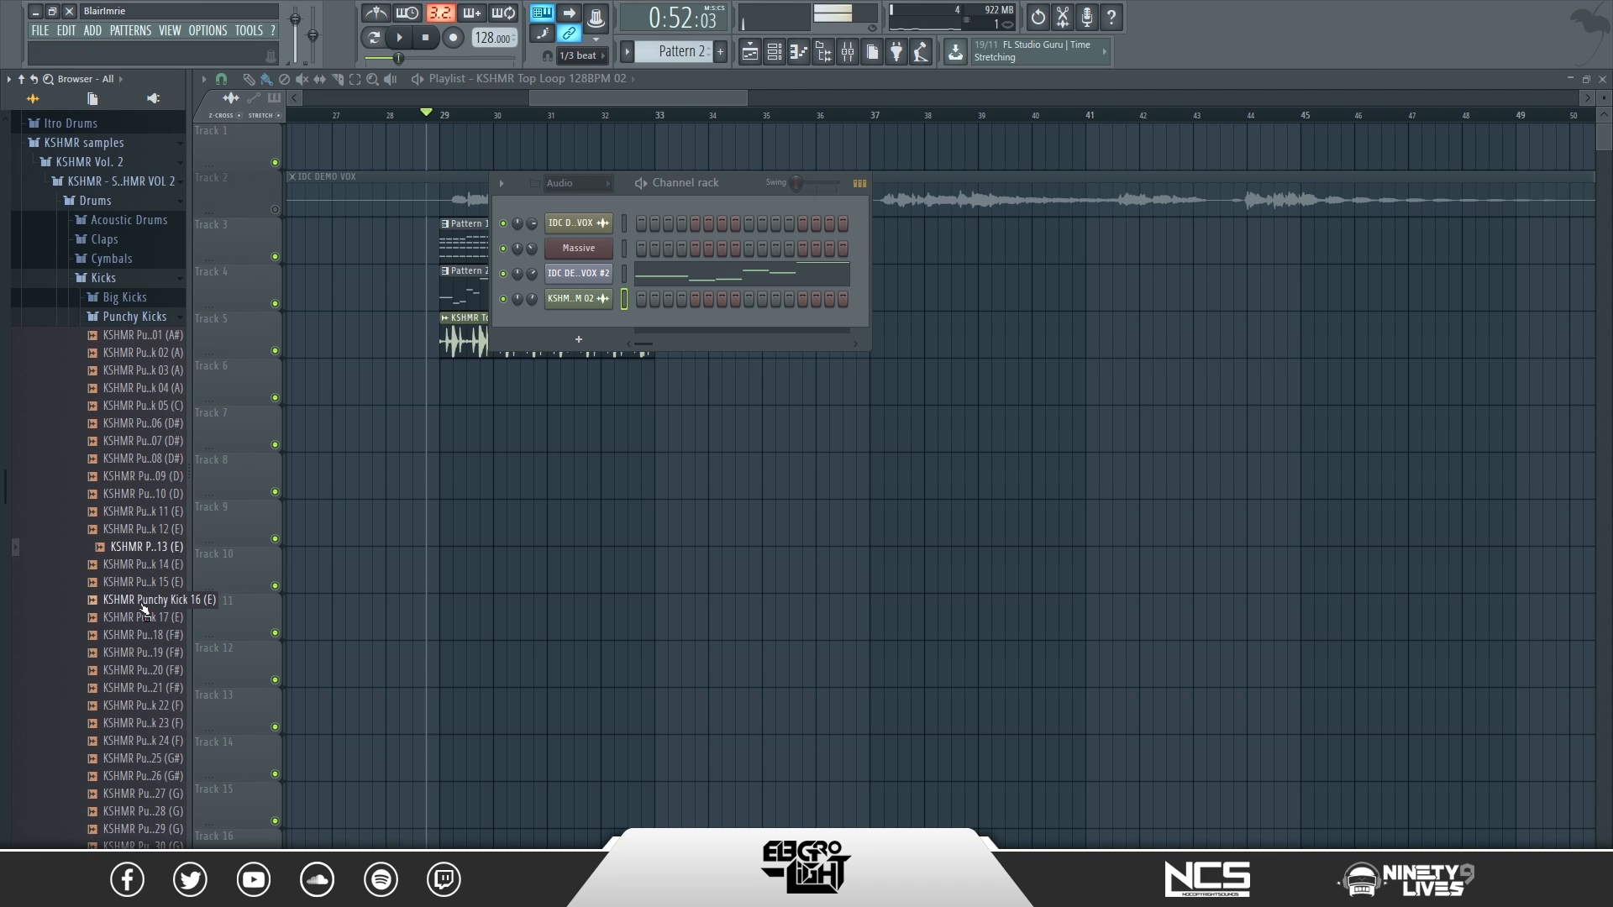
left_click(141, 566)
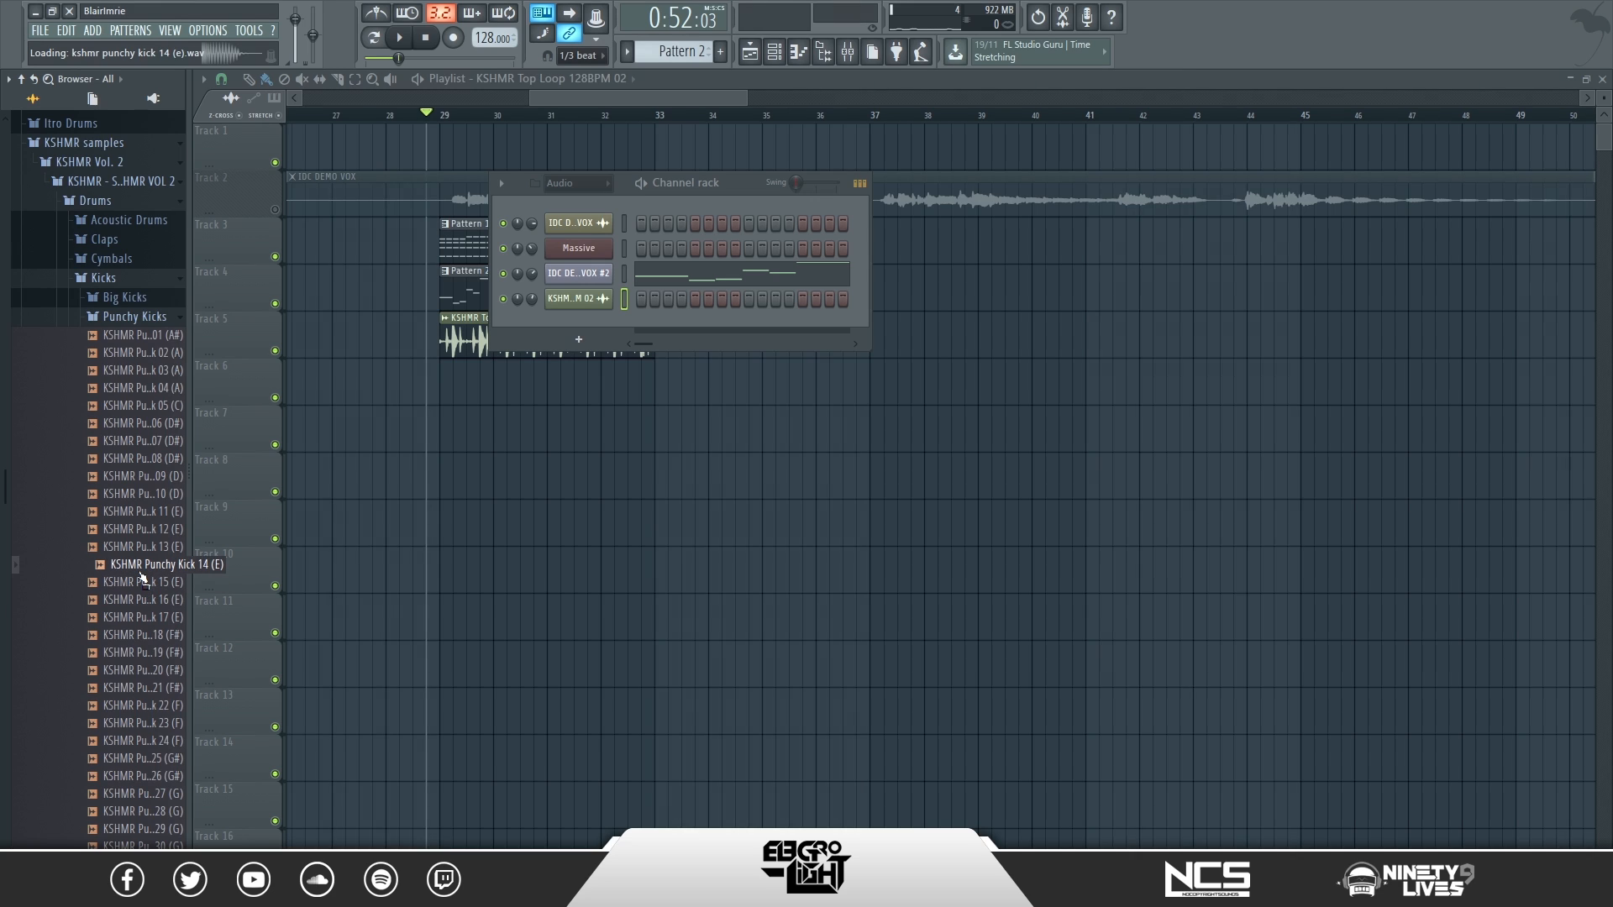
- Place KSHMR Punchy Kick 14 (E) every half bar from bar 29 on Track 6, and copy the kicks and top loop to bar 33
left_click_drag(141, 576, 608, 391)
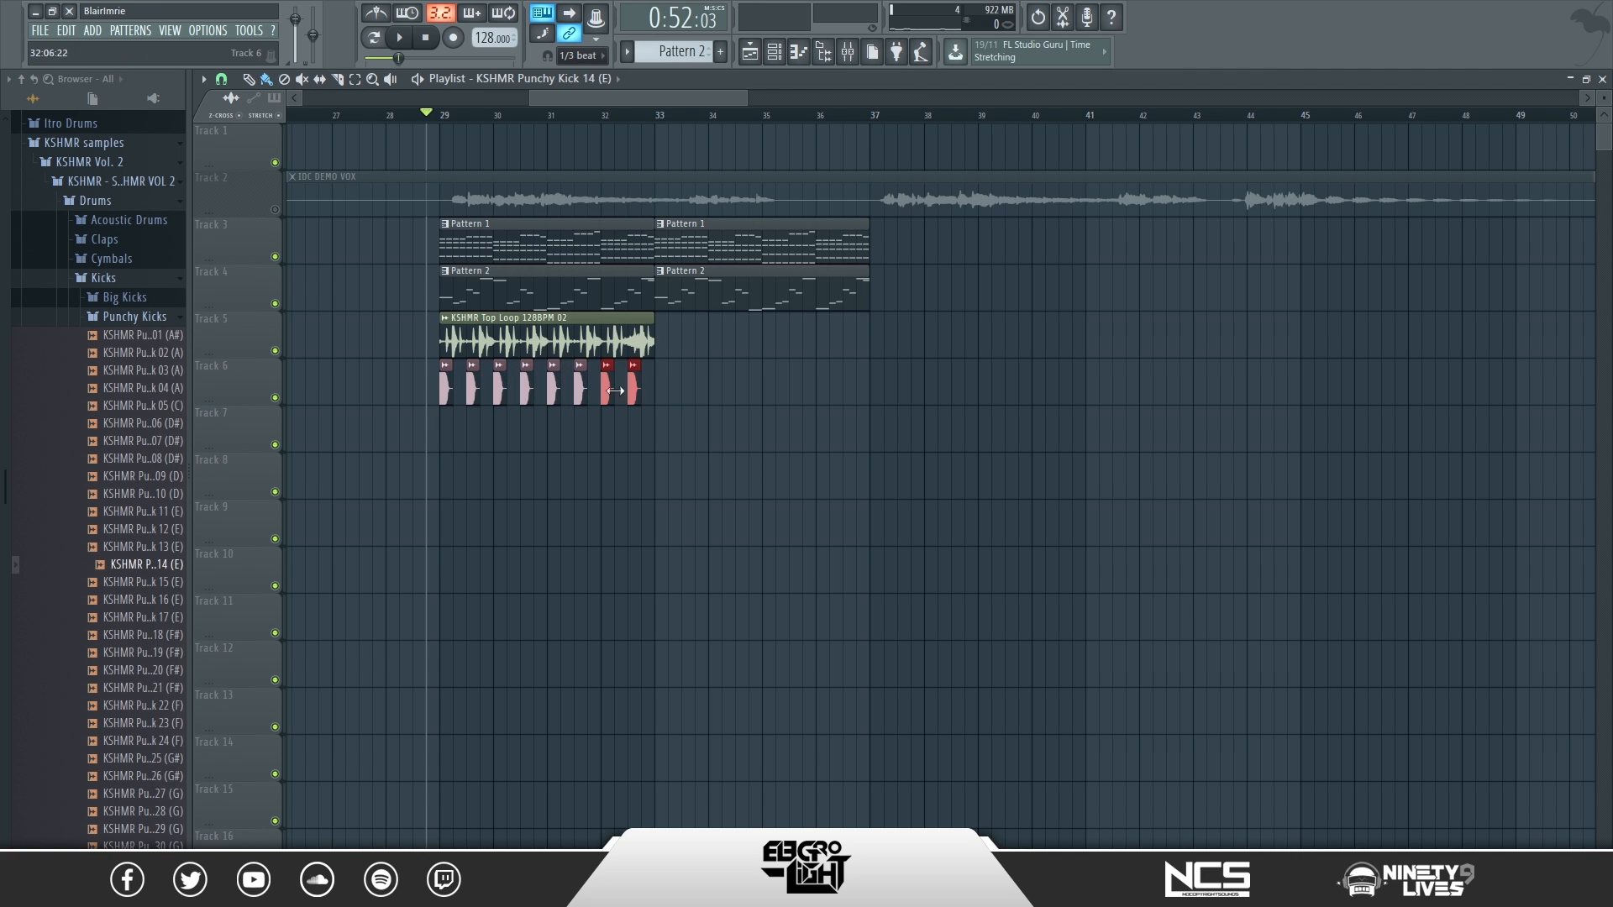
left_click_drag(683, 451, 363, 312)
left_click_drag(525, 344, 740, 346)
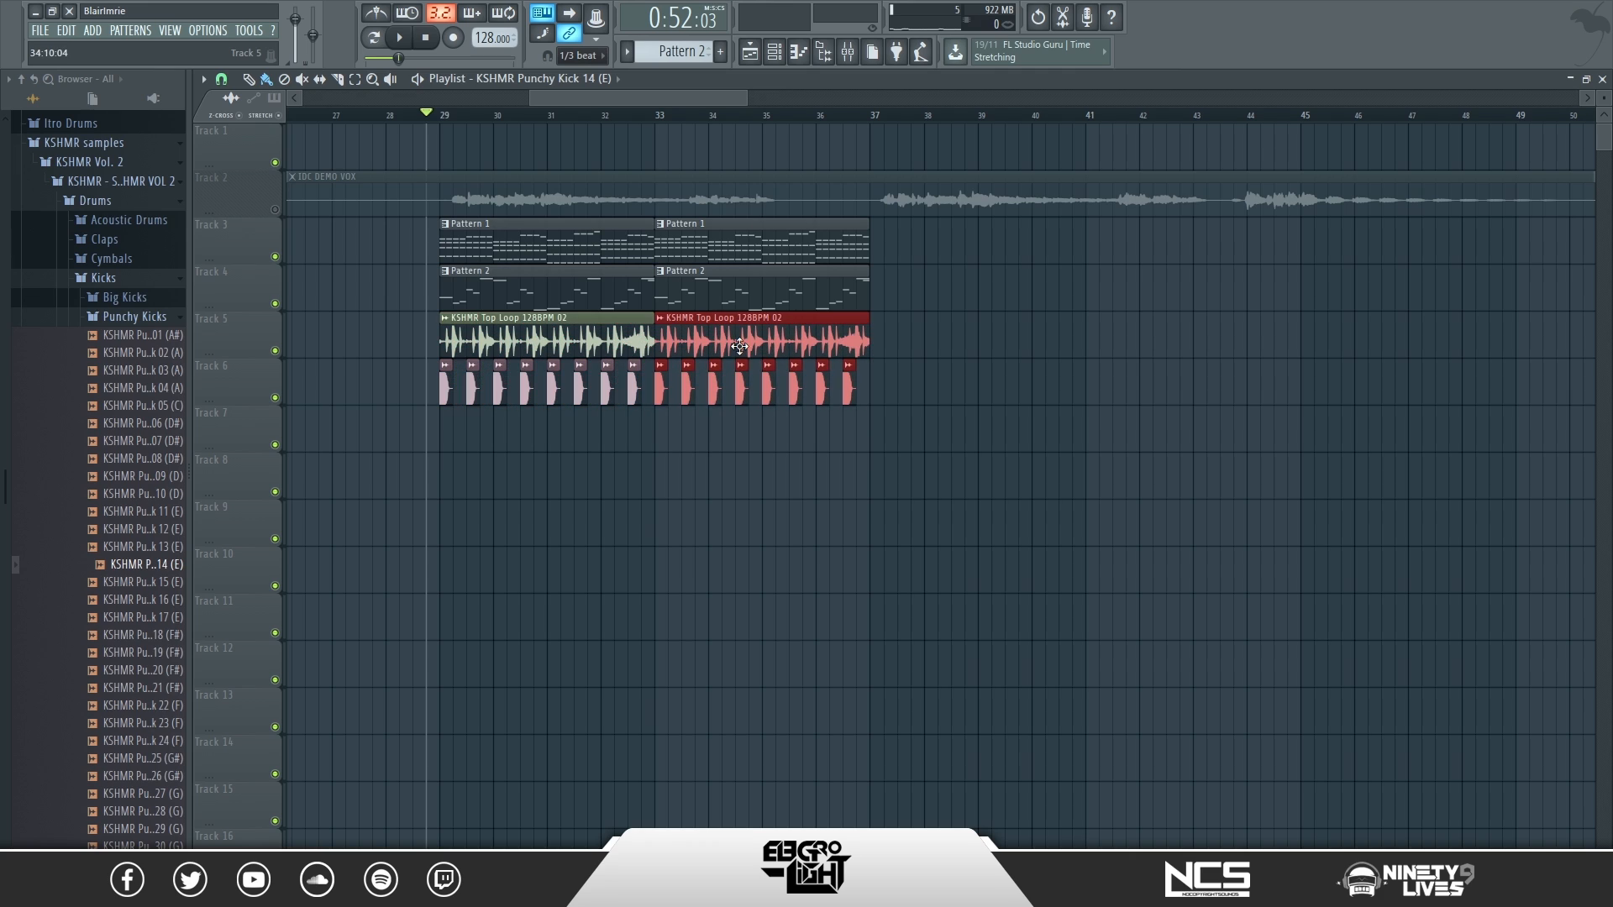
- Show the channel rack and play the arrangement with the kicks from just before bar 29
left_click(775, 52)
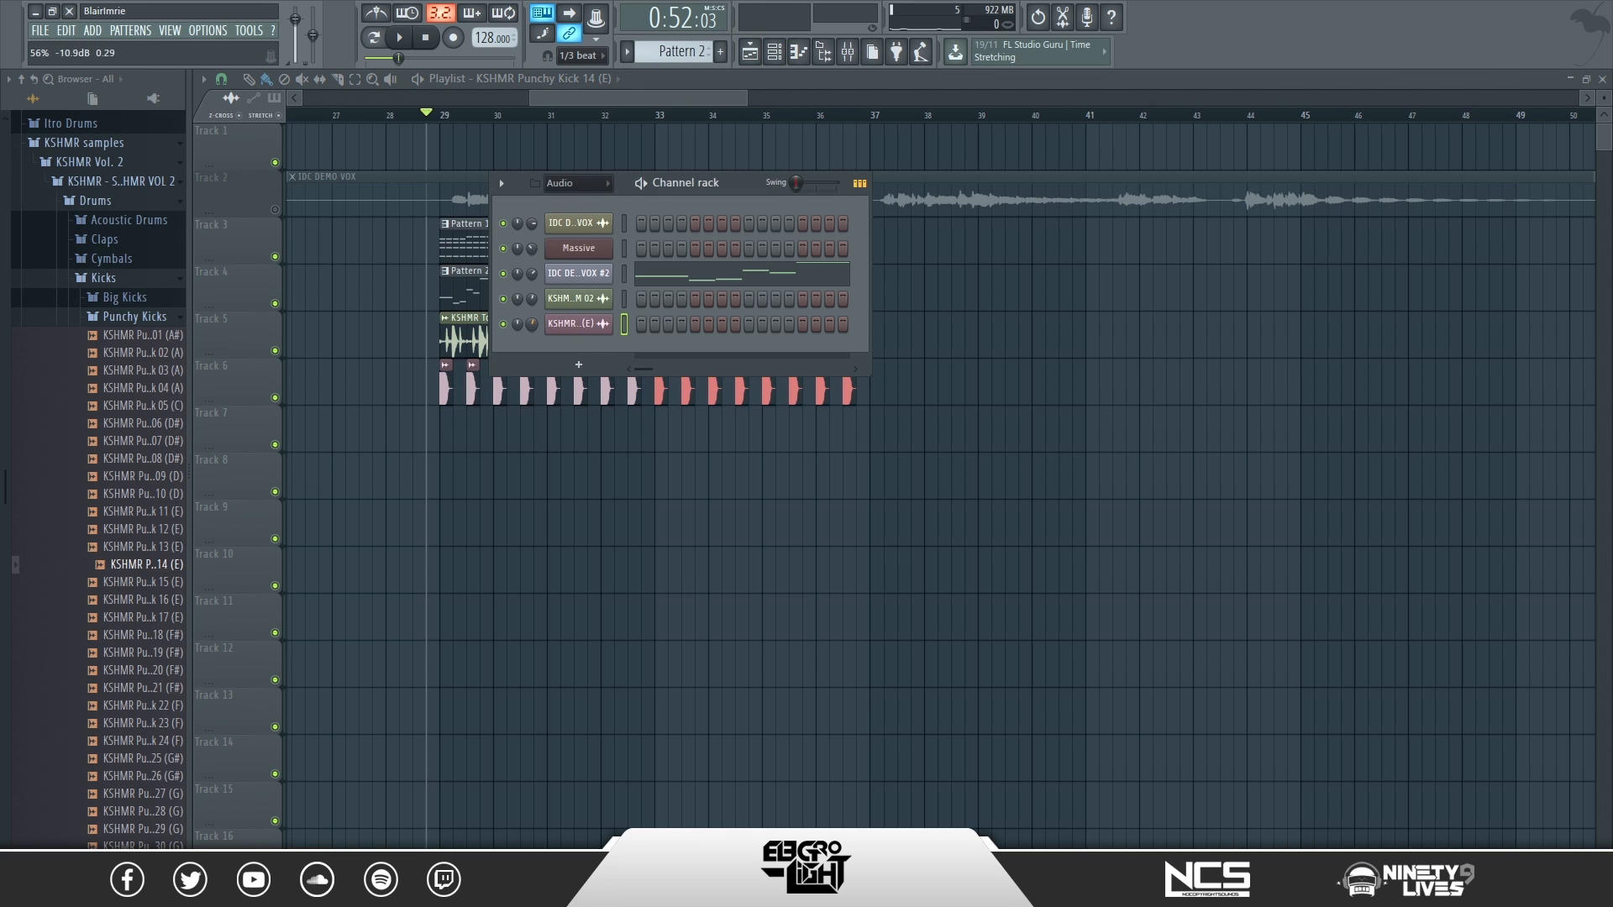
key("space")
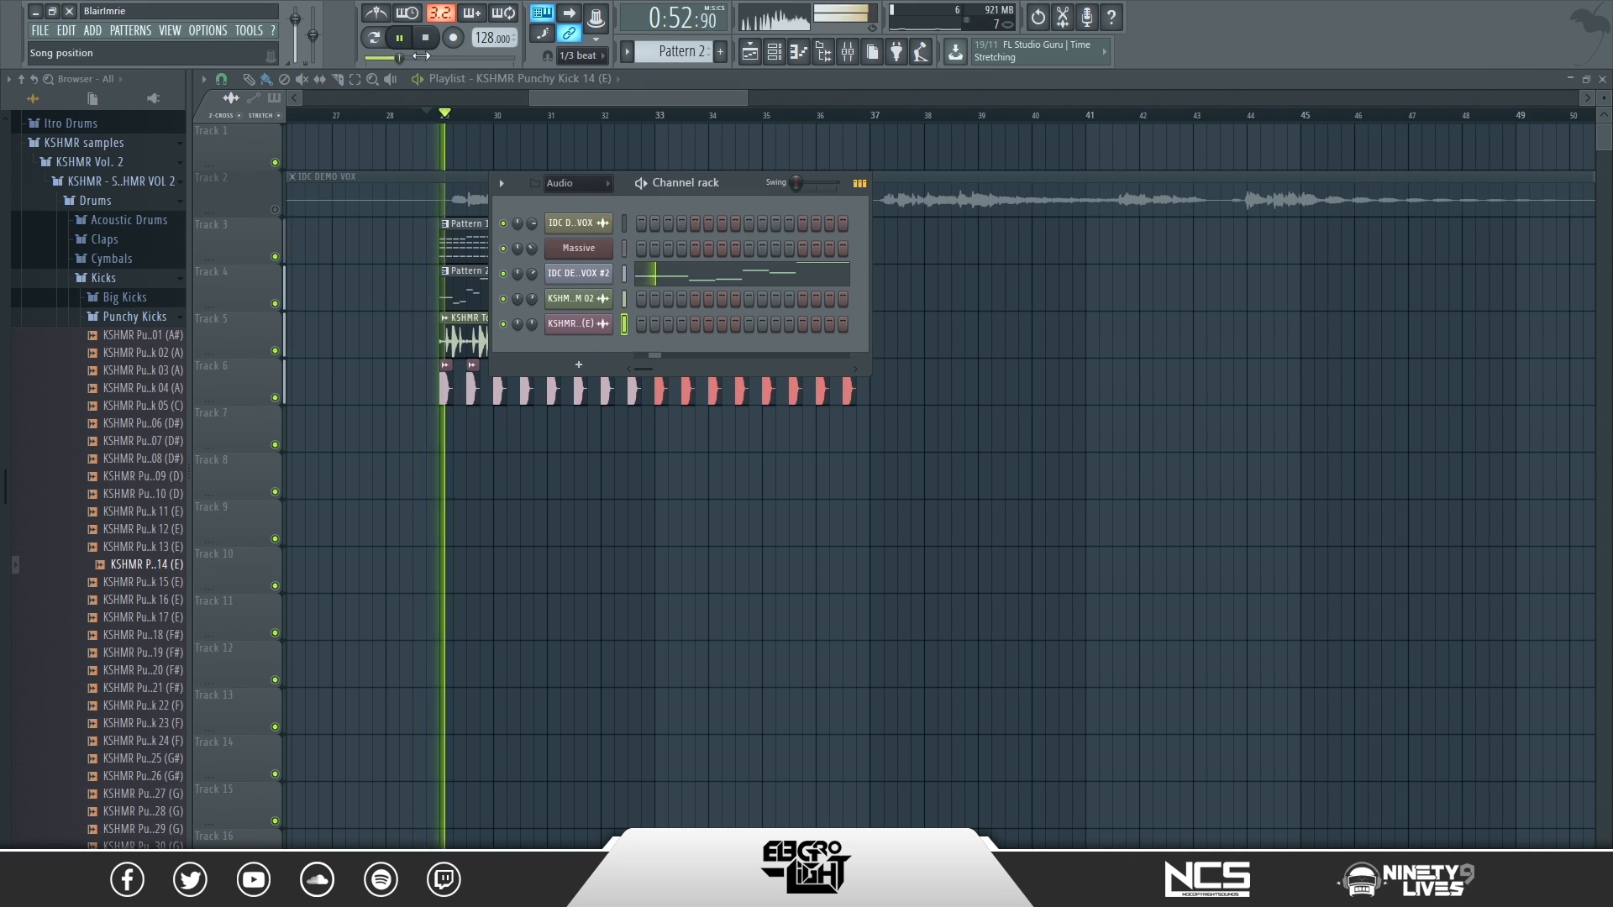
left_click(424, 36)
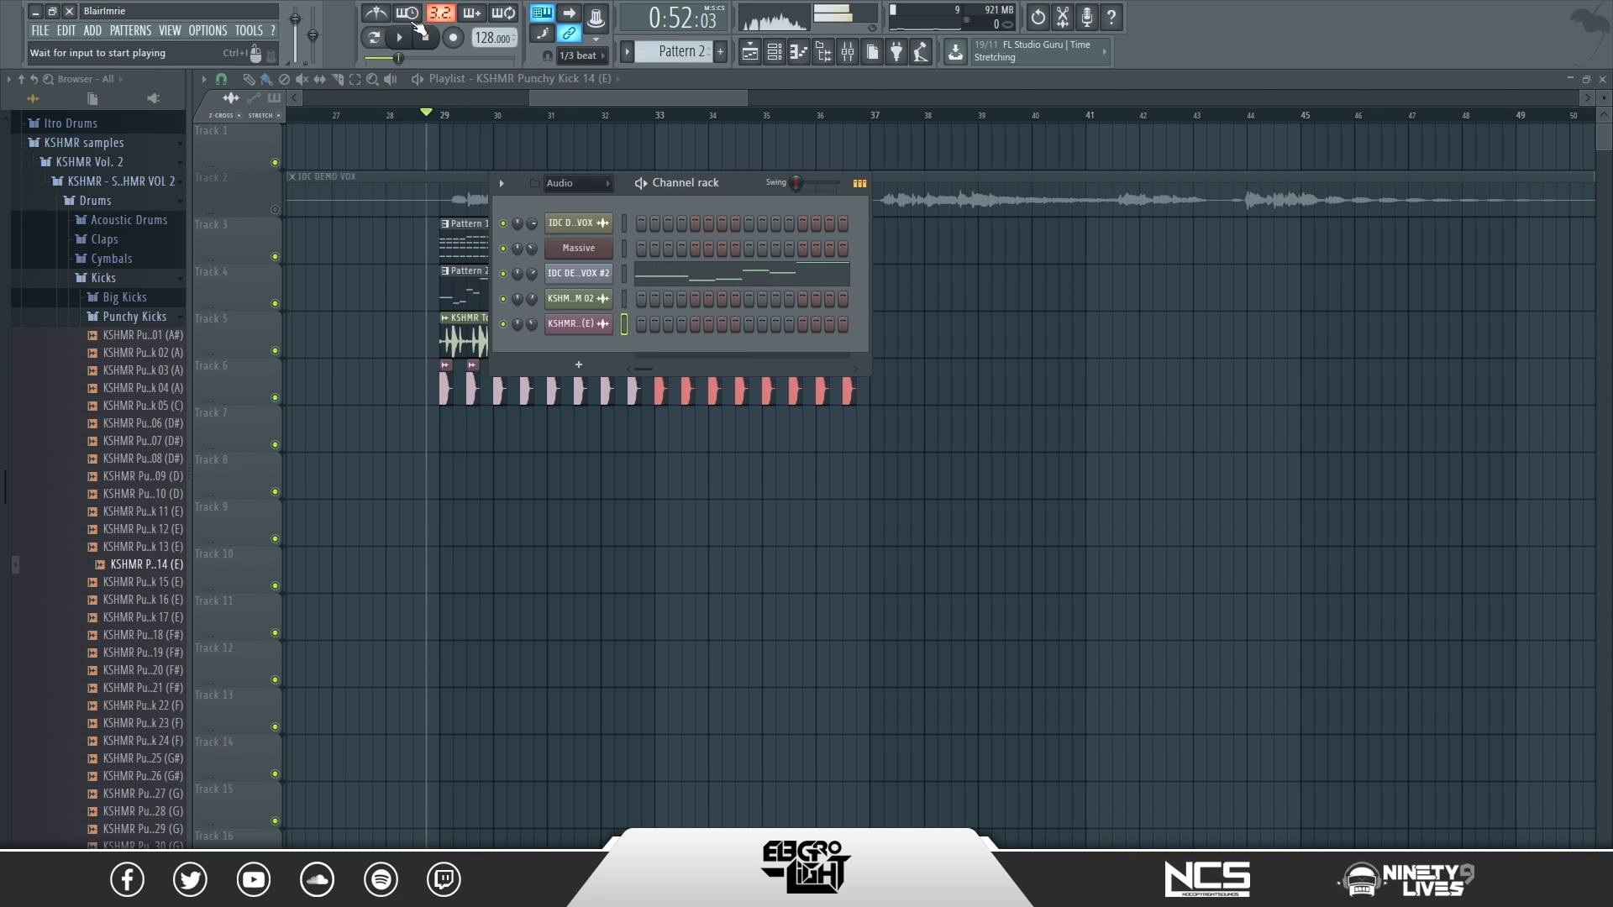
- Audition Punchy Kicks 16 and 20 as alternatives and check the Signature Kicks folder
left_click(142, 600)
left_click(147, 670)
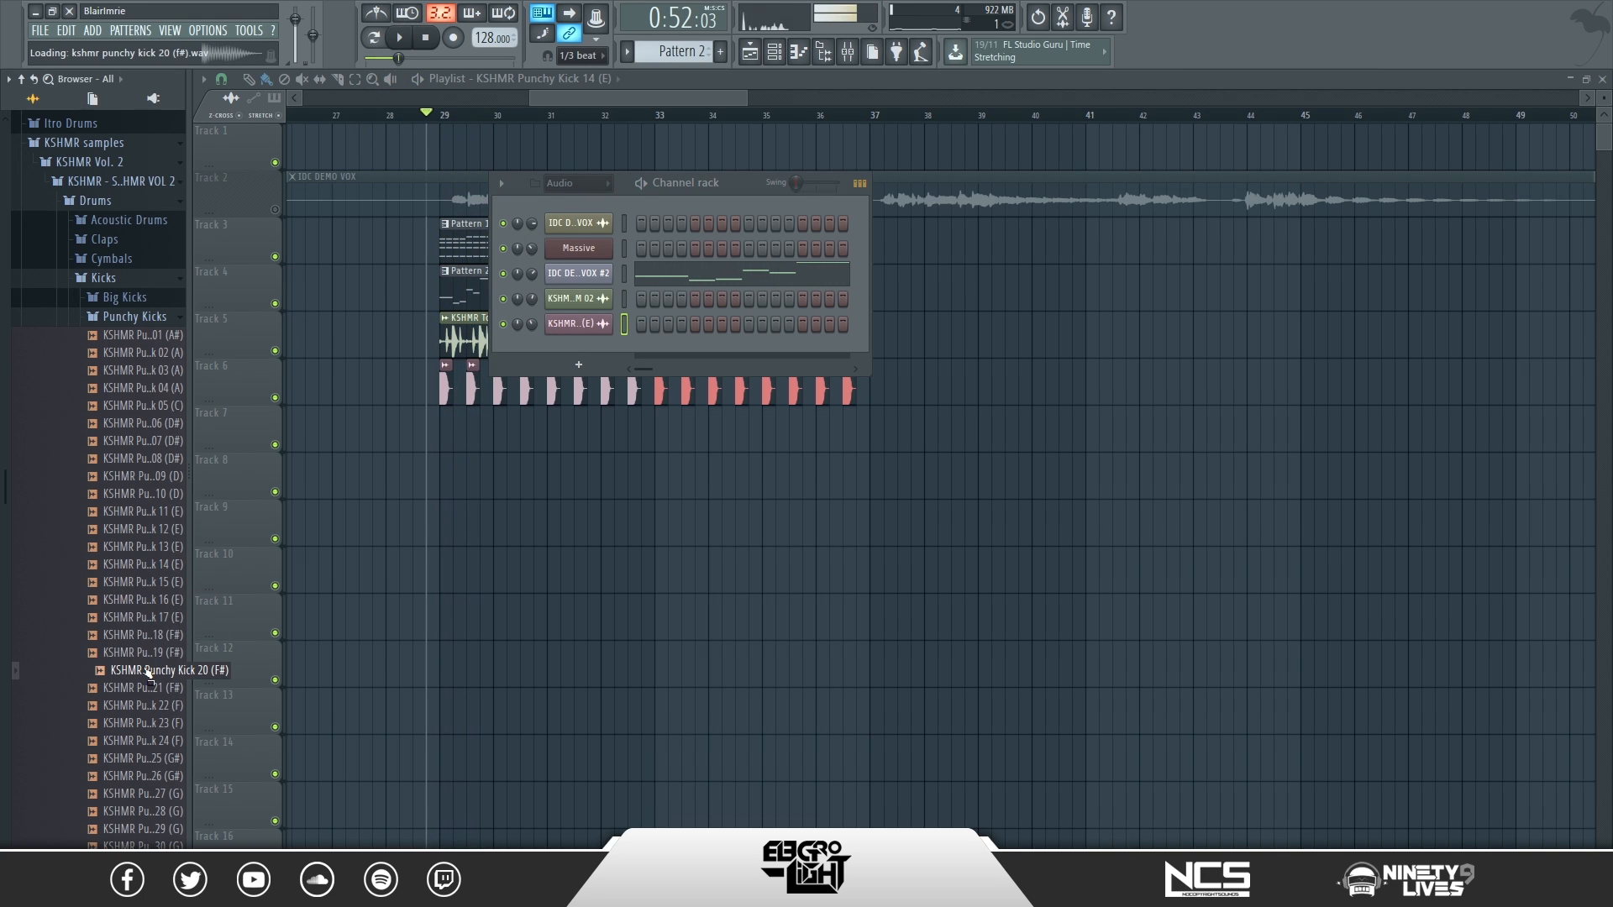
left_click(135, 316)
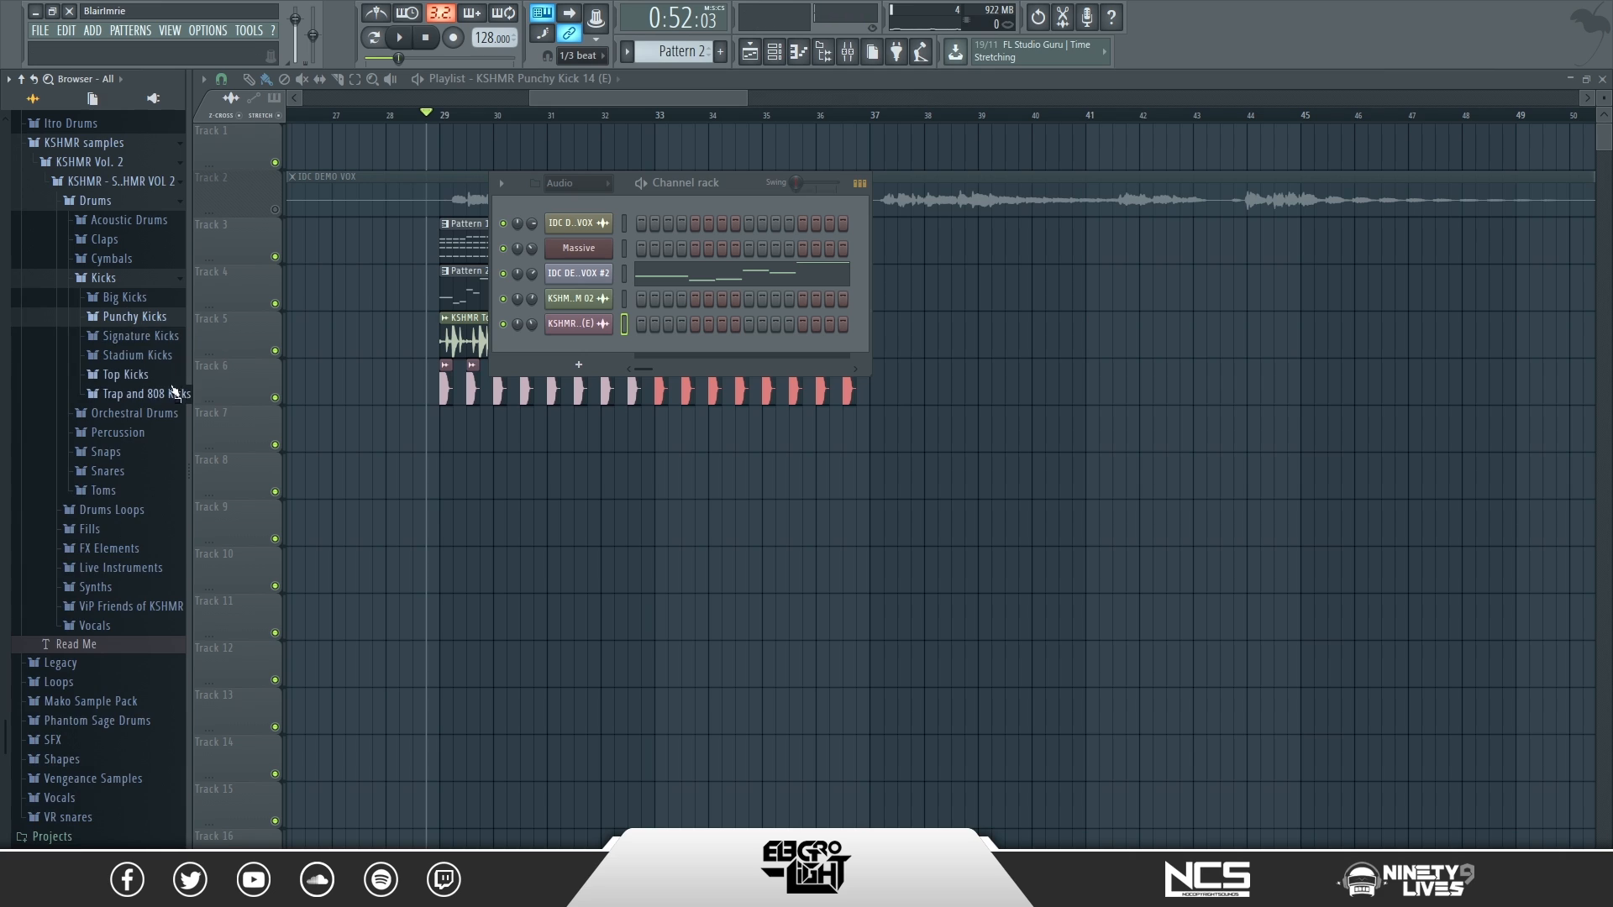
left_click(150, 336)
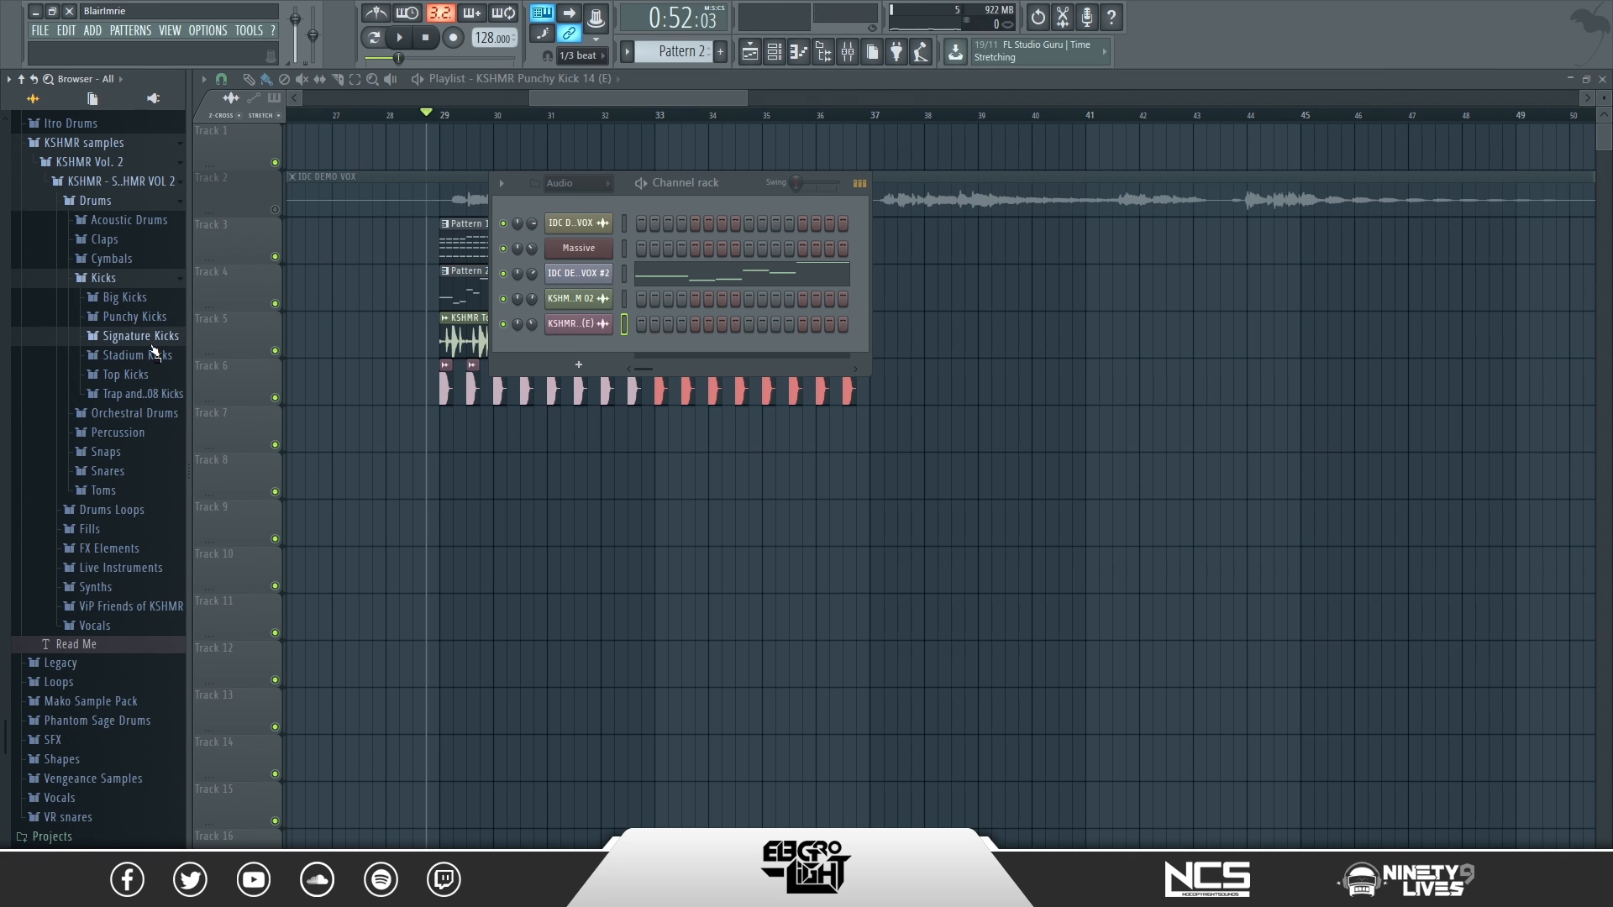
left_click(150, 336)
left_click(137, 316)
- Audition more samples in the Punchy Kicks folder, including Punchy Kicks 06 (D#), 22 (F) and 29 (G)
left_click(159, 424)
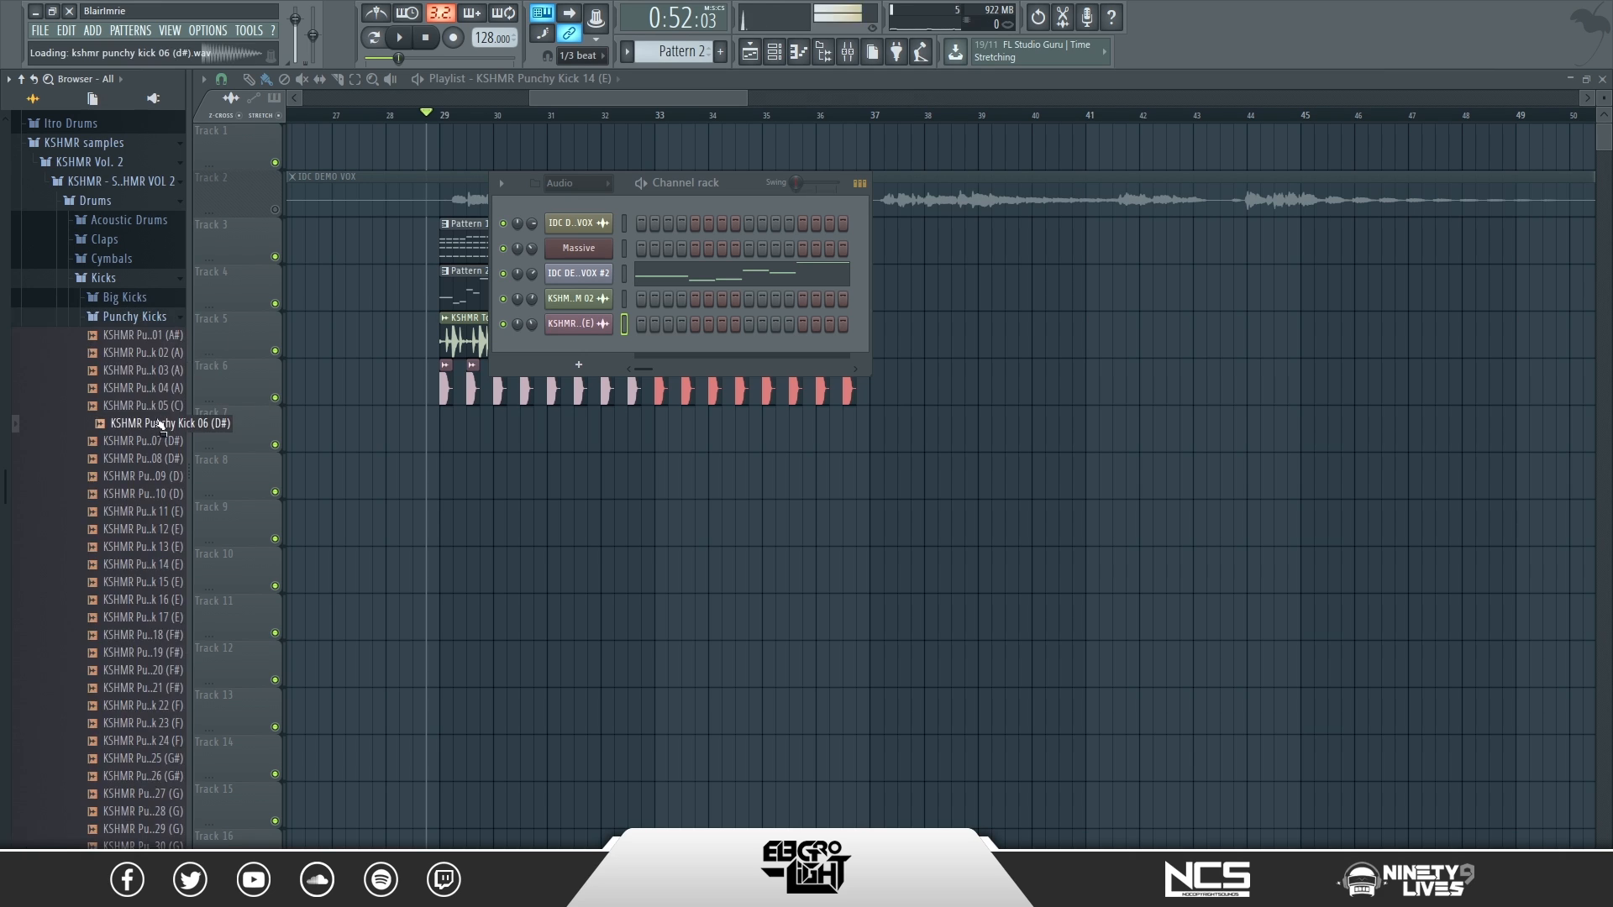
left_click(161, 513)
scroll(163, 589, "down", 4)
left_click(147, 587)
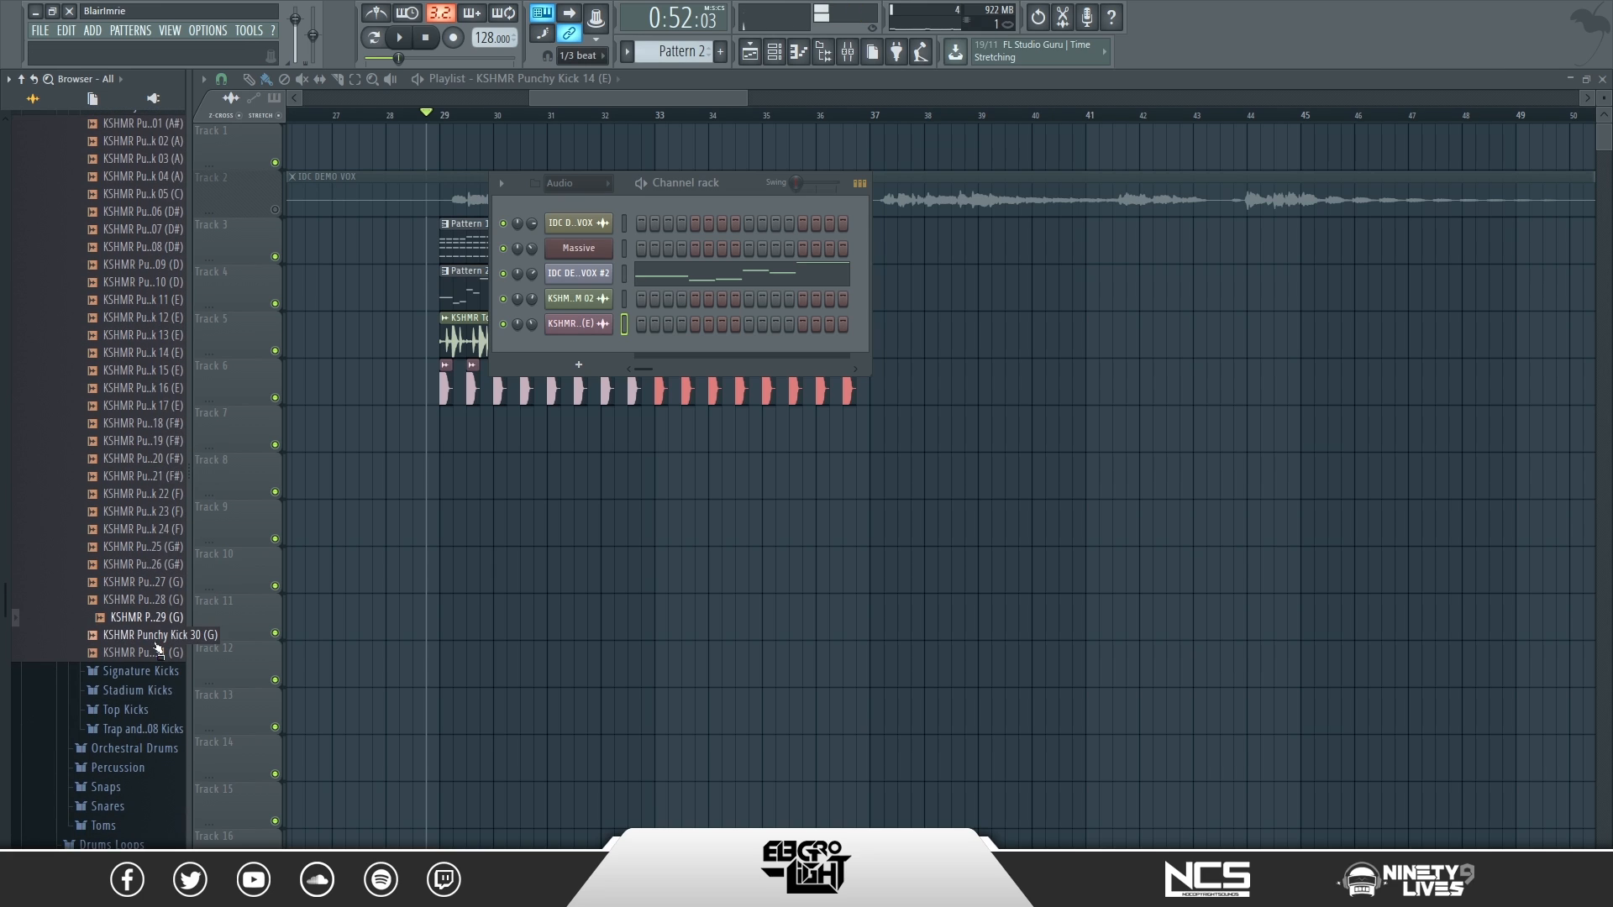
left_click(148, 533)
left_click(148, 515)
left_click(148, 500)
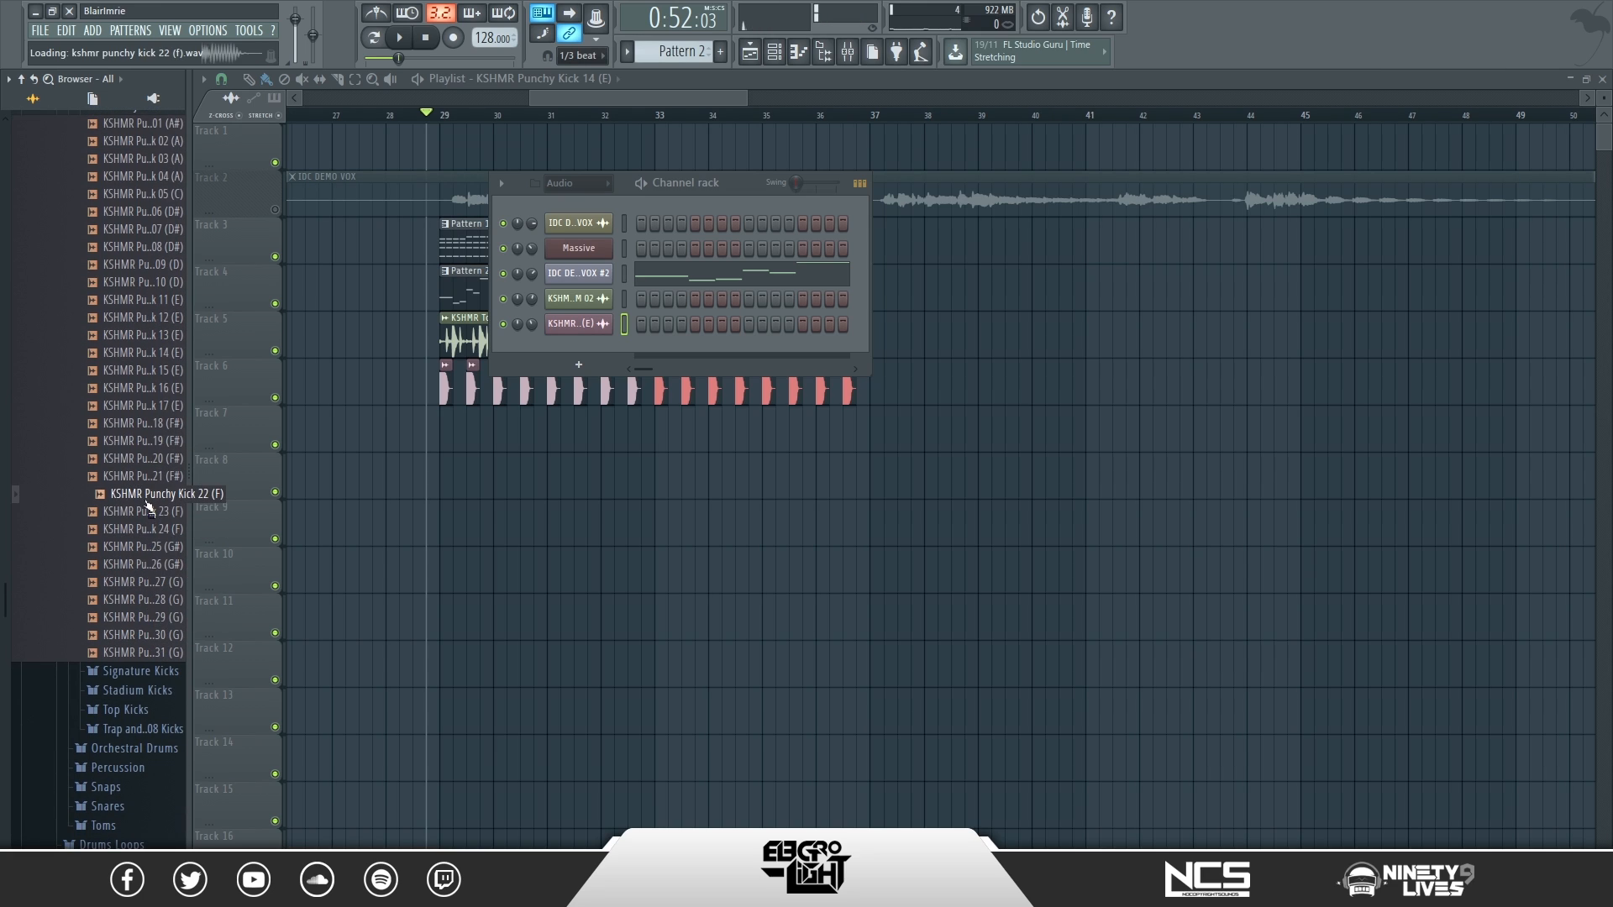
left_click(155, 531)
left_click(151, 564)
- Audition Punchy Kicks 11 and 10, and replace the kick channel's sample with KSHMR Punchy Kick 10 (D)
left_click(169, 301)
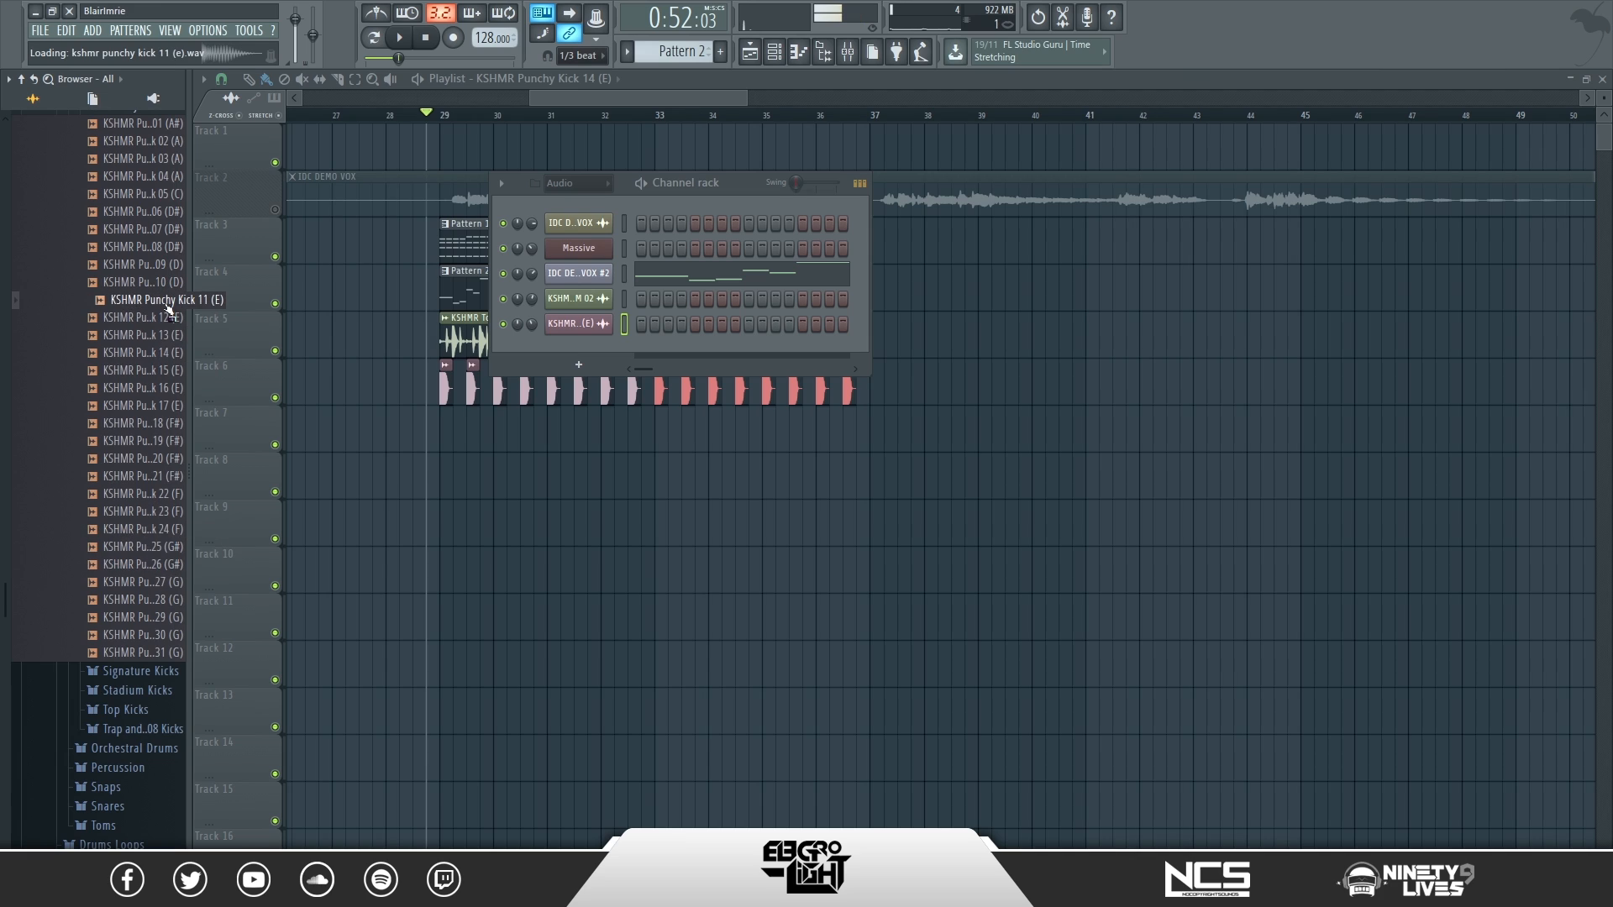
left_click(168, 284)
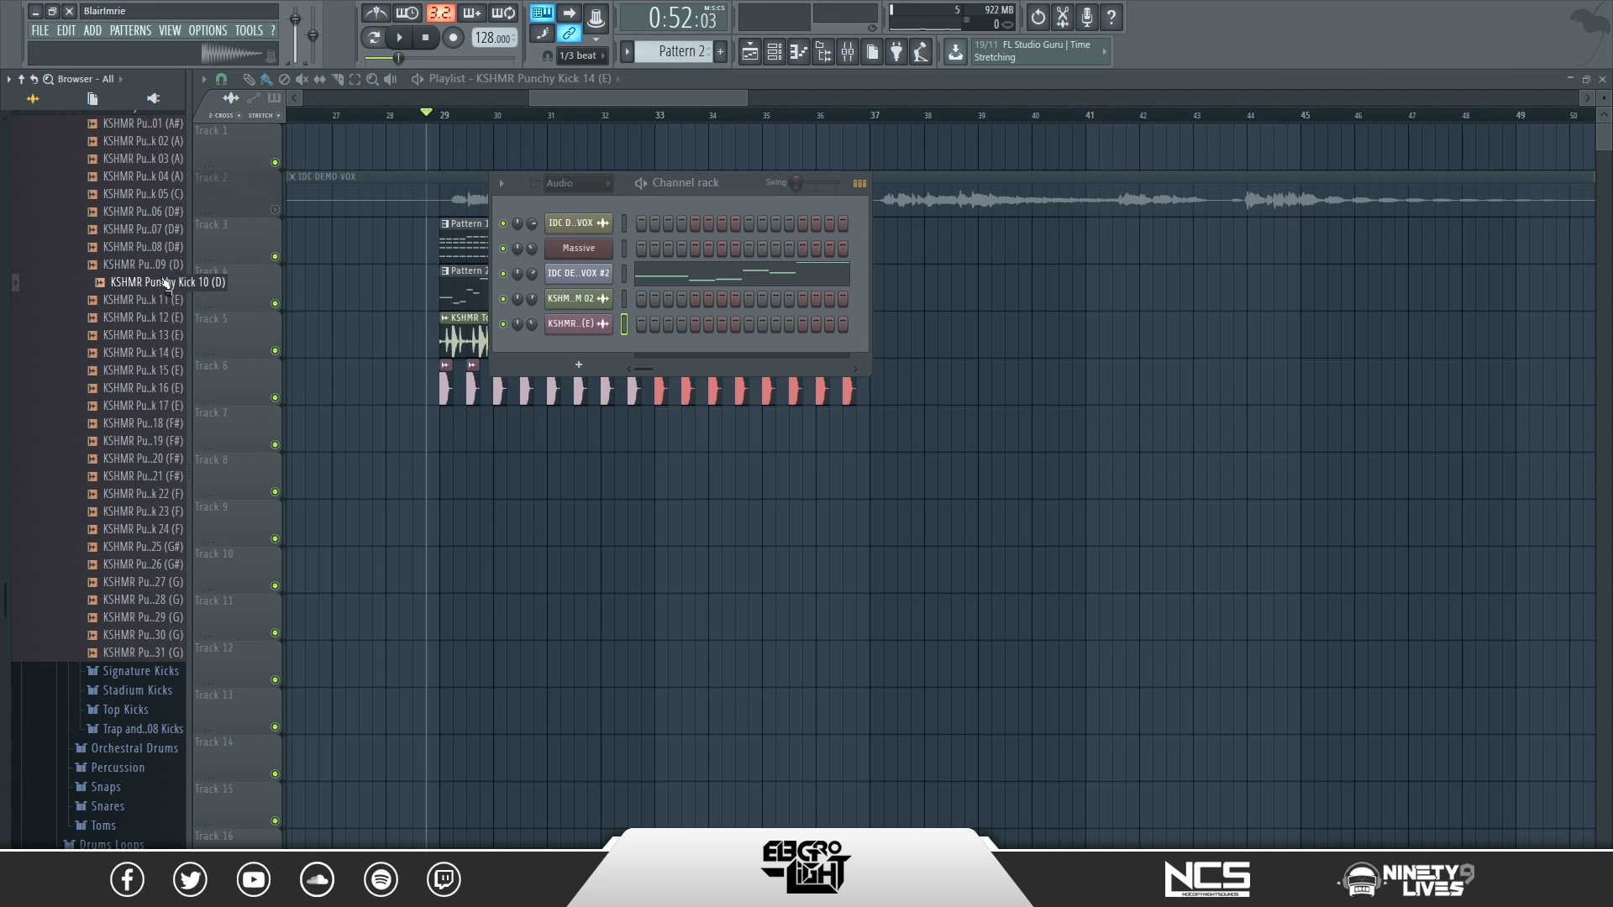
left_click_drag(168, 284, 578, 323)
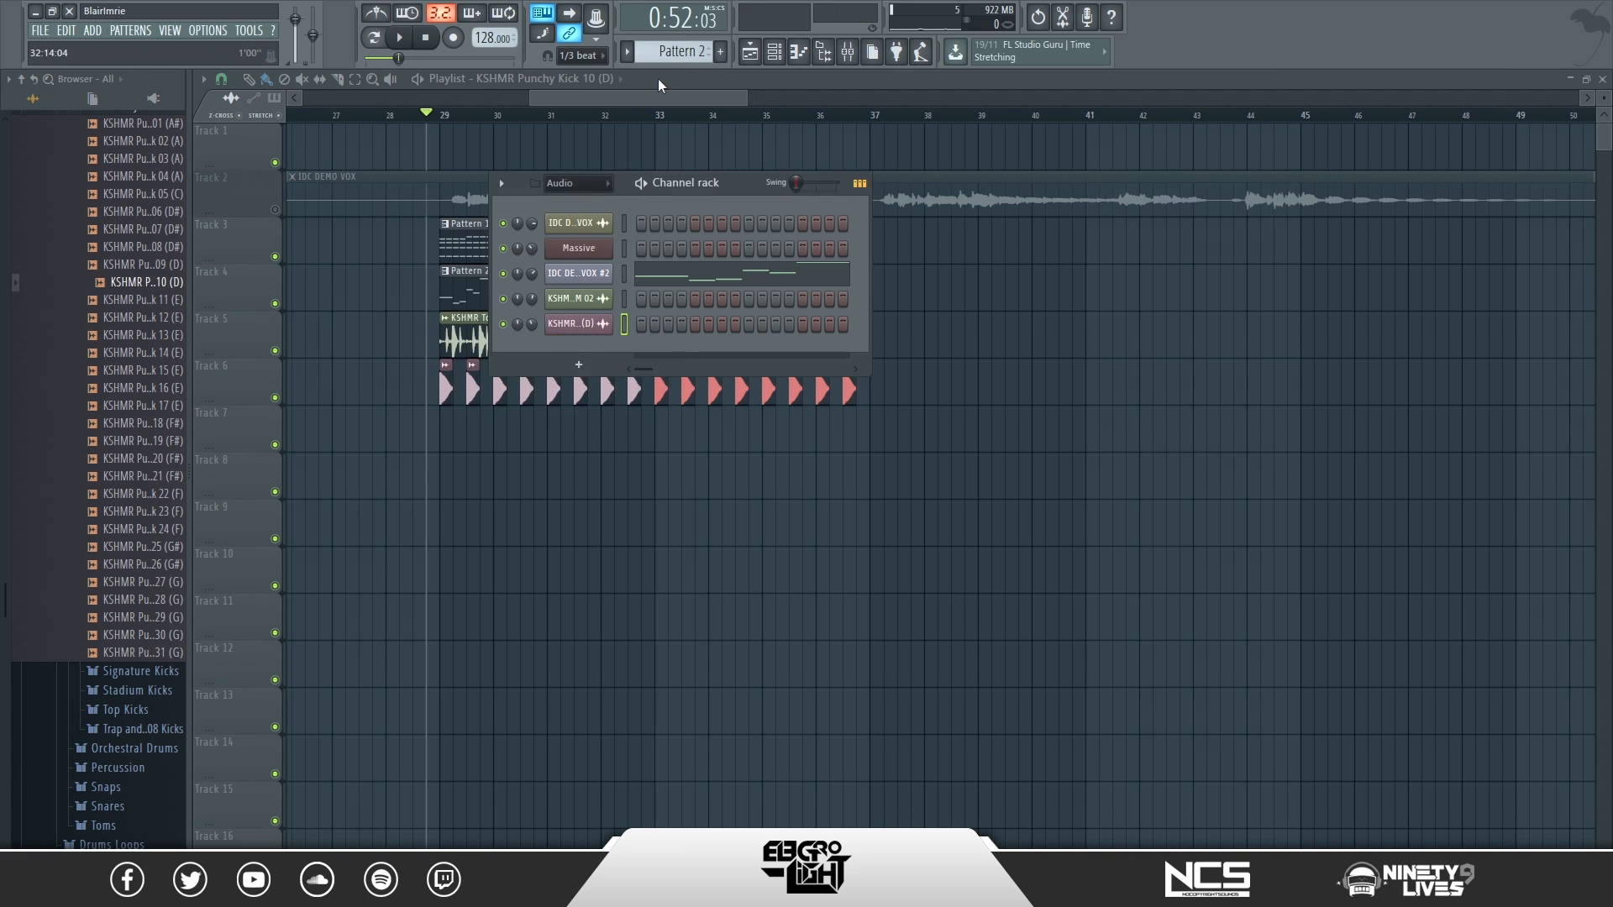
- Play the arrangement with the new kick and collapse the Kicks folder to show the other KSHMR drum categories
key("space")
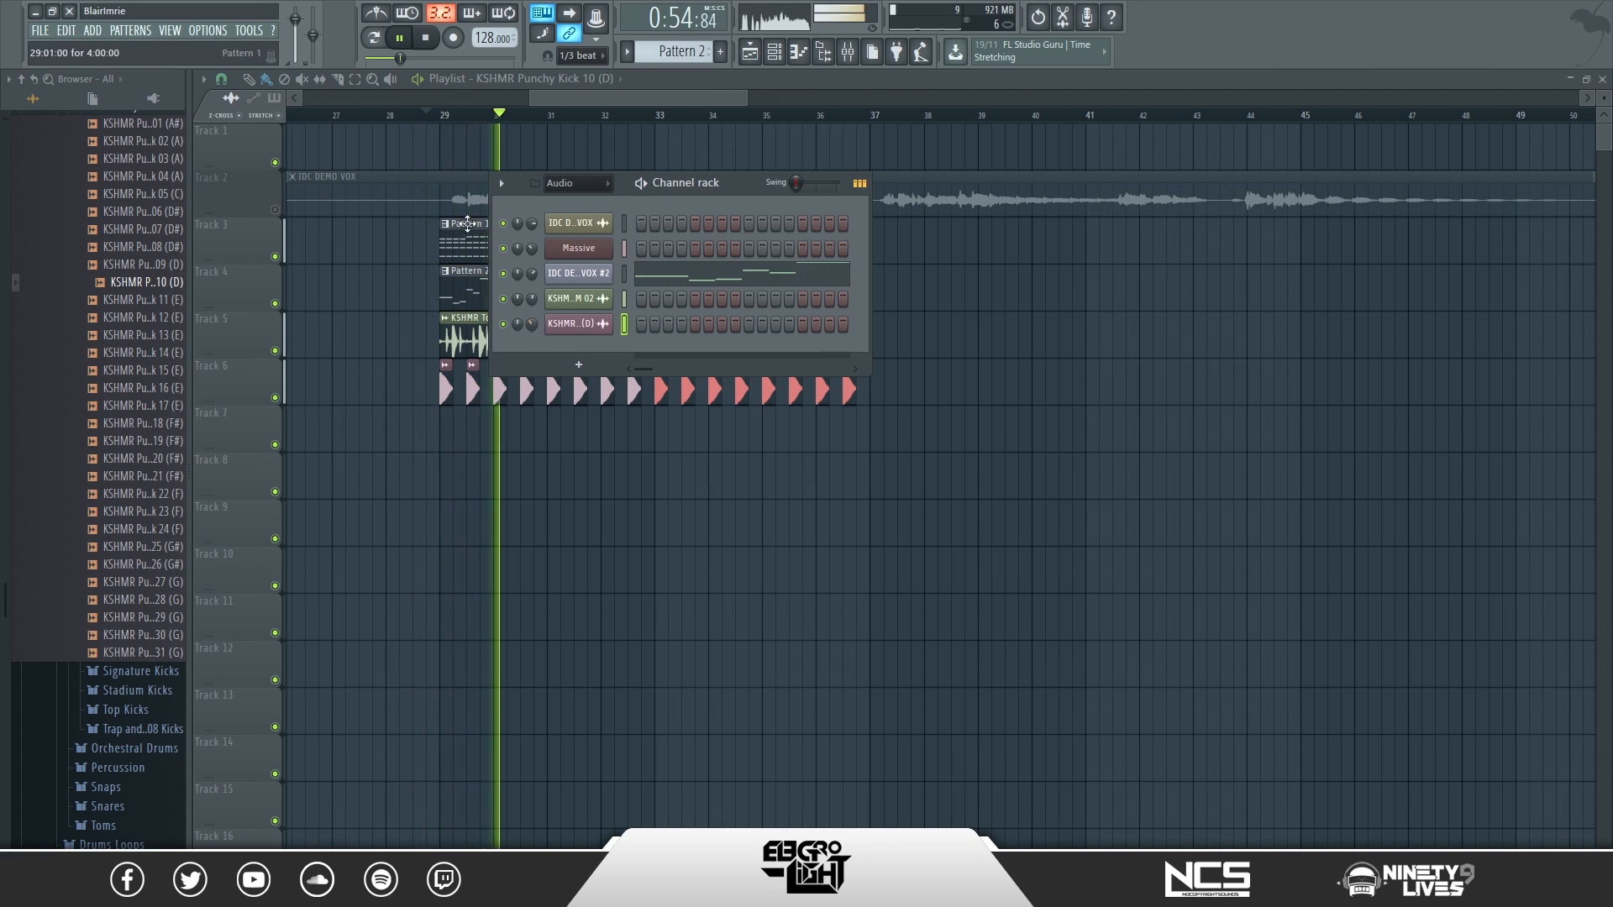
left_click_drag(732, 103, 612, 98)
left_click_drag(599, 99, 664, 99)
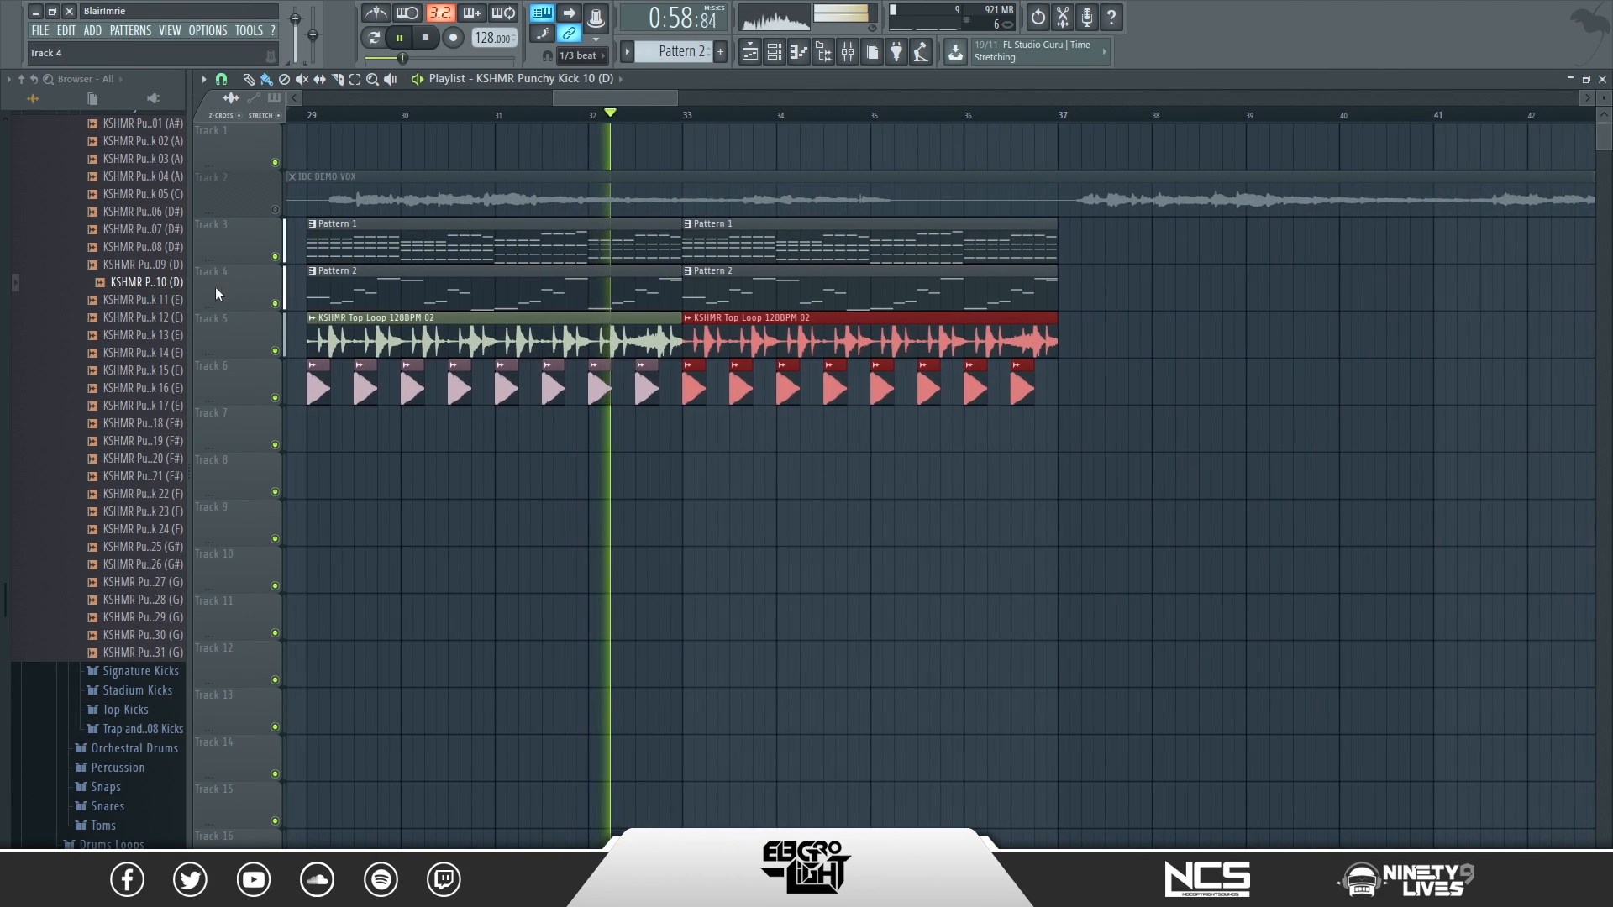
scroll(153, 250, "up", 5)
left_click(105, 378)
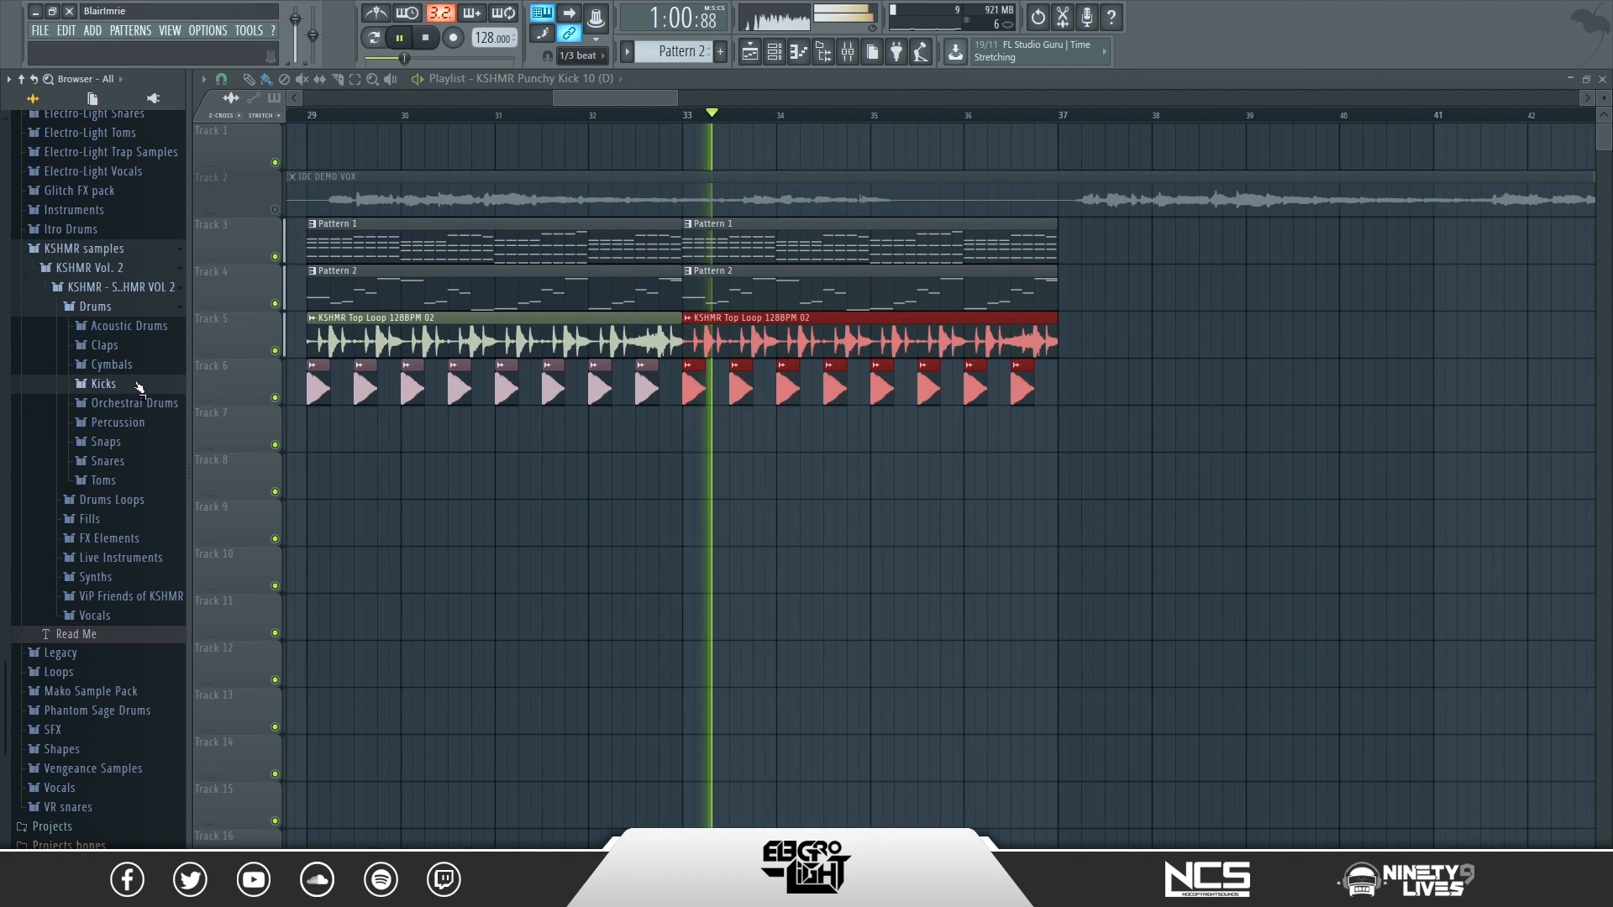
- Stop playback and review the region options in the Slicex editor of the IDC DEMO VOX #2 channel
left_click_drag(651, 101, 813, 125)
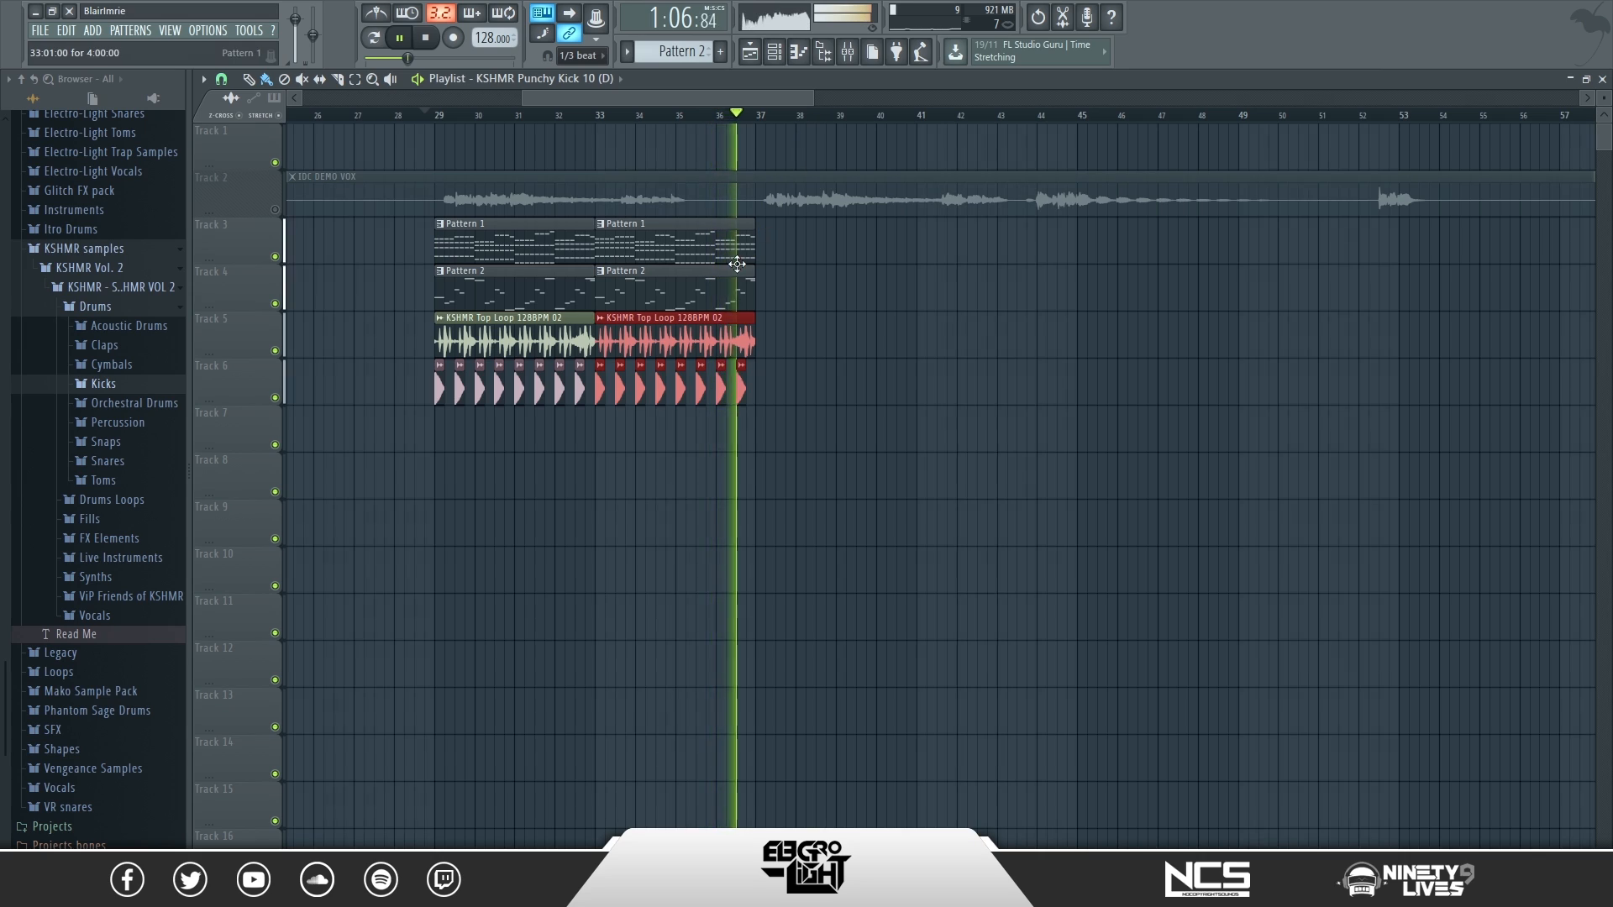
key("space")
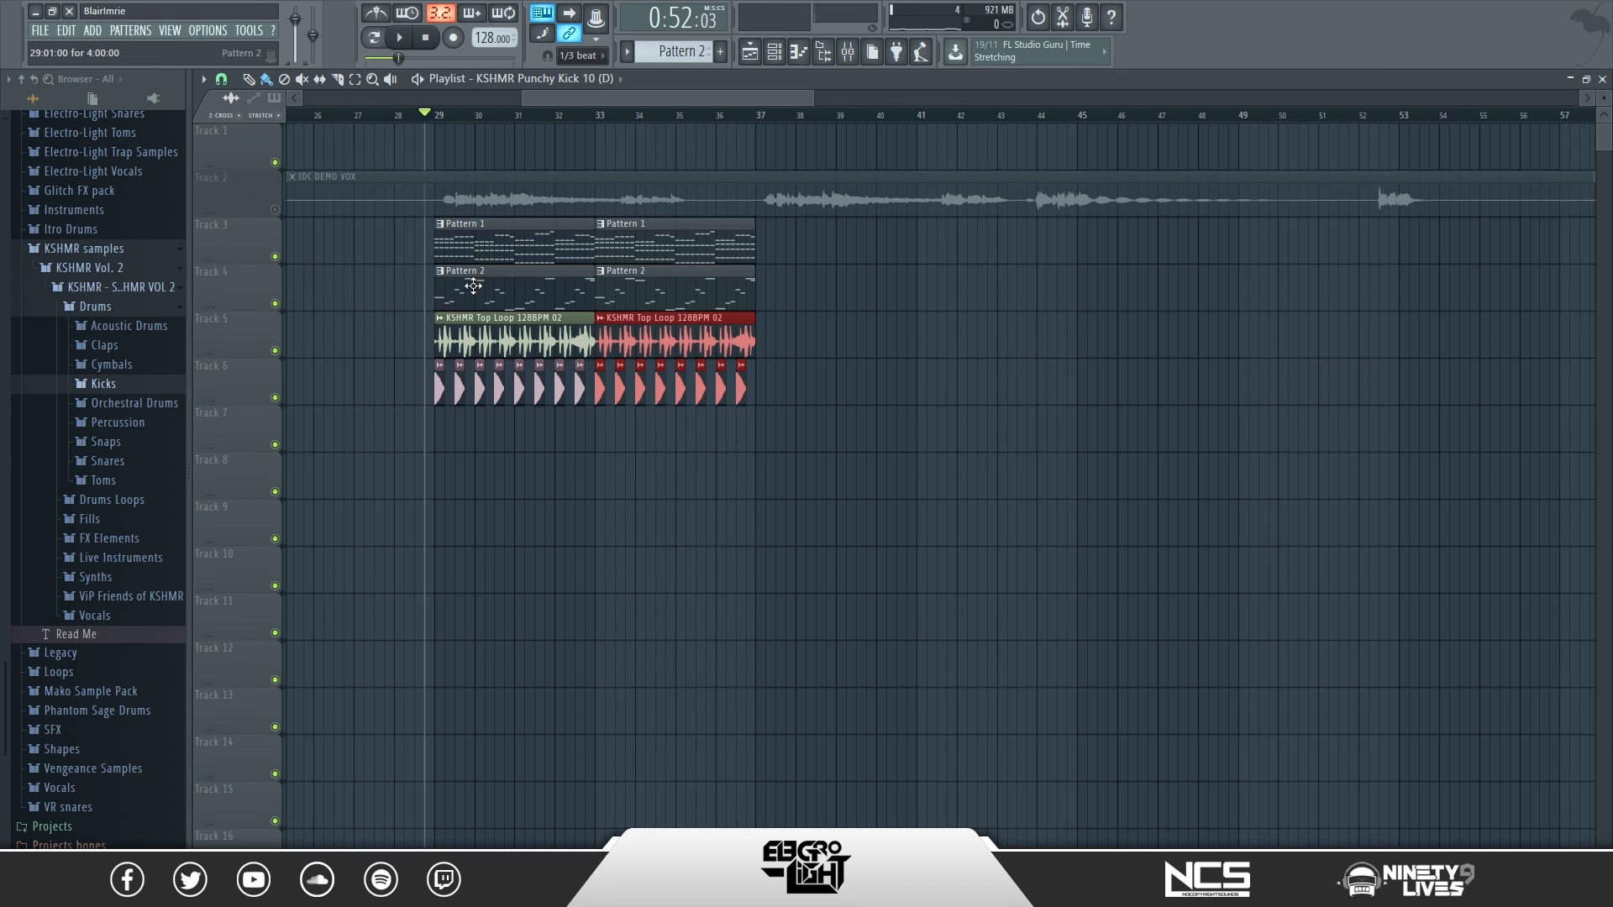
left_click(775, 51)
left_click(556, 271)
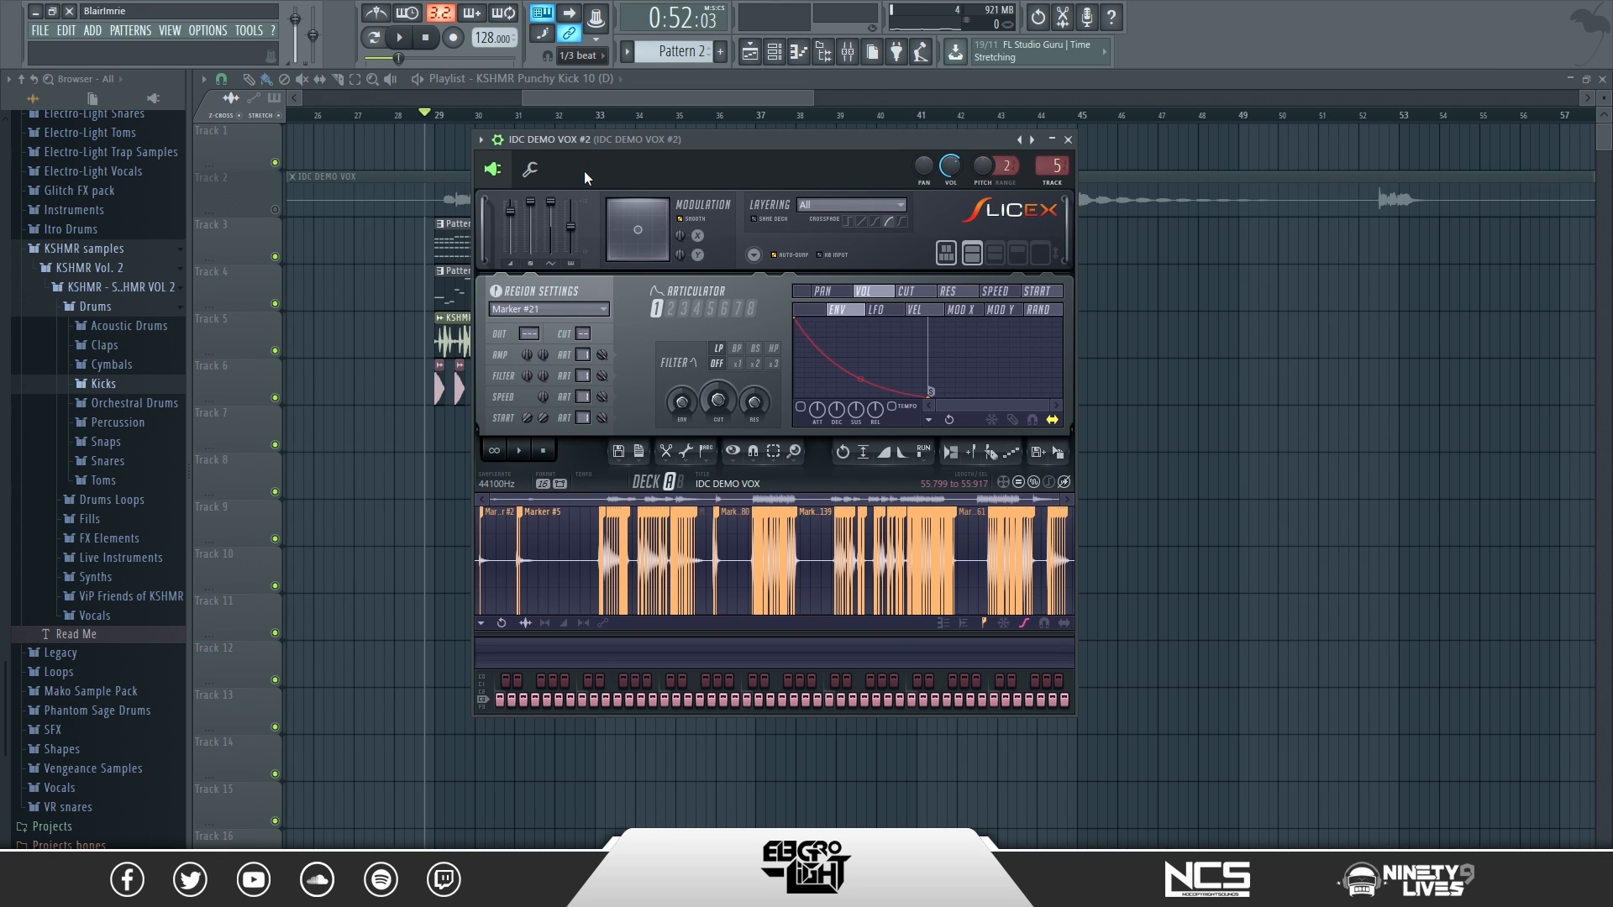
left_click(705, 451)
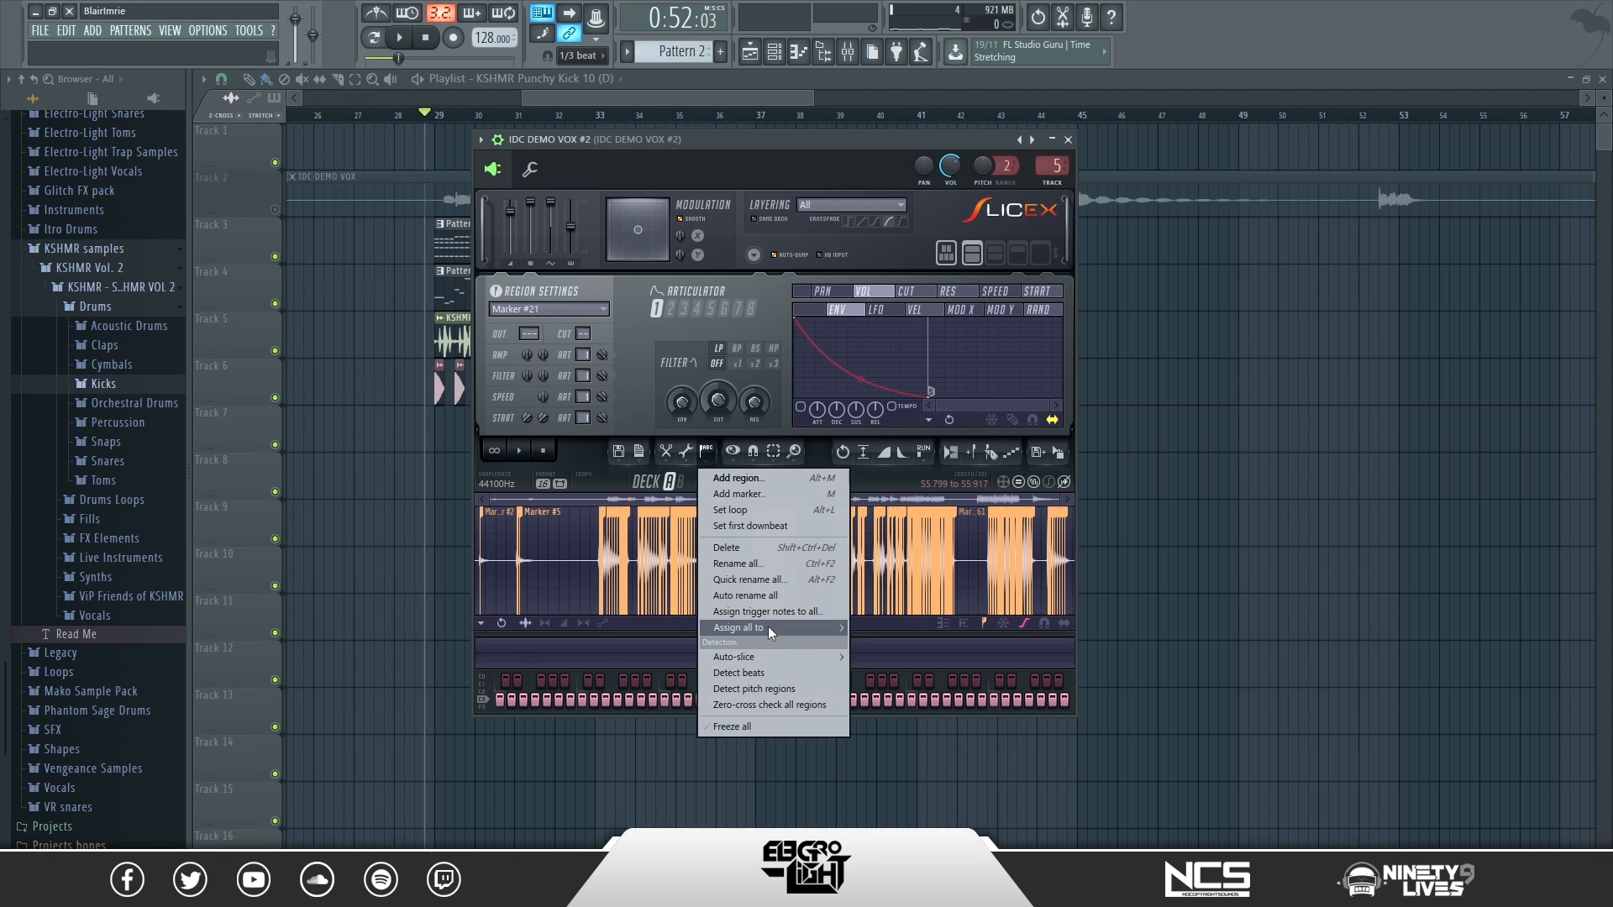
left_click(694, 446)
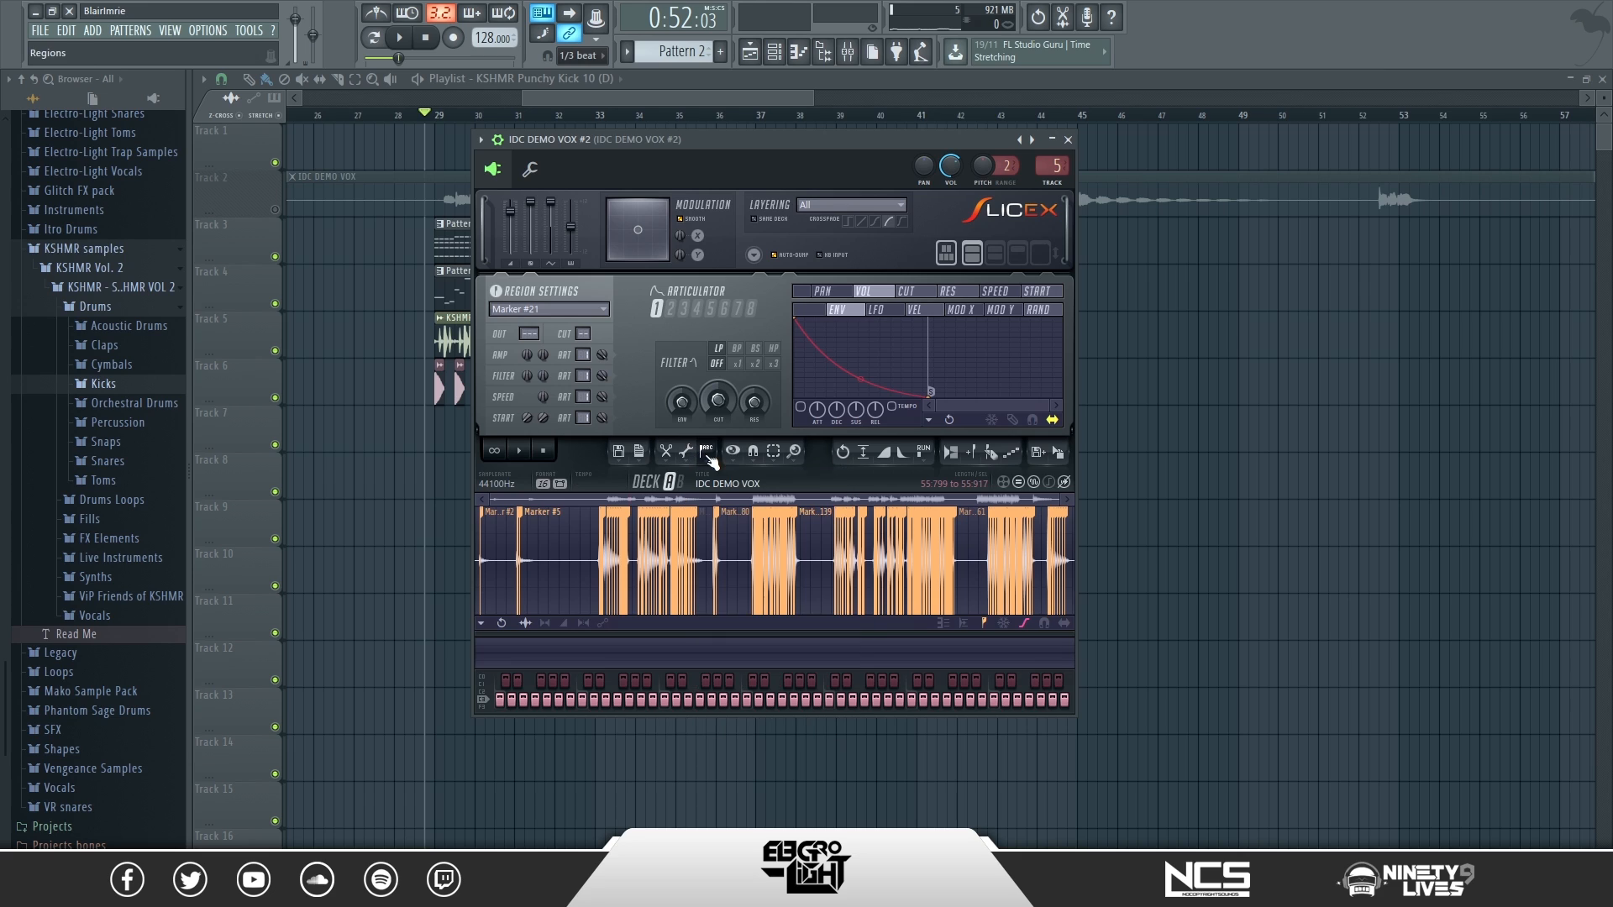
left_click(1068, 140)
- Look over the IDC DEMO VOX #2 vocal chop notes in the piano roll and return to the playlist arrangement
left_click(680, 277)
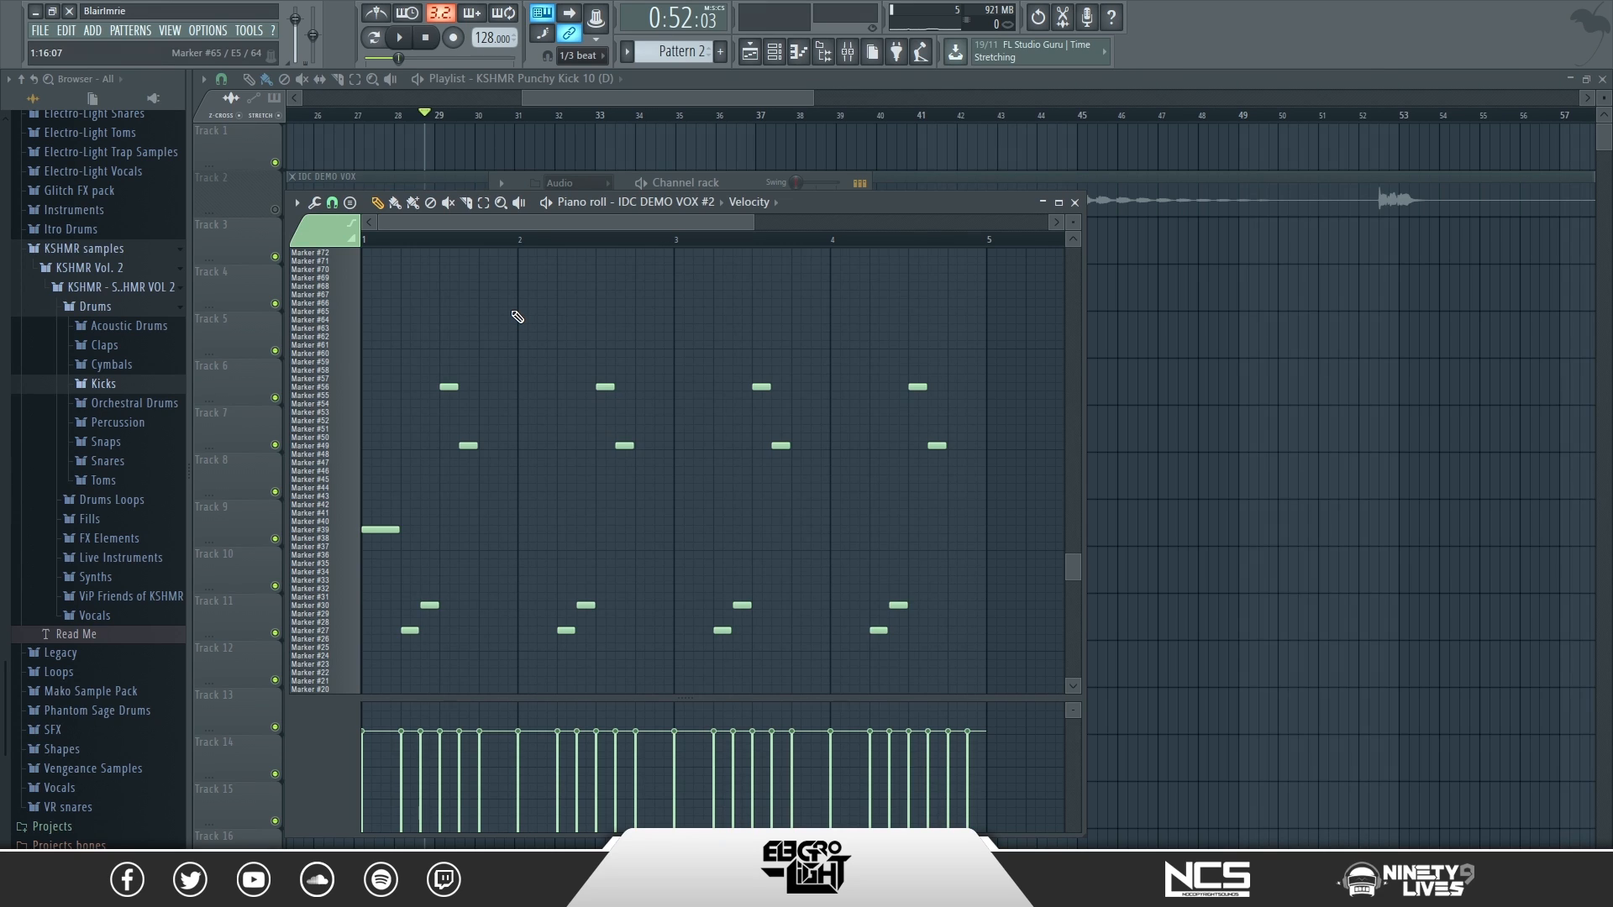
left_click(1075, 203)
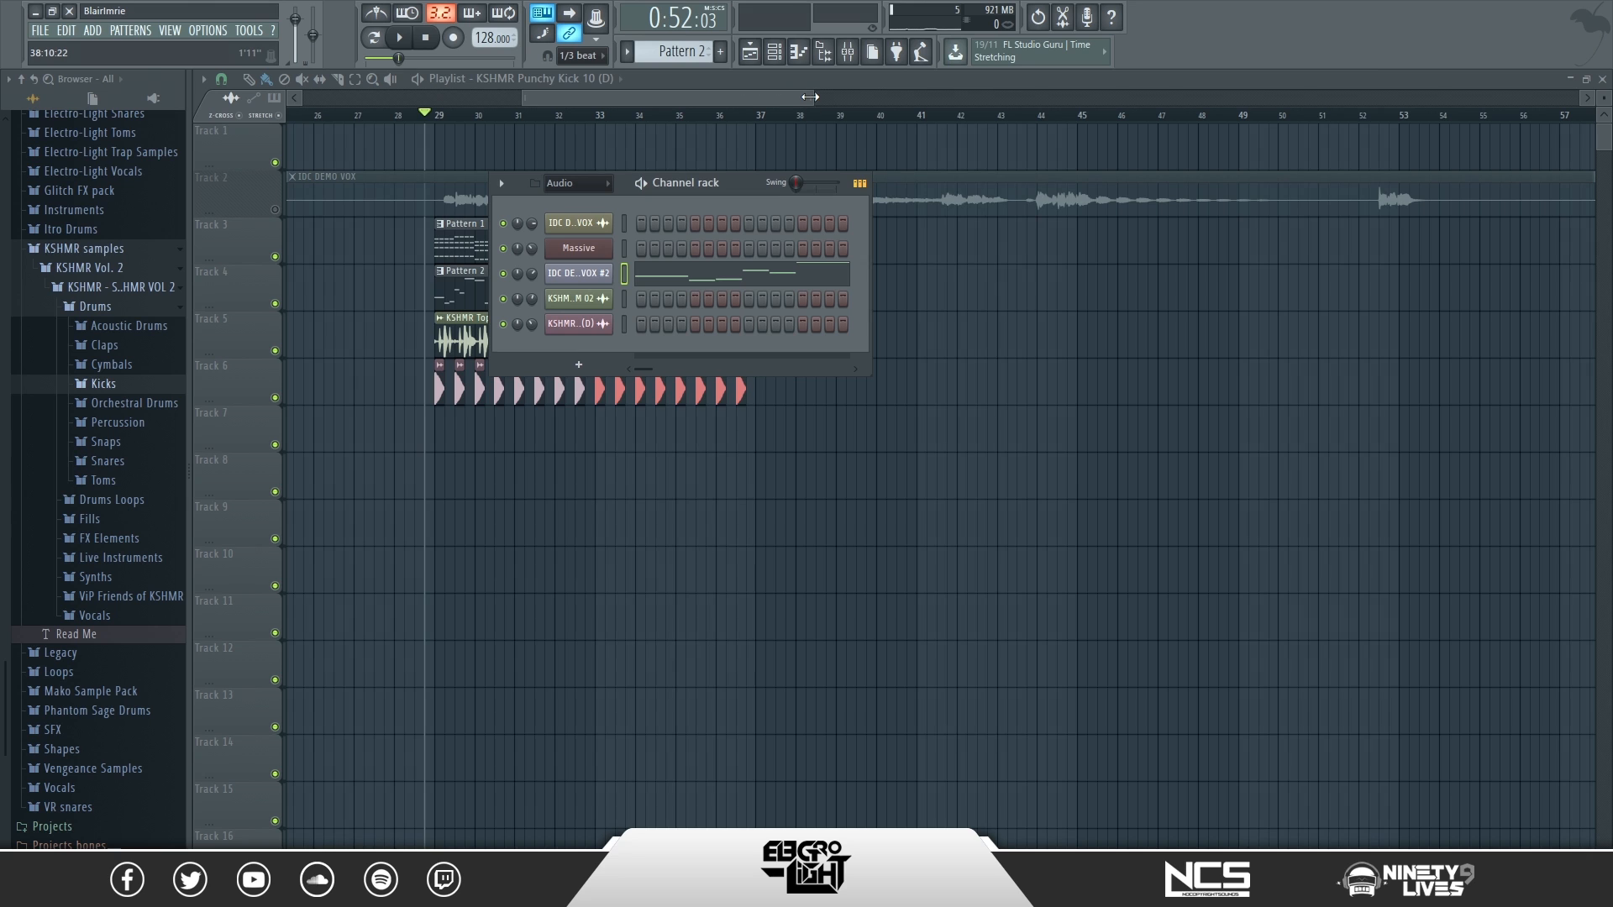
left_click_drag(810, 97, 635, 103)
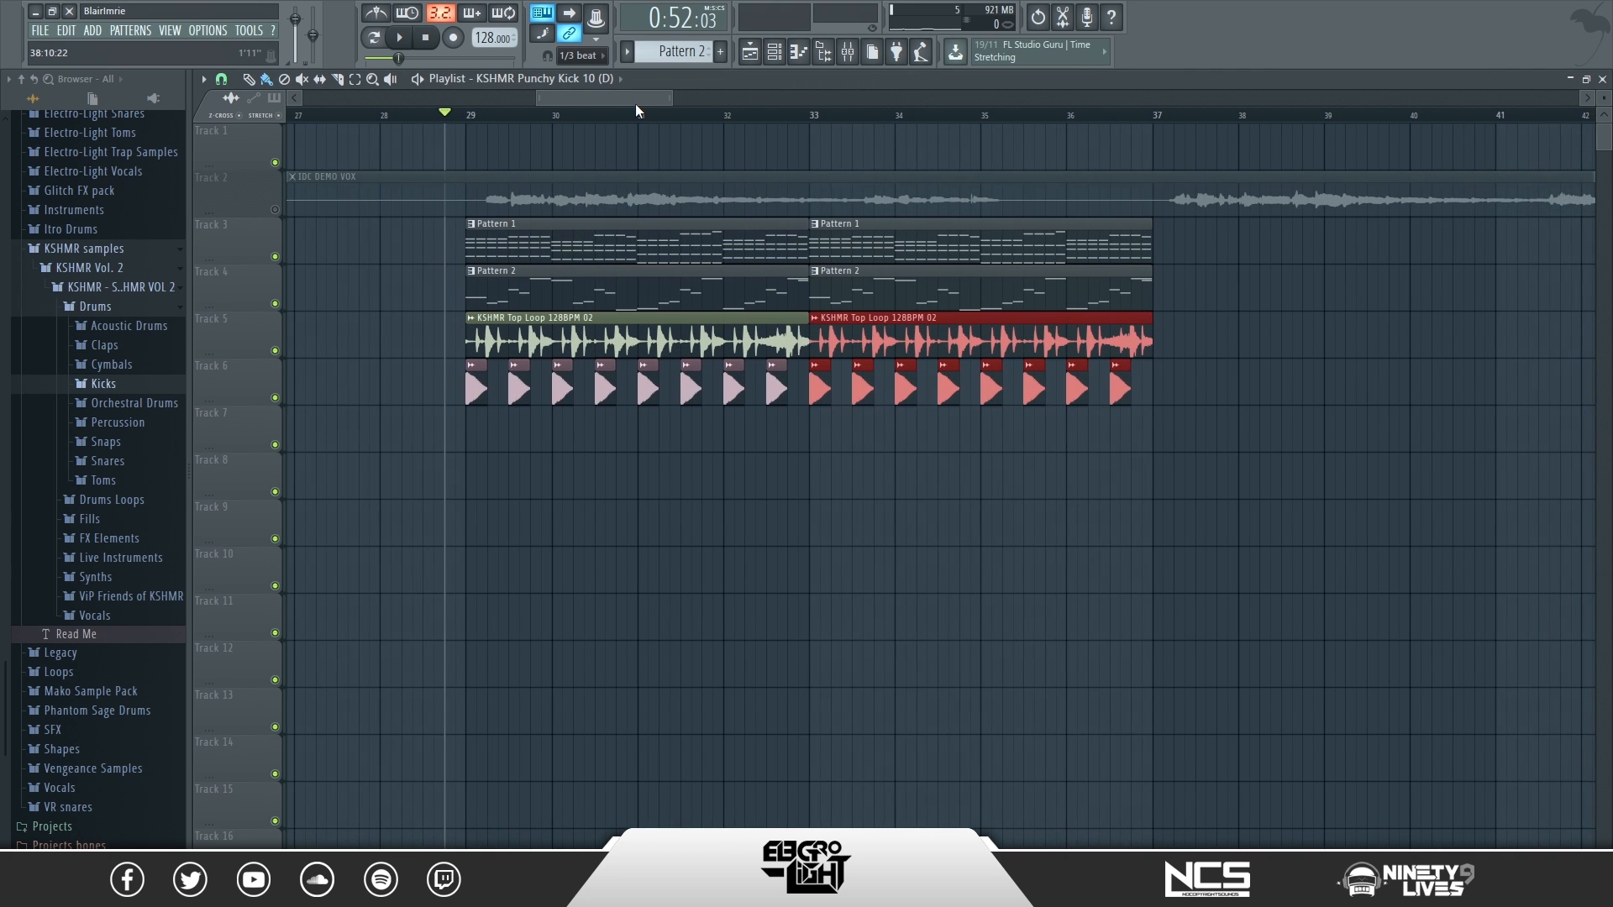